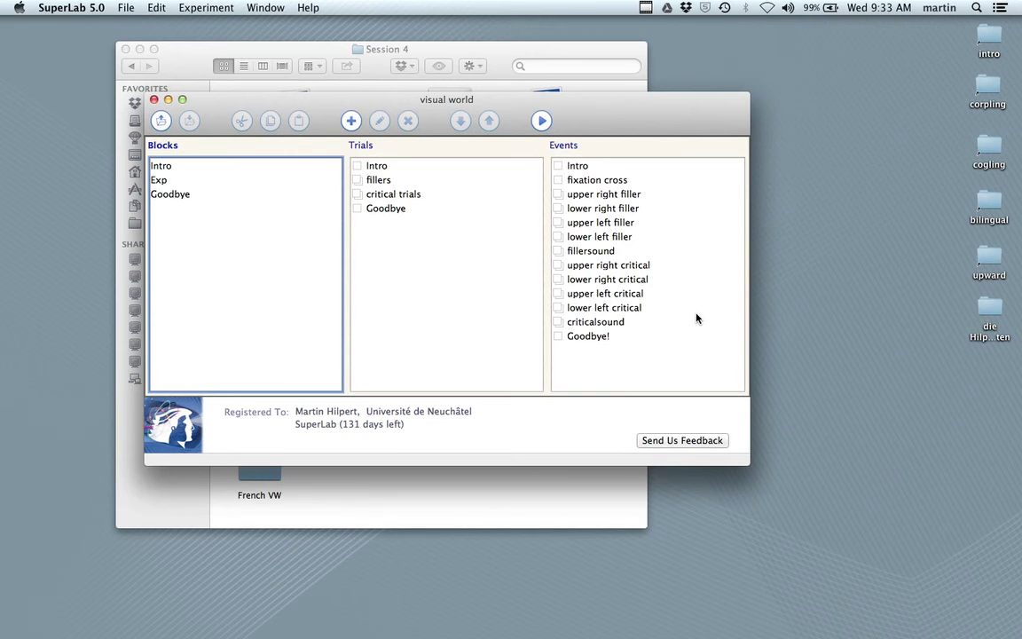
# Step: Review which trials are linked to the Intro, Goodbye and Exp blocks of the visual world experiment
pyautogui.click(164, 168)
pyautogui.press('Down')
pyautogui.press('Down')
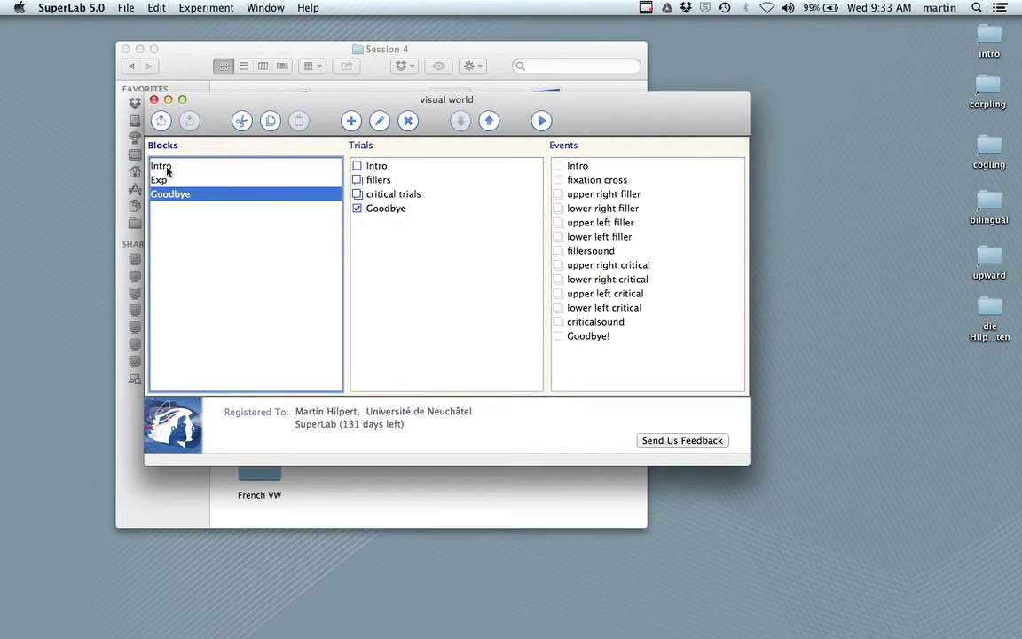
pyautogui.click(162, 182)
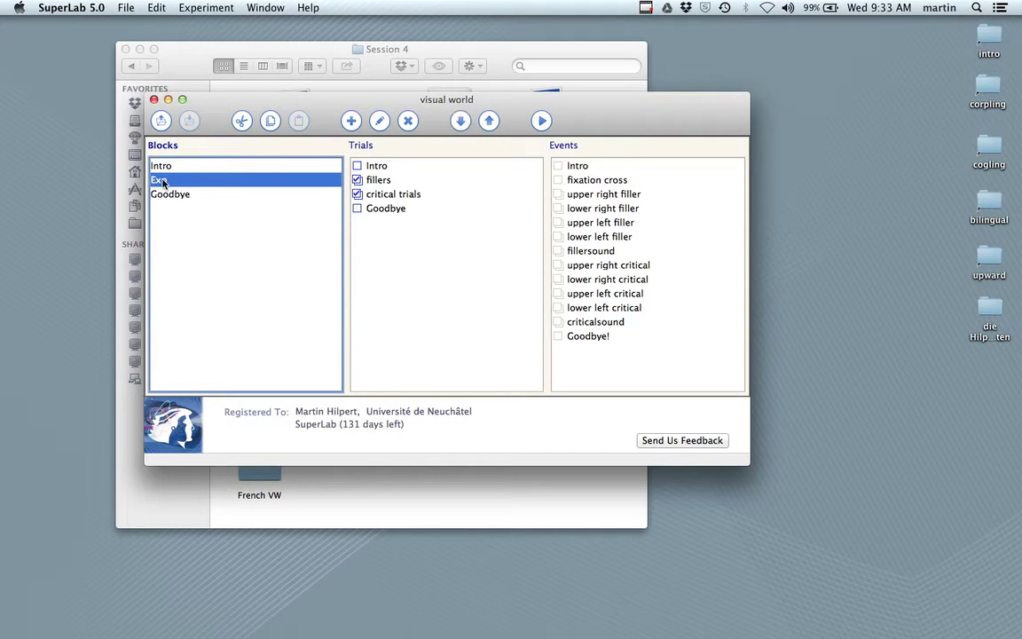
# Step: Examine the events linked to the fillers, critical trials and Goodbye trials, going through the filler events from fixation cross to fillersound
pyautogui.click(388, 181)
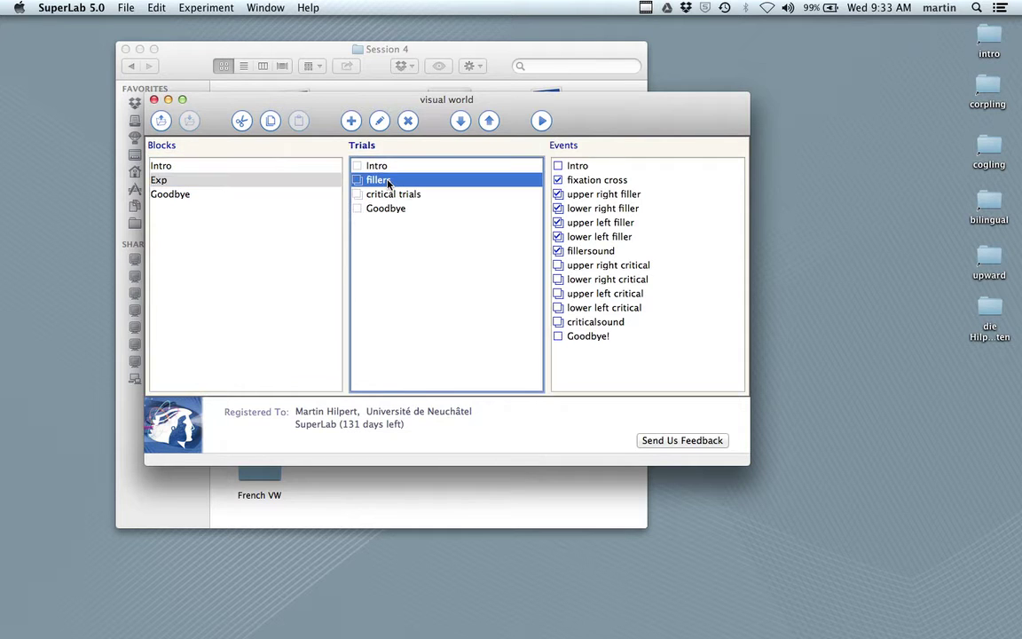
pyautogui.click(594, 181)
pyautogui.press('Down')
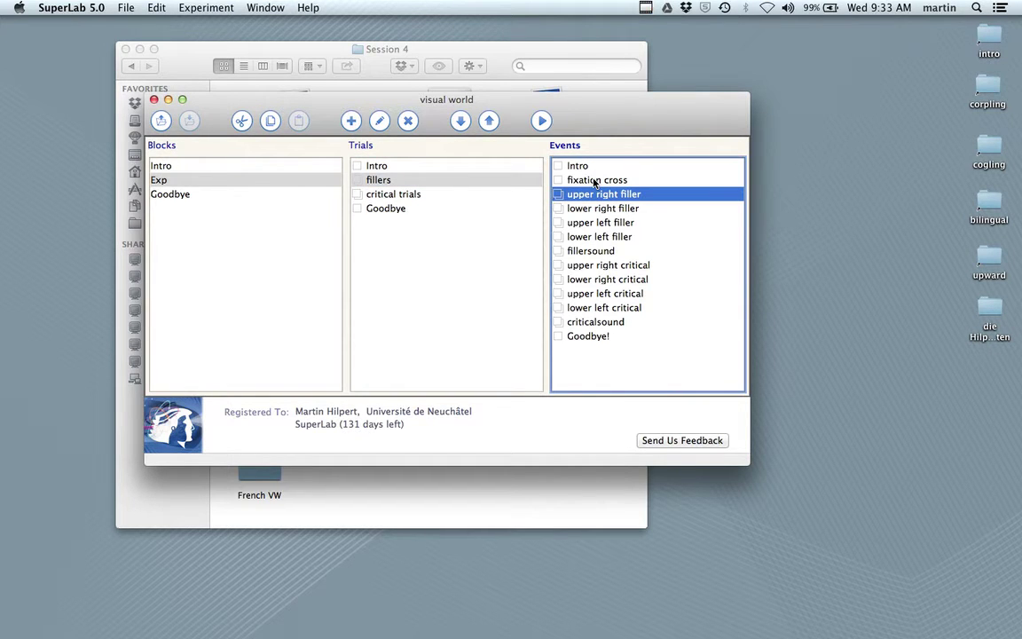
pyautogui.press('Down')
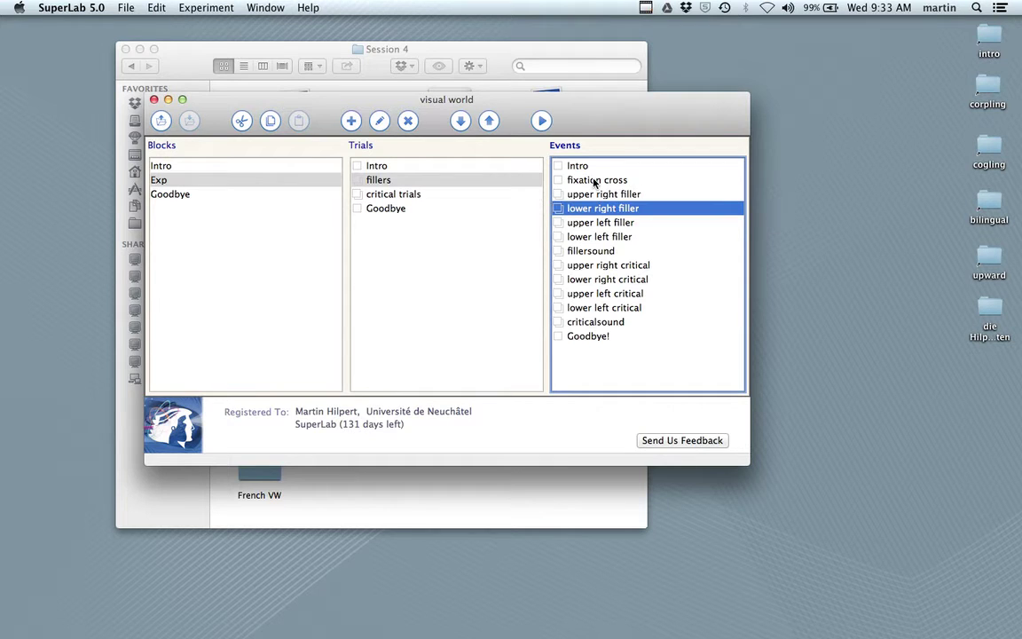
pyautogui.press('Down')
pyautogui.press('Down')
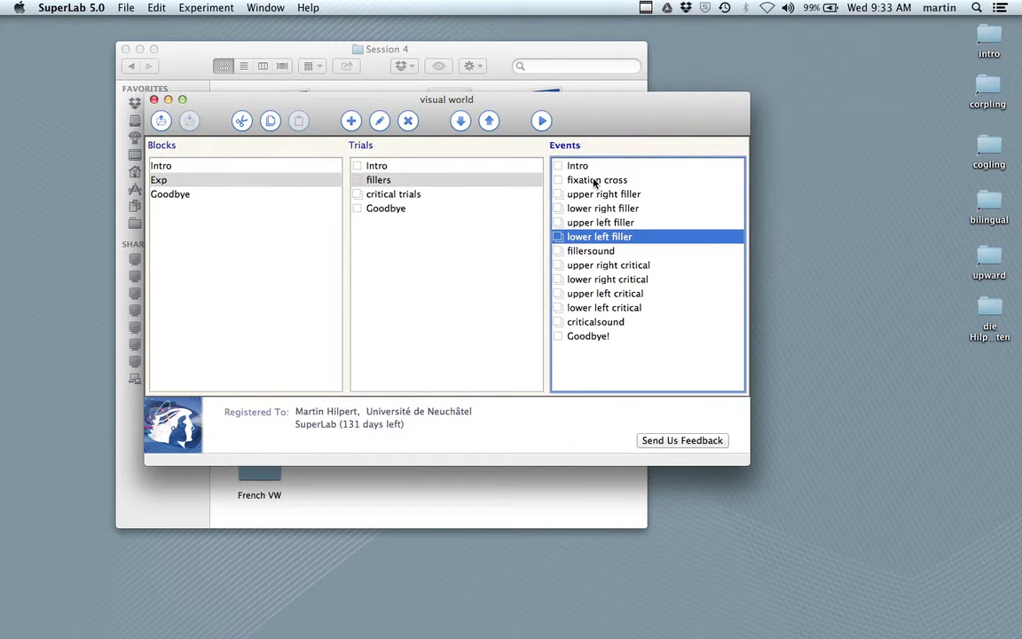
pyautogui.press('Down')
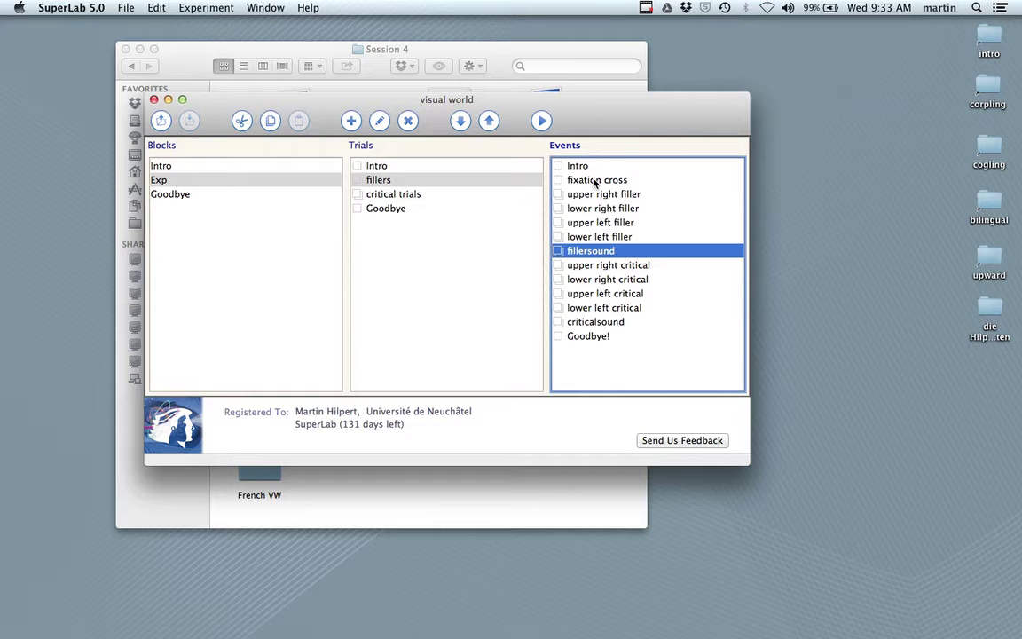
pyautogui.click(395, 194)
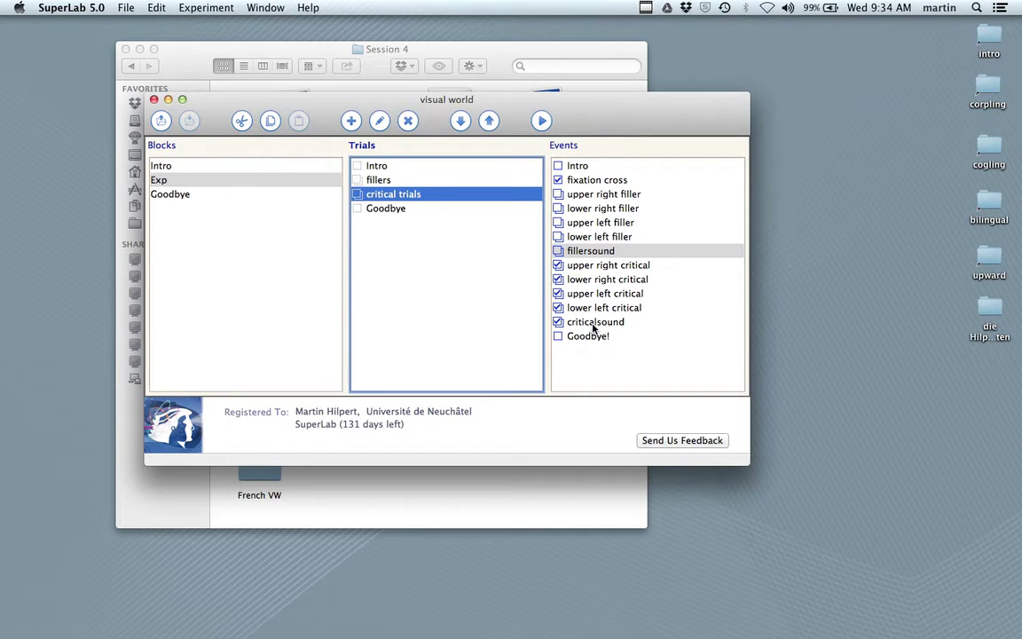
pyautogui.click(377, 208)
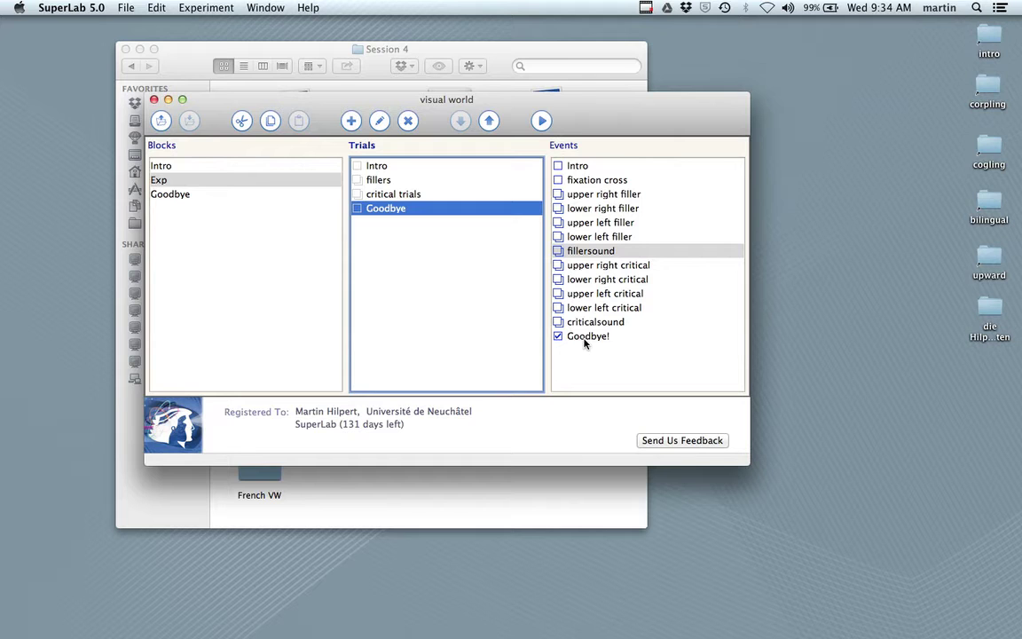
# Step: Minimize the experiment window and inspect the fillersounds and critical sounds folders inside Session 4 in Finder
pyautogui.click(168, 100)
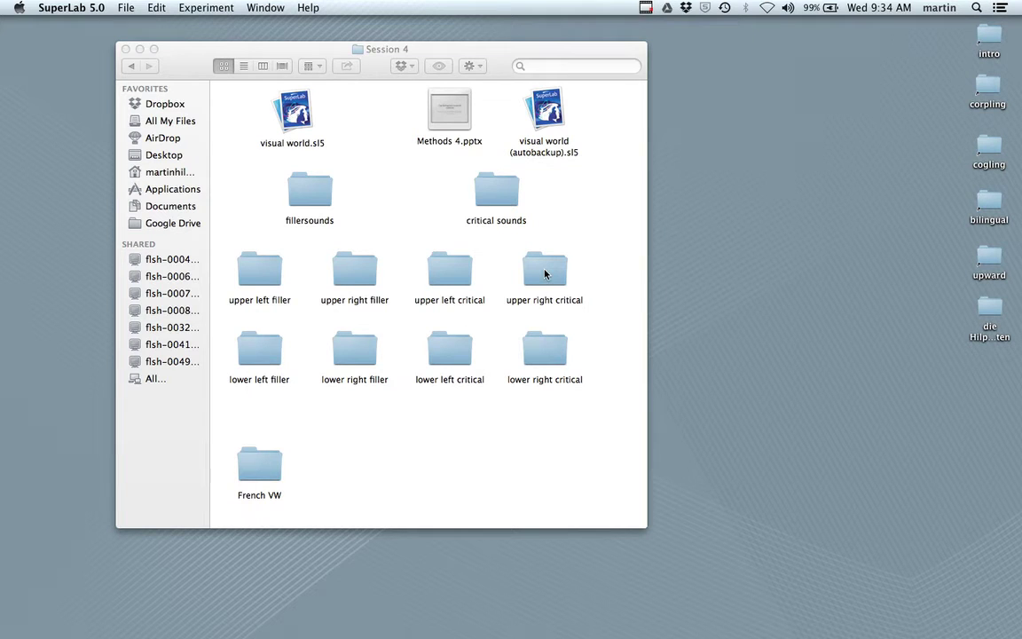
pyautogui.click(363, 103)
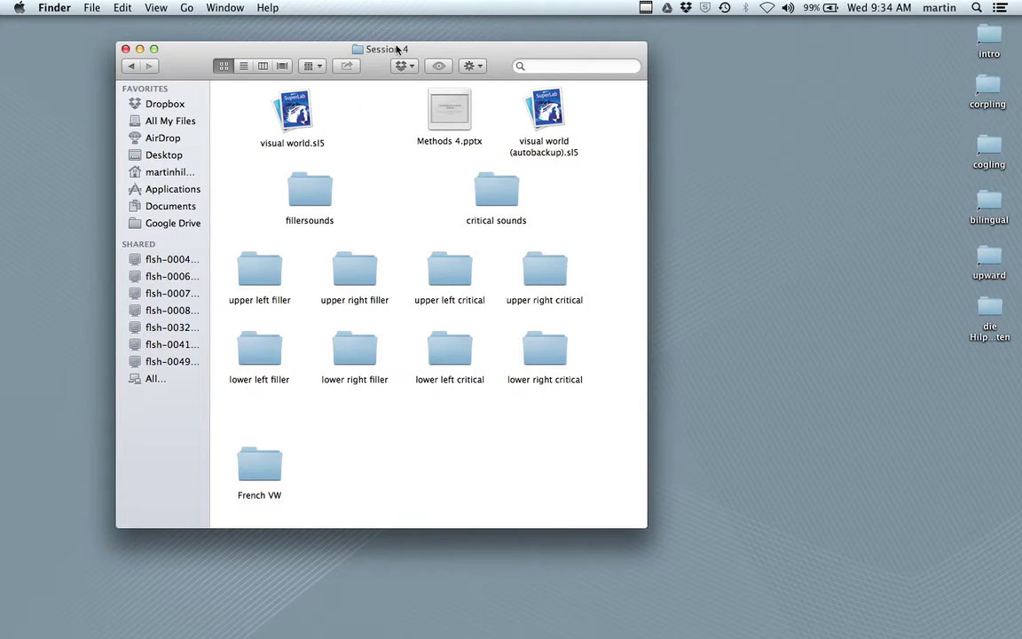
pyautogui.doubleClick(304, 197)
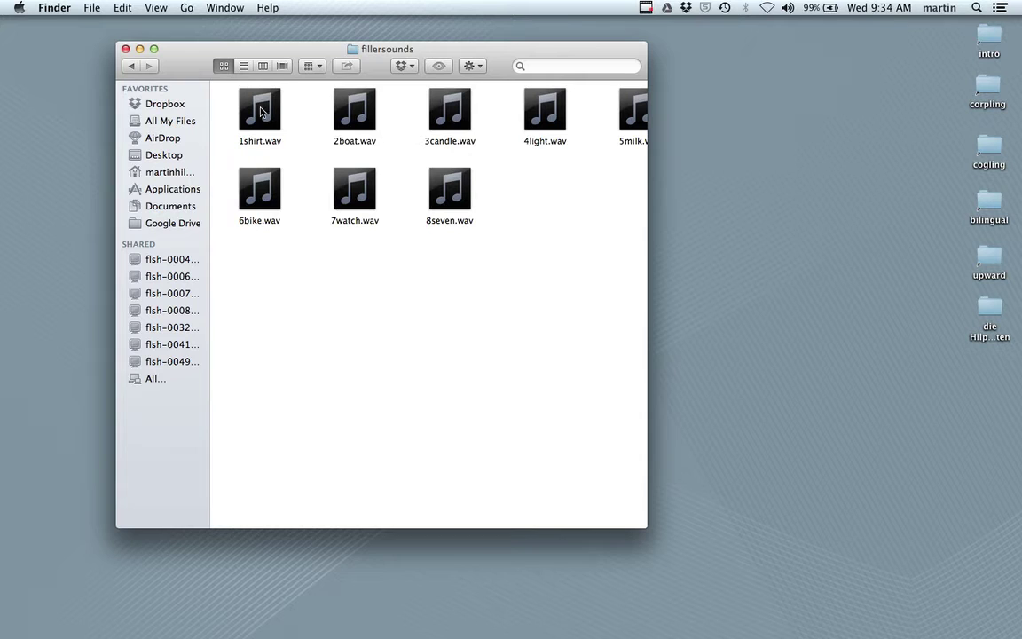
pyautogui.moveTo(251, 113)
pyautogui.press('super+Up')
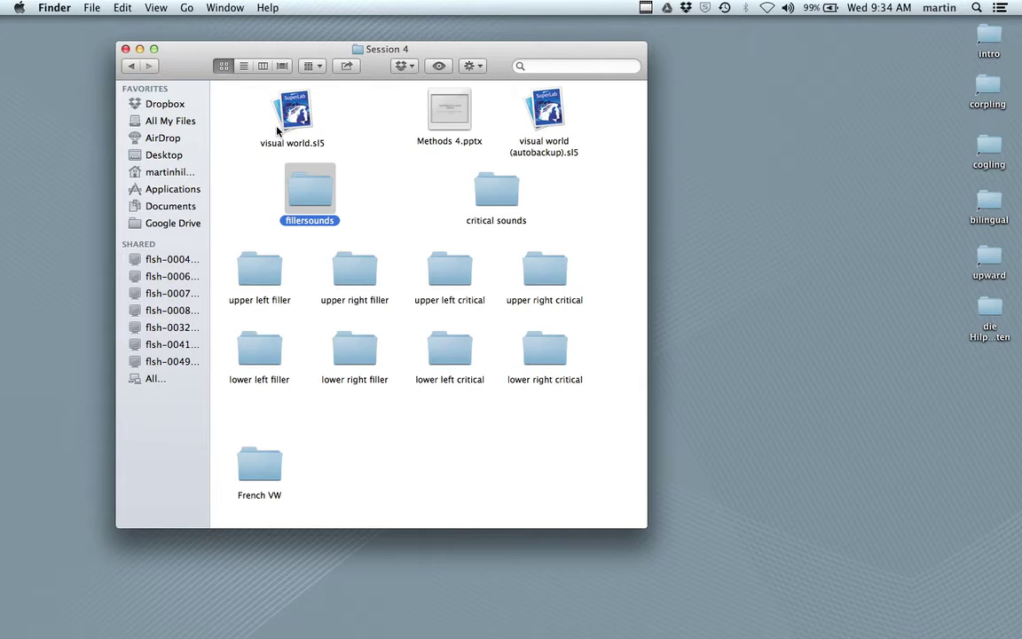
pyautogui.doubleClick(460, 158)
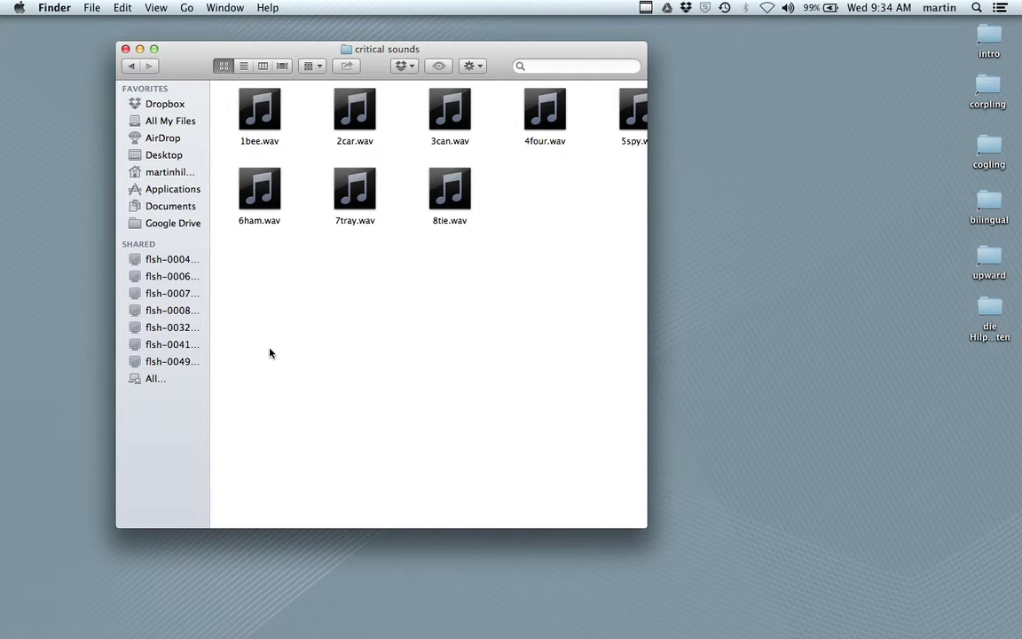
pyautogui.press('super+Up')
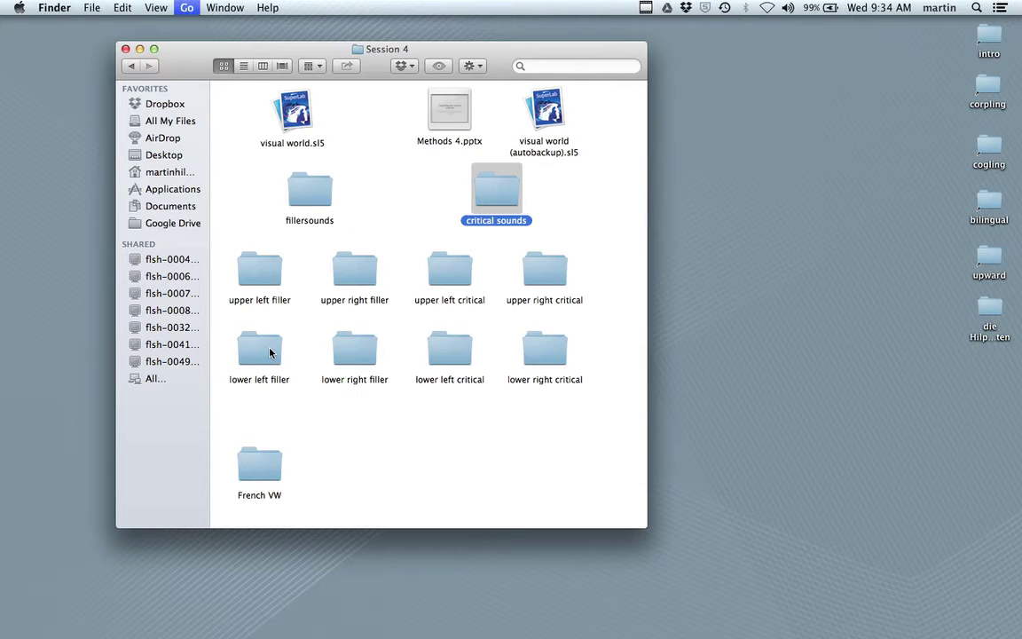
# Step: Restore the visual world experiment in SuperLab and run it, continuing past the start screens to the first fixation cross
pyautogui.moveTo(753, 626)
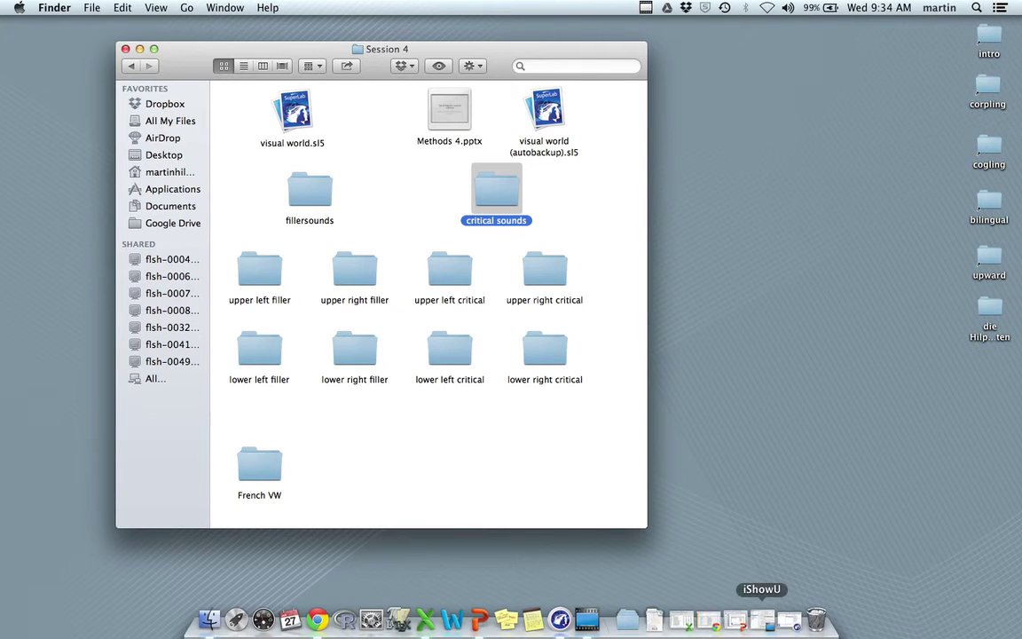
pyautogui.click(785, 621)
pyautogui.click(543, 120)
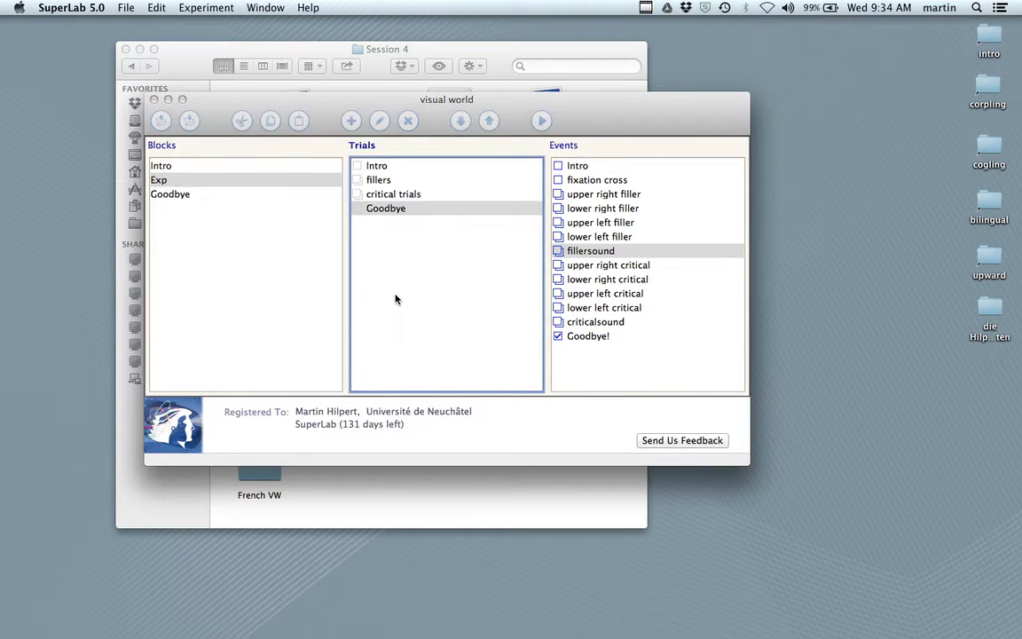
pyautogui.click(394, 298)
pyautogui.click(451, 432)
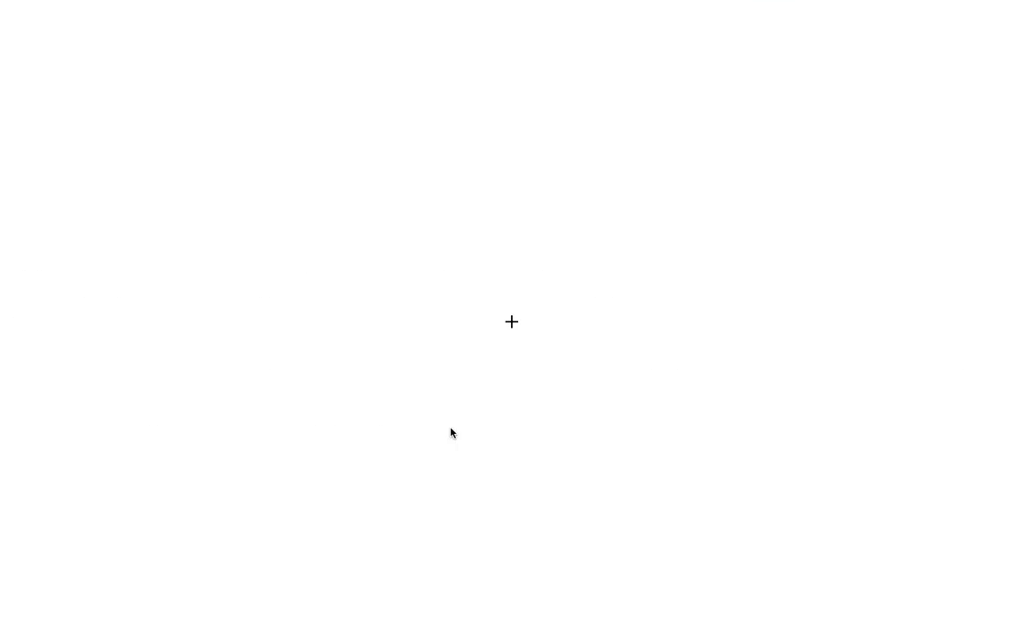
# Step: Start the first trial at the fixation cross, answer trials with the 7, the 4, the bicycle and the watch, and abort the run
pyautogui.click(509, 323)
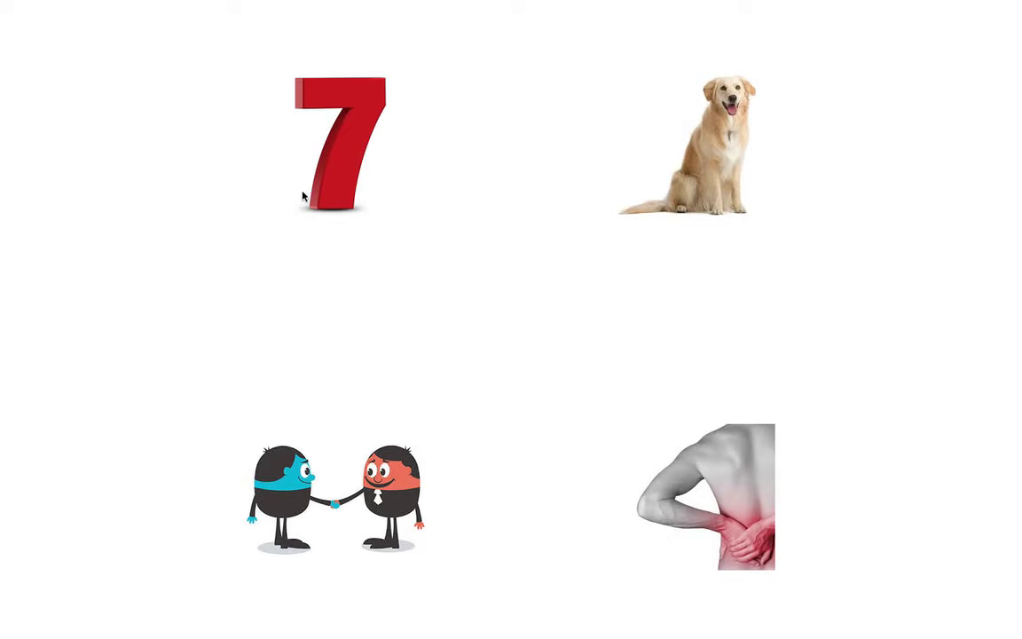
pyautogui.click(337, 153)
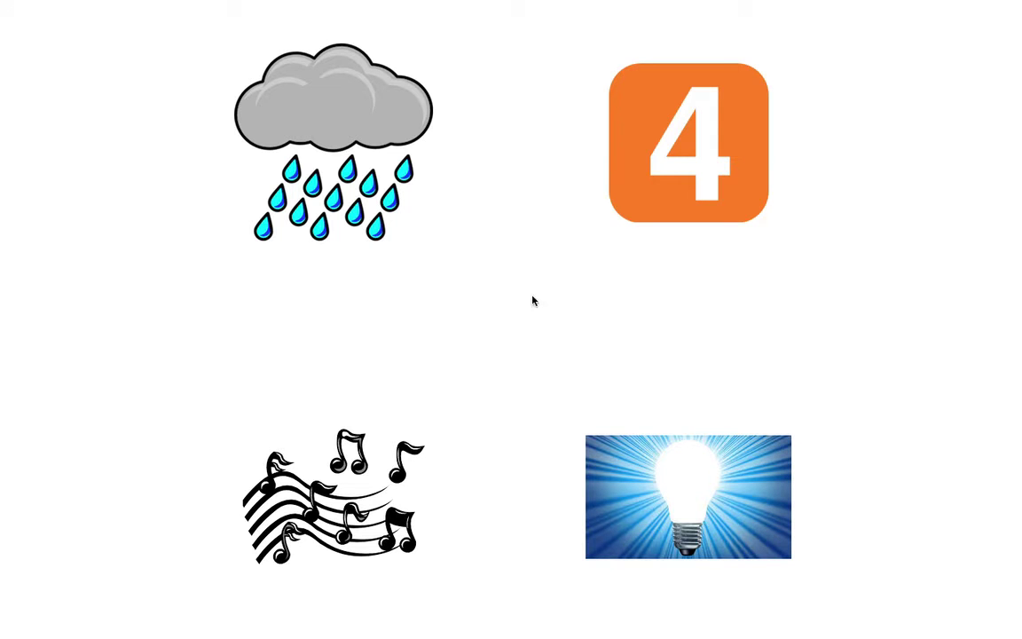
pyautogui.click(671, 184)
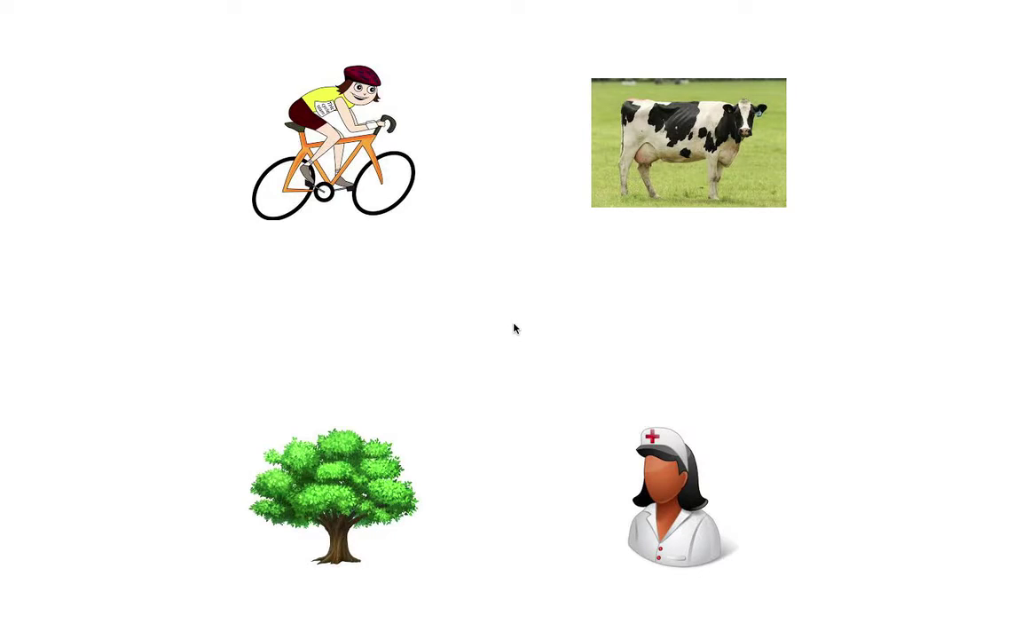
pyautogui.click(302, 126)
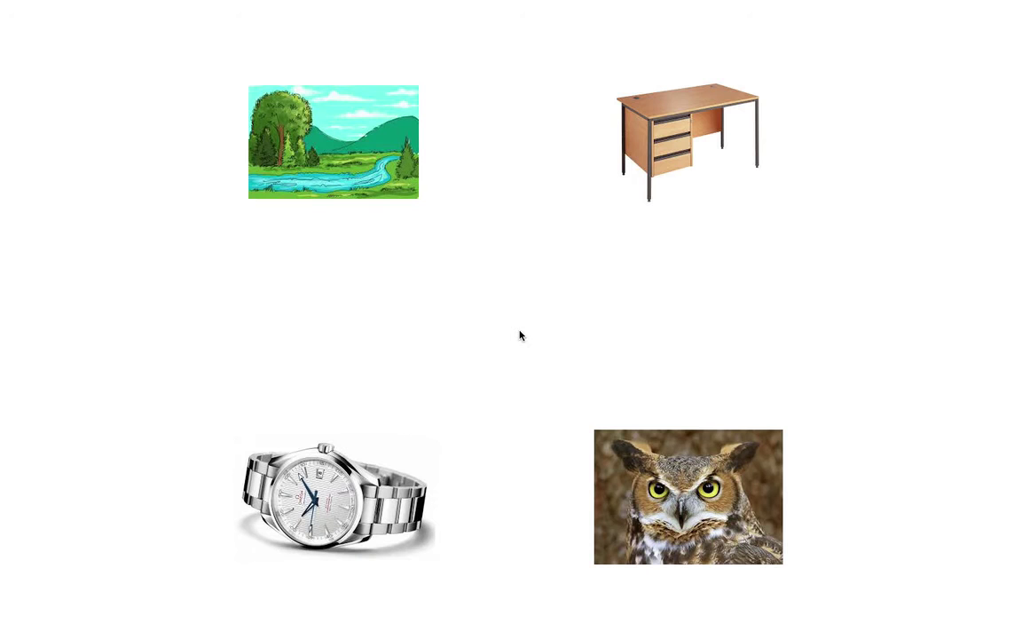
pyautogui.click(281, 429)
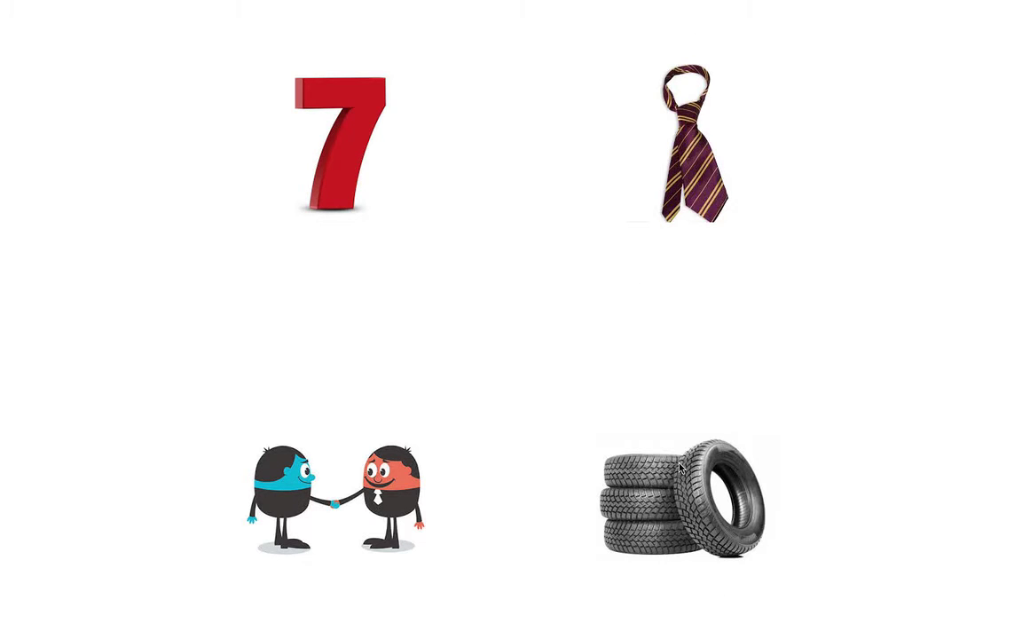
pyautogui.press('Escape')
pyautogui.click(550, 221)
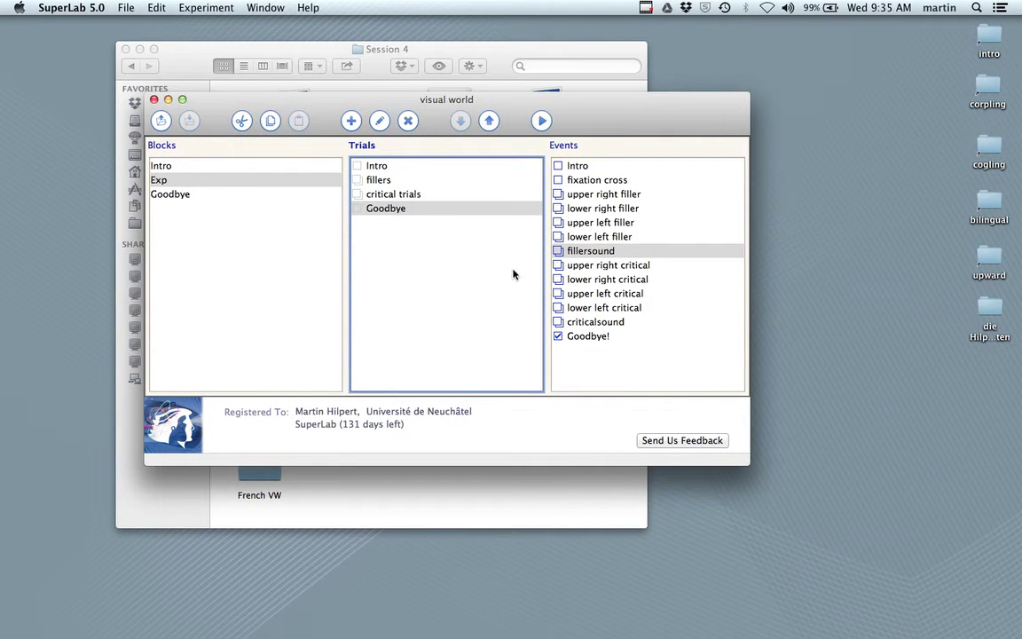
# Step: Create a new experiment using the last known setup (Keyboard, Mouse) as input device, and enlarge its window
pyautogui.click(126, 8)
pyautogui.click(136, 27)
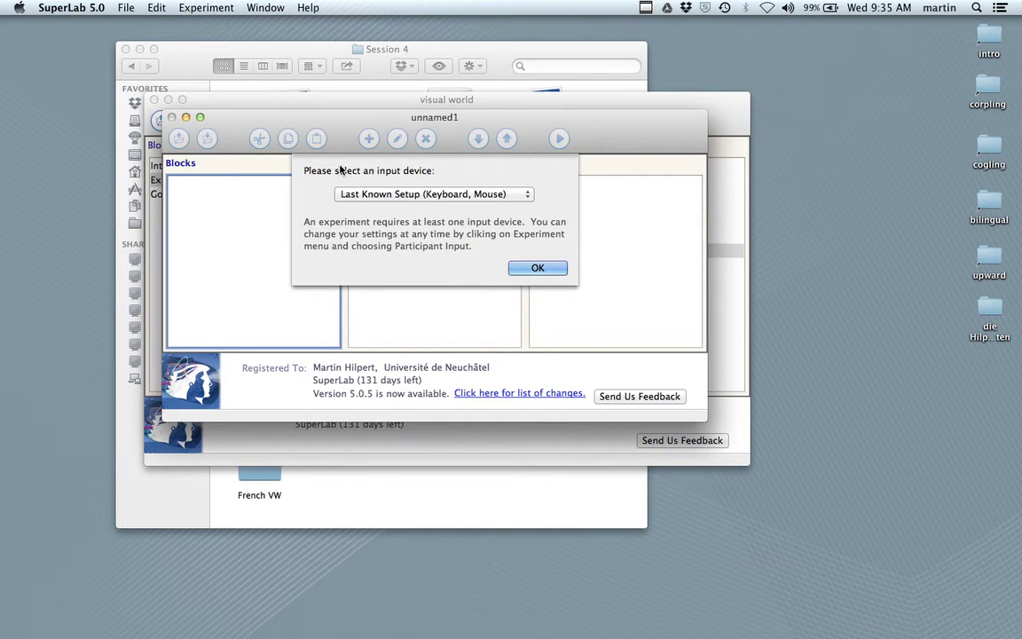
pyautogui.click(539, 270)
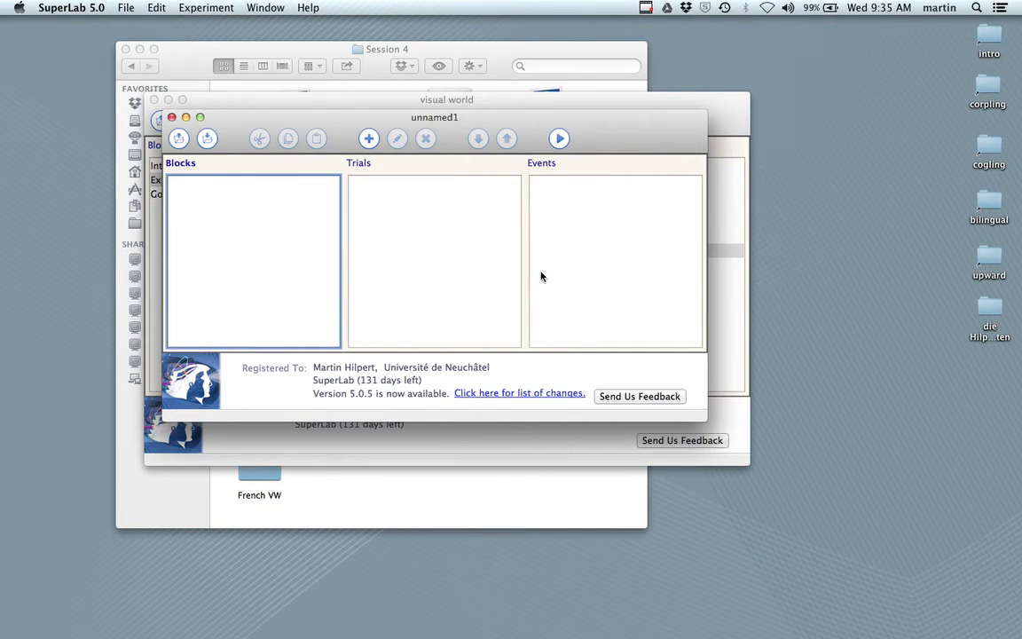
pyautogui.moveTo(705, 421); pyautogui.dragTo(800, 519)
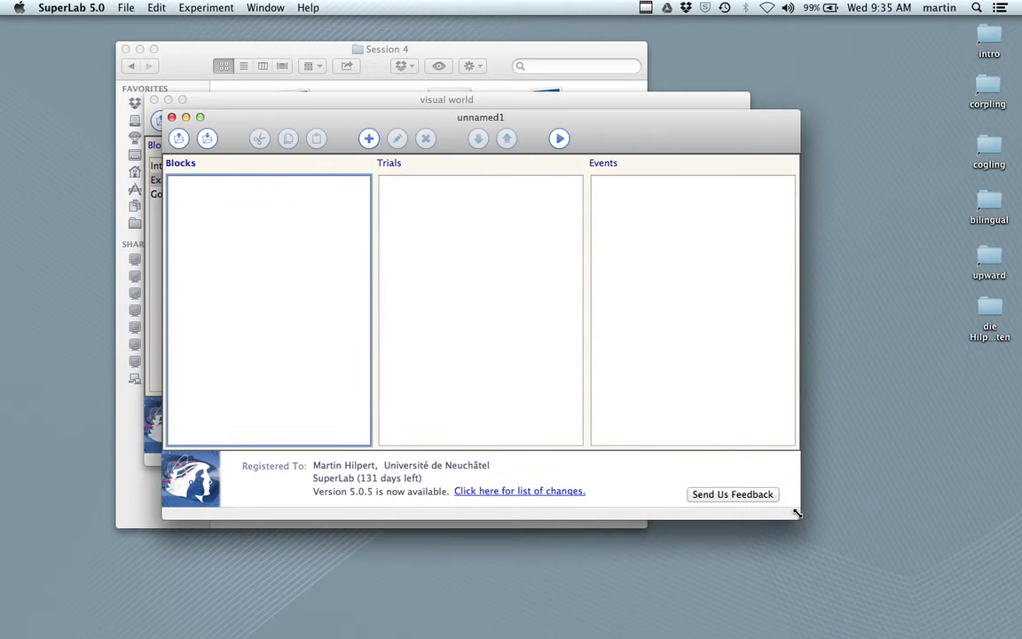
# Step: Save the new experiment on the Desktop under the name "visual"
pyautogui.click(127, 8)
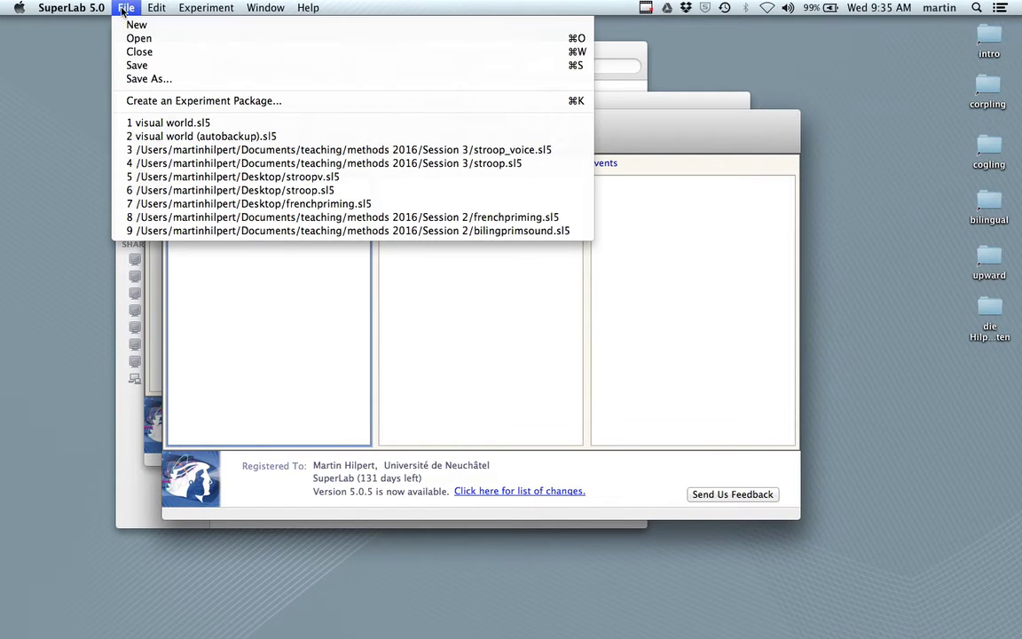
pyautogui.click(147, 80)
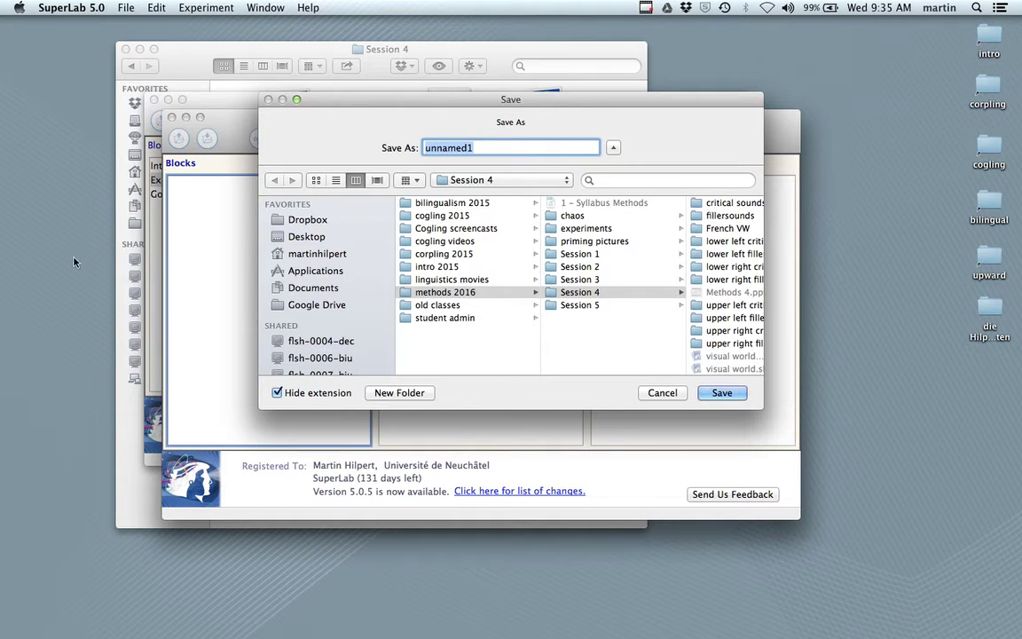
pyautogui.click(301, 237)
pyautogui.write('visual')
pyautogui.press('Return')
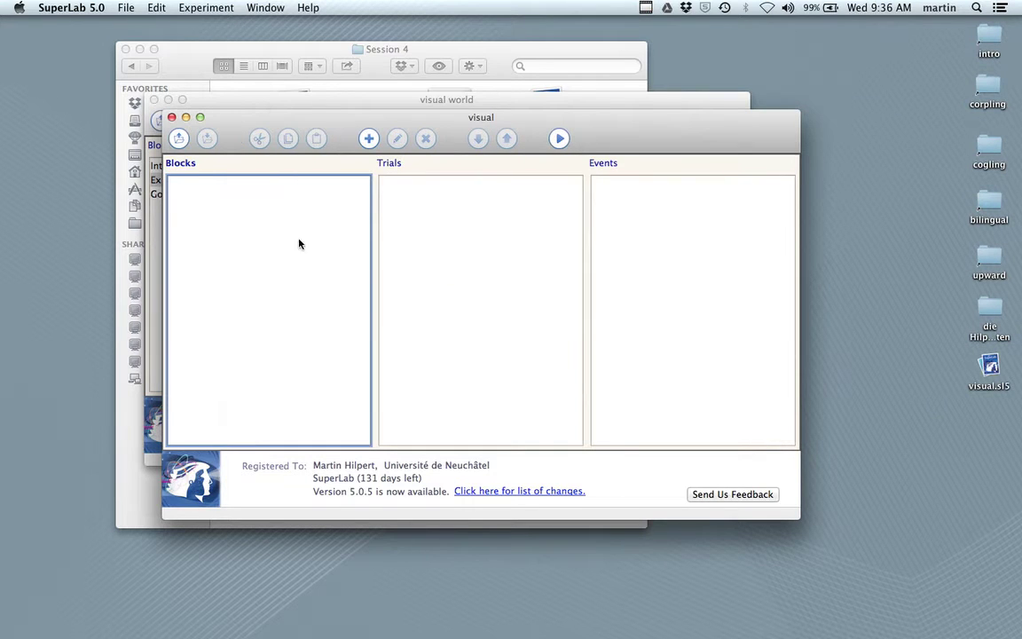
# Step: Add three blocks named Intro, Exp and Goodbye to the visual experiment
pyautogui.click(369, 138)
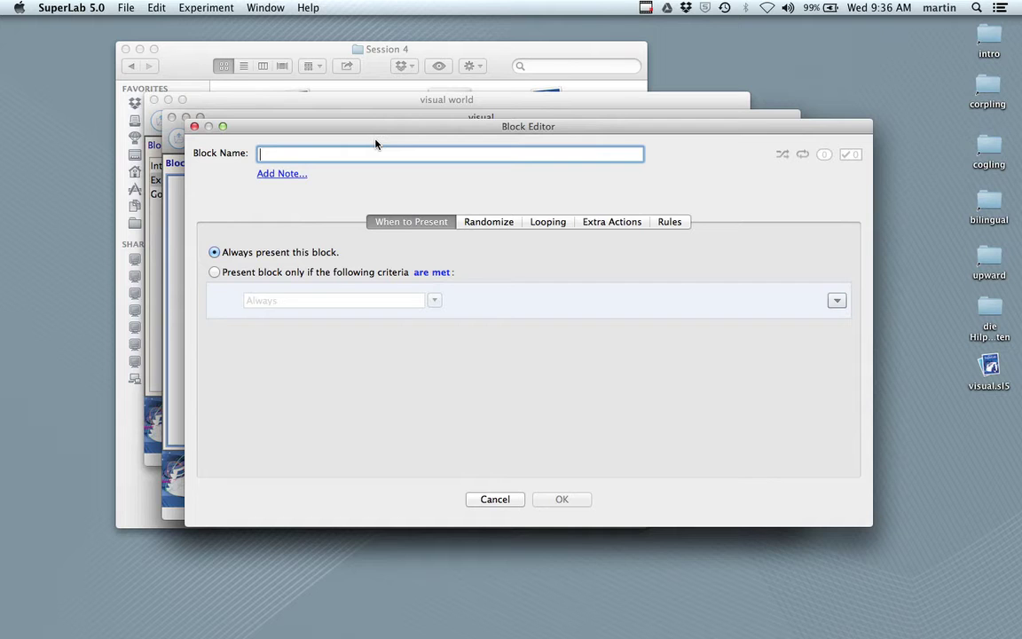
pyautogui.write('Intro')
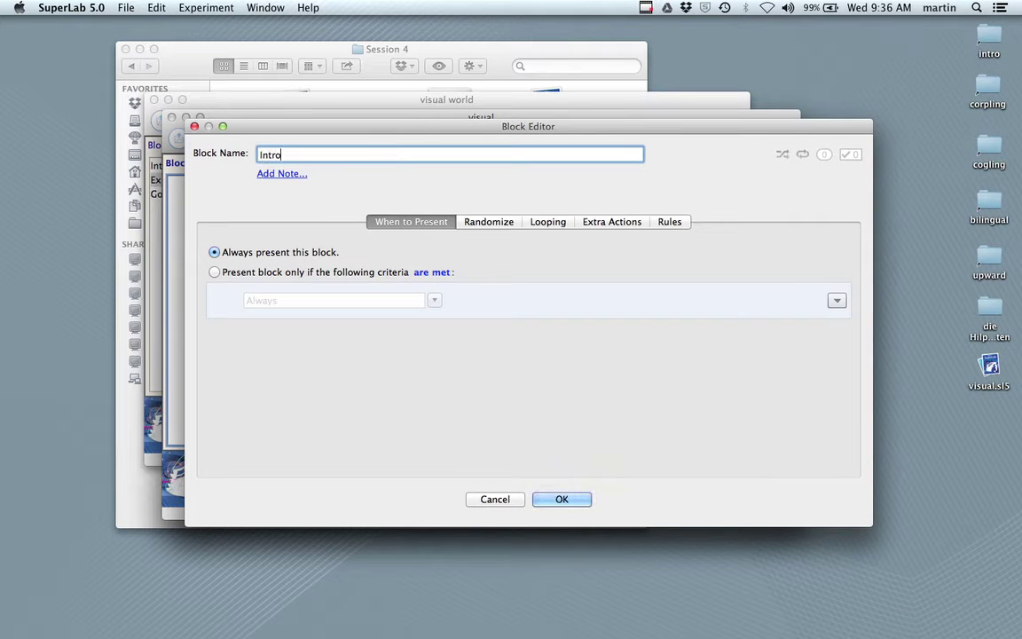
pyautogui.press('Return')
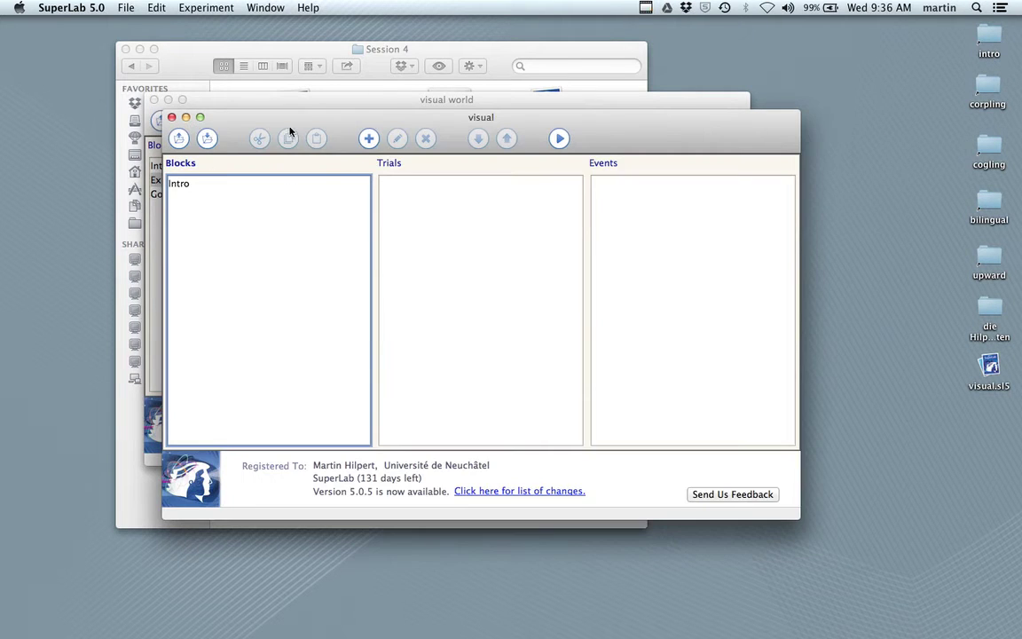
pyautogui.click(369, 138)
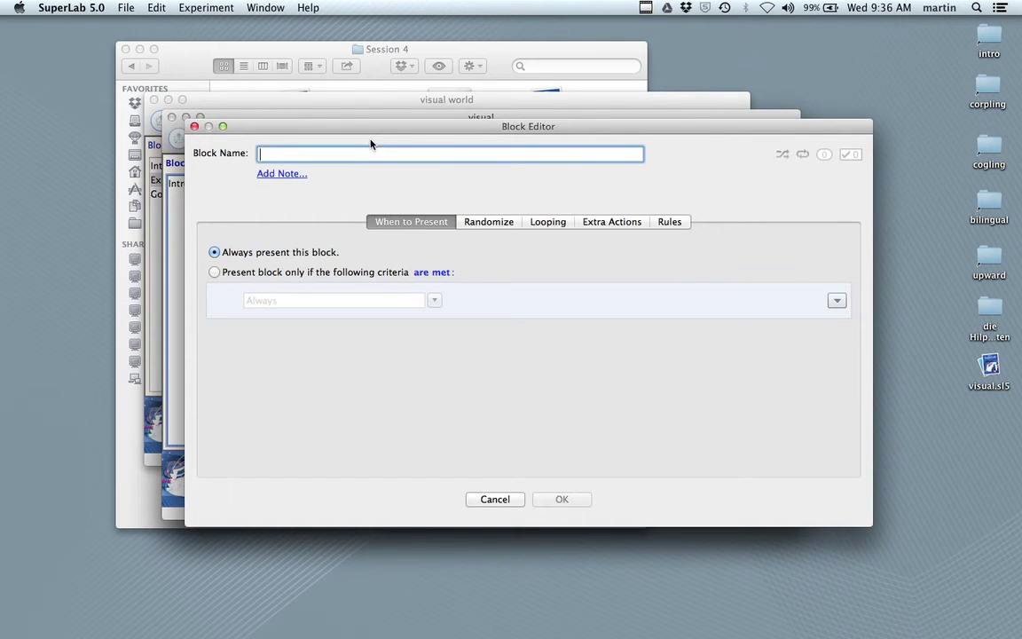
pyautogui.write('Exp')
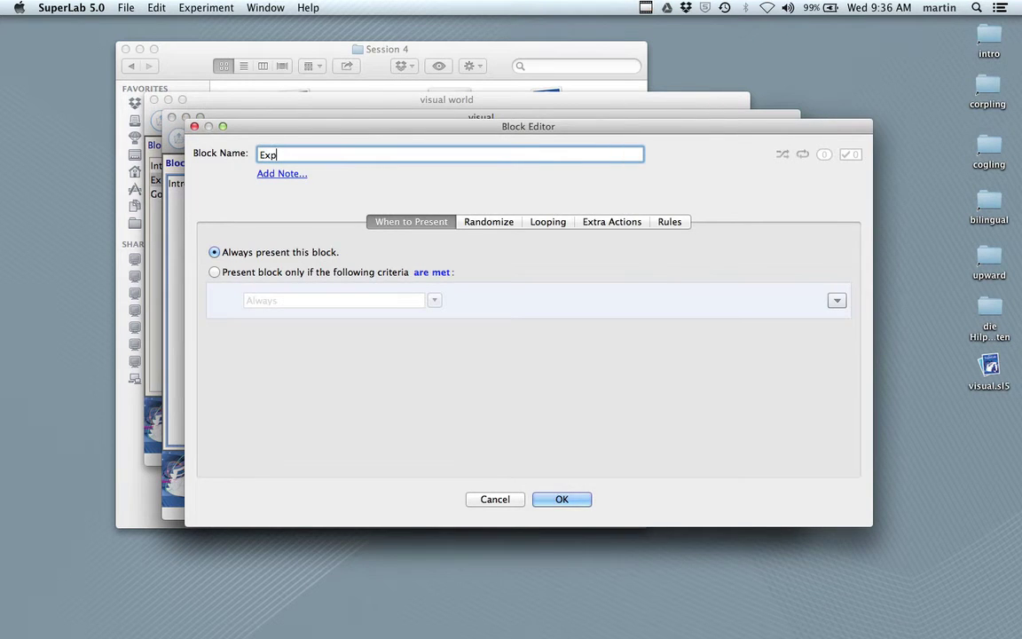
pyautogui.press('Return')
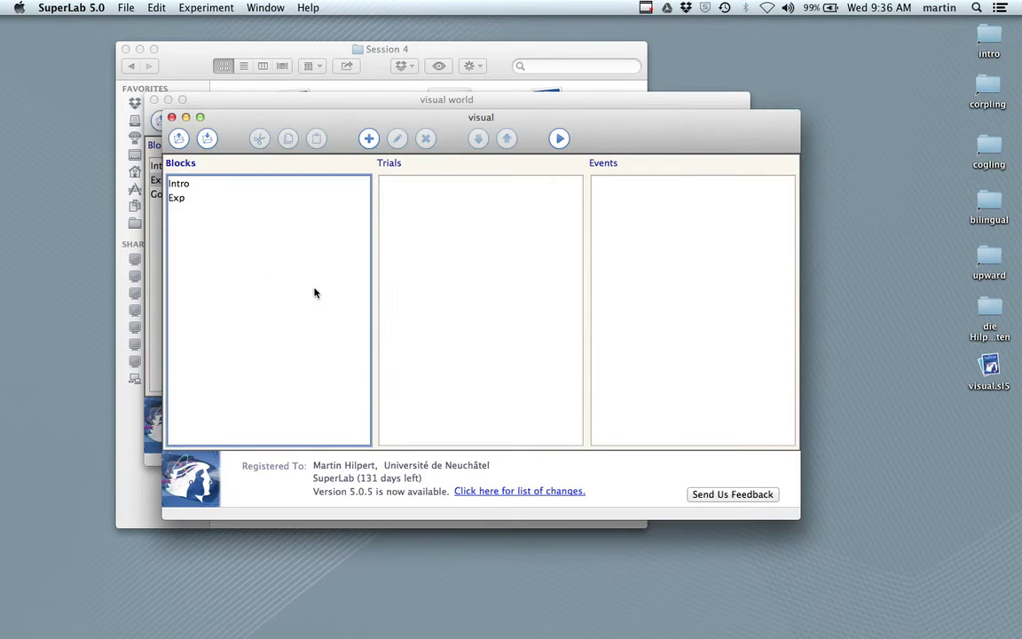
pyautogui.click(370, 137)
pyautogui.write('Goodbye')
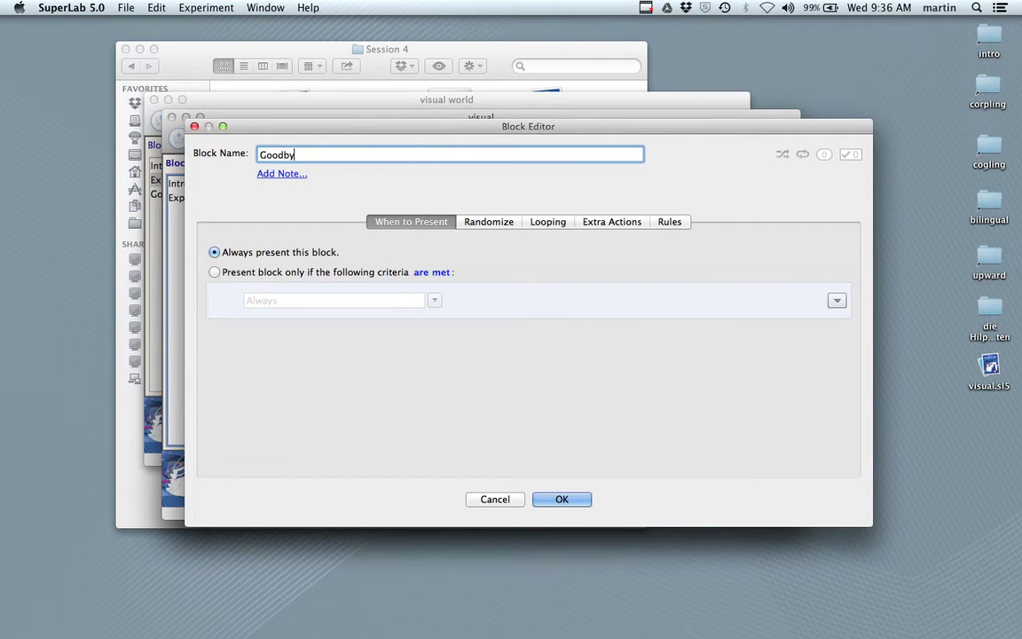
pyautogui.press('Return')
# Step: Add four trials named Intro, fillers, critical and Goodbye to the experiment
pyautogui.click(436, 204)
pyautogui.click(369, 139)
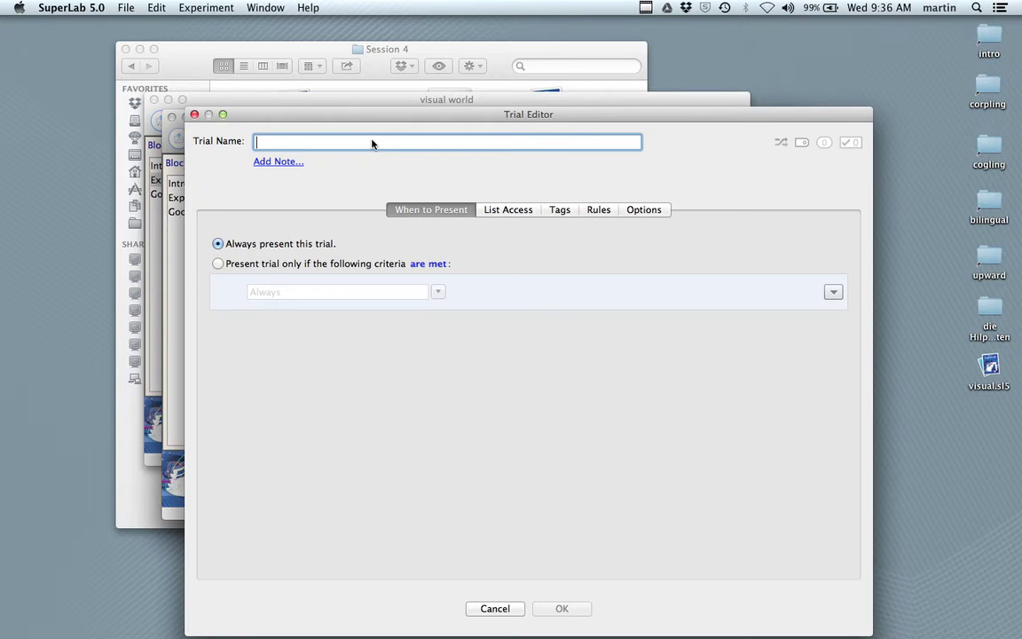
pyautogui.write('Intro')
pyautogui.press('Return')
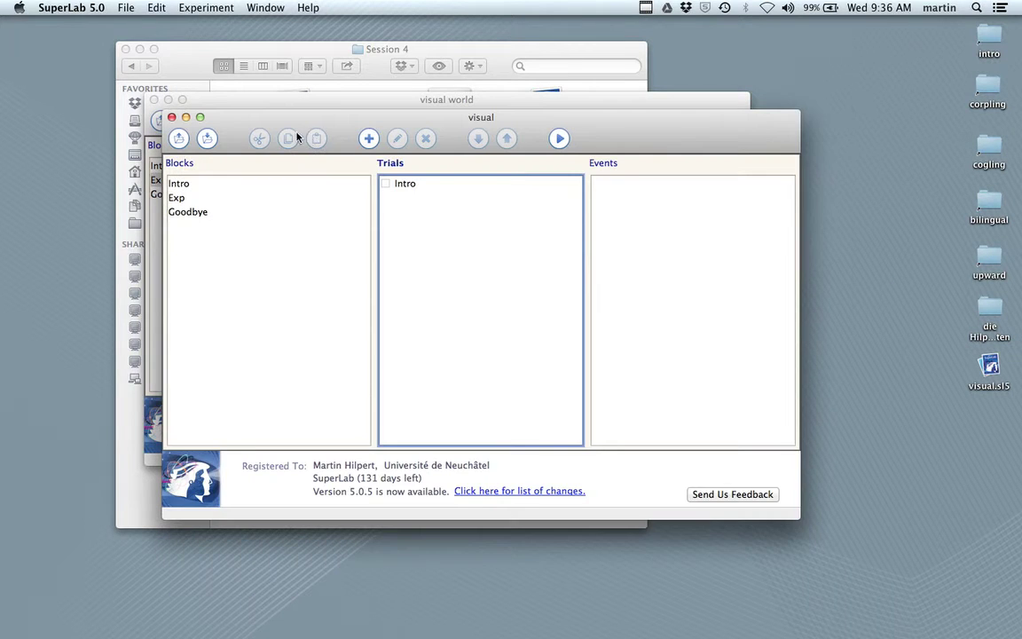
pyautogui.click(370, 138)
pyautogui.write('fillers')
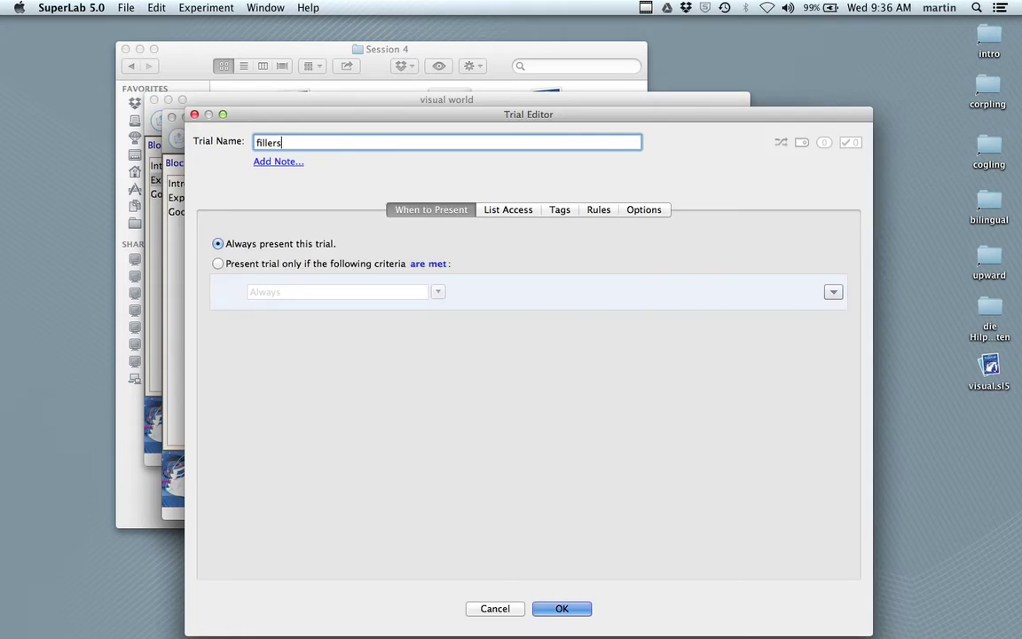
pyautogui.press('Return')
pyautogui.click(369, 138)
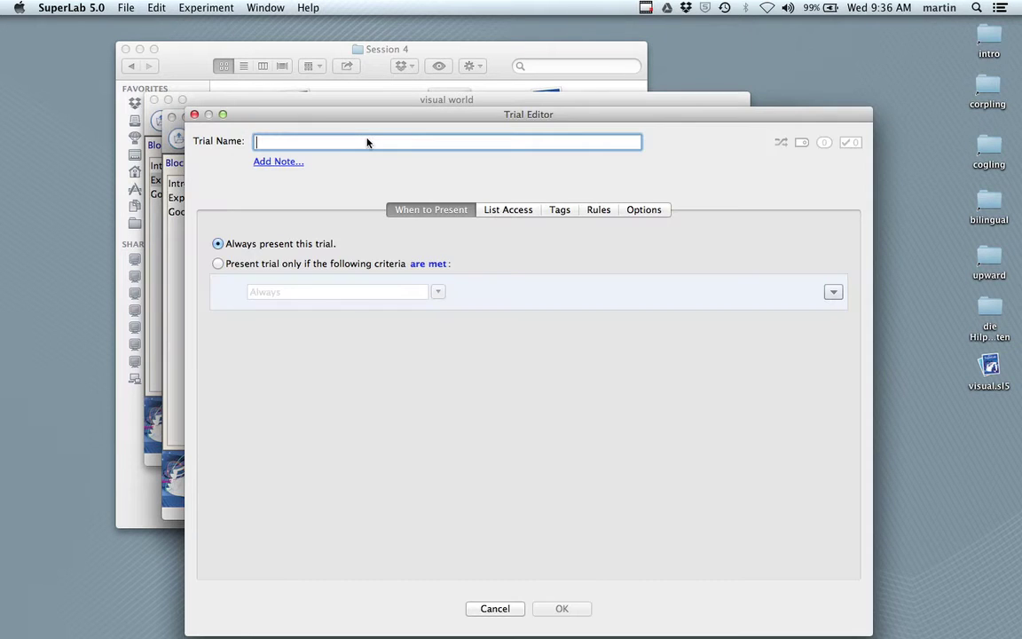
pyautogui.write('critical')
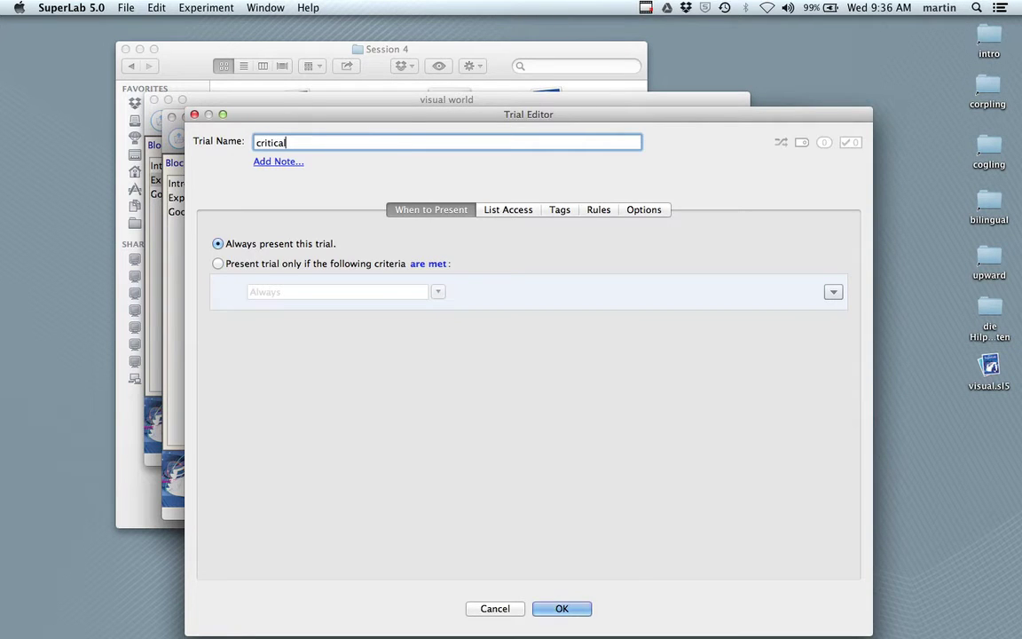
pyautogui.press('Return')
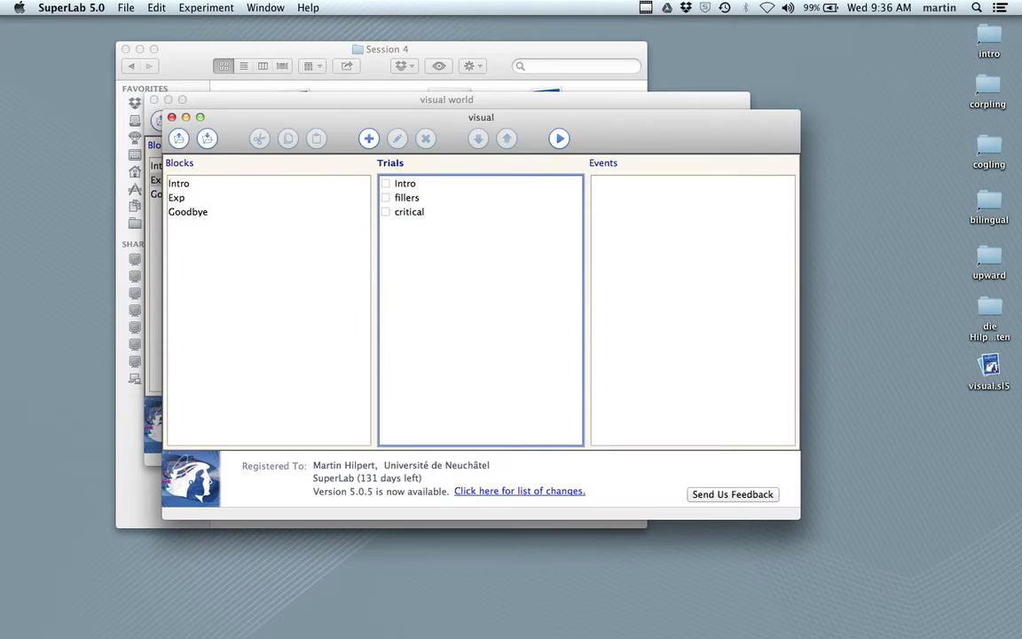
pyautogui.click(369, 139)
pyautogui.write('Goodb')
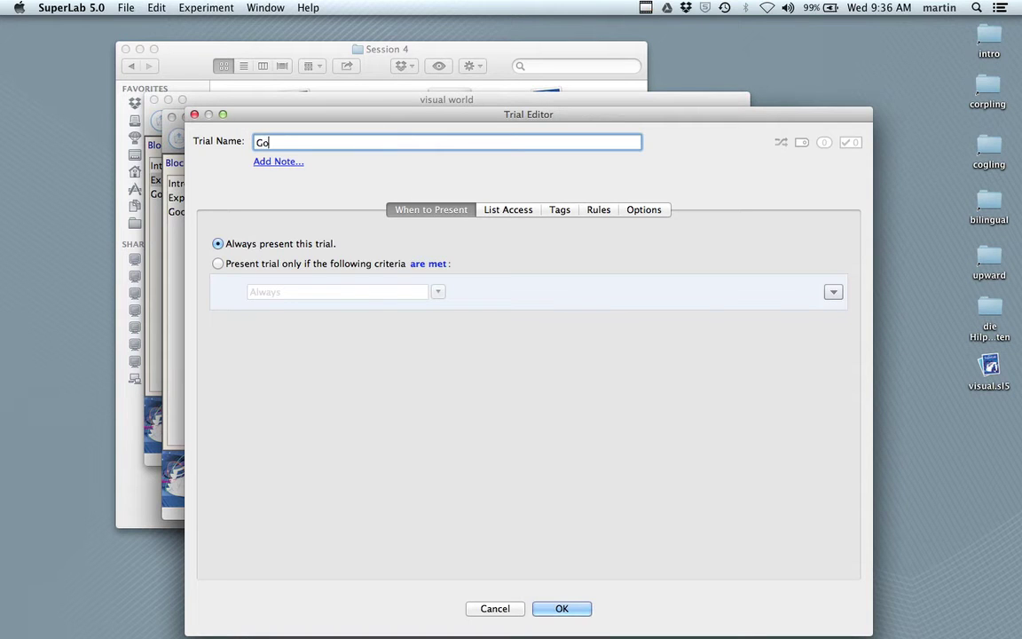
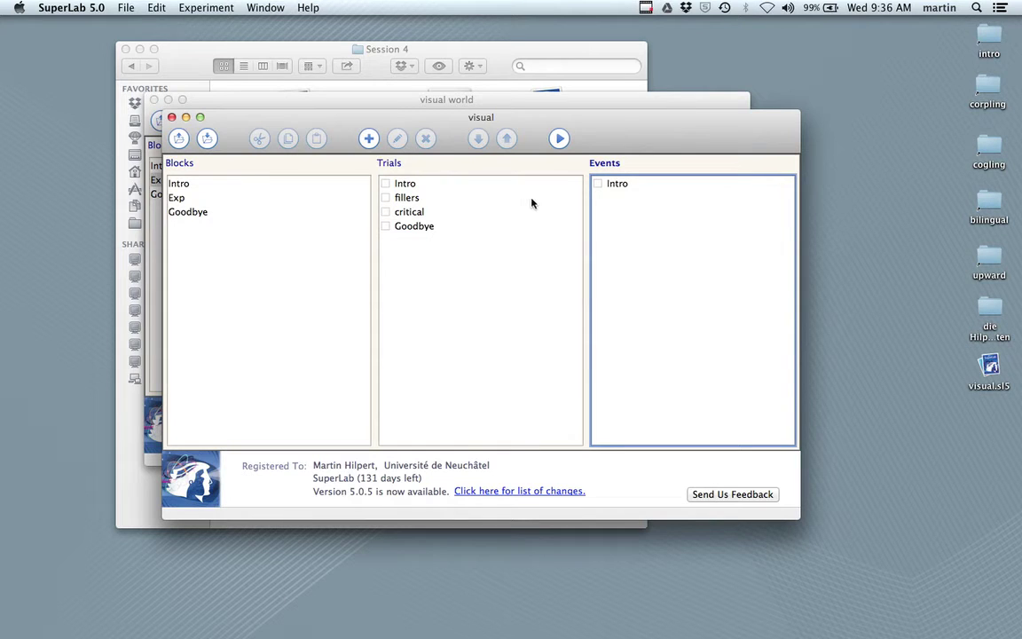
# Step: Add an event of type Picture File named "upper right" to the experiment
pyautogui.click(370, 140)
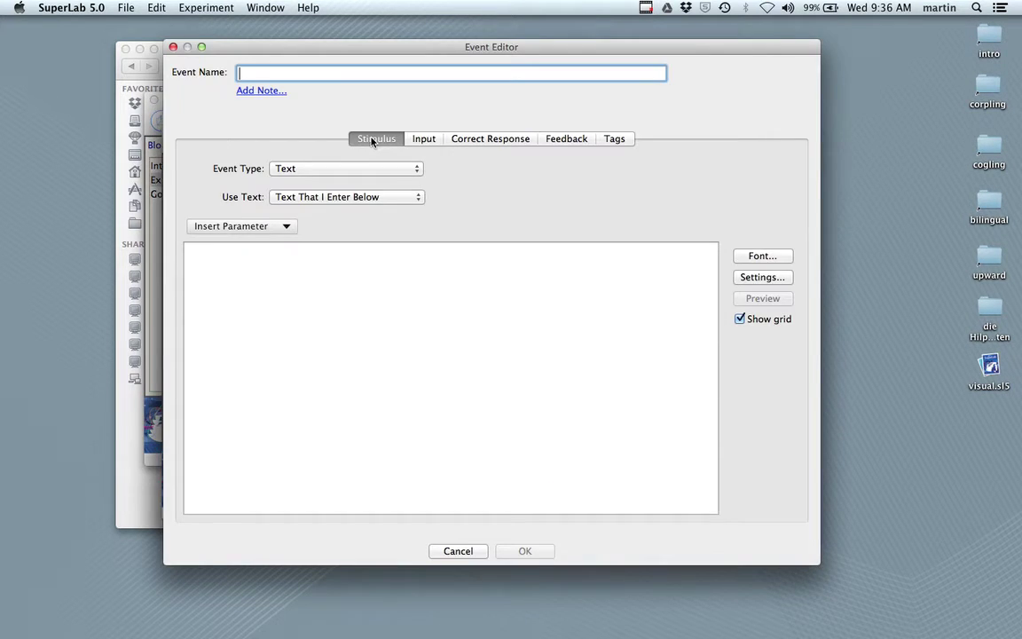
pyautogui.click(337, 168)
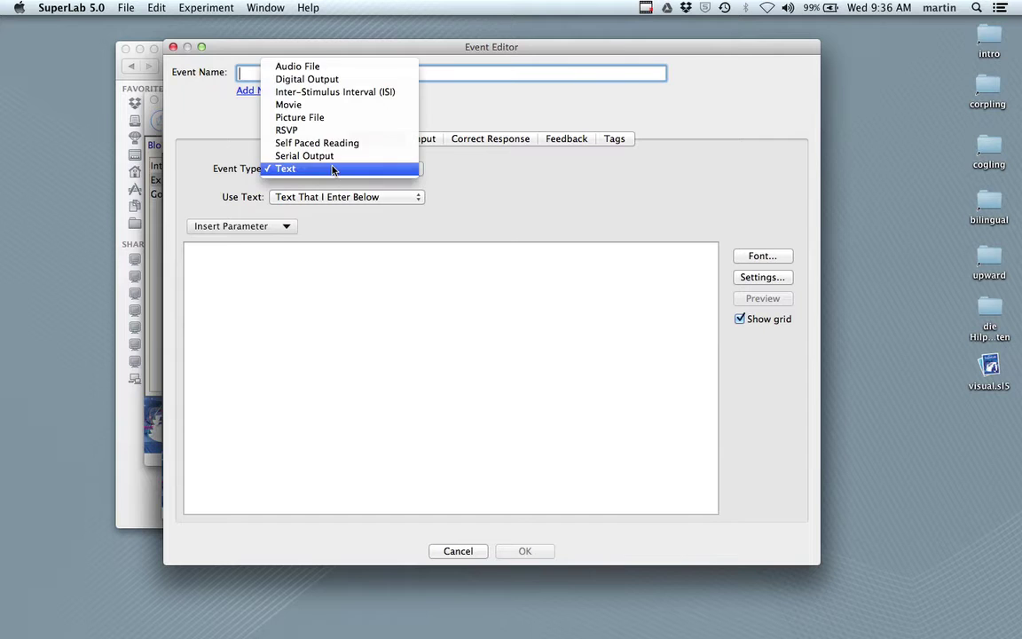
pyautogui.click(311, 117)
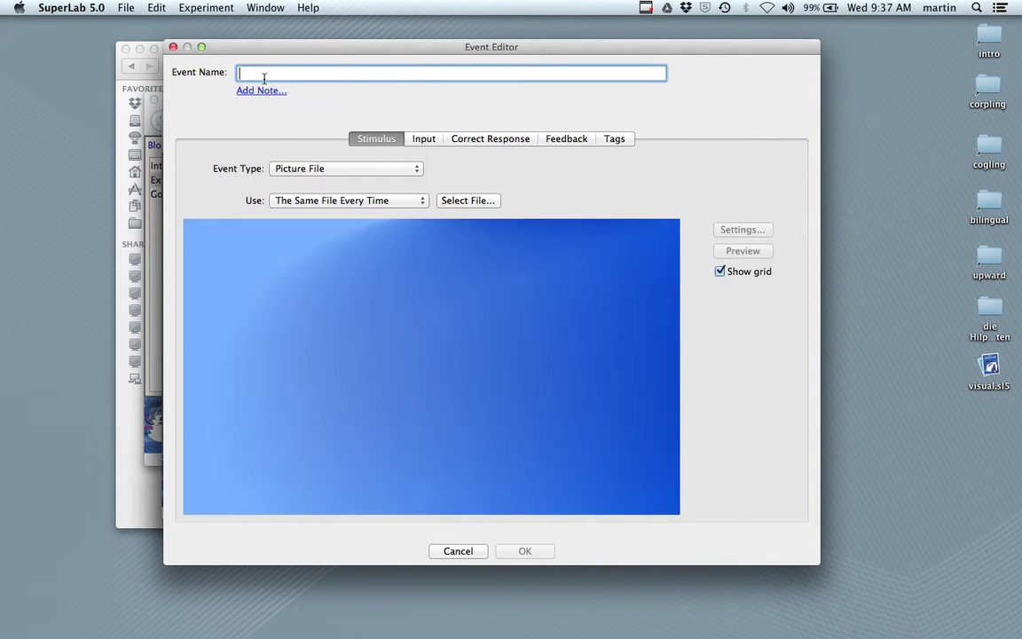
pyautogui.write('up')
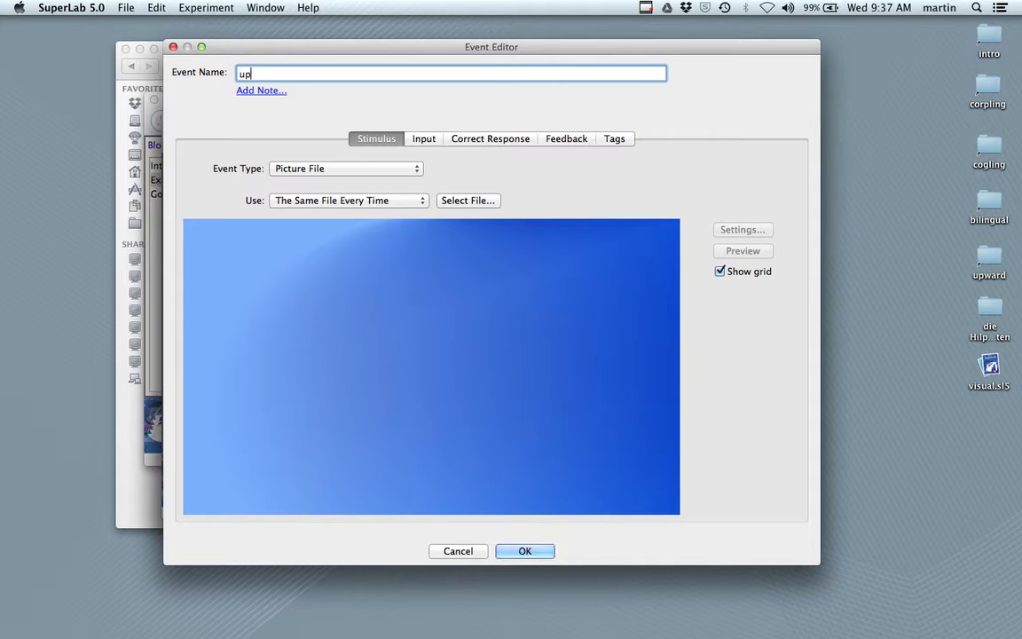
pyautogui.write('per right')
pyautogui.click(521, 551)
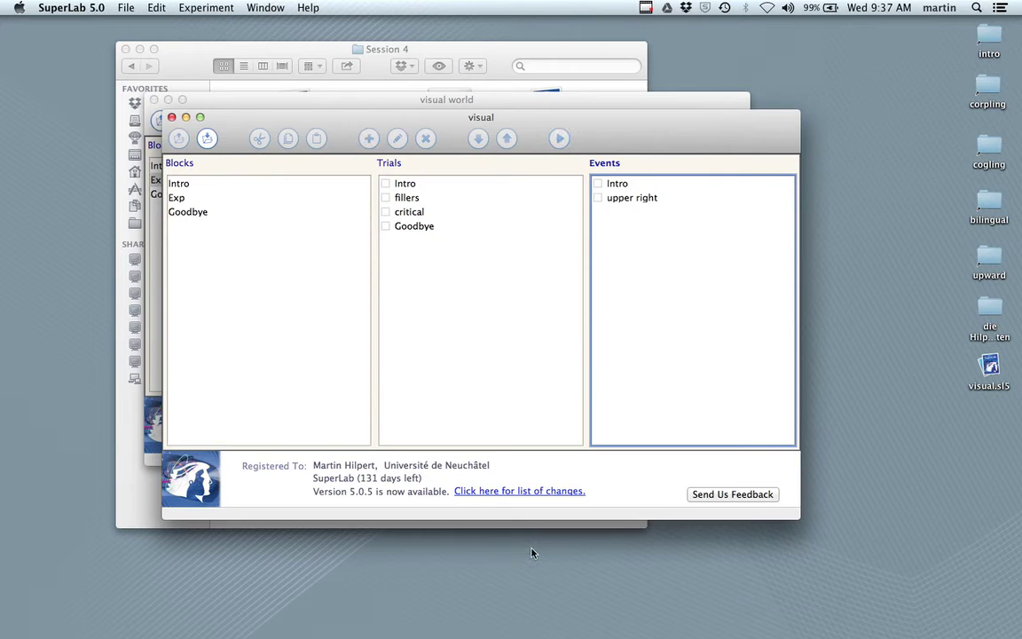
# Step: Add three more Picture File events named "lower right", "lower left" and "upper left"
pyautogui.click(370, 138)
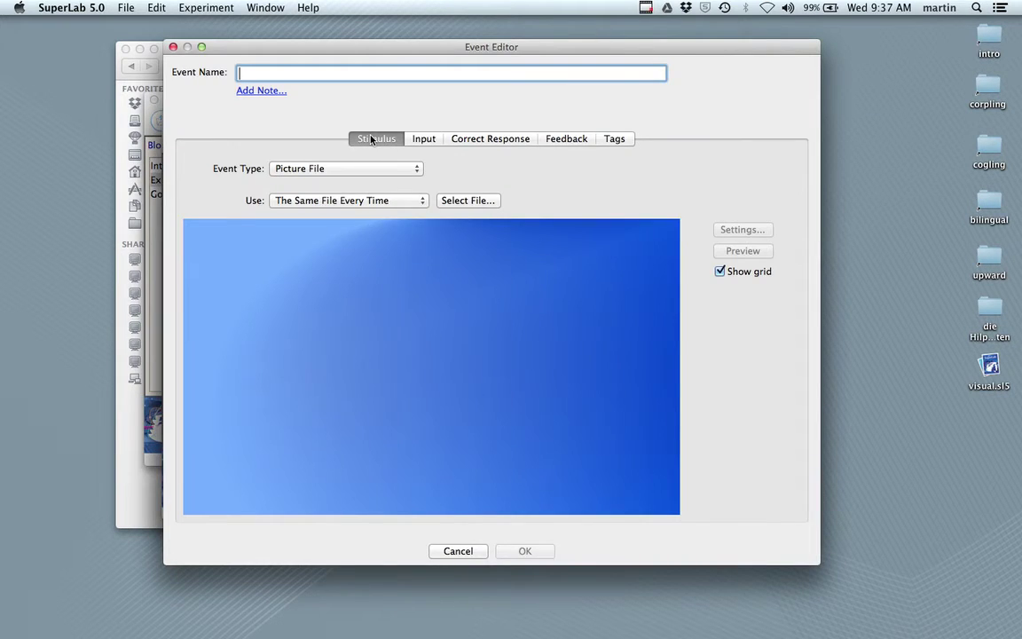
pyautogui.write('lower right')
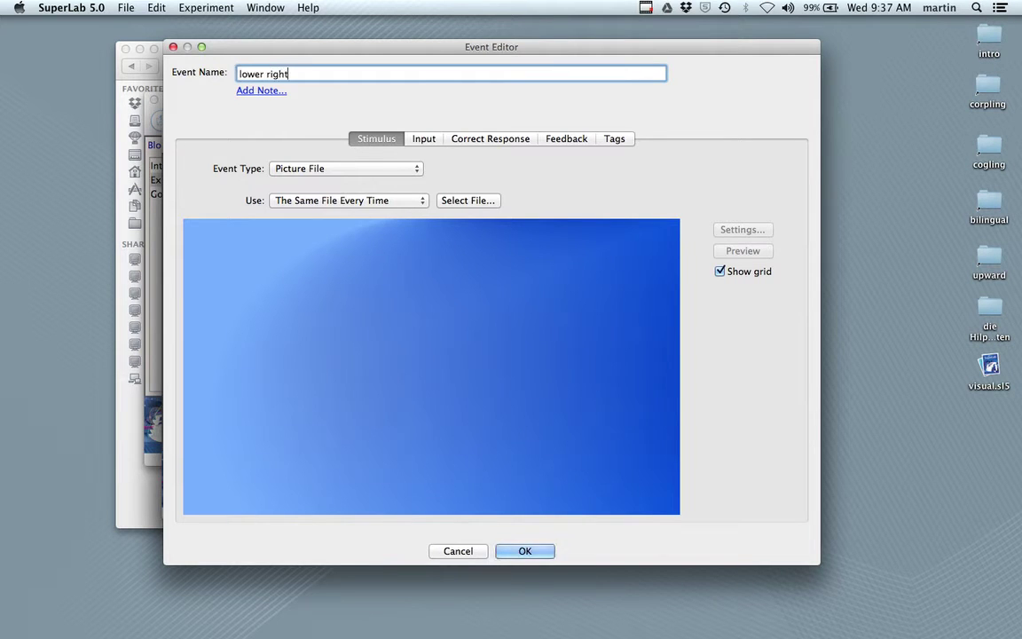
pyautogui.press('Return')
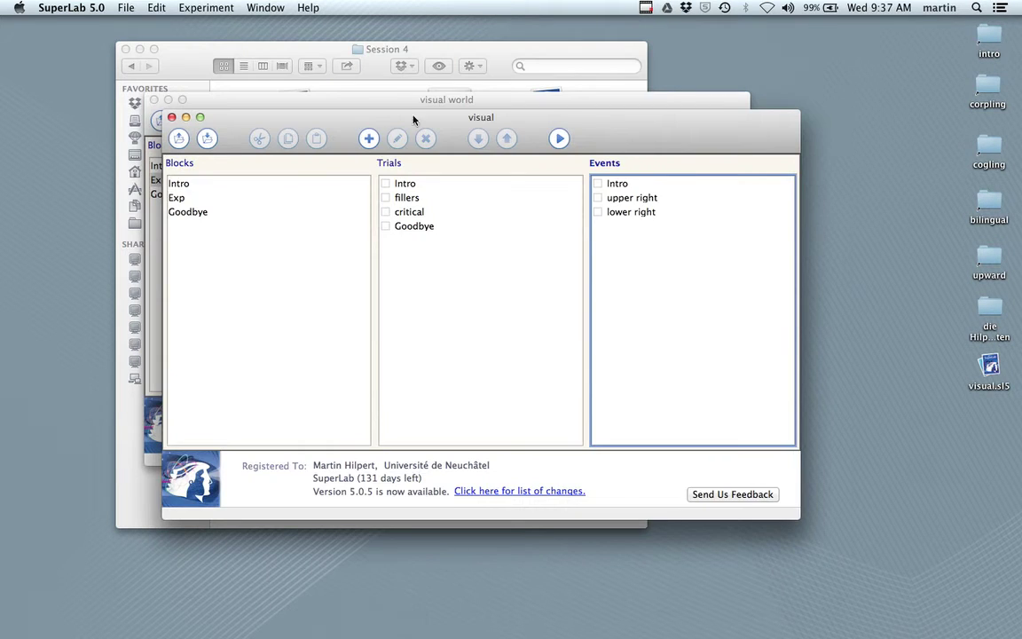
pyautogui.click(370, 138)
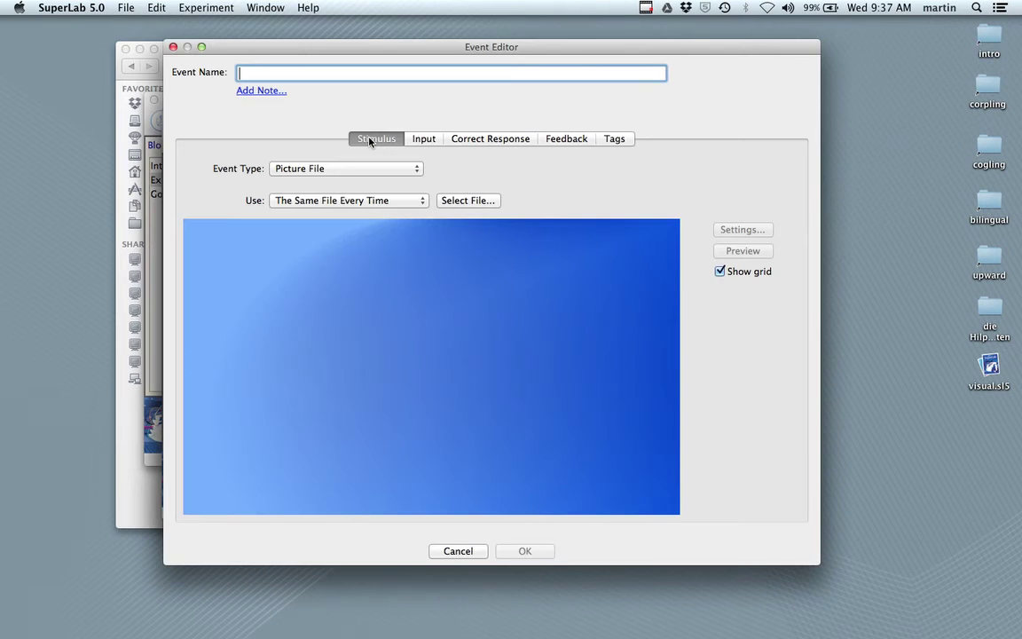
pyautogui.write('lower left')
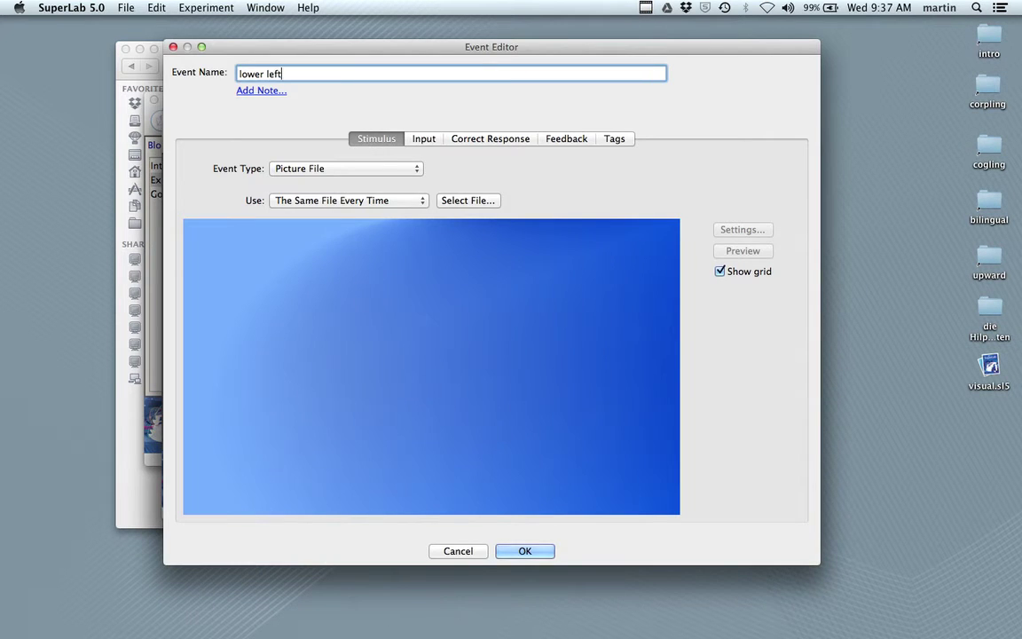
pyautogui.press('Return')
pyautogui.click(368, 142)
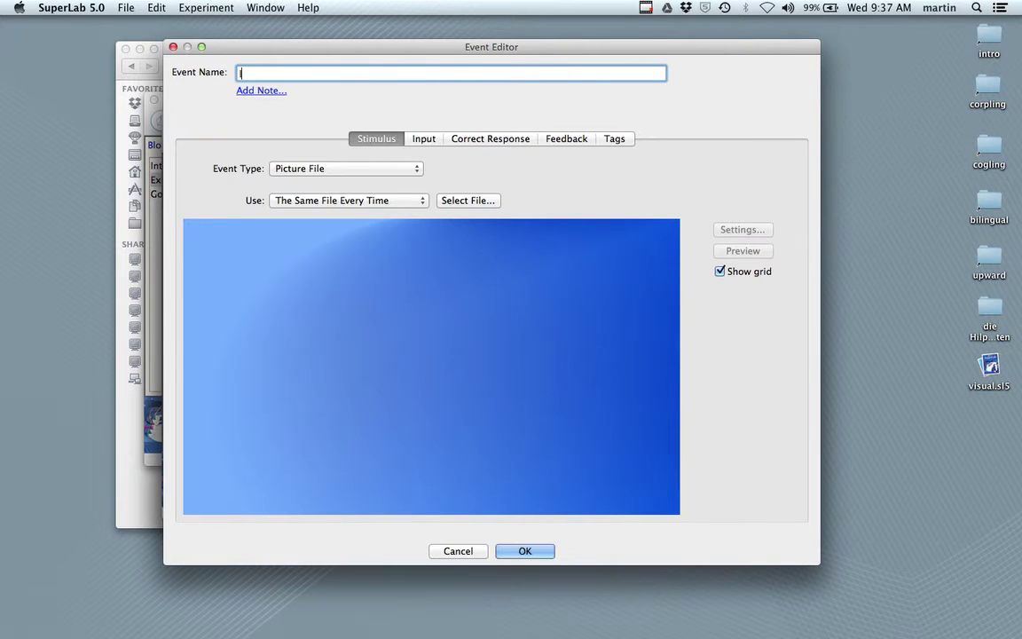
pyautogui.write('upper left')
pyautogui.press('Return')
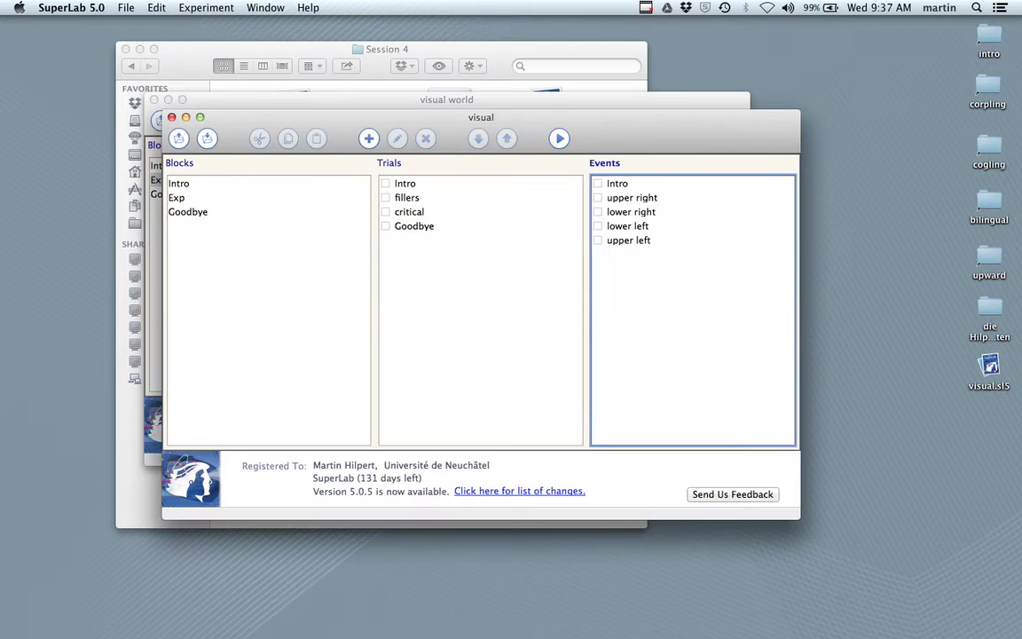
# Step: Add an event of type Audio File named "fillersound"
pyautogui.click(366, 139)
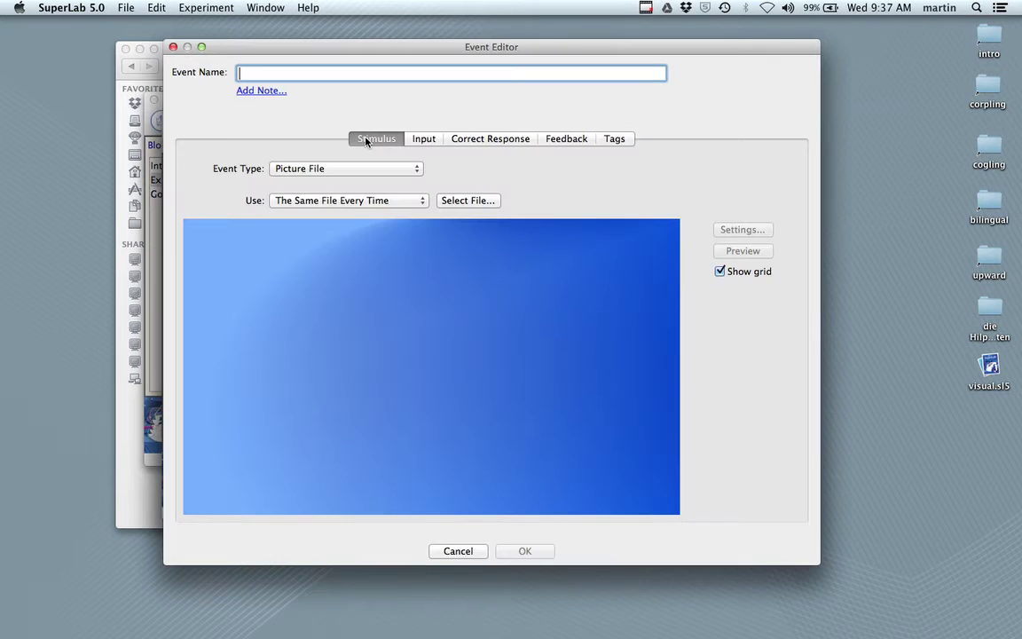
pyautogui.click(346, 169)
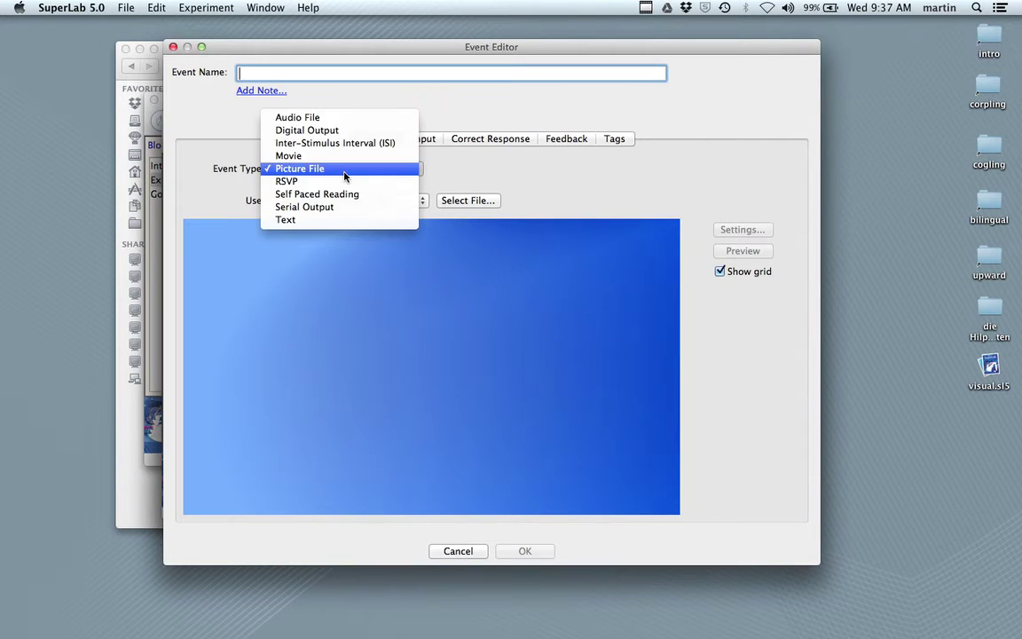
pyautogui.click(302, 108)
pyautogui.click(264, 72)
pyautogui.write('fillersound')
pyautogui.press('Return')
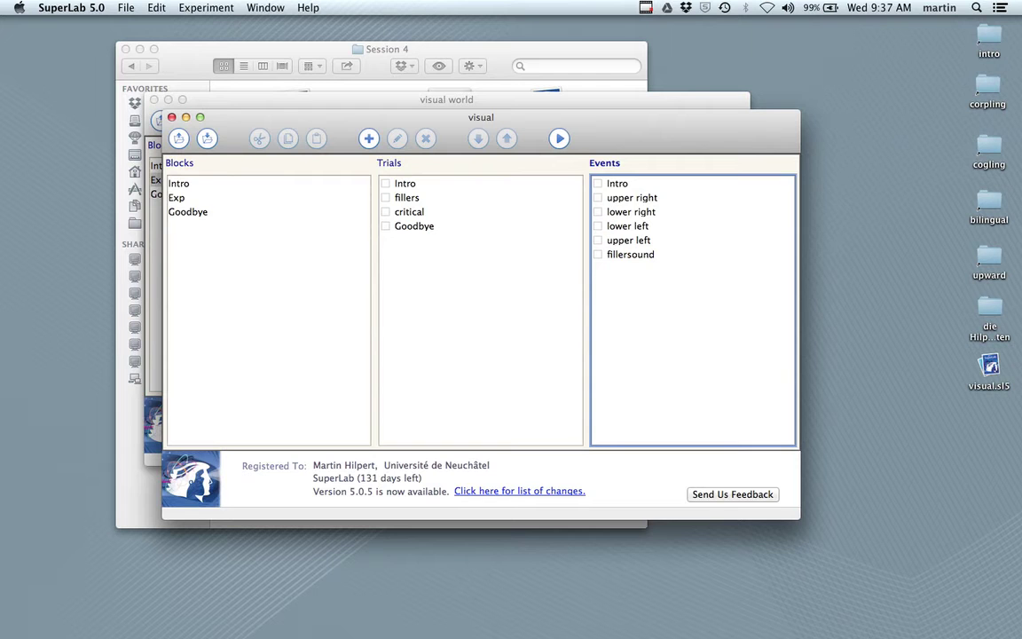
# Step: Rename the upper right and lower right events as "upper right filler" and "lower right filler"
pyautogui.doubleClick(624, 199)
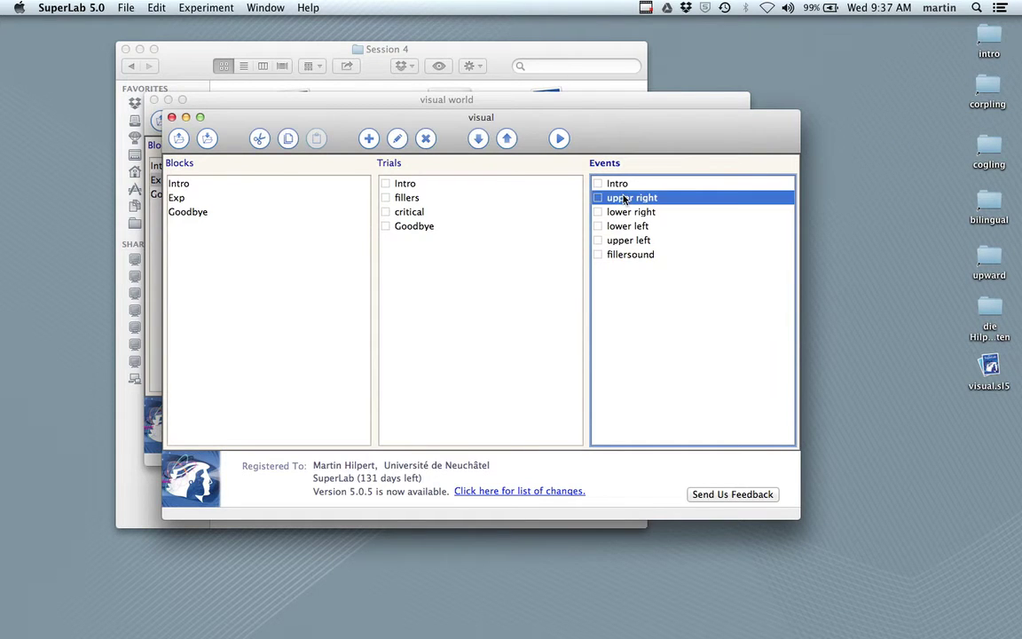
pyautogui.write('filler')
pyautogui.press('Return')
pyautogui.click(640, 213)
pyautogui.click(395, 138)
pyautogui.click(324, 76)
pyautogui.write('filler')
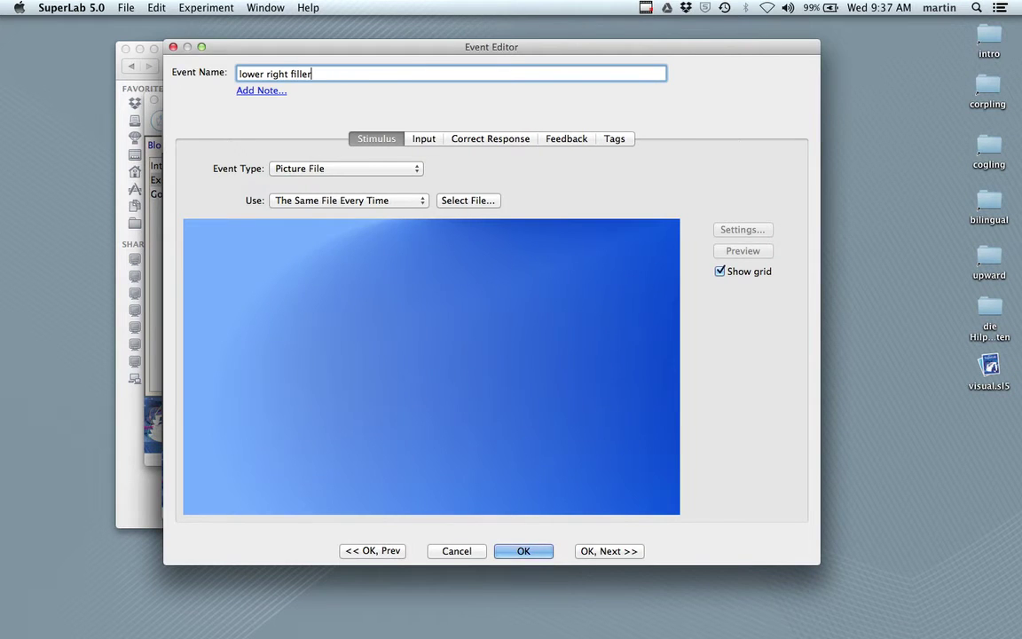
pyautogui.press('Return')
# Step: Rename the lower left event as "lower left filler"
pyautogui.click(621, 227)
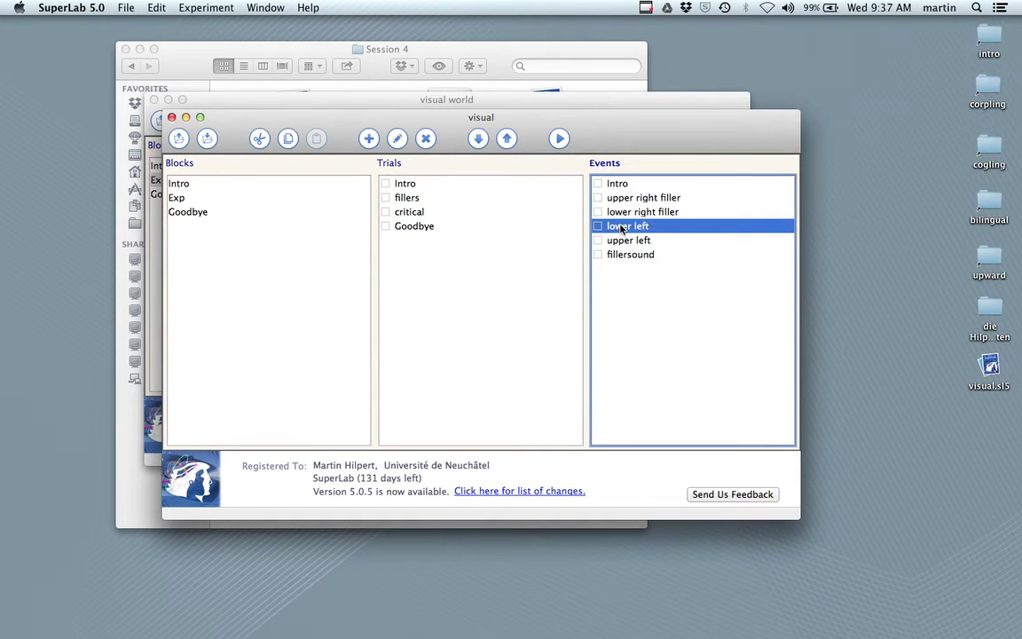
pyautogui.click(396, 138)
pyautogui.click(324, 76)
pyautogui.write('ft')
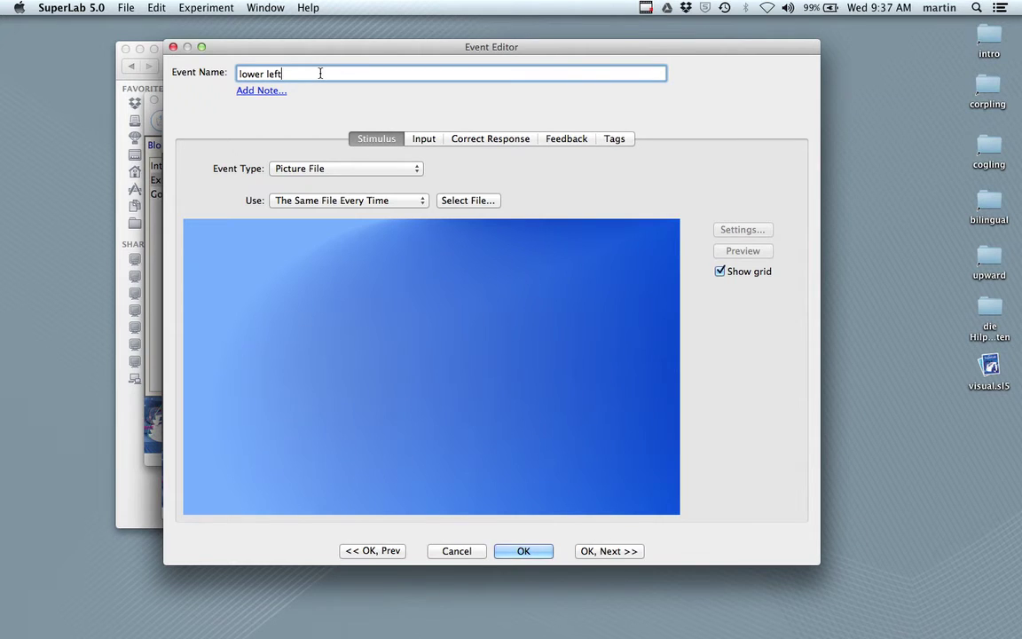
pyautogui.write('iller')
pyautogui.press('Return')
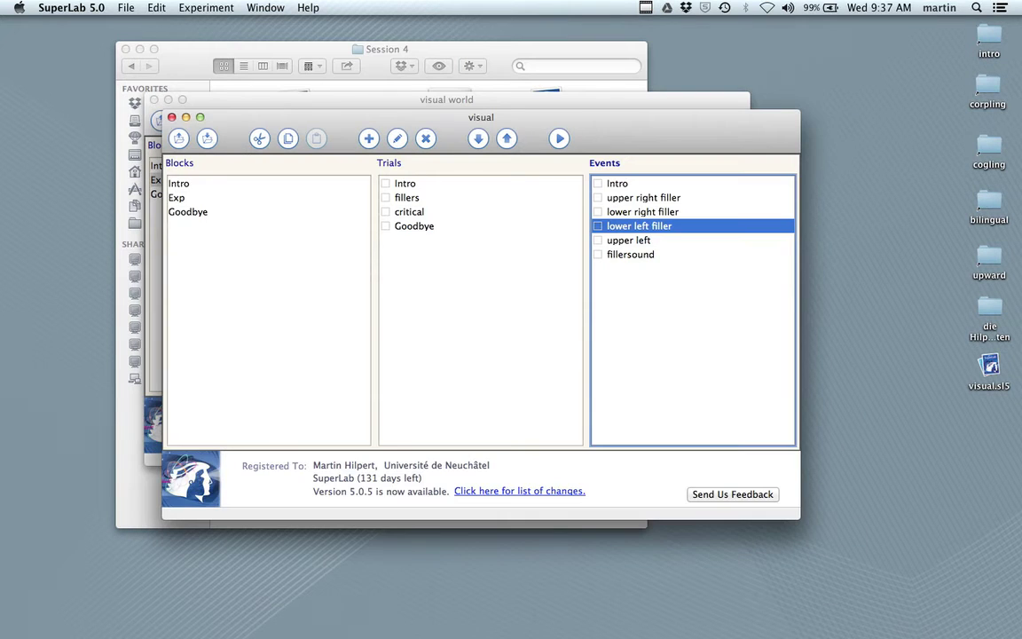
# Step: Rename the upper left event as "upper left filler"
pyautogui.click(626, 241)
pyautogui.doubleClick(614, 240)
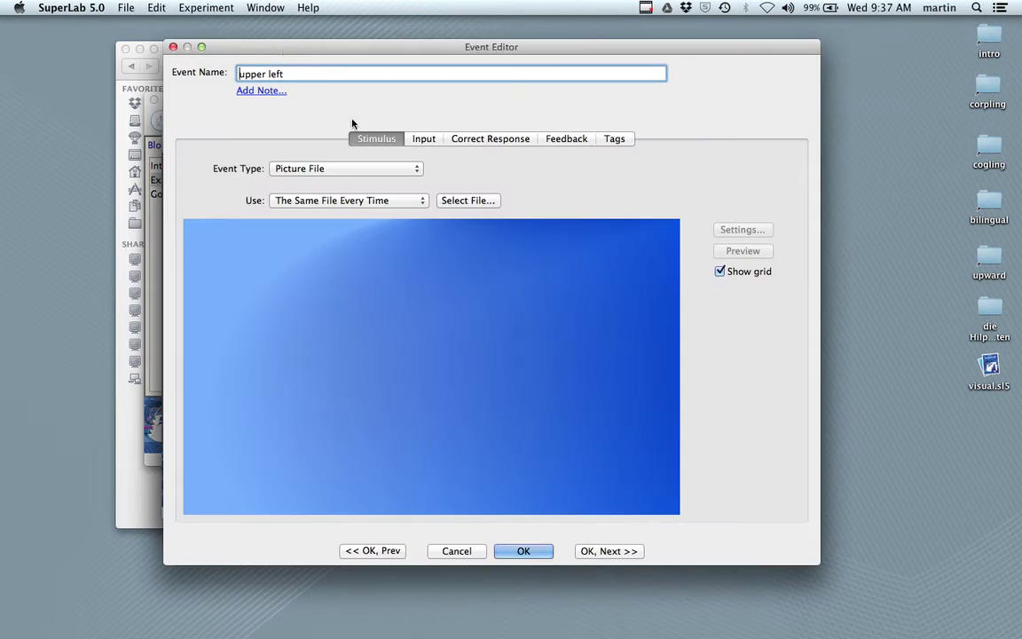
pyautogui.click(295, 74)
pyautogui.write('filler')
pyautogui.press('Return')
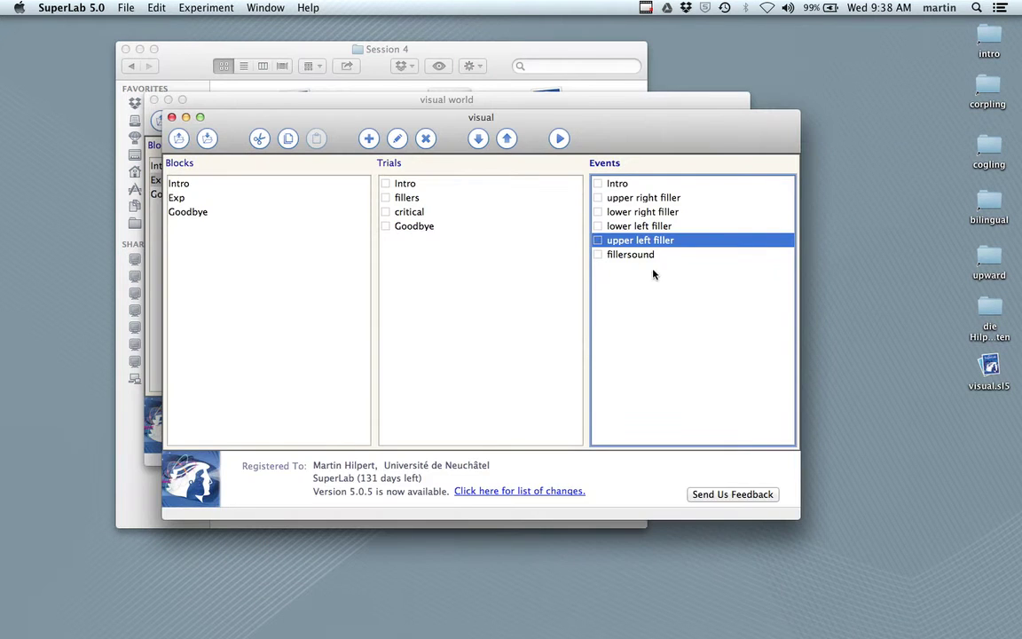
# Step: Insert a new event named "fixation cross" directly before the upper right filler event
pyautogui.click(615, 197)
pyautogui.click(369, 140)
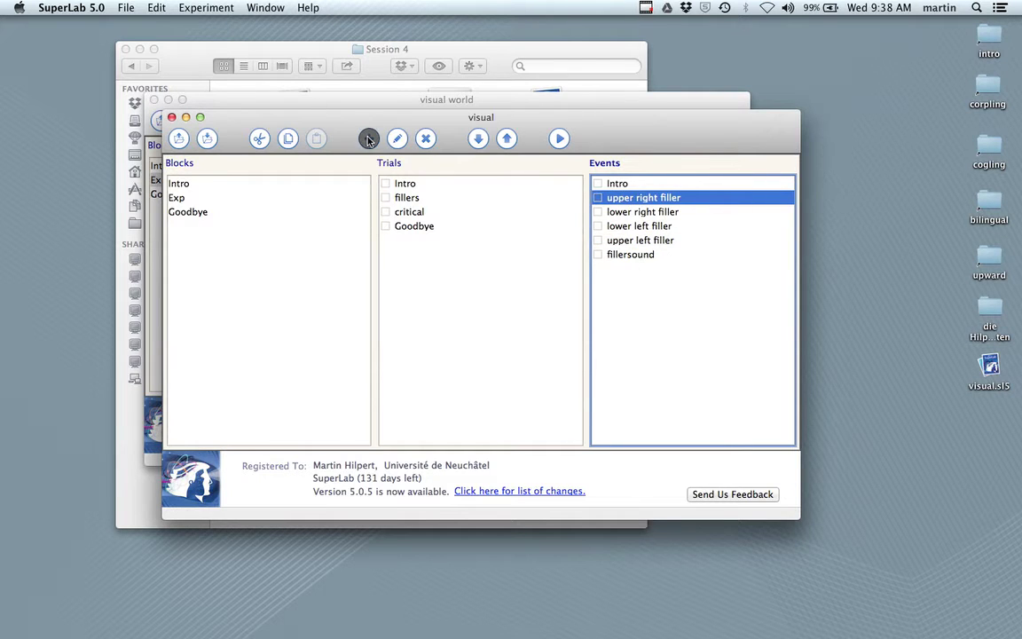
pyautogui.write('fixa')
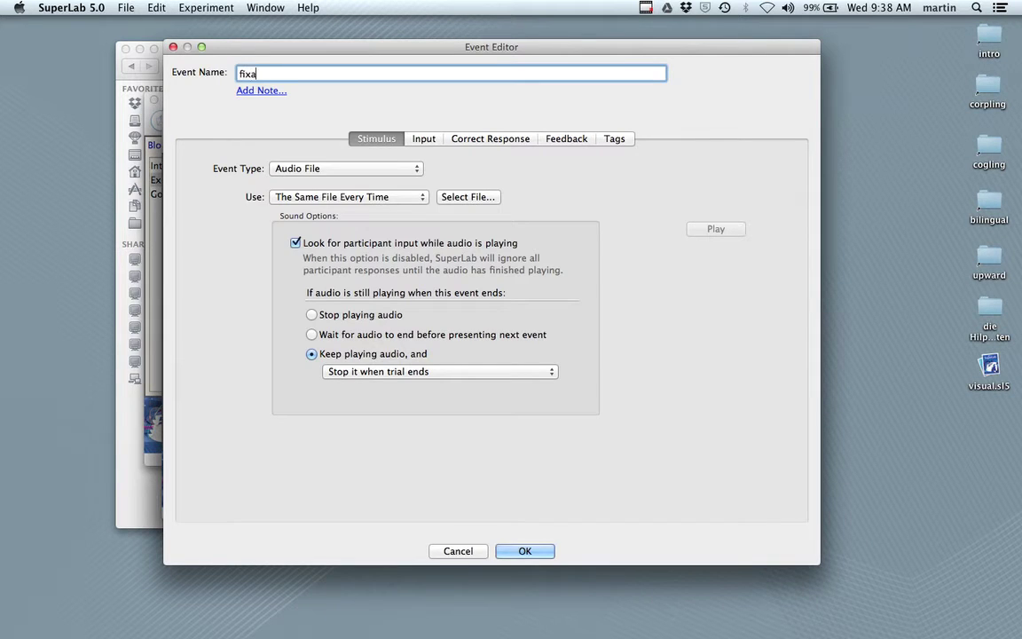
pyautogui.write('tion cross')
pyautogui.press('Return')
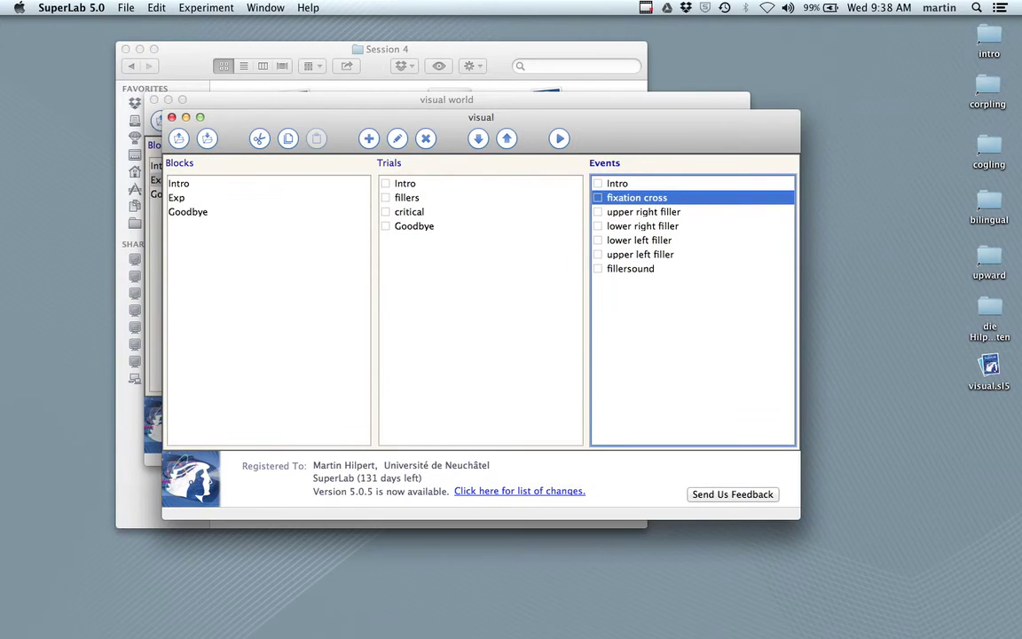
# Step: Add a Picture File event named "upper right critical" at the end of the events list
pyautogui.click(614, 282)
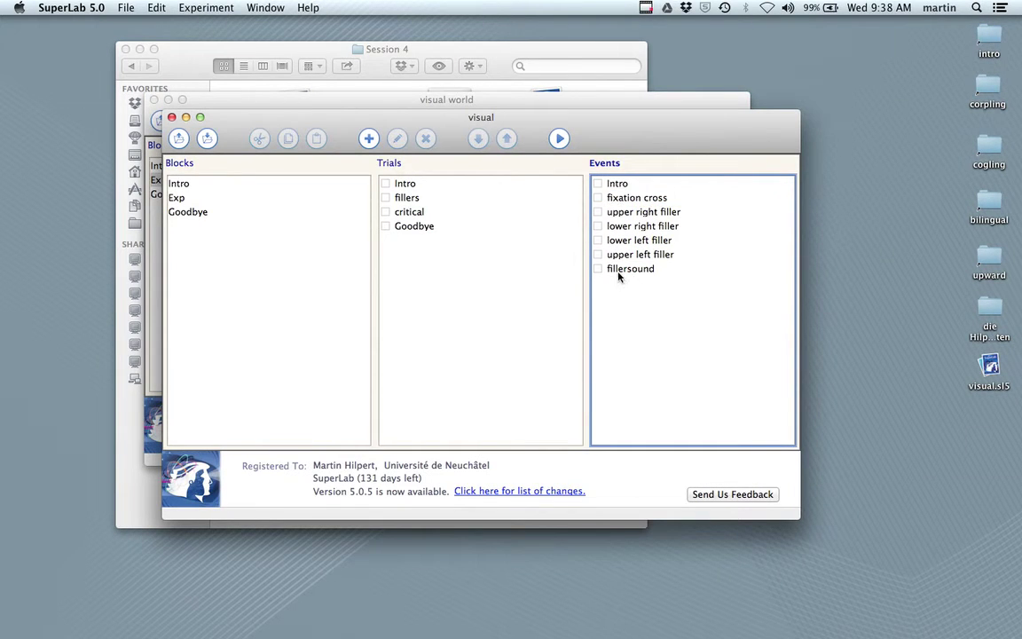
pyautogui.click(370, 138)
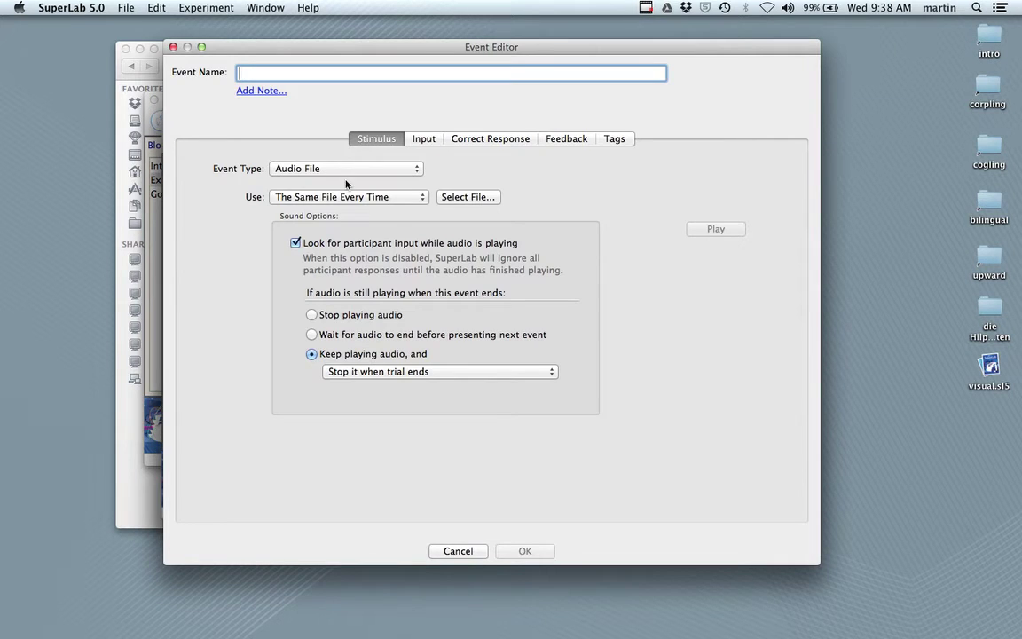
pyautogui.click(347, 169)
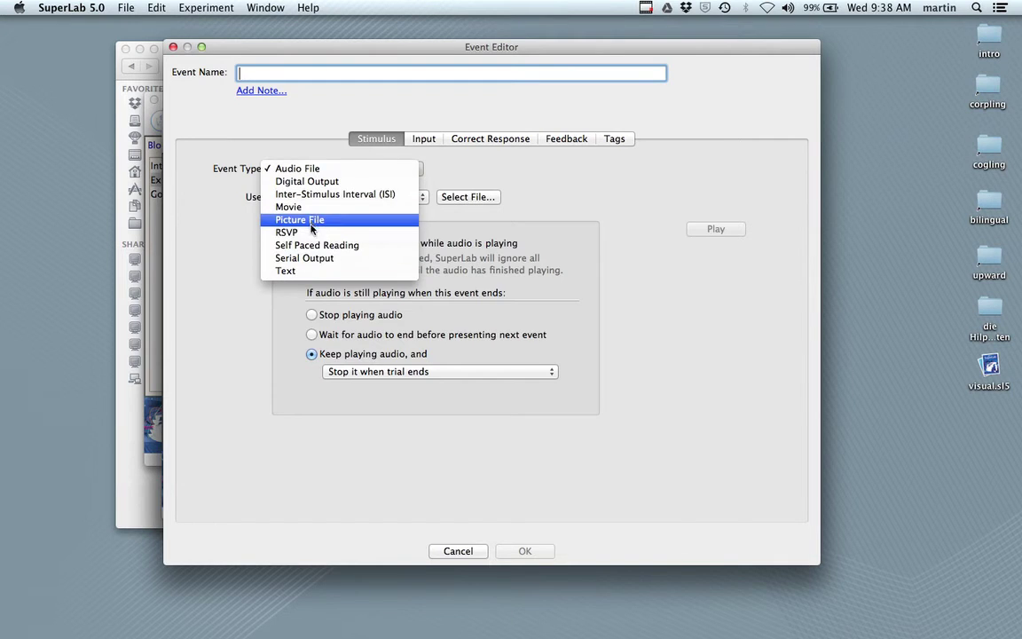
pyautogui.click(312, 220)
pyautogui.write('up')
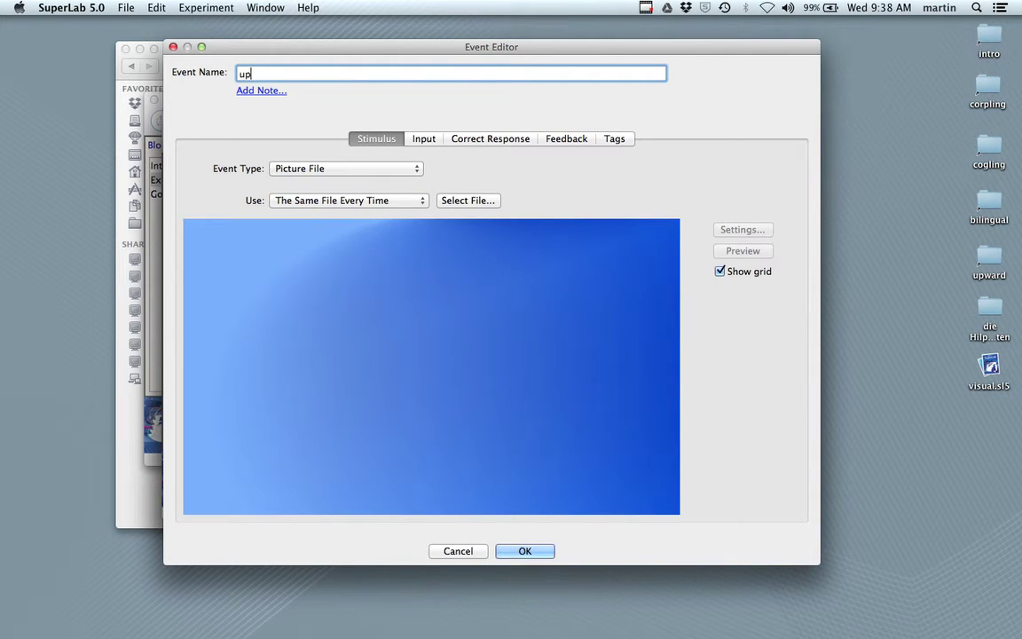
pyautogui.write('per right critical')
pyautogui.press('Return')
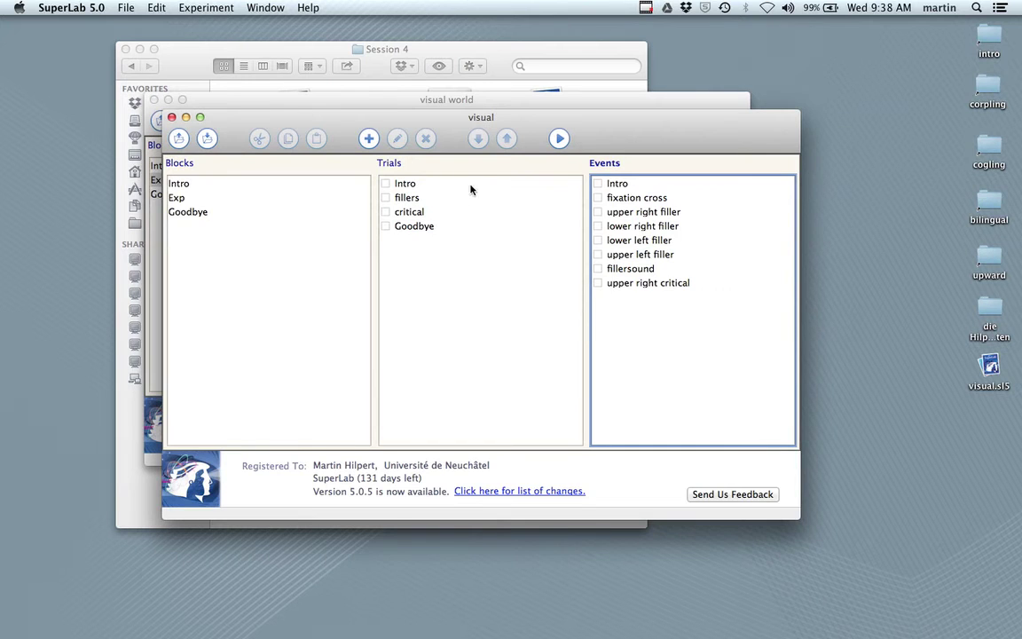
# Step: Add three more Picture File events named "lower right critical", "lower left critical" and "upper left critical"
pyautogui.click(365, 136)
pyautogui.write('lower right critical')
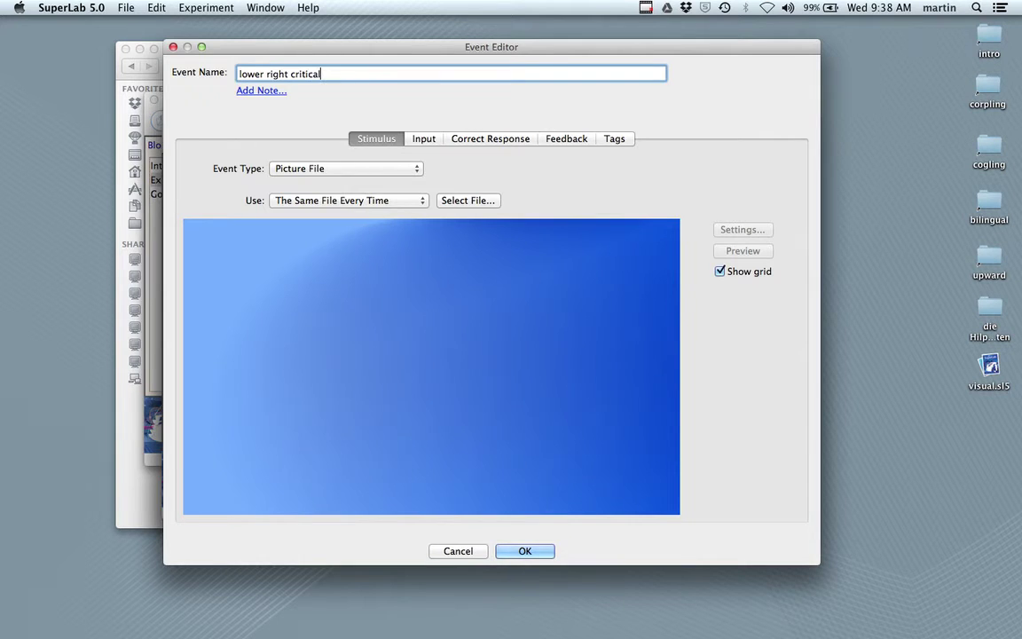
pyautogui.press('Return')
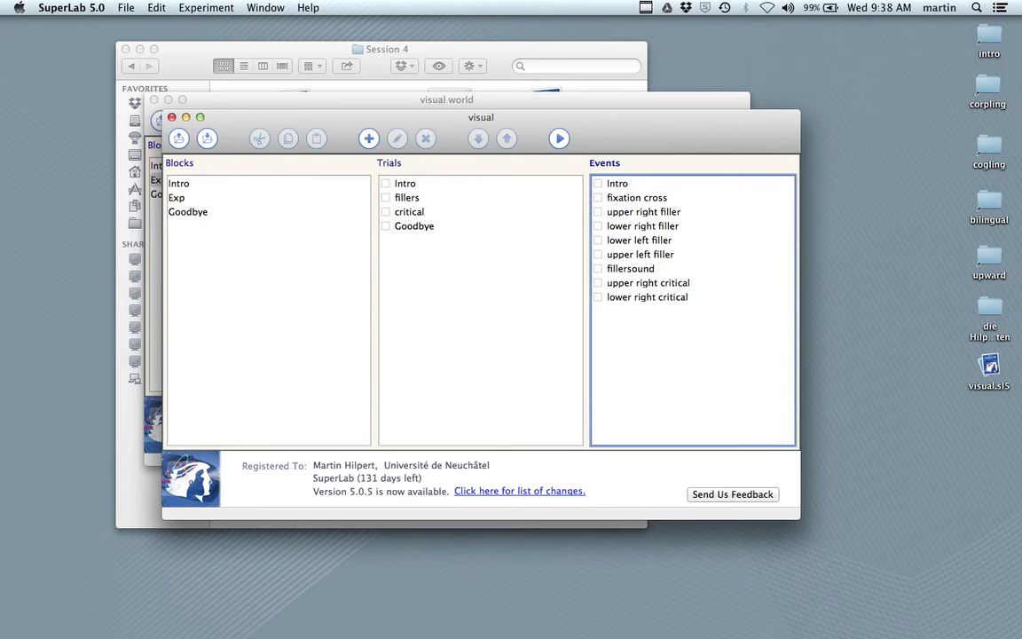
pyautogui.click(370, 139)
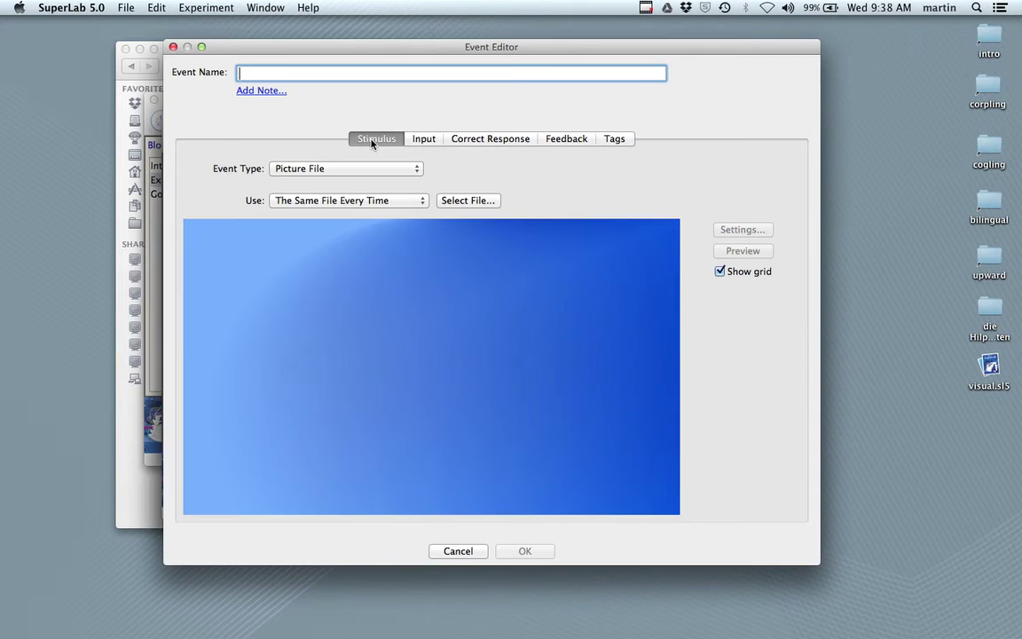
pyautogui.write('lower left critical')
pyautogui.press('Return')
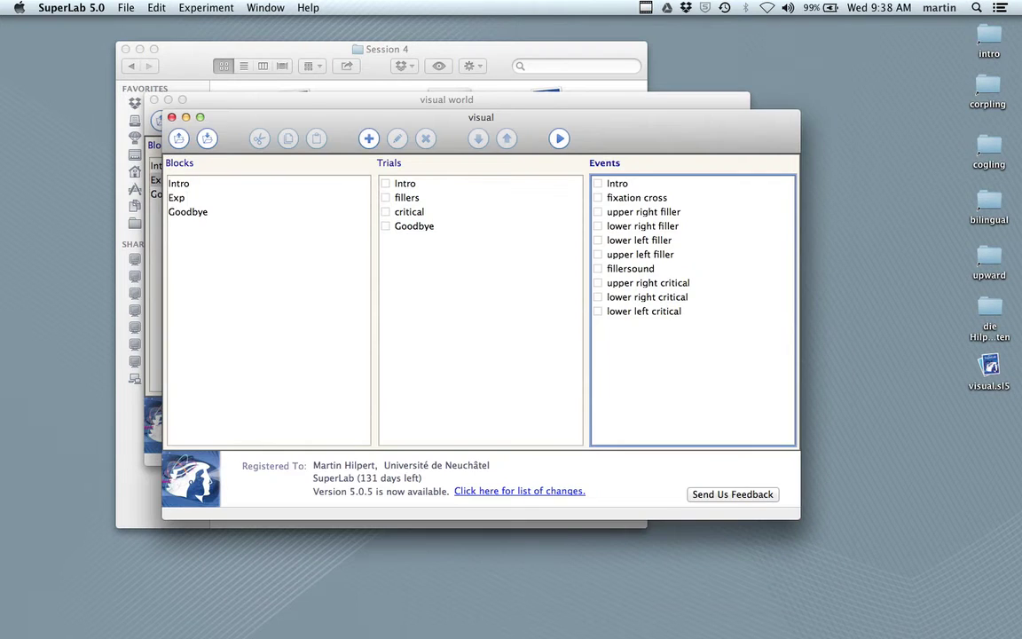
pyautogui.click(369, 140)
pyautogui.write('upper left cri')
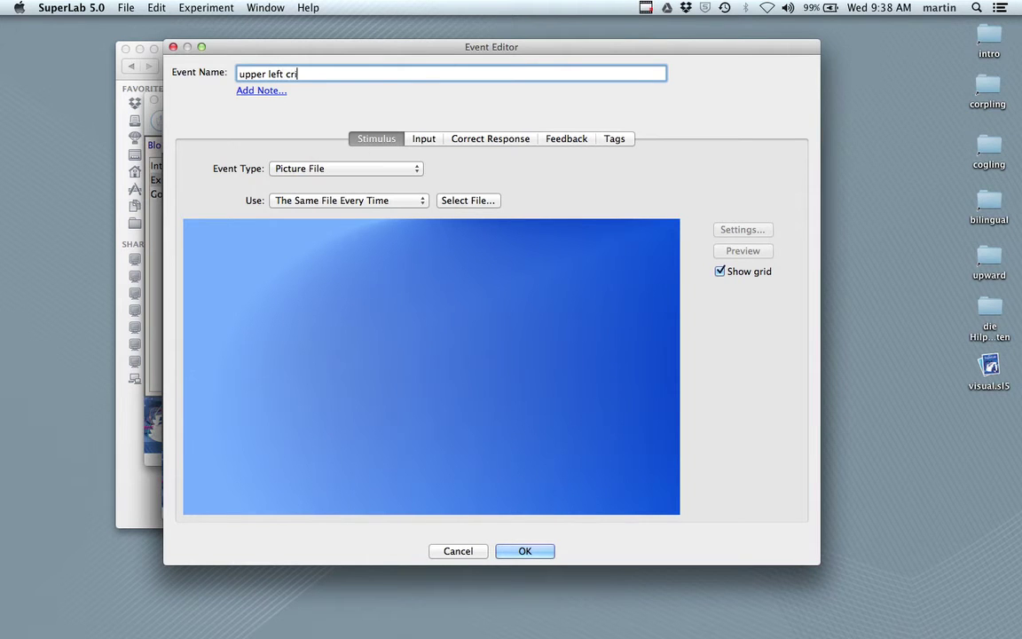
pyautogui.write('tical')
pyautogui.press('Return')
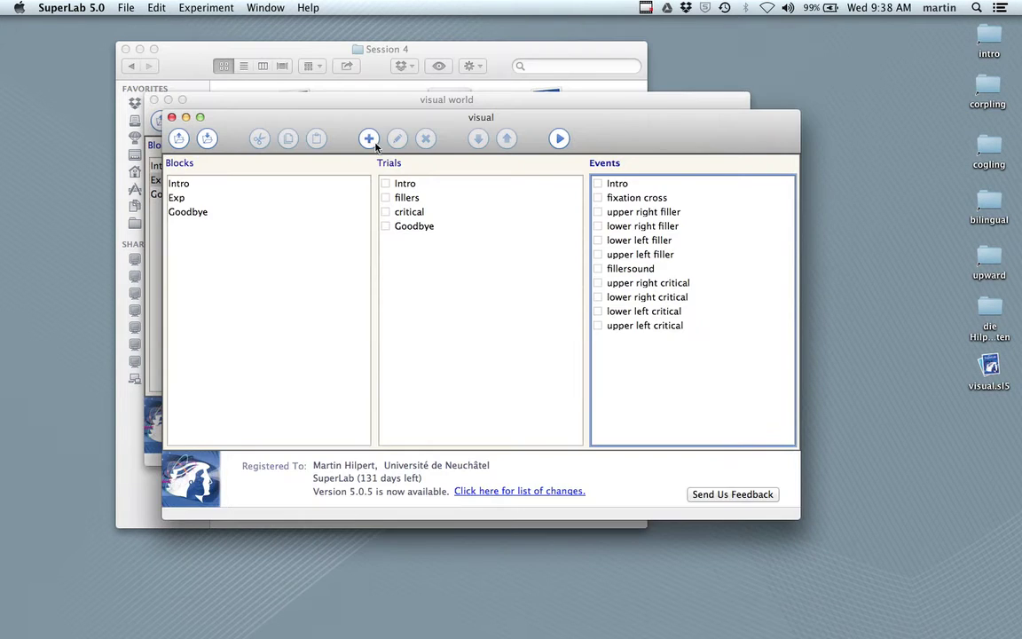
# Step: Add an event of type Audio File named "criticalsound"
pyautogui.click(369, 140)
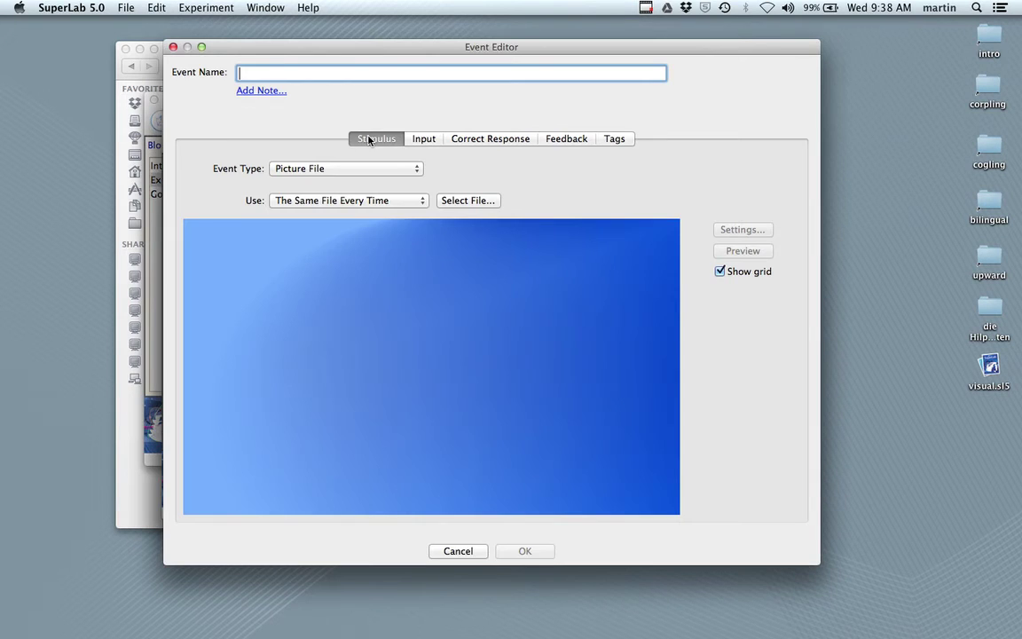
pyautogui.write('critical')
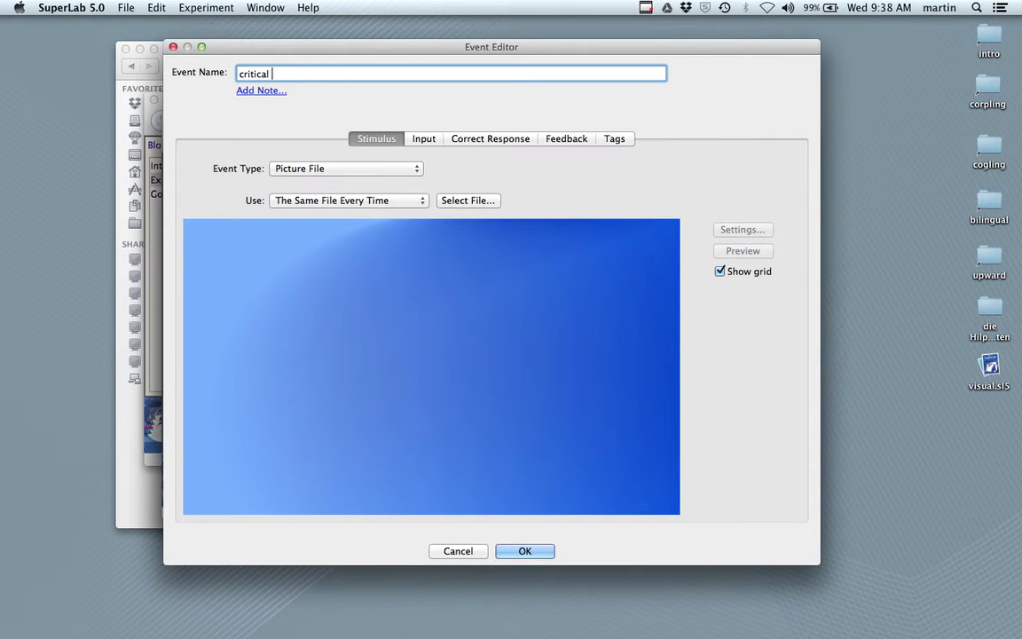
pyautogui.press('BackSpace')
pyautogui.write('sound')
pyautogui.click(391, 168)
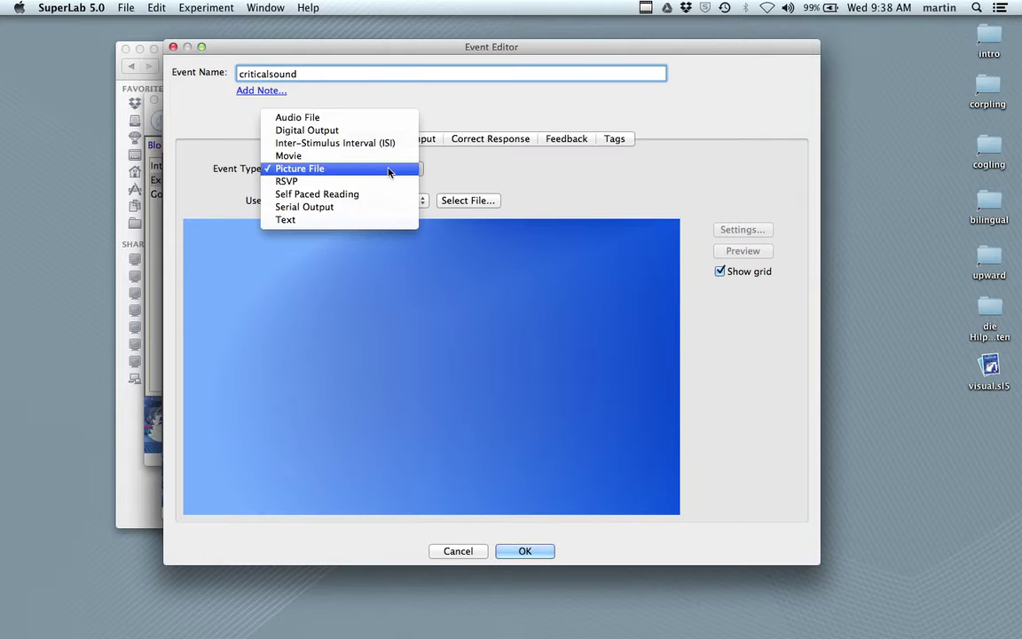
pyautogui.click(334, 116)
pyautogui.click(525, 551)
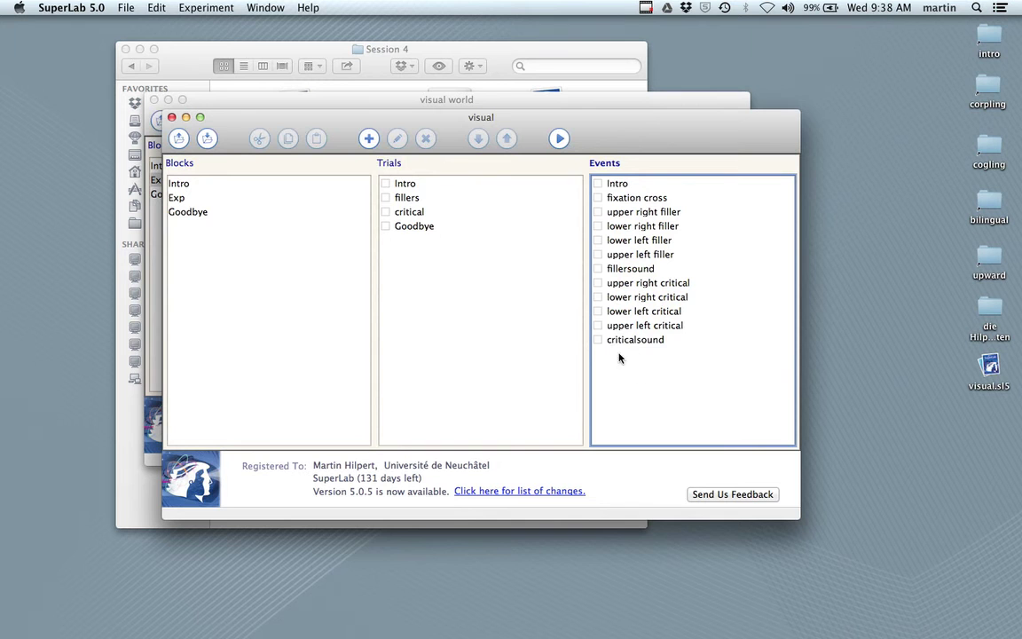
# Step: Create a new event named "Goodbye" and set its event type to Text
pyautogui.click(368, 139)
pyautogui.write('Goodbye')
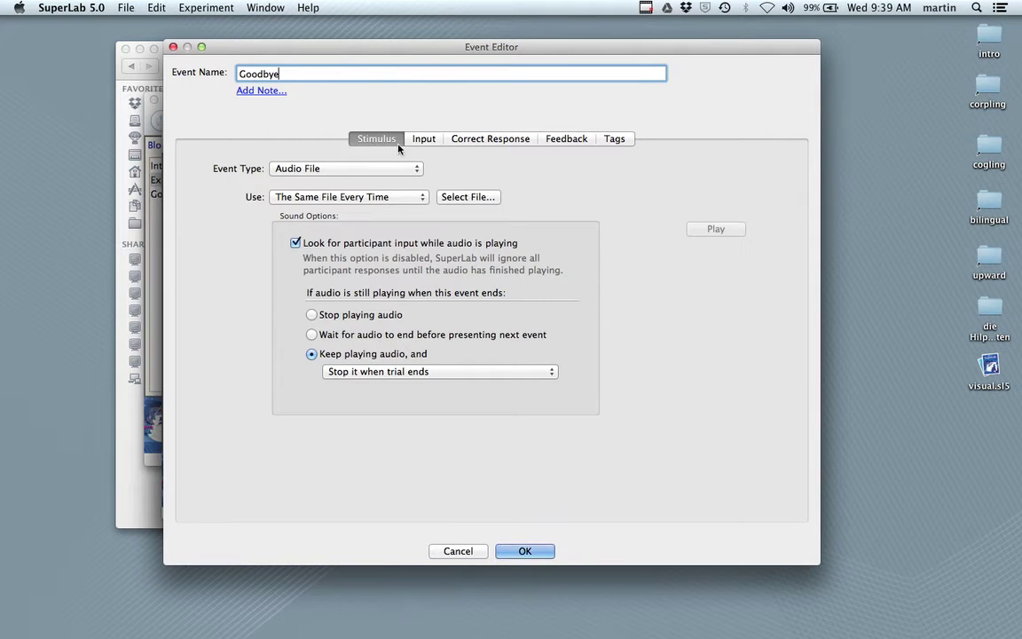
pyautogui.click(306, 168)
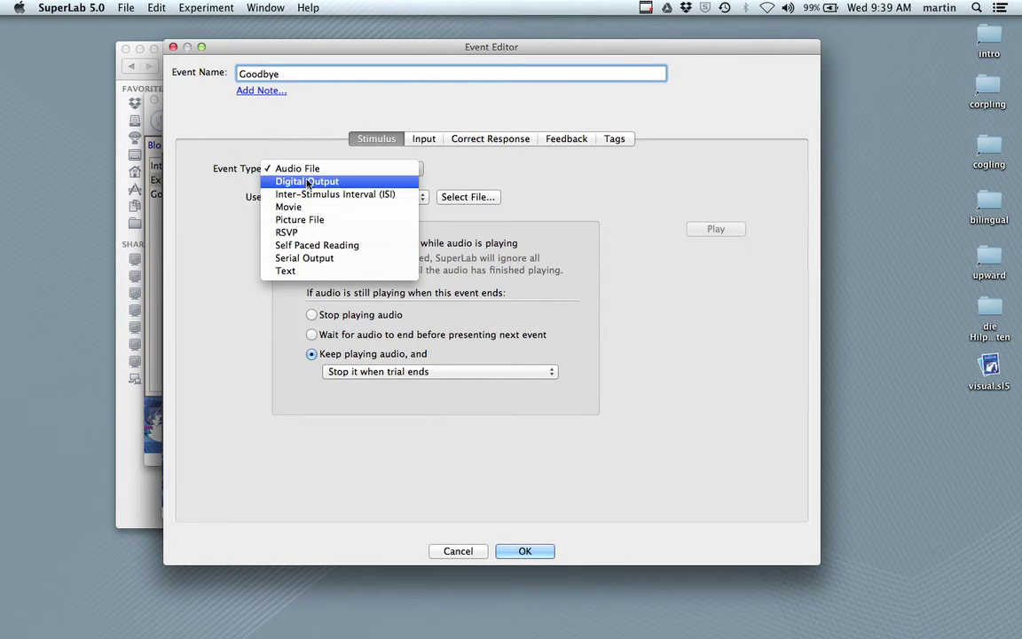
pyautogui.click(289, 270)
# Step: Enter "Thank you!" as the text of the Goodbye event and save the event
pyautogui.click(249, 277)
pyautogui.write('Bye')
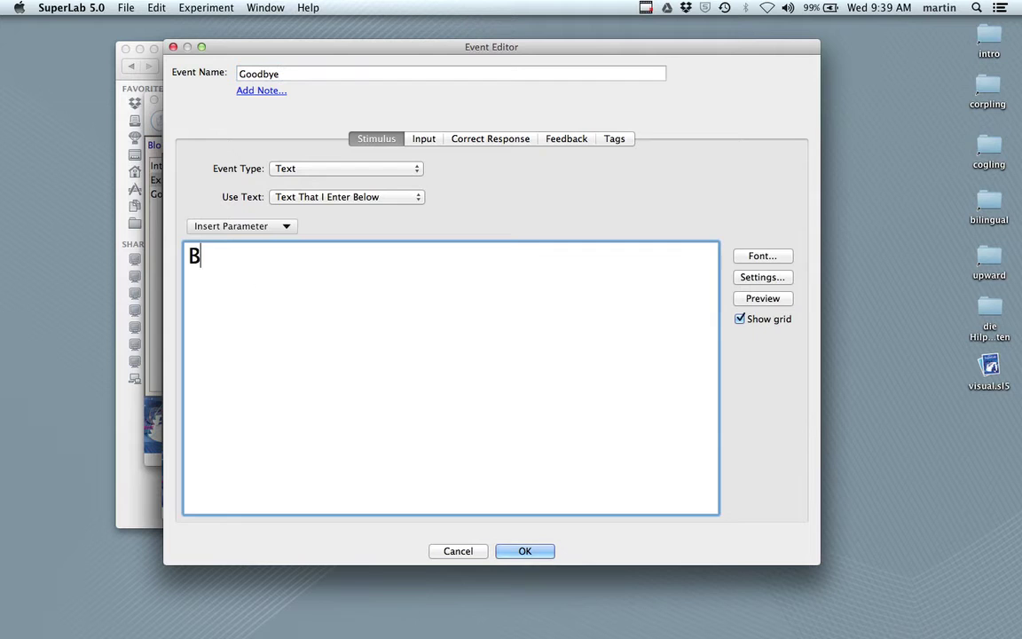
pyautogui.press('BackSpace')
pyautogui.press('BackSpace')
pyautogui.press('BackSpace')
pyautogui.write('Thank')
pyautogui.write(' youz')
pyautogui.press('BackSpace')
pyautogui.write('!')
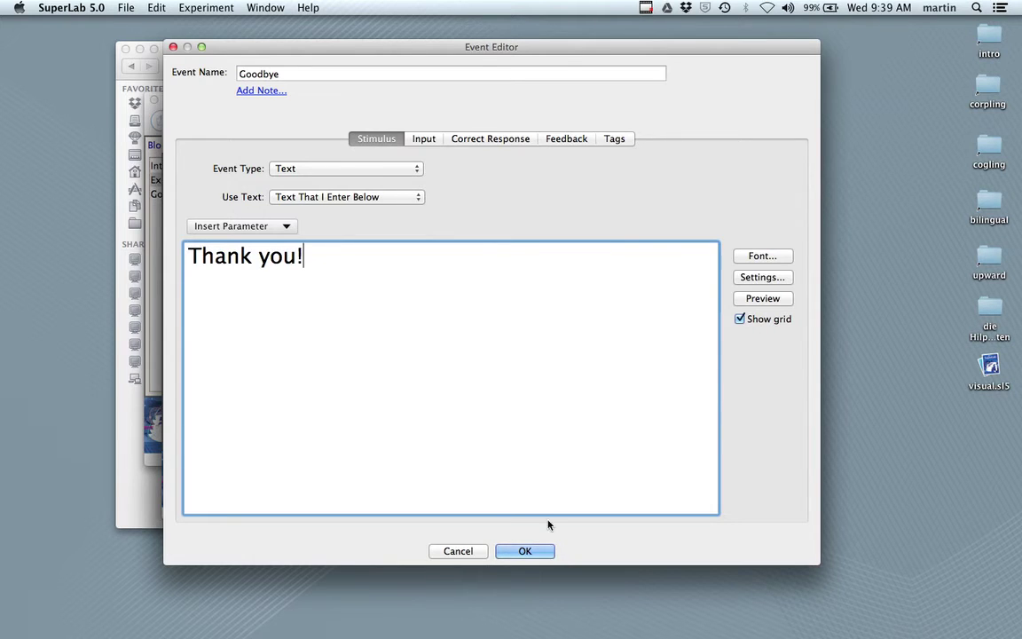
pyautogui.click(528, 553)
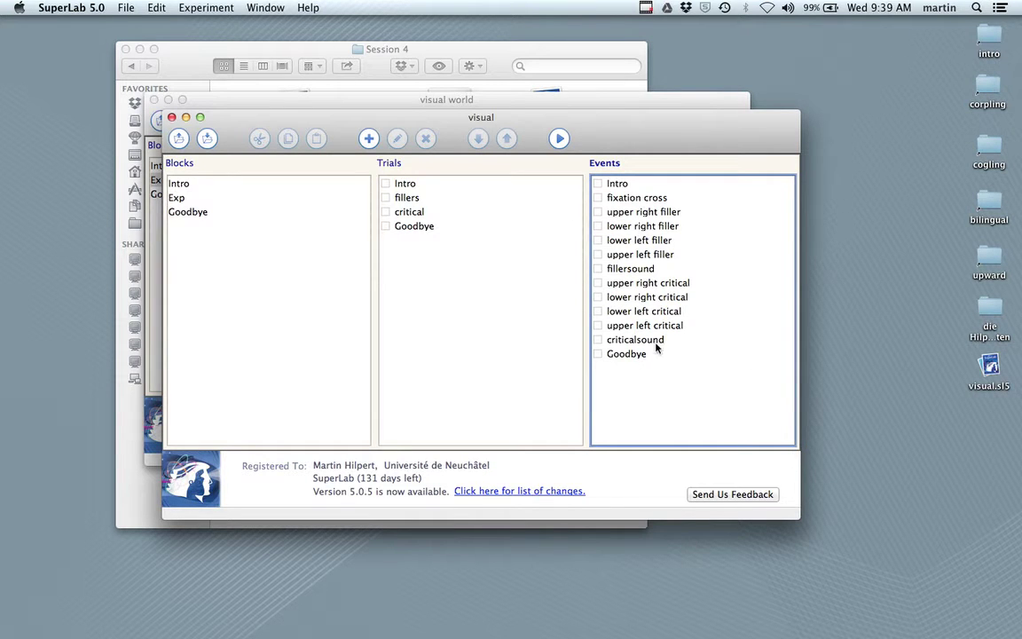
# Step: Create a stimulus list of type Picture for the experiment and name it "upper right filler"
pyautogui.click(204, 9)
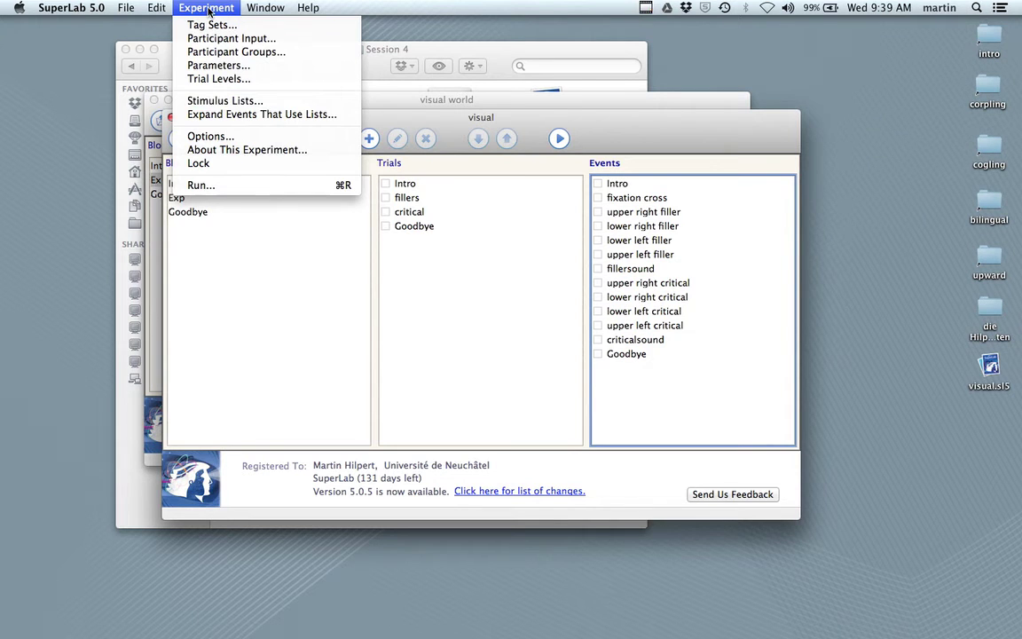
pyautogui.click(231, 102)
pyautogui.click(204, 449)
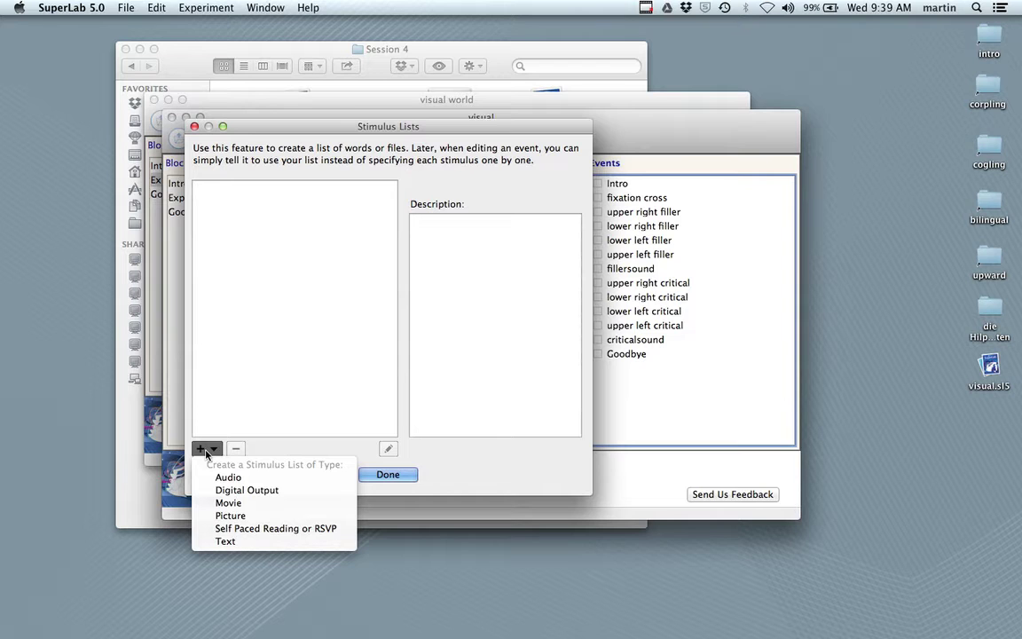
pyautogui.click(230, 516)
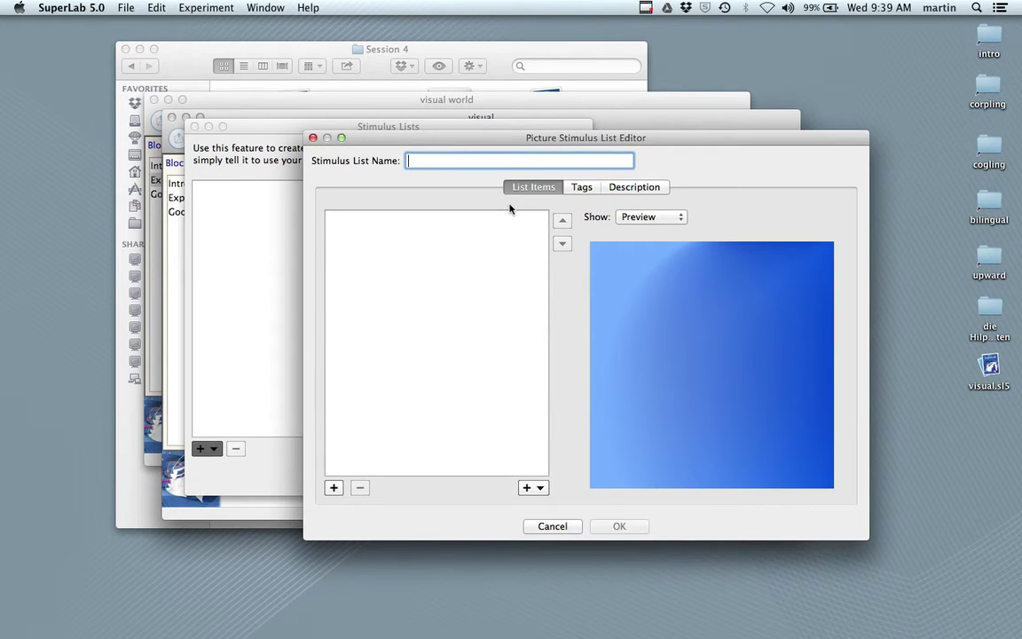
pyautogui.write('upper right filler')
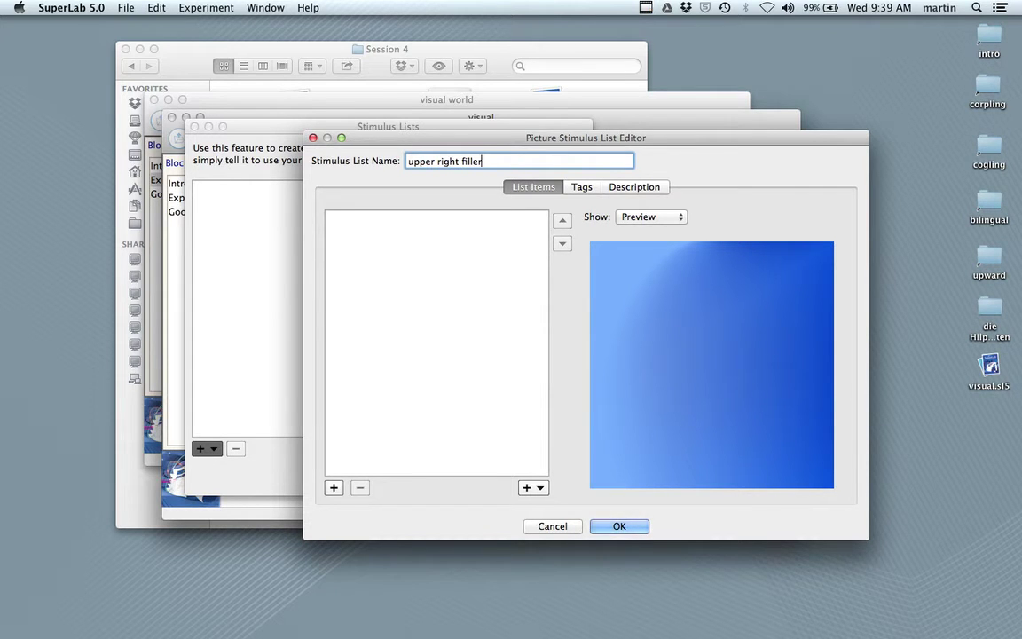
# Step: Start adding a folder to the "upper right filler" list and browse to teaching > Session 4 within Documents, collapsing its critical sounds subfolder
pyautogui.click(535, 489)
pyautogui.click(548, 503)
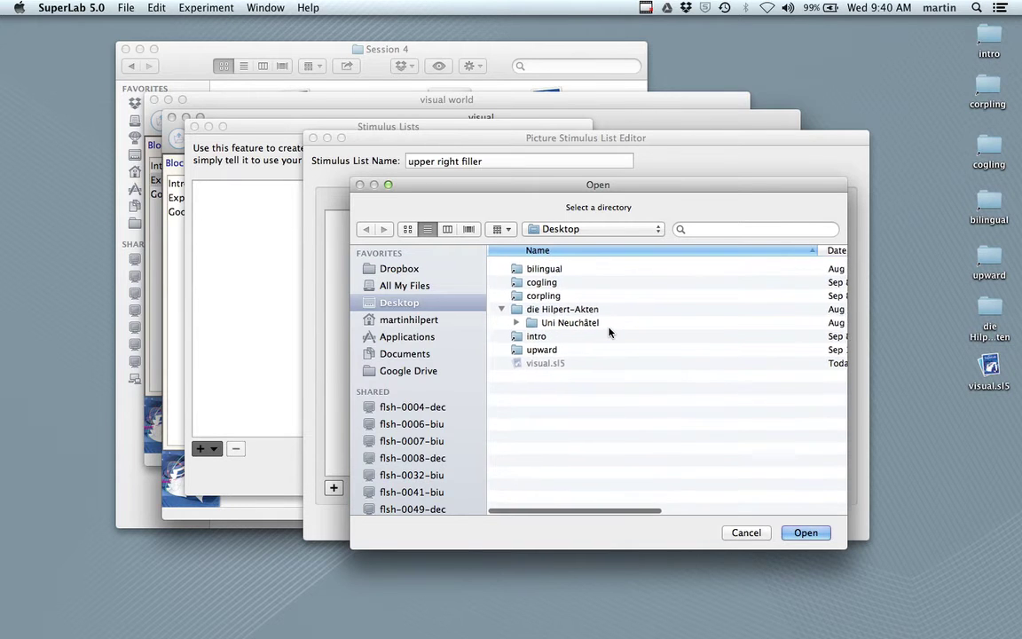
pyautogui.hscroll(10, 609, 332)
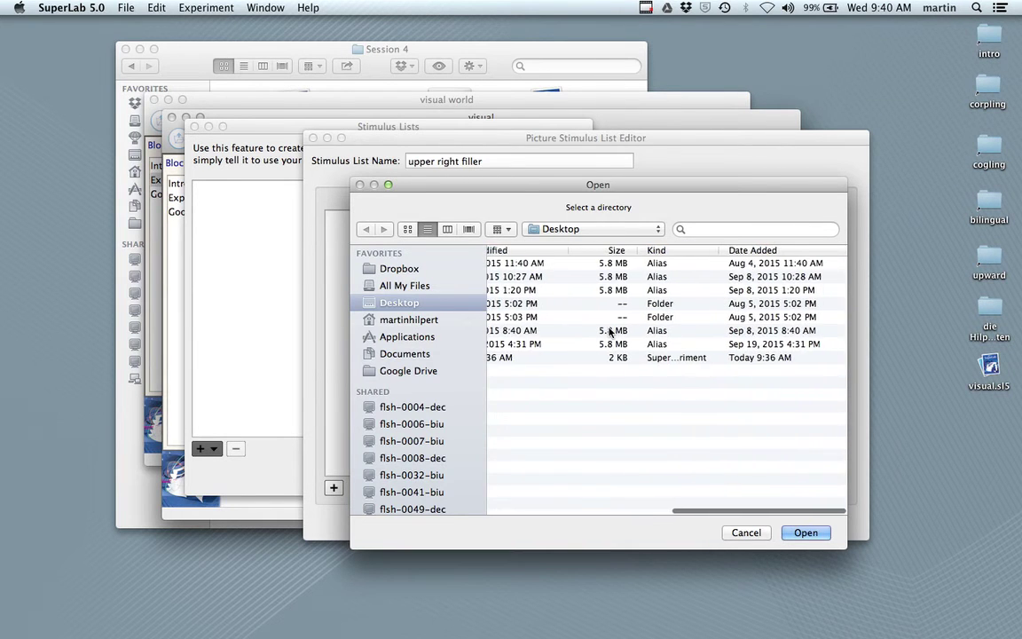
pyautogui.hscroll(-10, 608, 331)
pyautogui.click(401, 353)
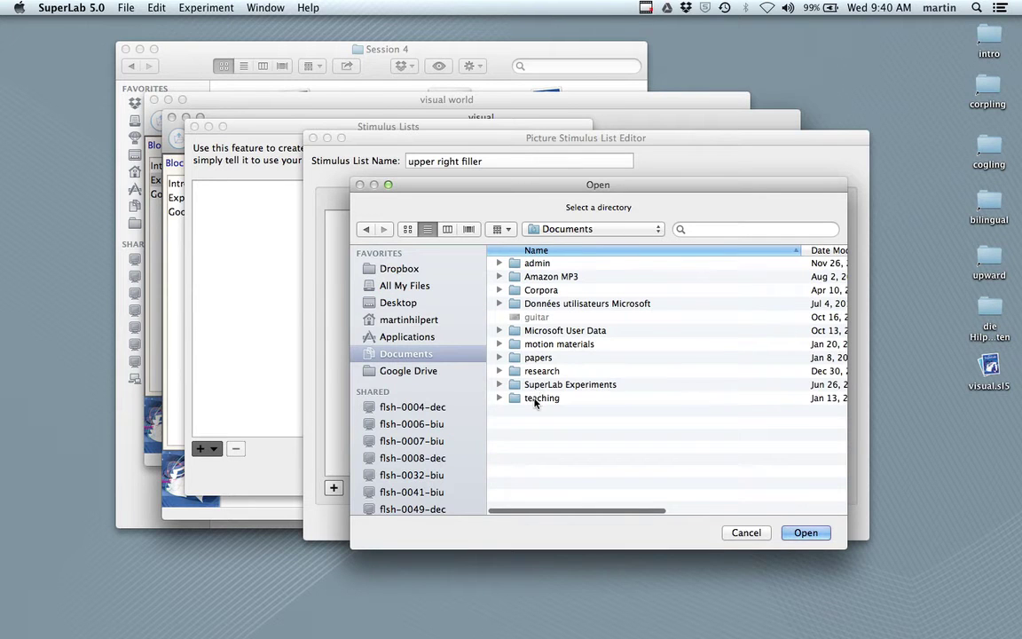
pyautogui.doubleClick(532, 398)
pyautogui.scroll(-3, 552, 376)
pyautogui.scroll(-10, 620, 379)
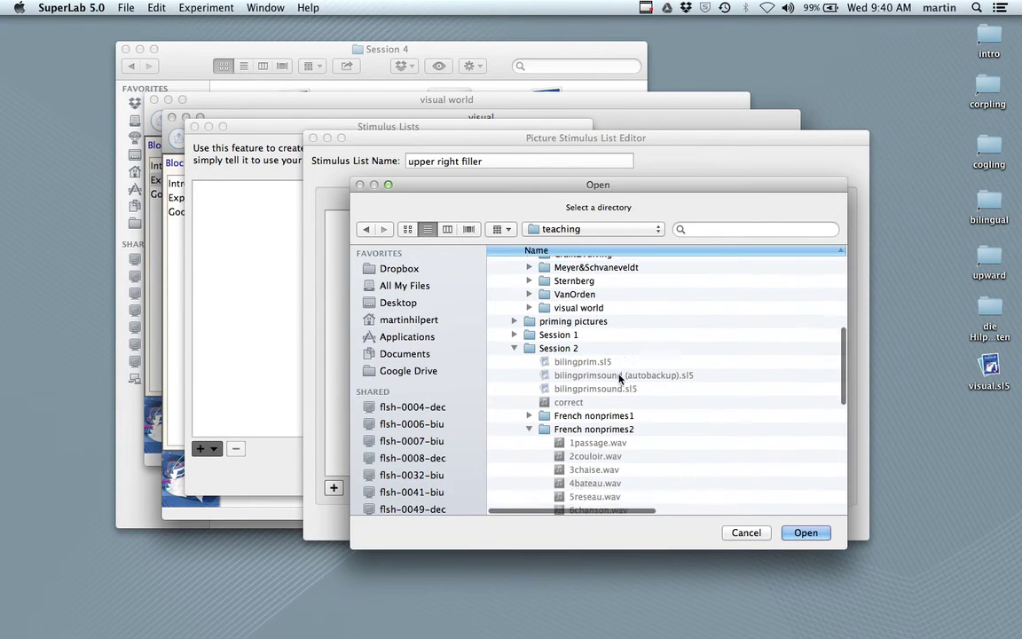
pyautogui.scroll(-5, 619, 379)
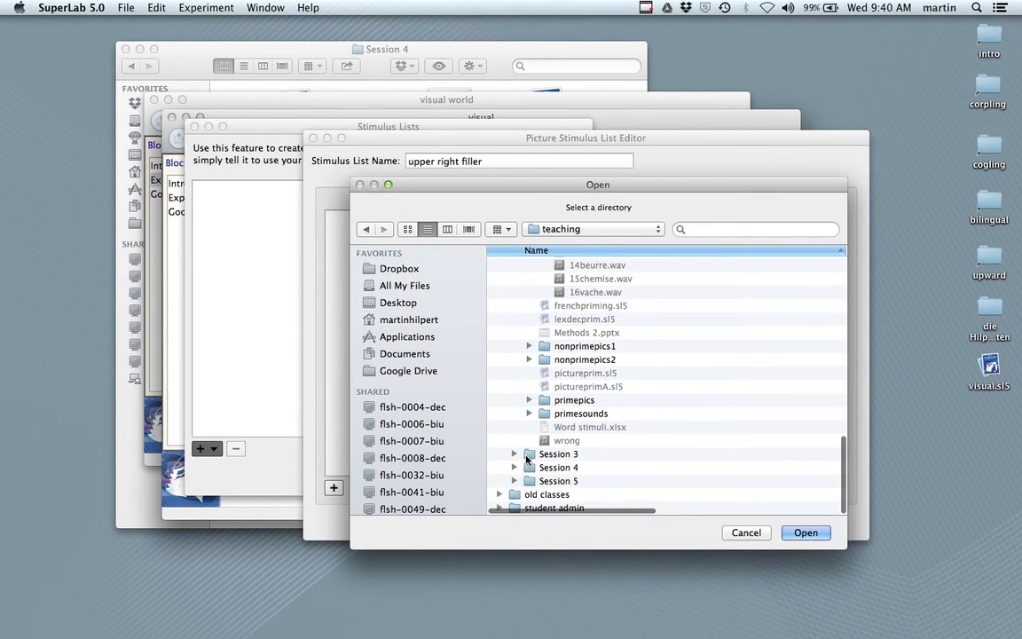
pyautogui.click(514, 460)
pyautogui.scroll(-5, 686, 387)
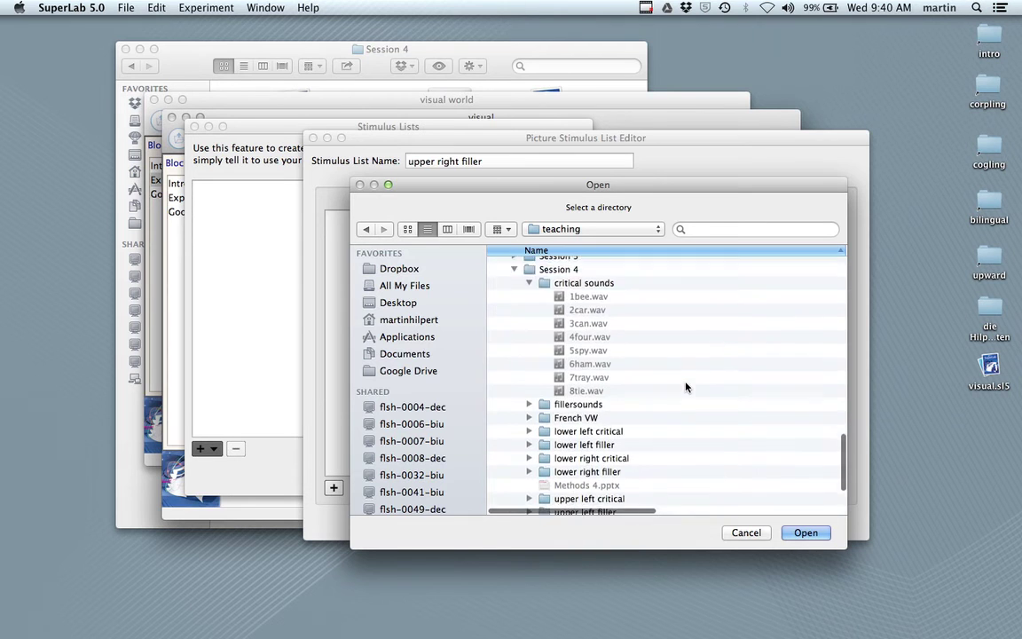
pyautogui.scroll(2, 686, 387)
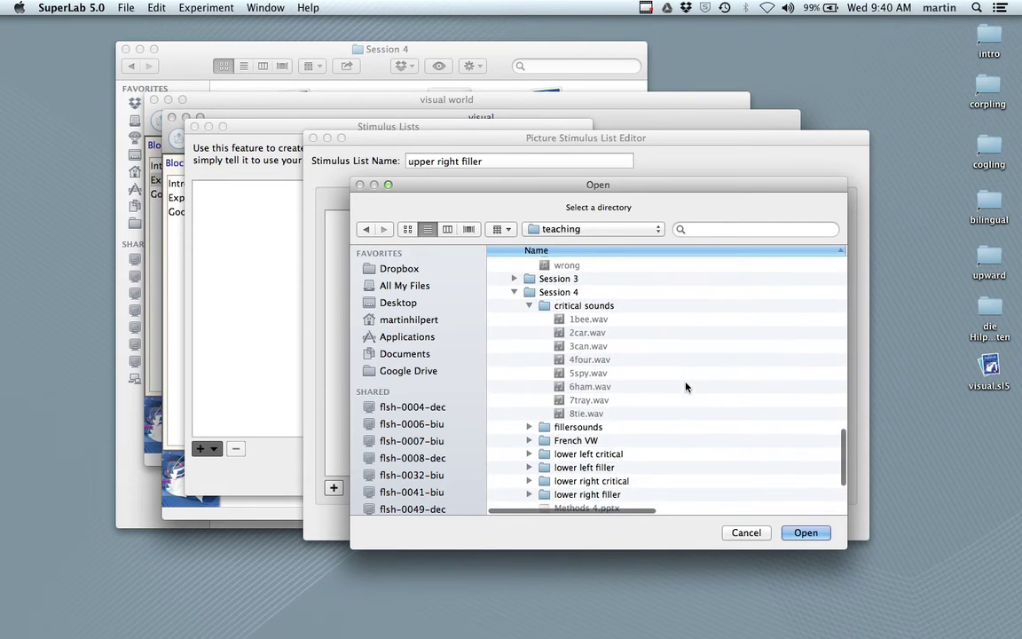
pyautogui.click(529, 306)
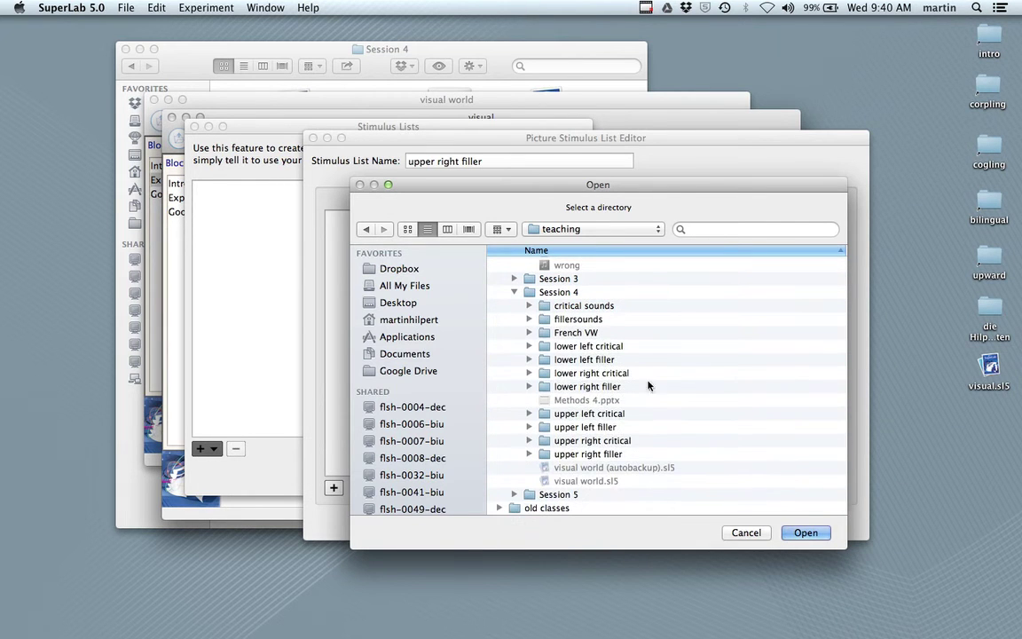
# Step: Add the pictures from the "upper right filler" folder to the stimulus list and save the list
pyautogui.click(572, 455)
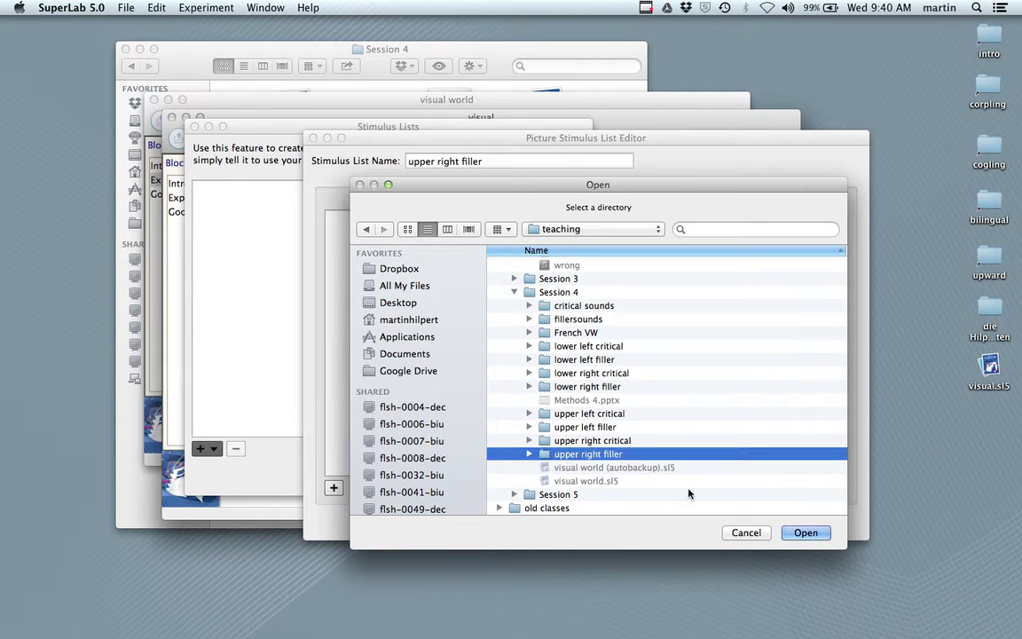
pyautogui.click(806, 533)
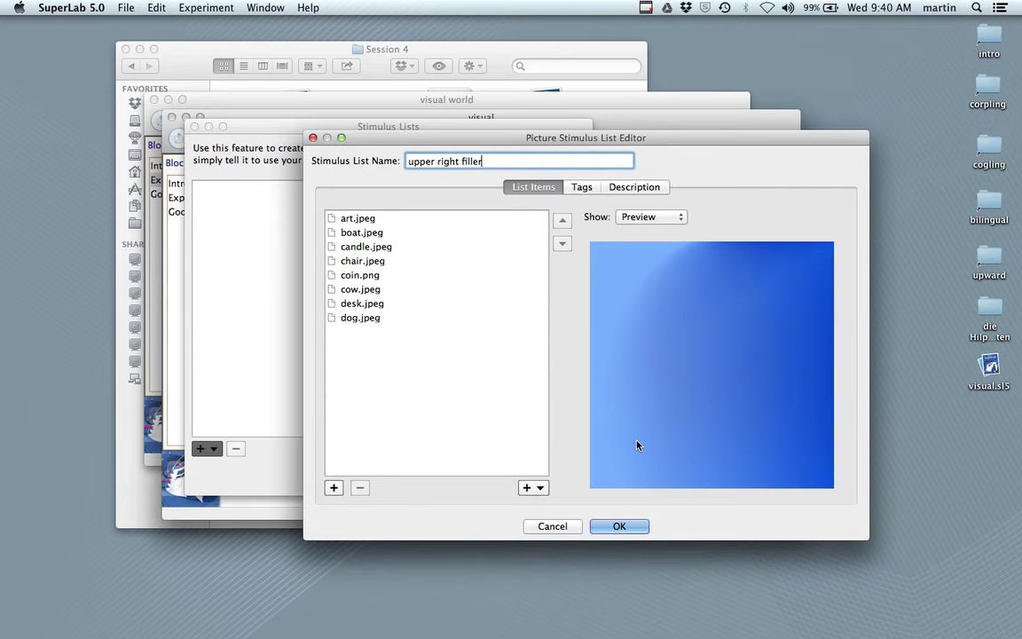
pyautogui.click(618, 527)
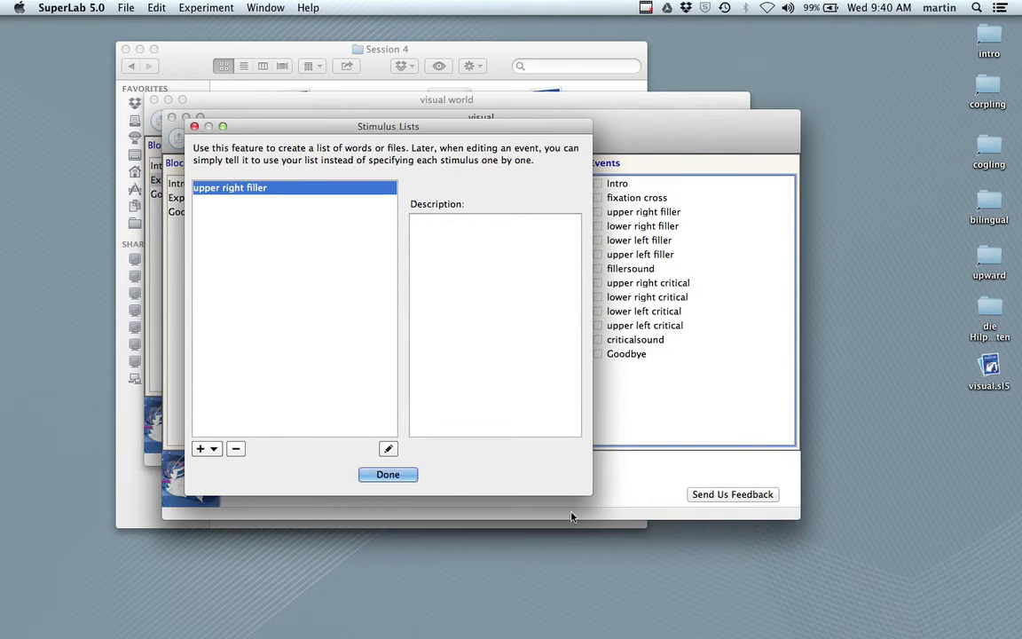
# Step: Create another stimulus list of type Picture and name it "lower right filler"
pyautogui.click(203, 449)
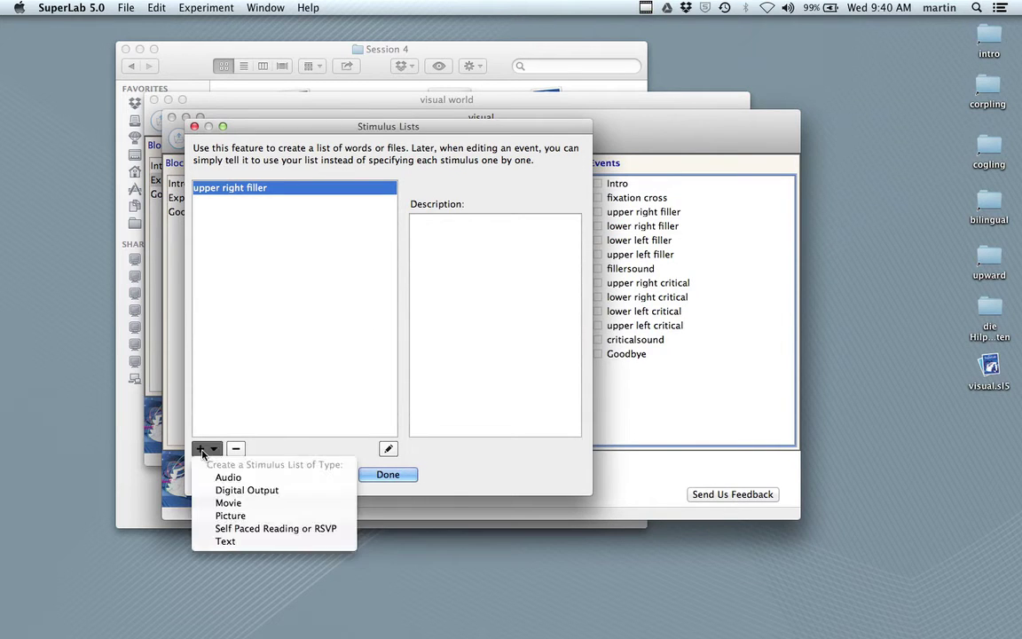
pyautogui.click(236, 518)
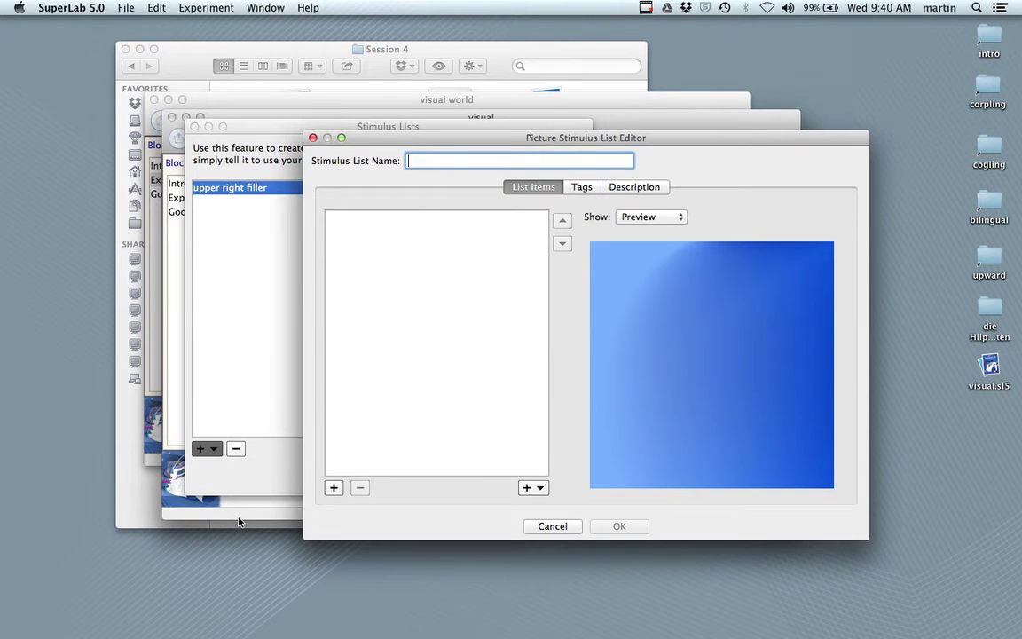
pyautogui.write('lower ri')
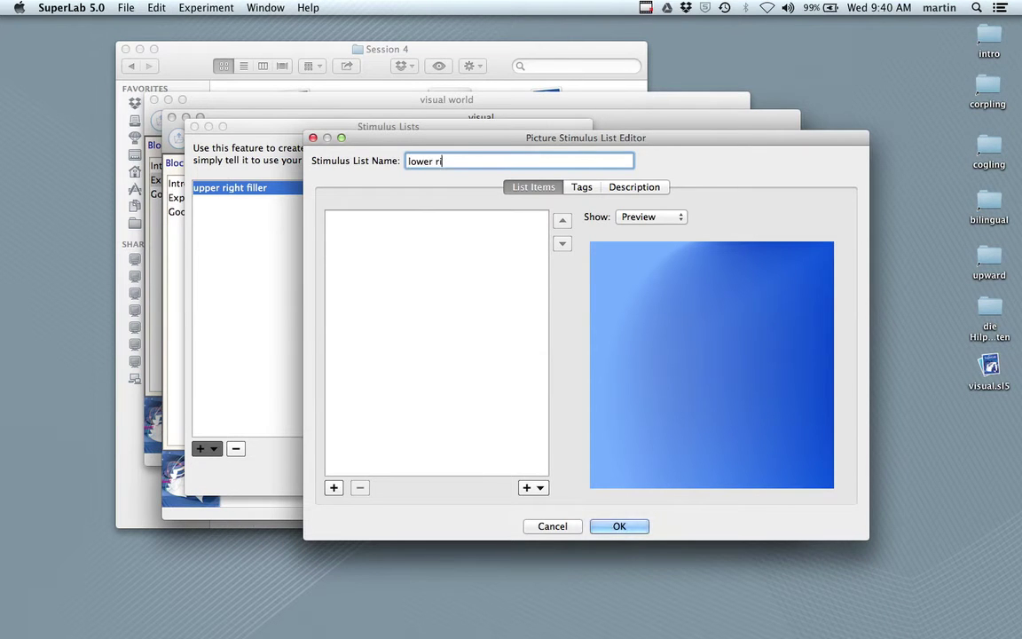
pyautogui.write('ght filler')
# Step: Fill the list with the Session 4 folder "lower right filler" and save it
pyautogui.click(537, 488)
pyautogui.click(540, 503)
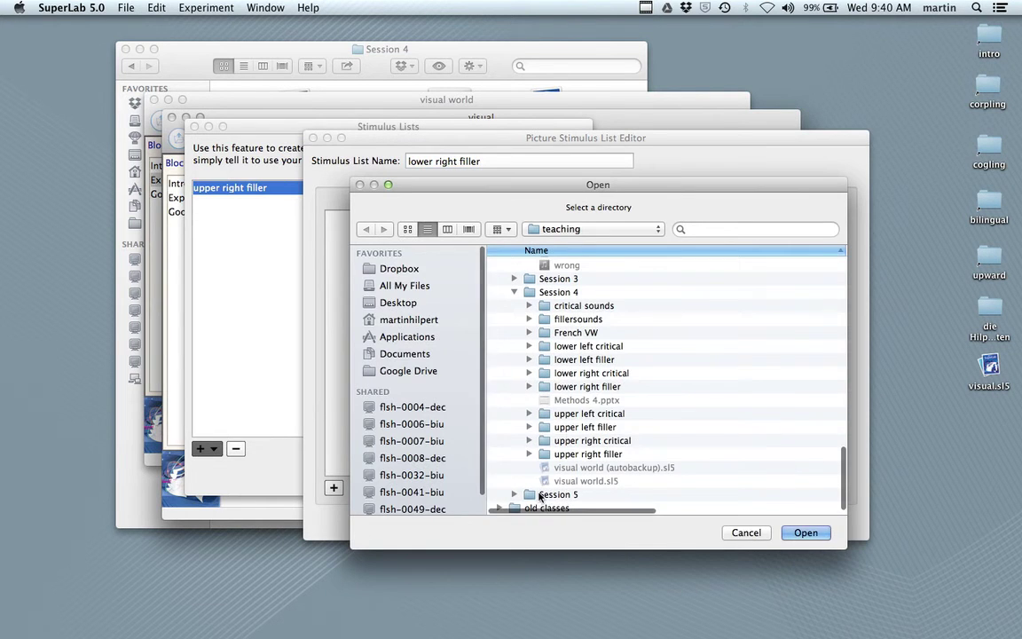
pyautogui.click(593, 388)
pyautogui.click(806, 532)
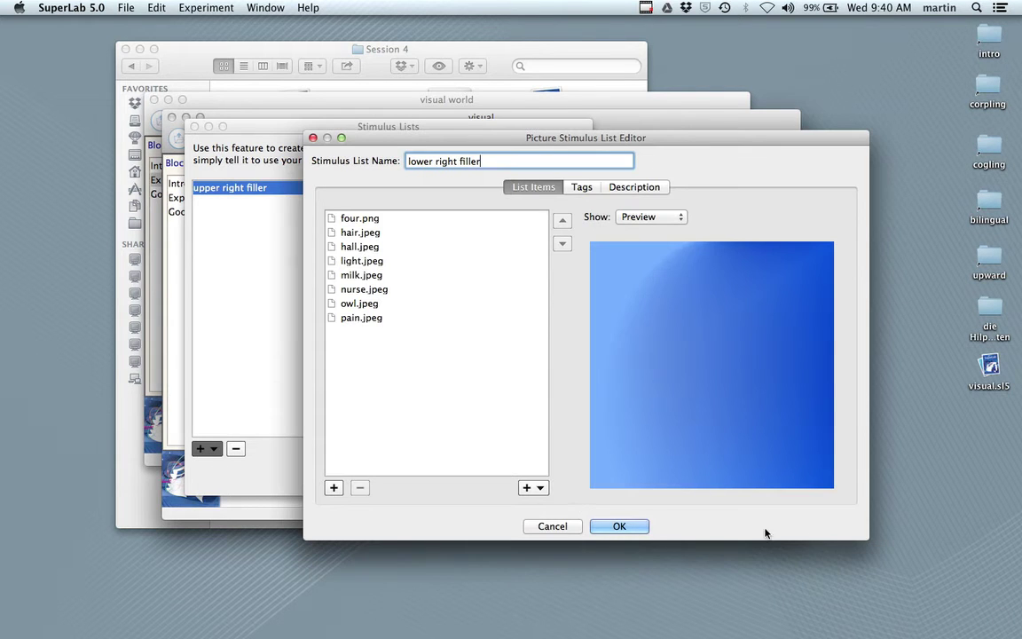
pyautogui.click(616, 525)
# Step: Create a new Picture stimulus list named "lower left filler"
pyautogui.click(207, 448)
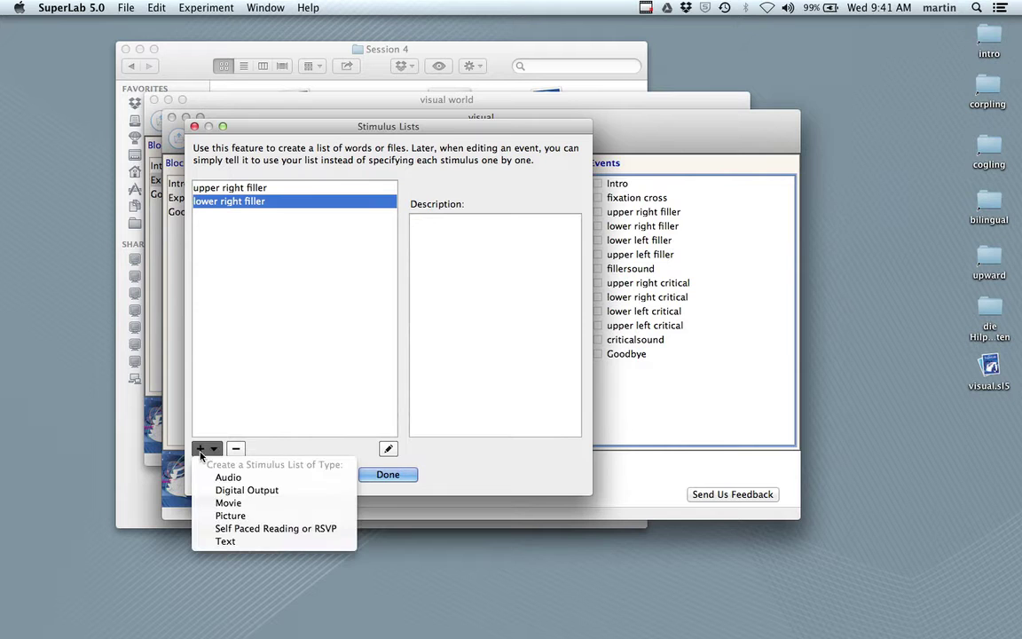
pyautogui.click(230, 516)
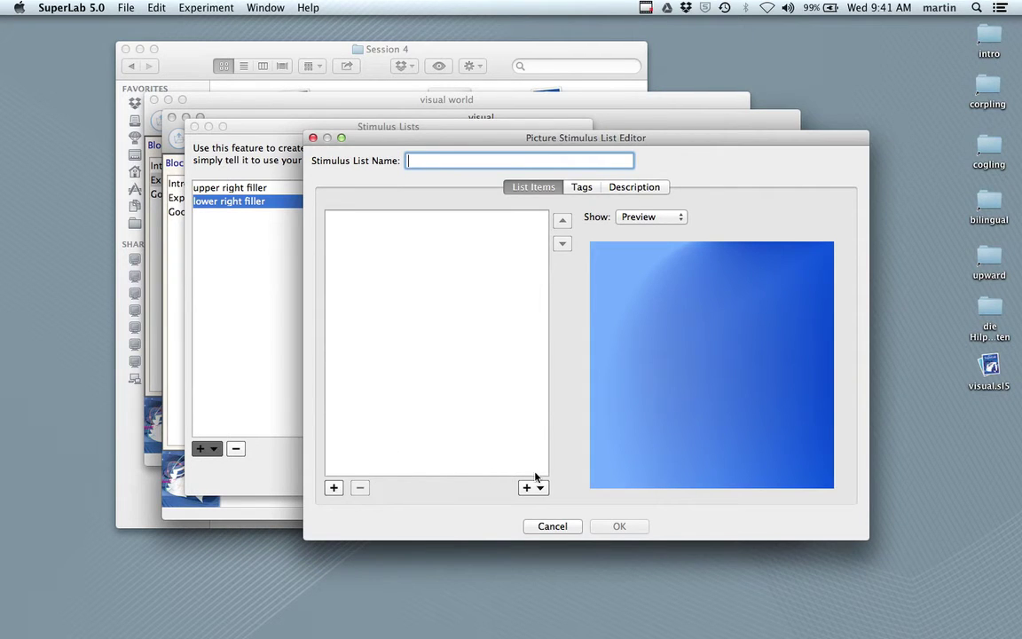
pyautogui.write('low')
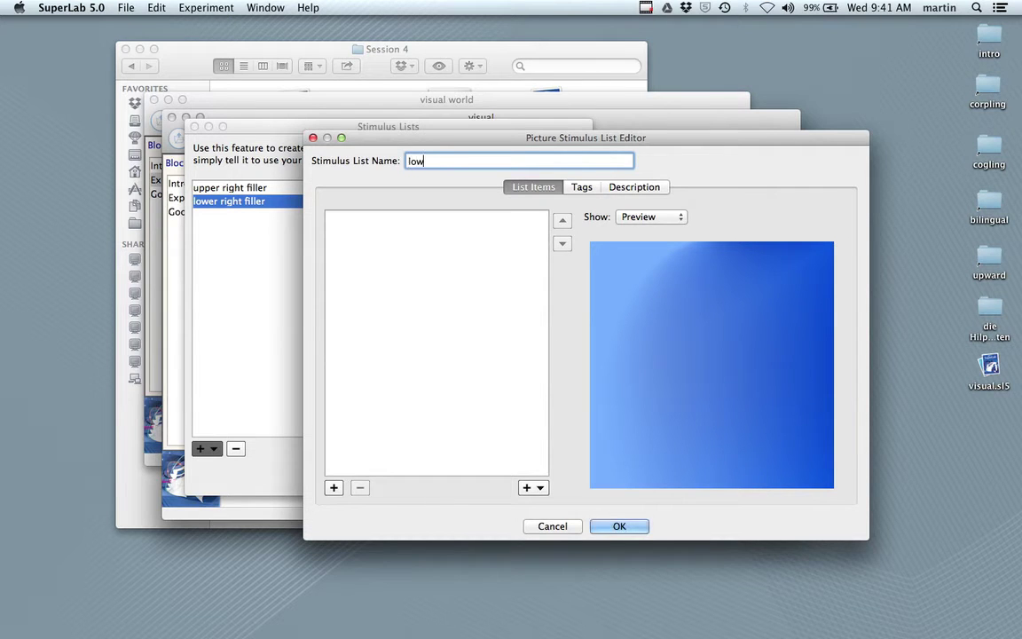
pyautogui.write('er left filler')
# Step: Add the Session 4 folder "lower left filler" to the list's items and save the list
pyautogui.click(533, 487)
pyautogui.click(547, 503)
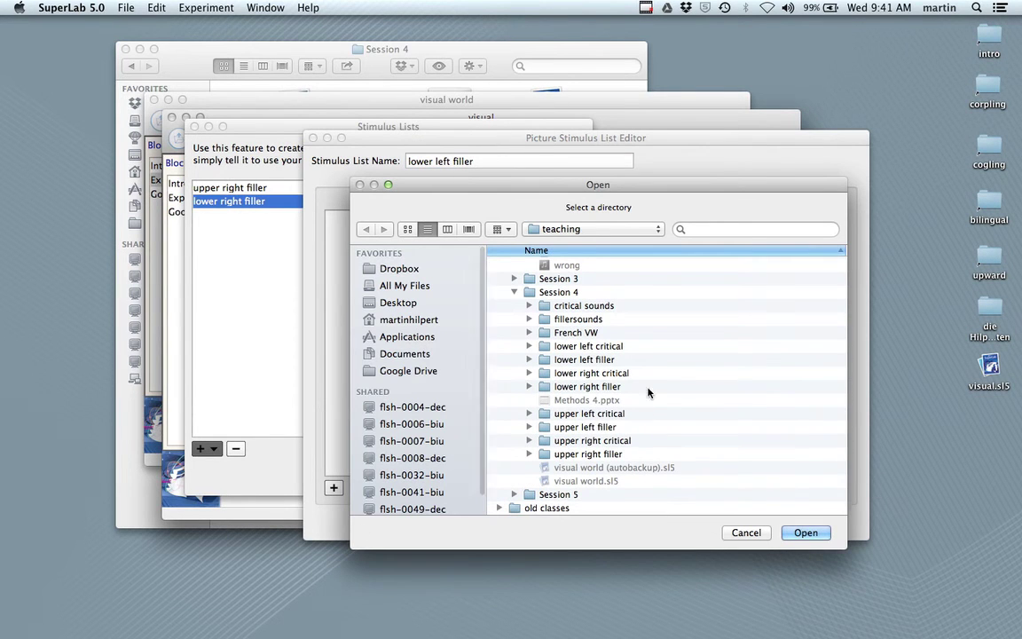
pyautogui.click(598, 359)
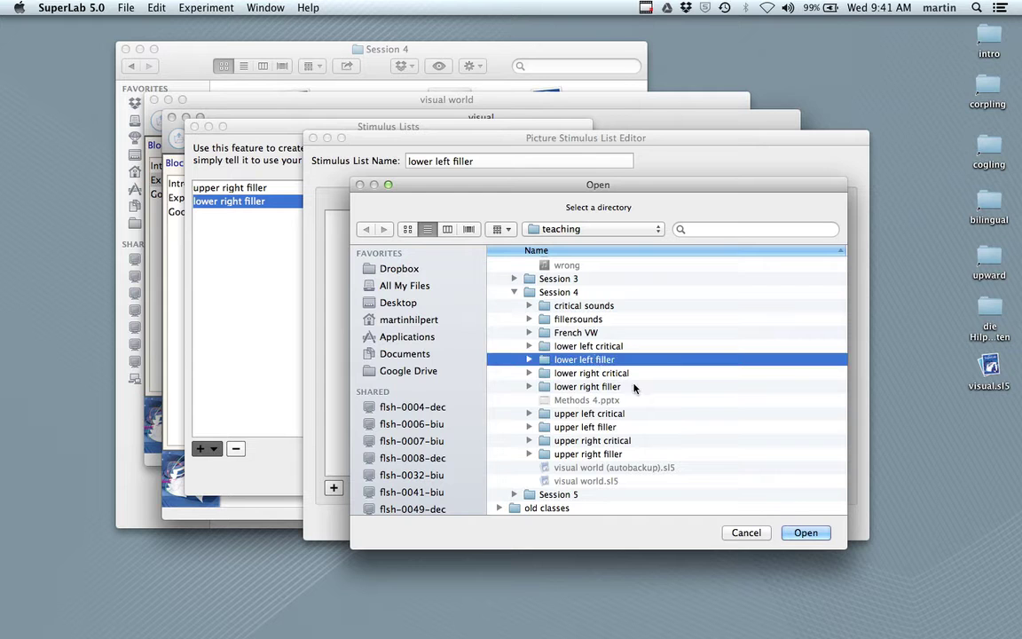
pyautogui.click(806, 532)
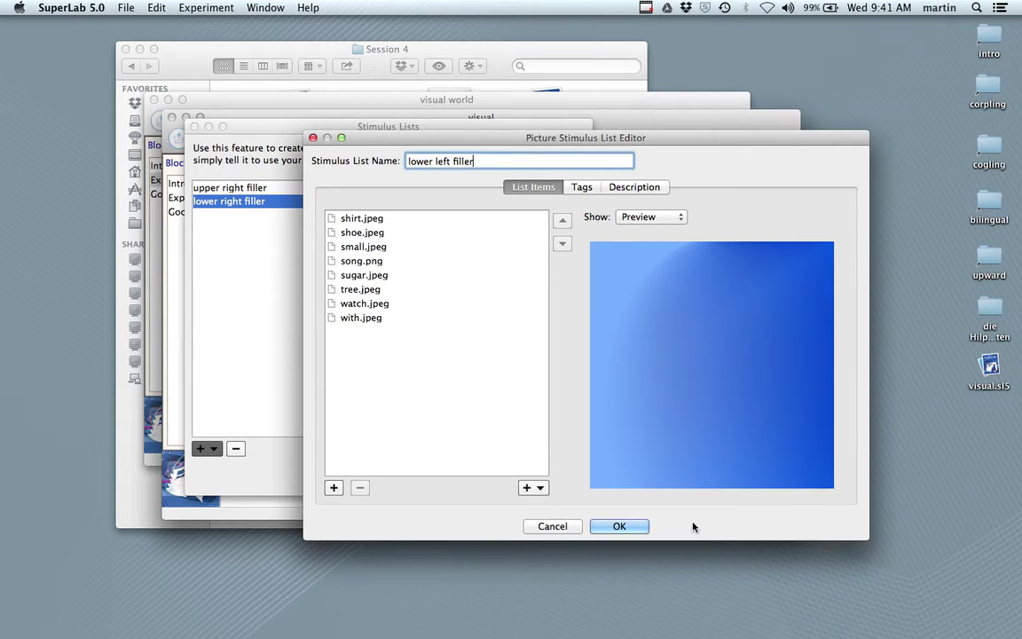
pyautogui.click(620, 526)
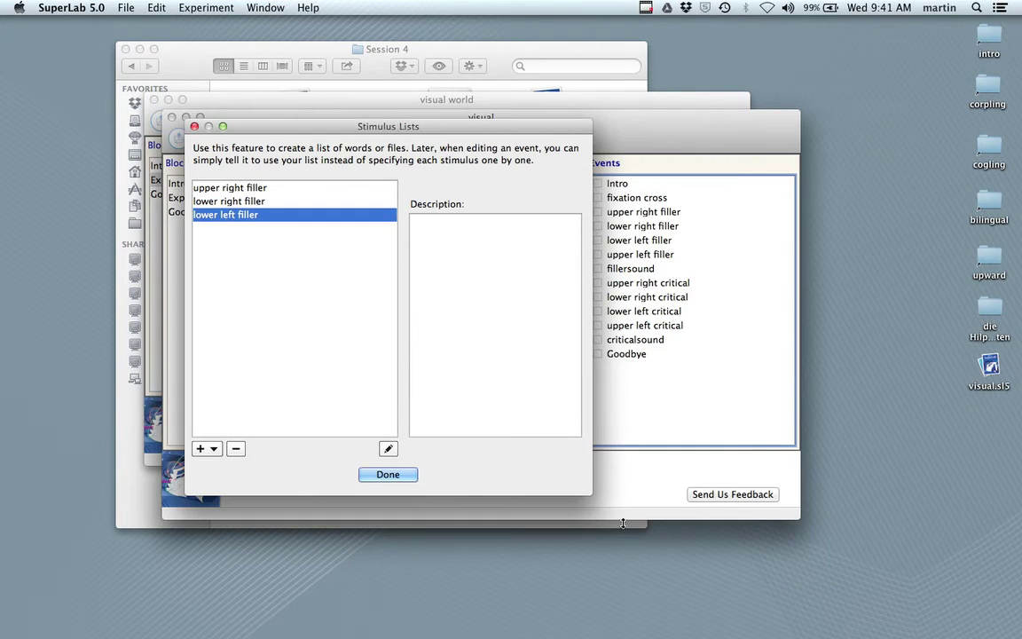
# Step: Create a fourth Picture stimulus list and name it "upper left filler"
pyautogui.click(203, 452)
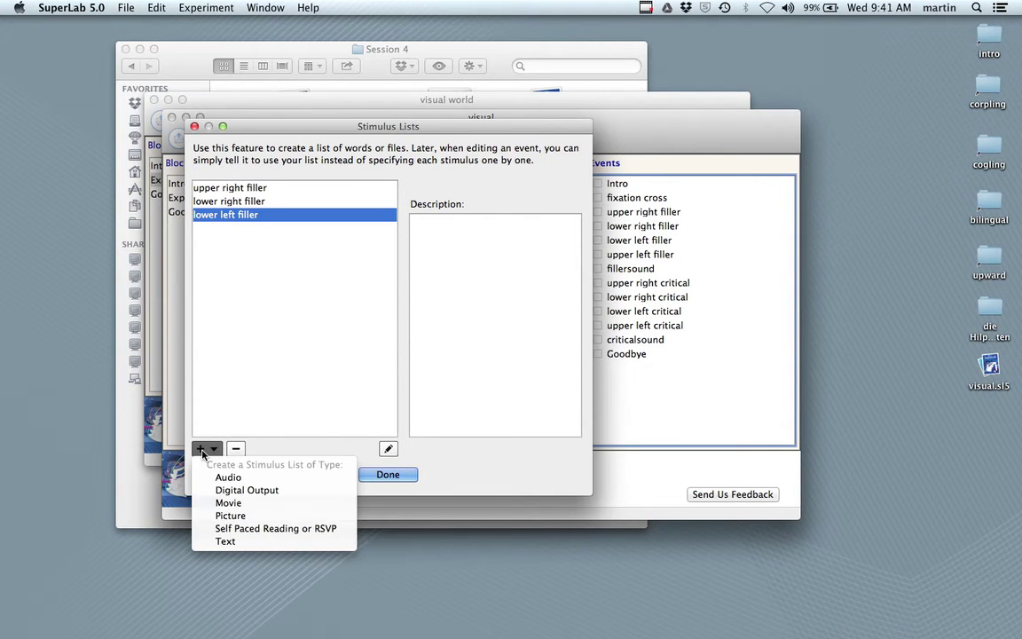
pyautogui.click(230, 516)
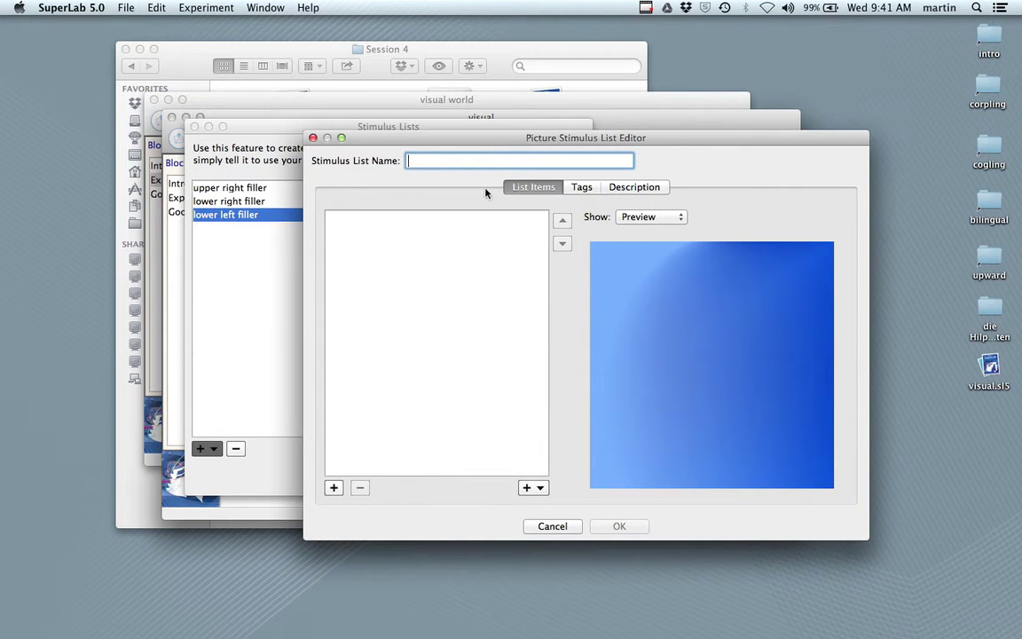
pyautogui.write('u')
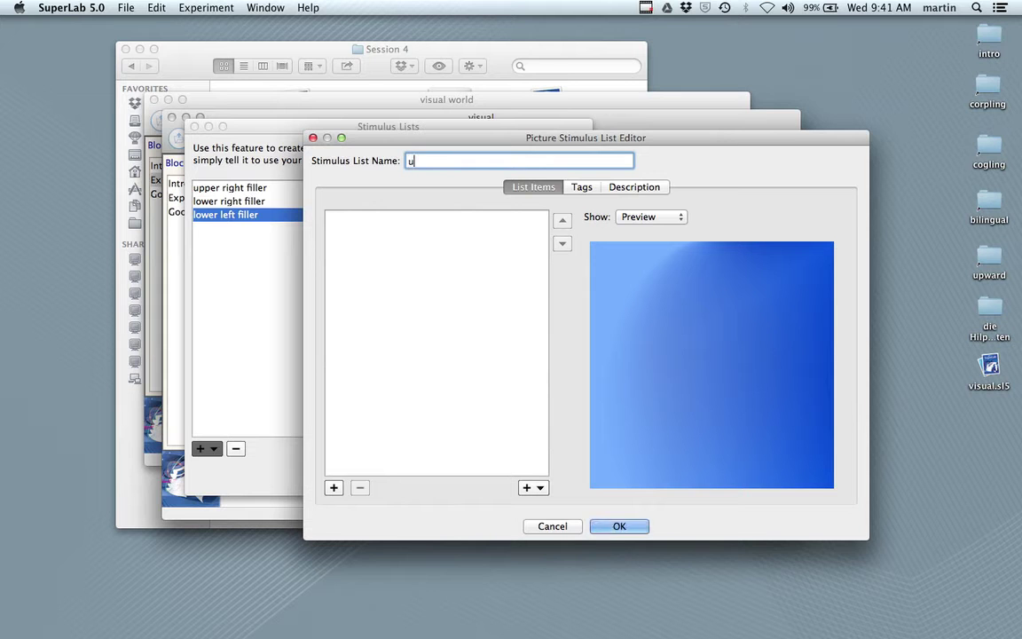
pyautogui.write('pper left filler')
# Step: Import the Session 4 folder "upper left filler" into the list and save it
pyautogui.click(538, 488)
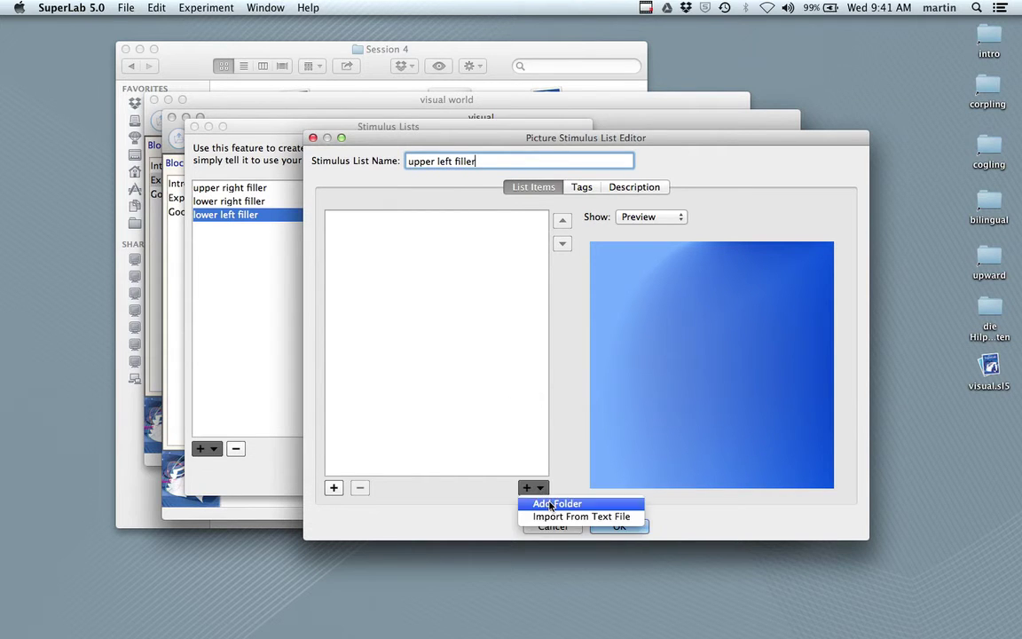
pyautogui.click(552, 503)
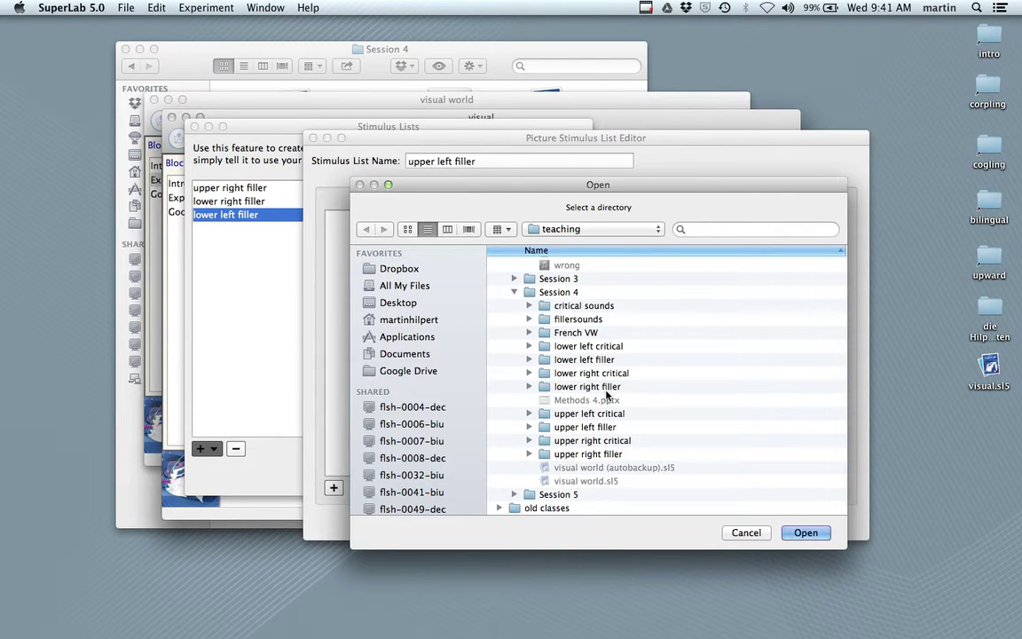
pyautogui.click(579, 430)
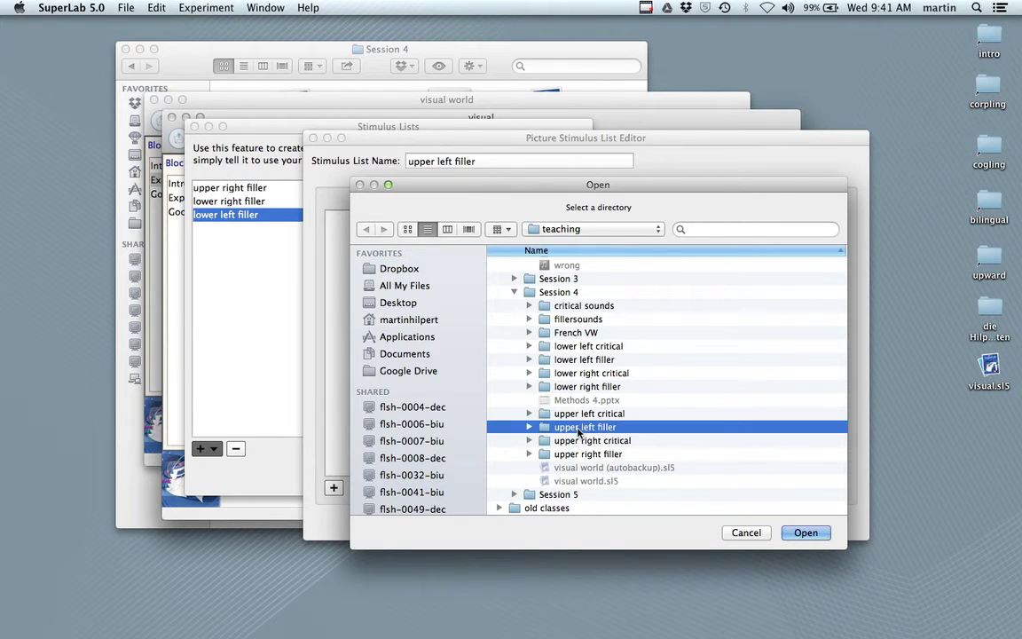
pyautogui.click(805, 533)
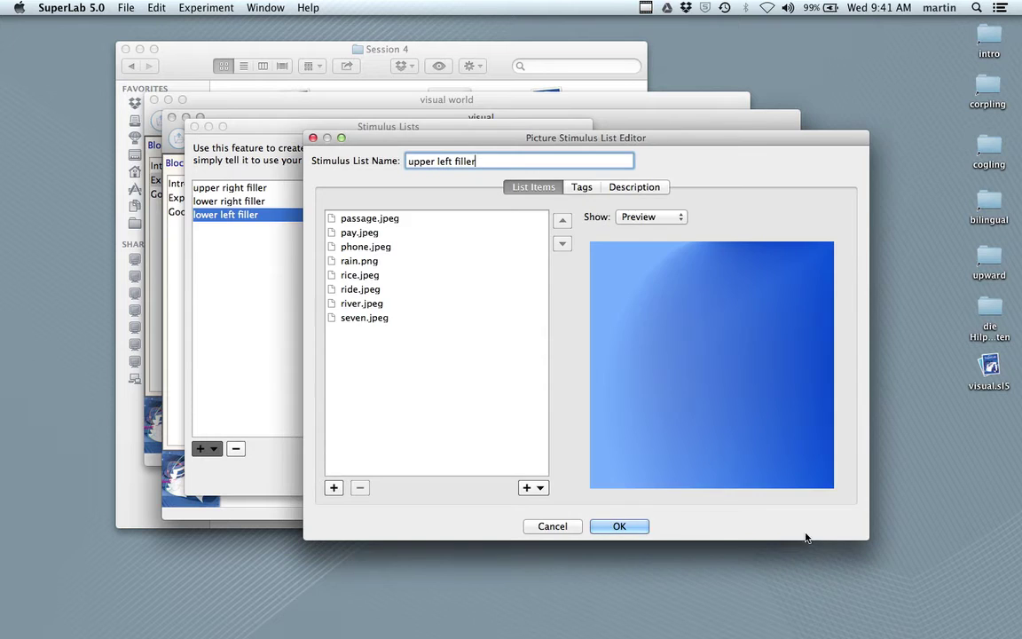
pyautogui.click(626, 524)
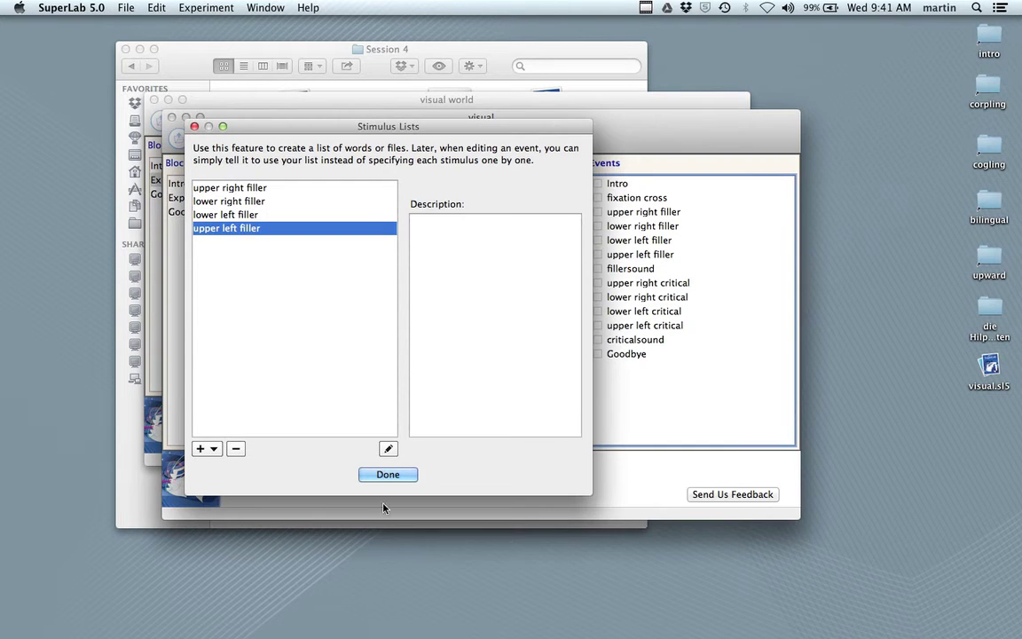
# Step: Create a Picture stimulus list named "upper right critical" for the critical trials
pyautogui.click(212, 450)
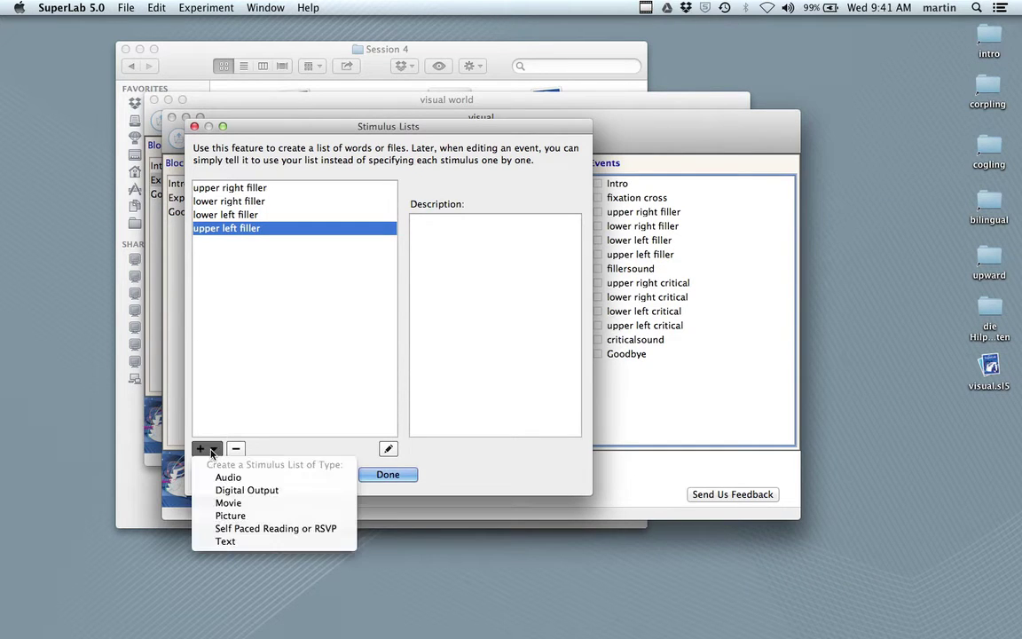
pyautogui.click(232, 518)
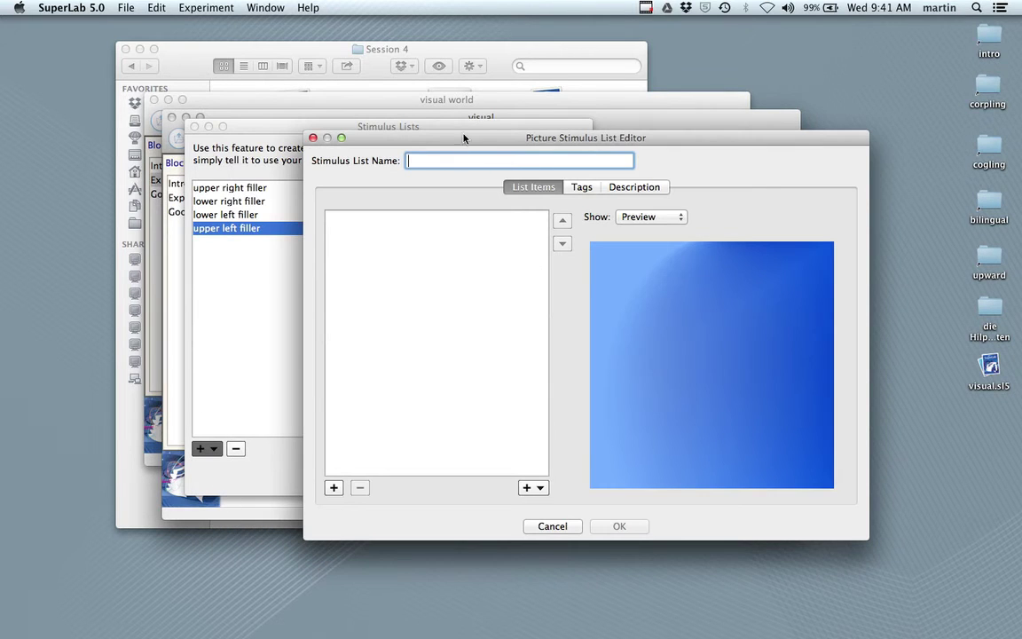
pyautogui.write('upper ')
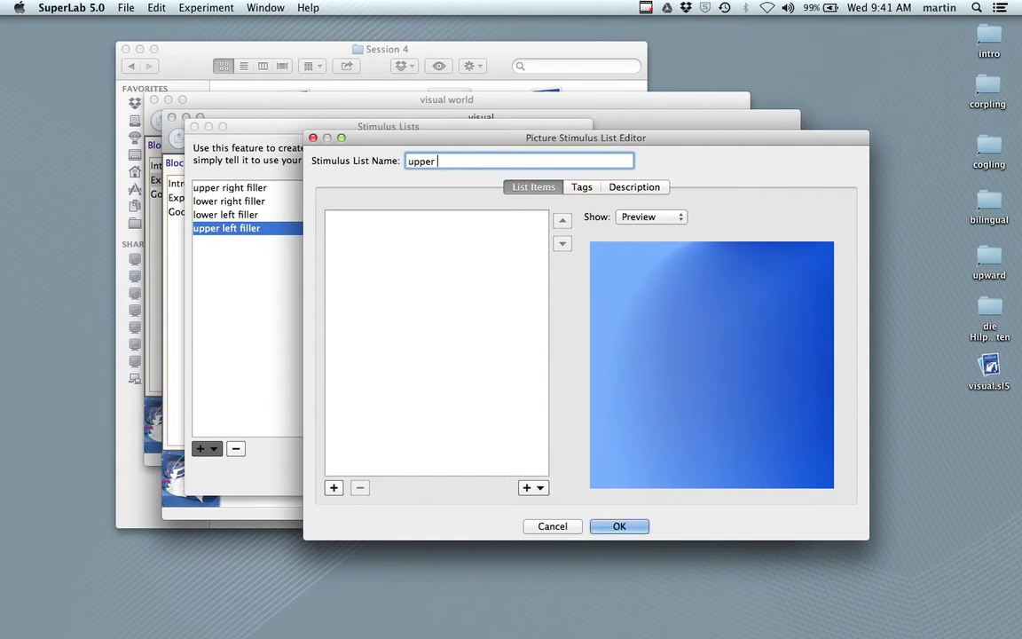
pyautogui.write('right critical')
# Step: Add the Session 4 folder "upper right critical" to the list's items and save the list
pyautogui.click(537, 488)
pyautogui.click(539, 503)
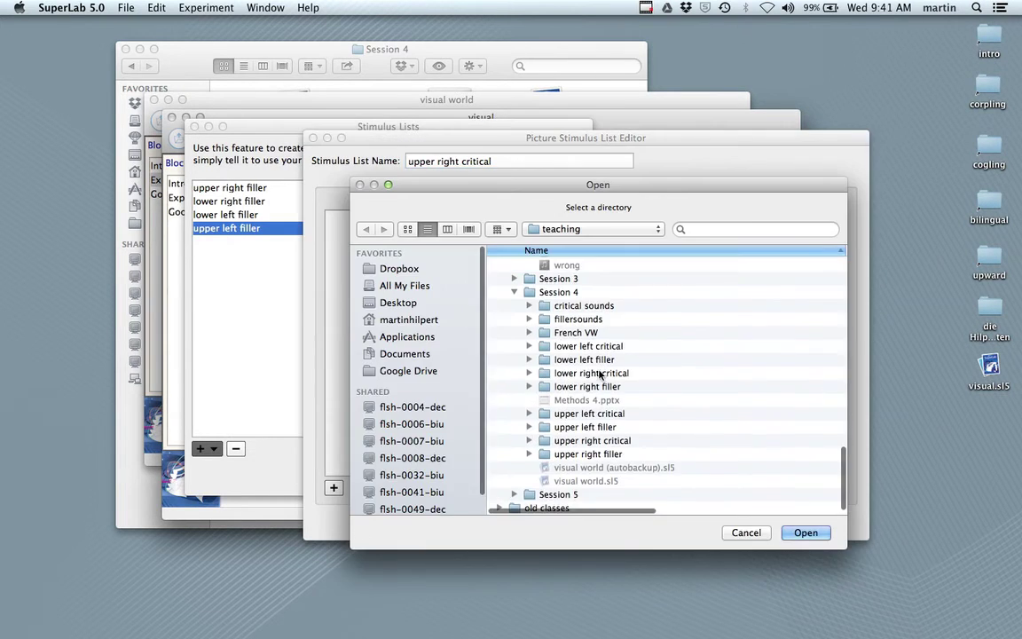
pyautogui.click(585, 441)
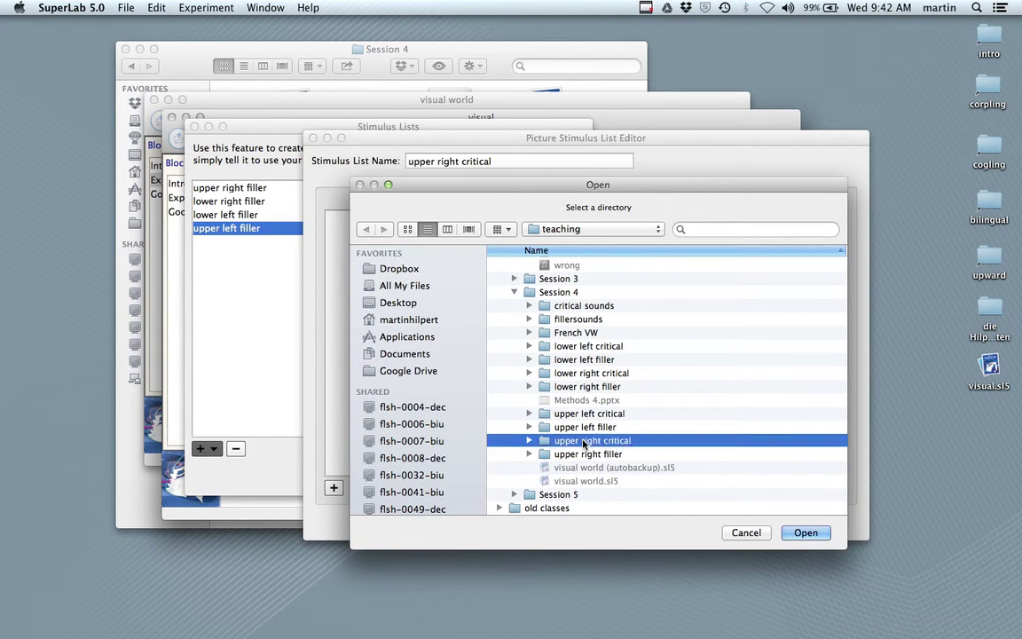
pyautogui.click(805, 533)
pyautogui.click(607, 527)
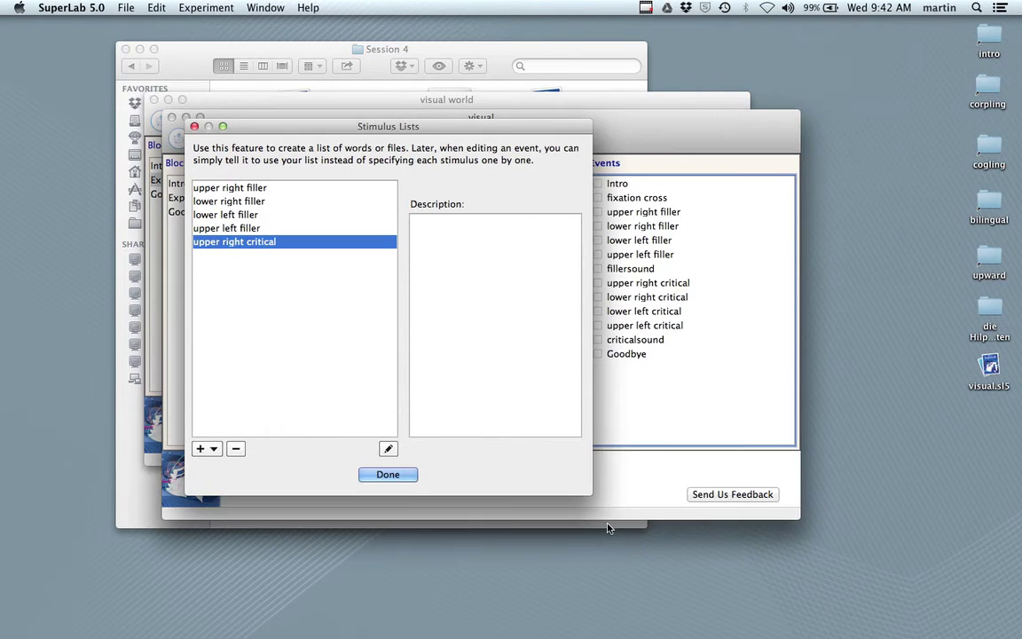
# Step: Create another Picture stimulus list and name it "lower right critical"
pyautogui.click(203, 451)
pyautogui.click(231, 515)
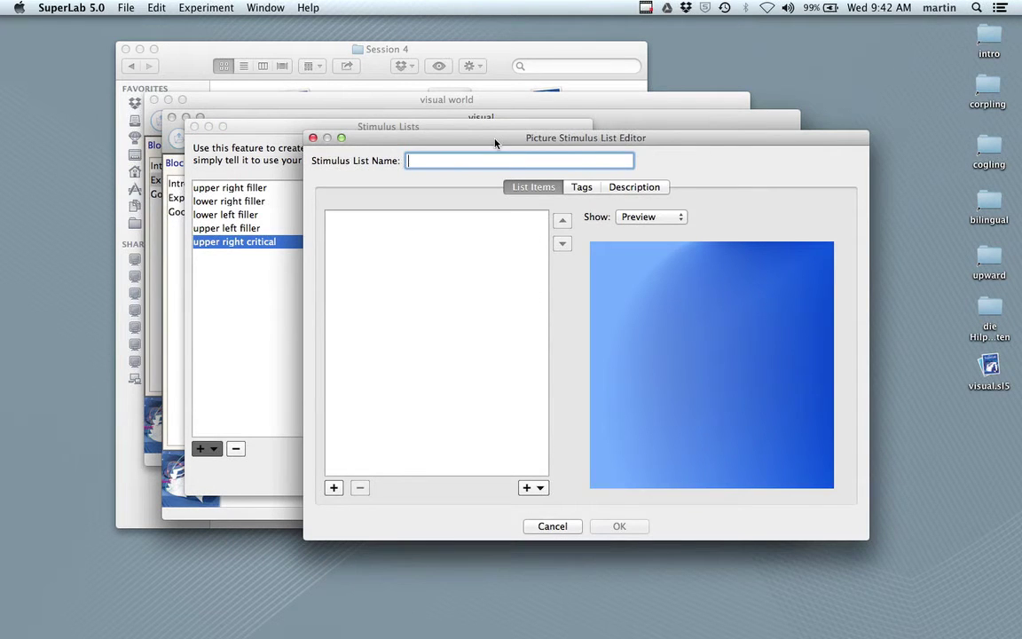
pyautogui.write('lower rig')
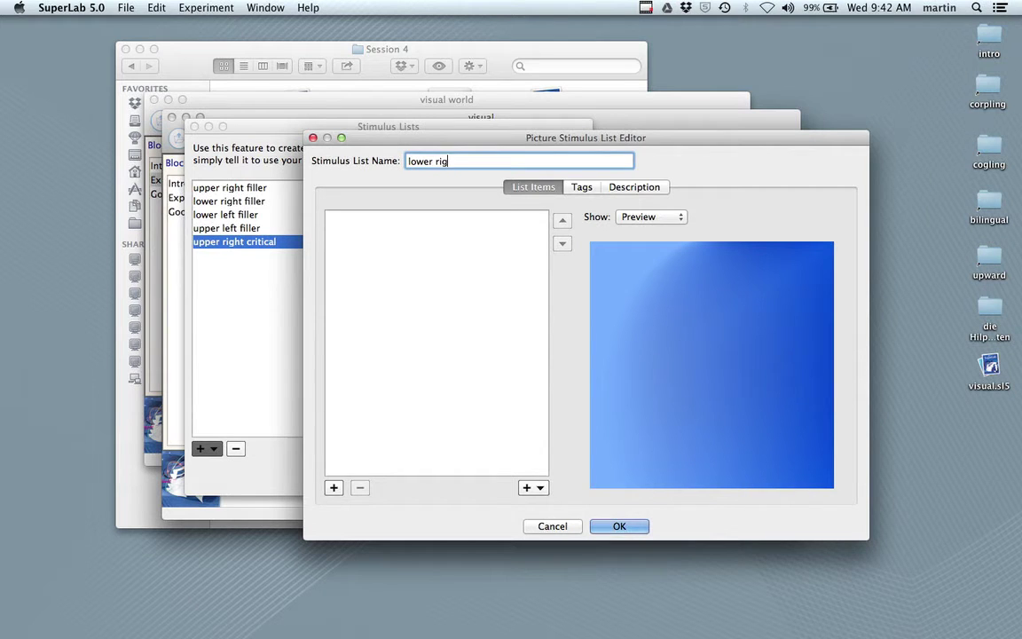
pyautogui.write('ht critical')
# Step: Add the Session 4 folder "lower right critical" to the list's items and save the list
pyautogui.click(539, 488)
pyautogui.click(536, 503)
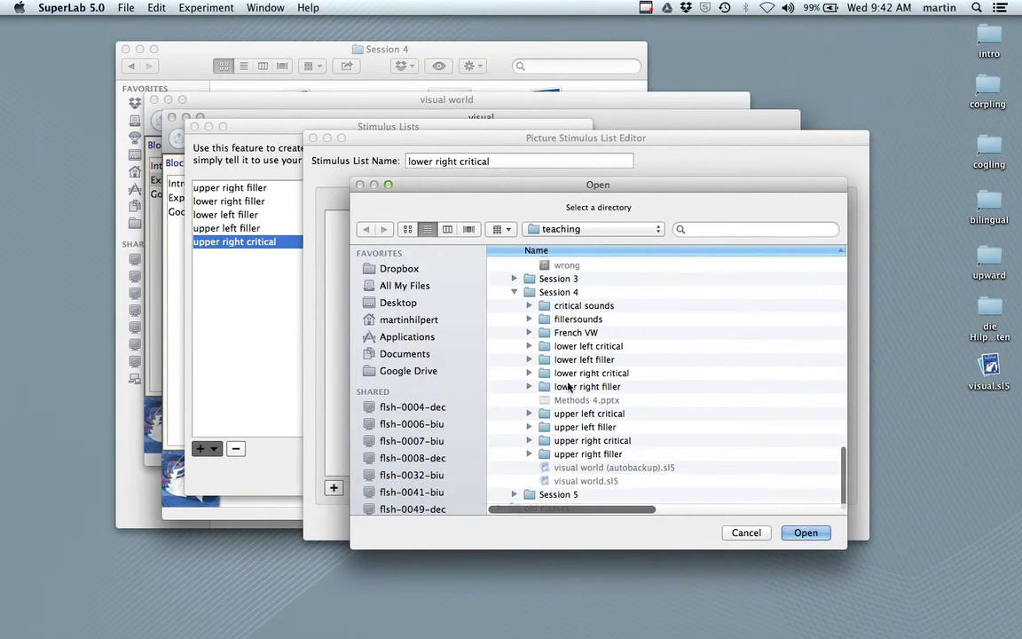
pyautogui.click(569, 374)
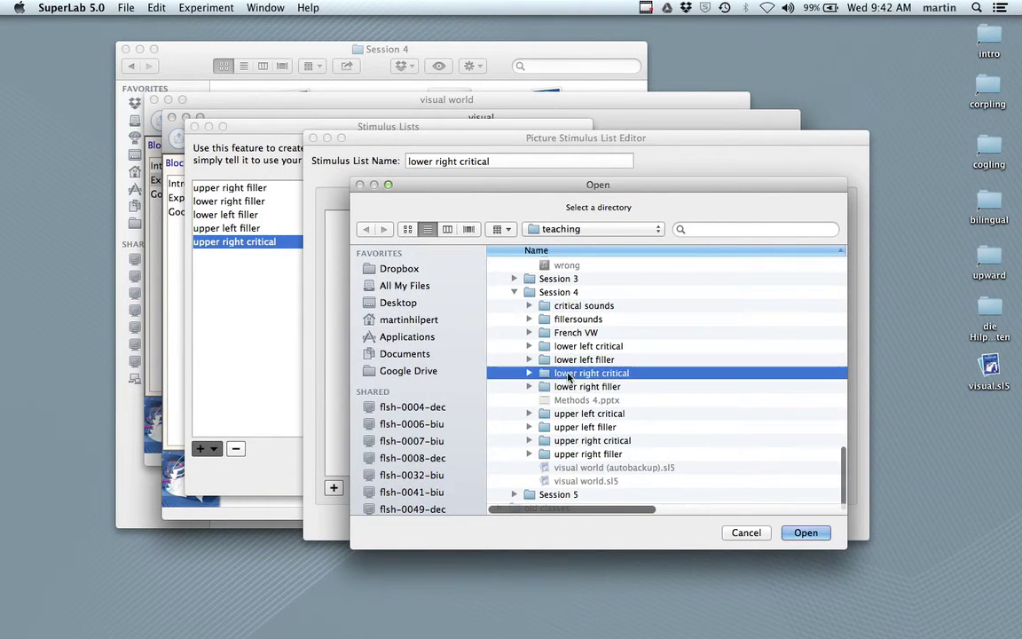
pyautogui.click(808, 533)
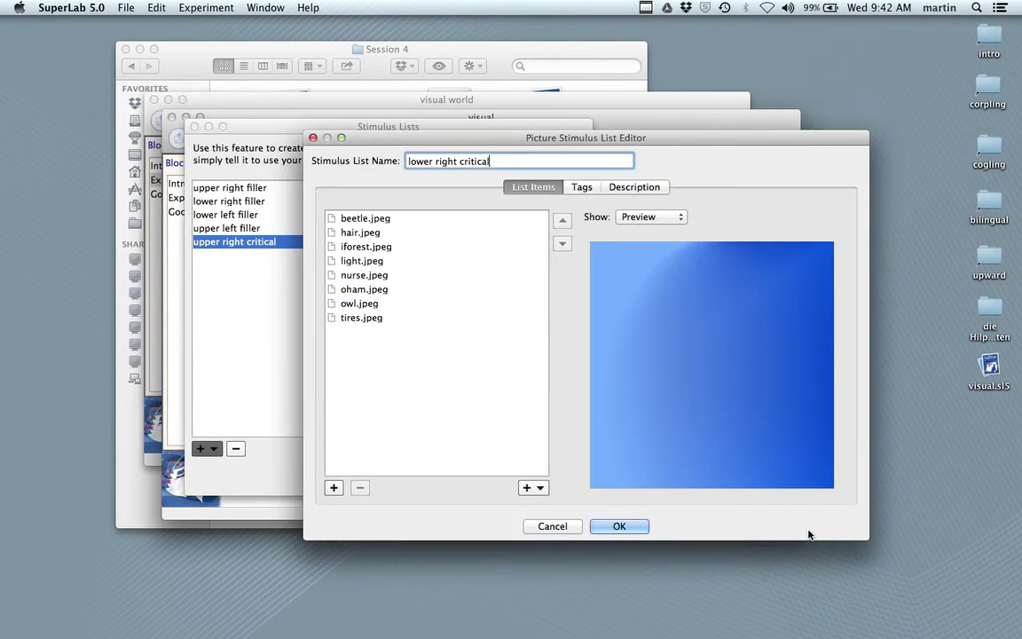
pyautogui.click(620, 526)
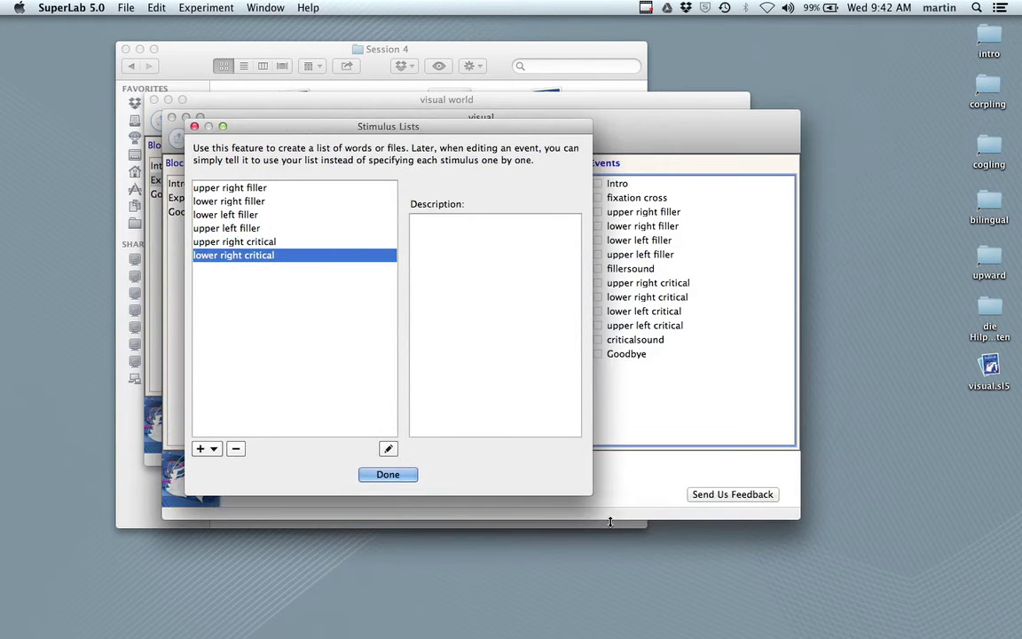
# Step: Create a Picture stimulus list named "lower left critical"
pyautogui.click(211, 450)
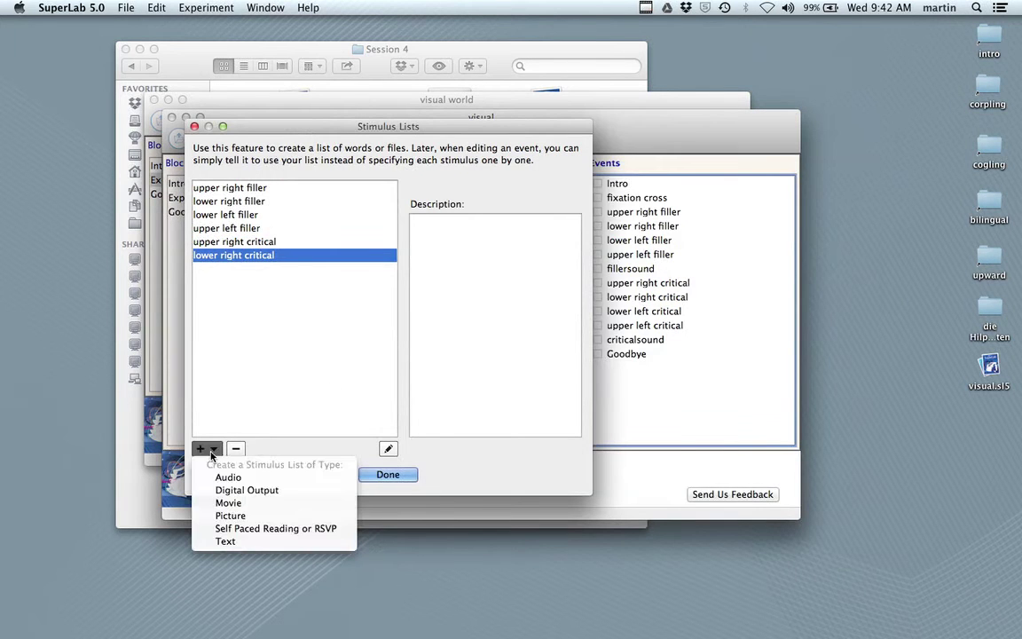
pyautogui.click(229, 515)
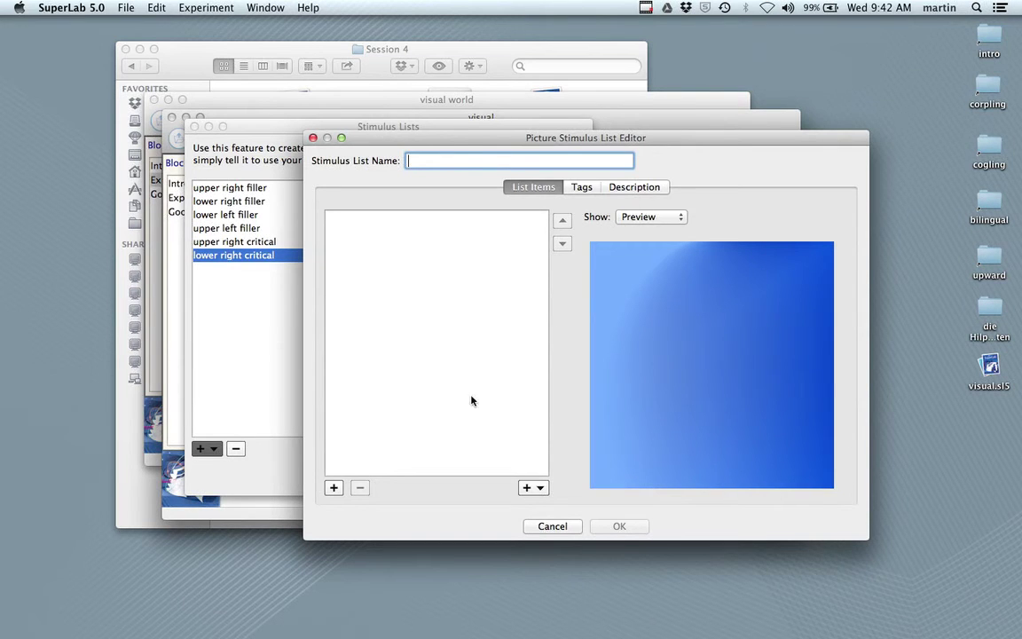
pyautogui.write('lower left critical')
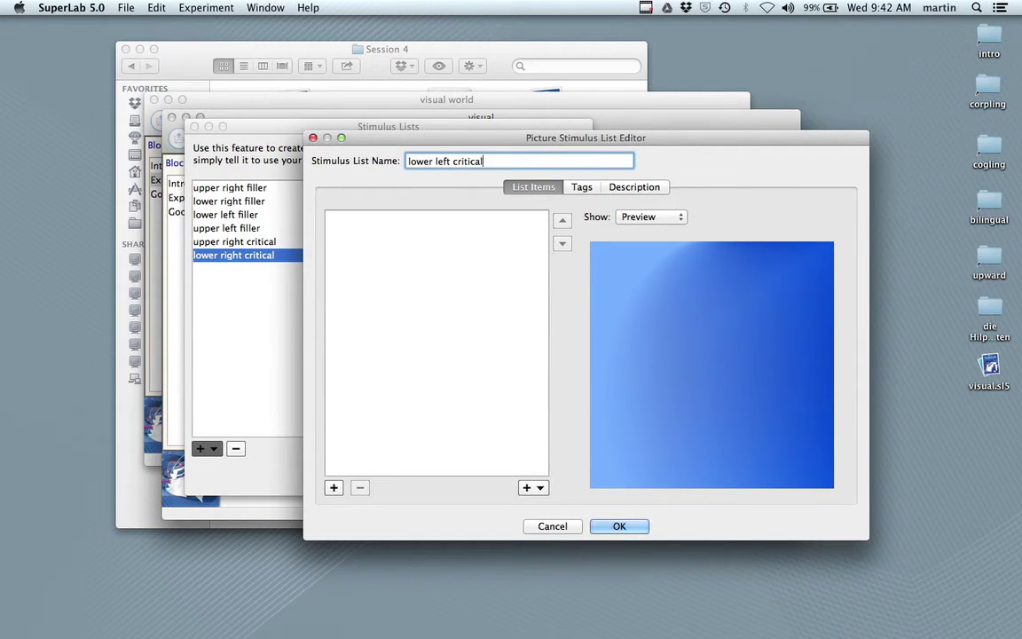
# Step: Import the Session 4 folder "lower left critical" into the list and save it
pyautogui.click(533, 489)
pyautogui.click(538, 501)
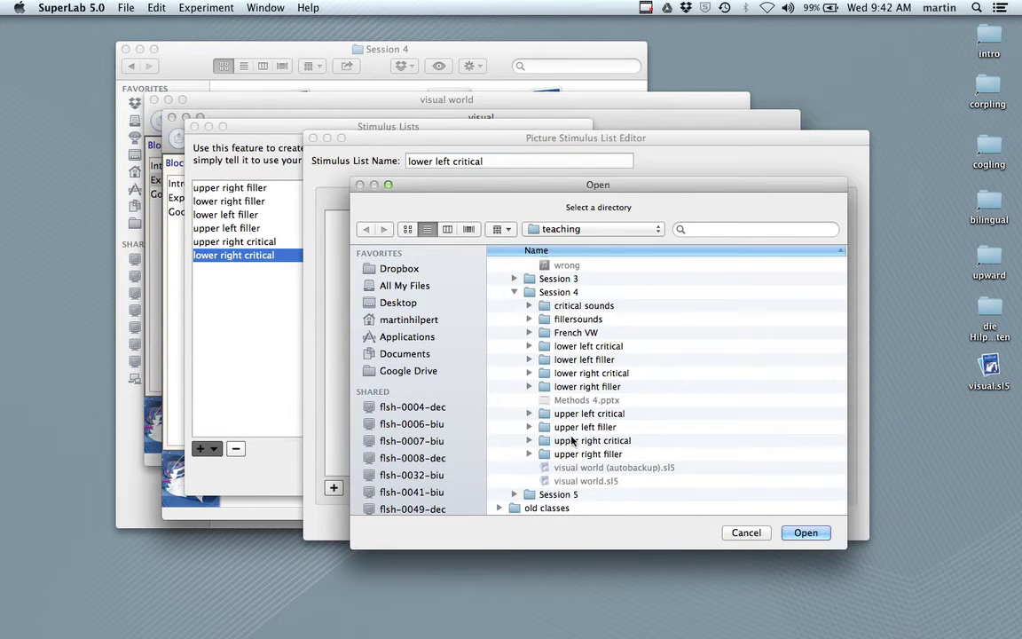
pyautogui.click(587, 346)
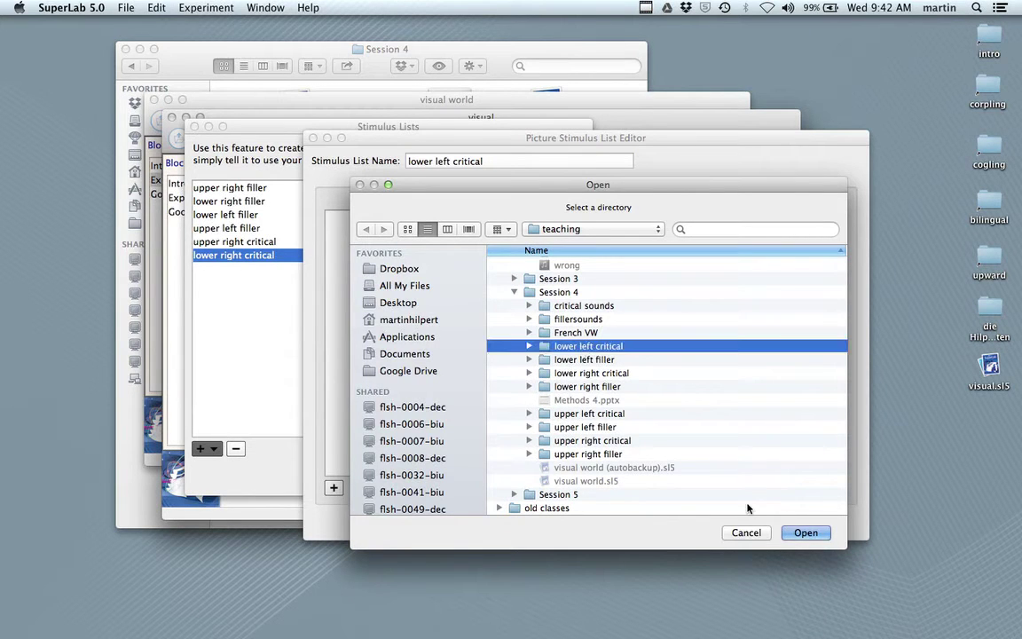
pyautogui.click(803, 532)
pyautogui.click(611, 525)
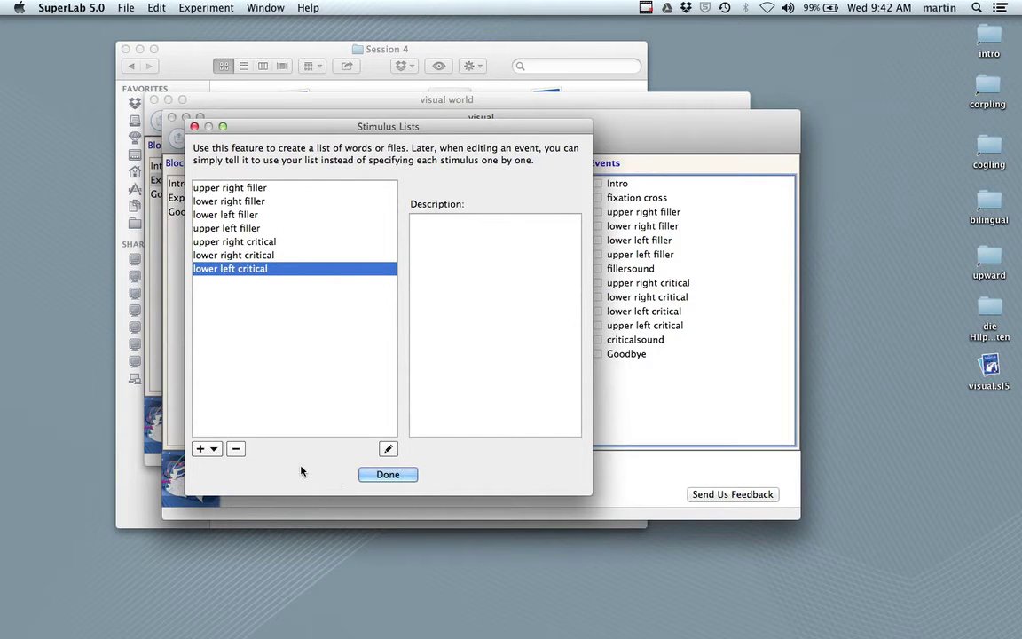
# Step: Create the last critical Picture stimulus list and name it "upper left critical"
pyautogui.click(205, 448)
pyautogui.click(230, 516)
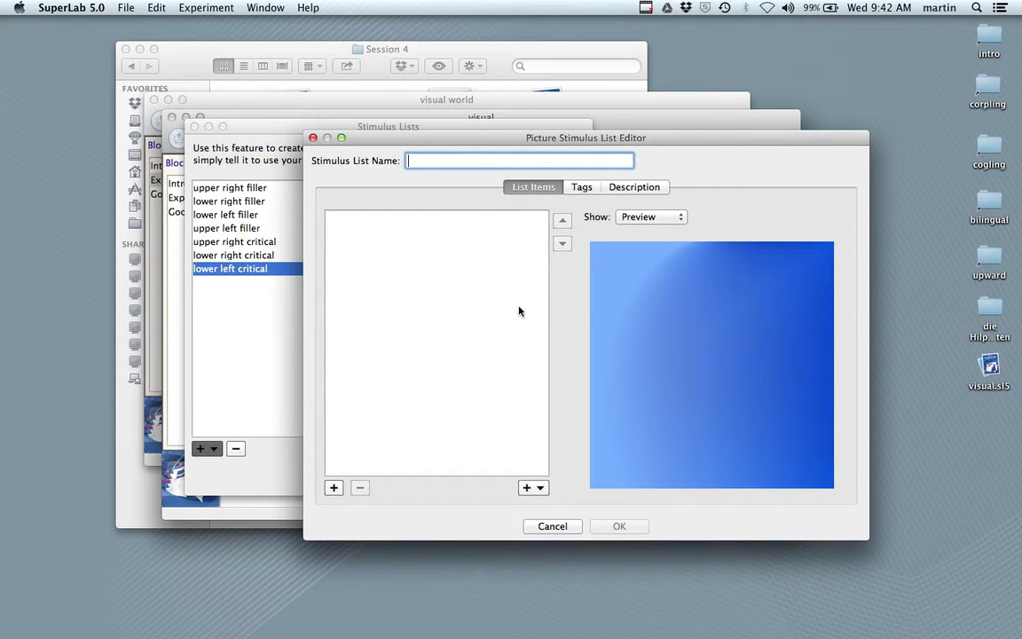
pyautogui.write('upper l')
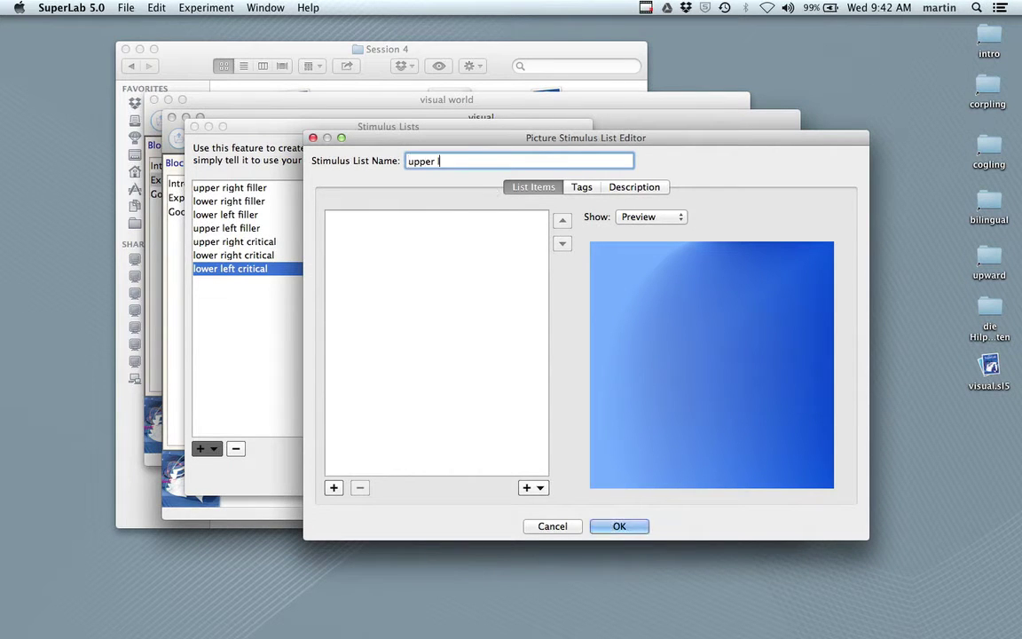
pyautogui.write('eft critical')
# Step: Add the Session 4 folder "upper left critical" to the list's items and save the list
pyautogui.click(540, 489)
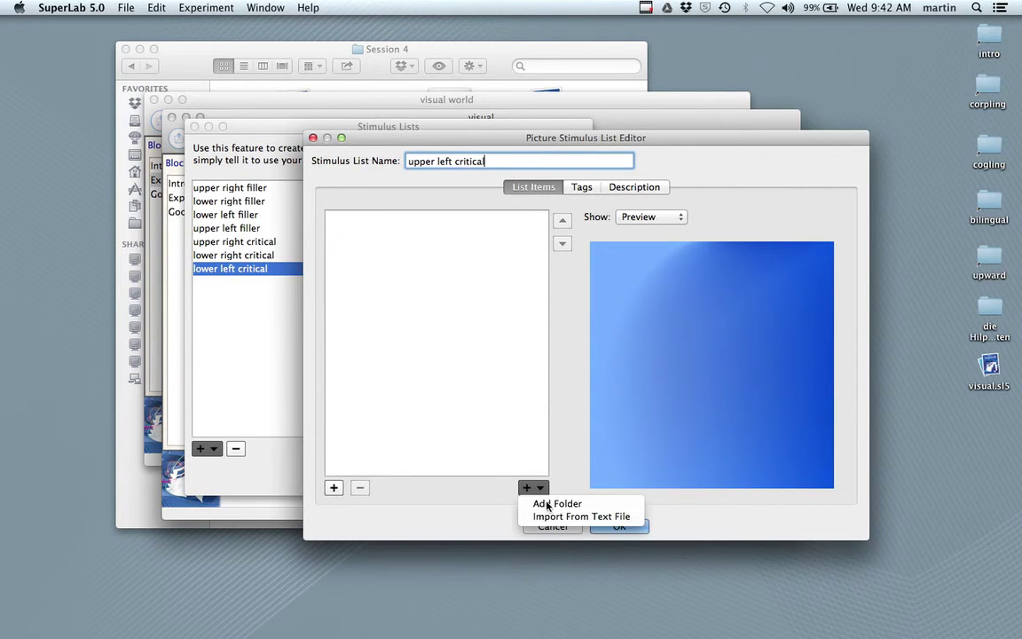
pyautogui.click(524, 500)
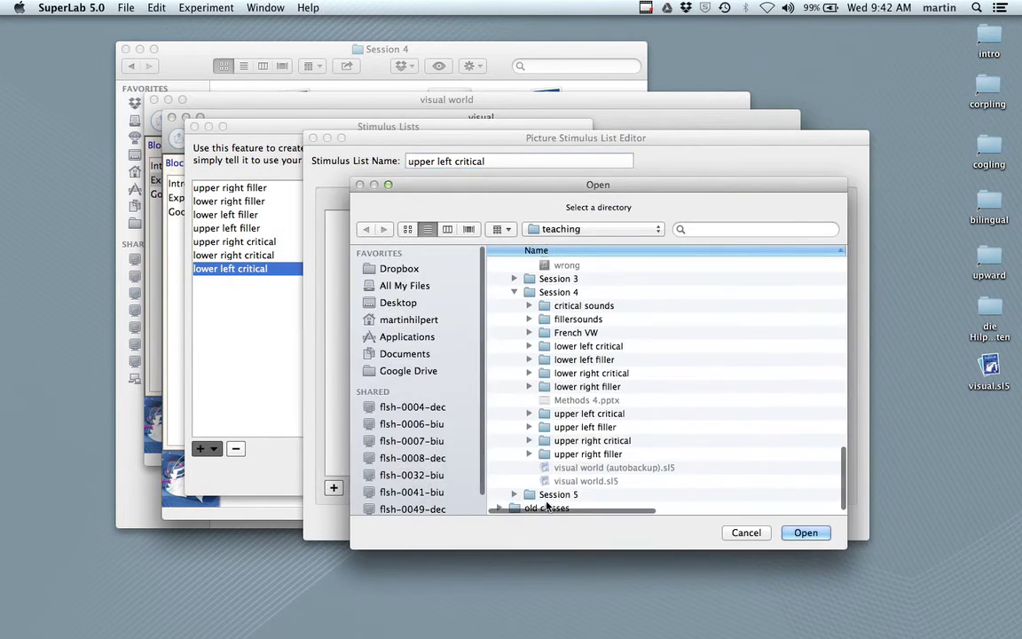
pyautogui.click(586, 413)
pyautogui.click(799, 531)
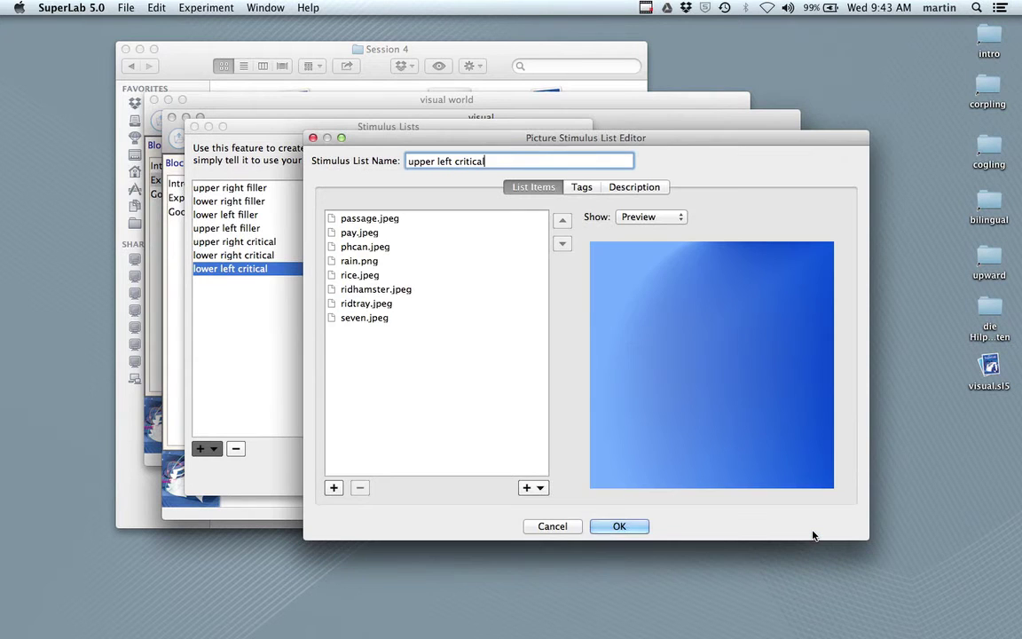
pyautogui.click(612, 526)
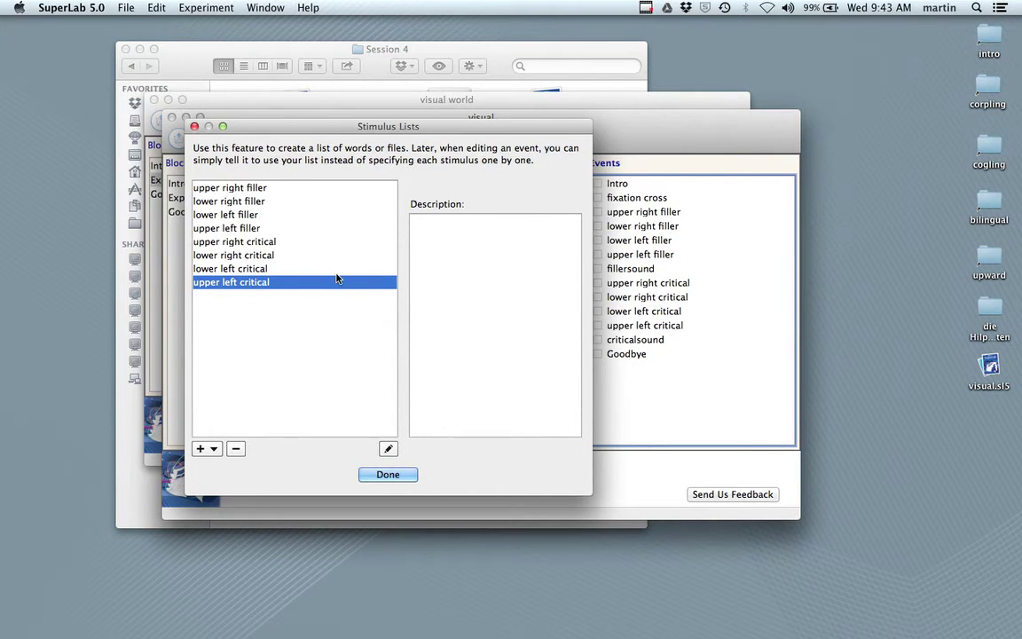
# Step: Create an Audio stimulus list named "fillersounds" for the filler trials
pyautogui.click(209, 450)
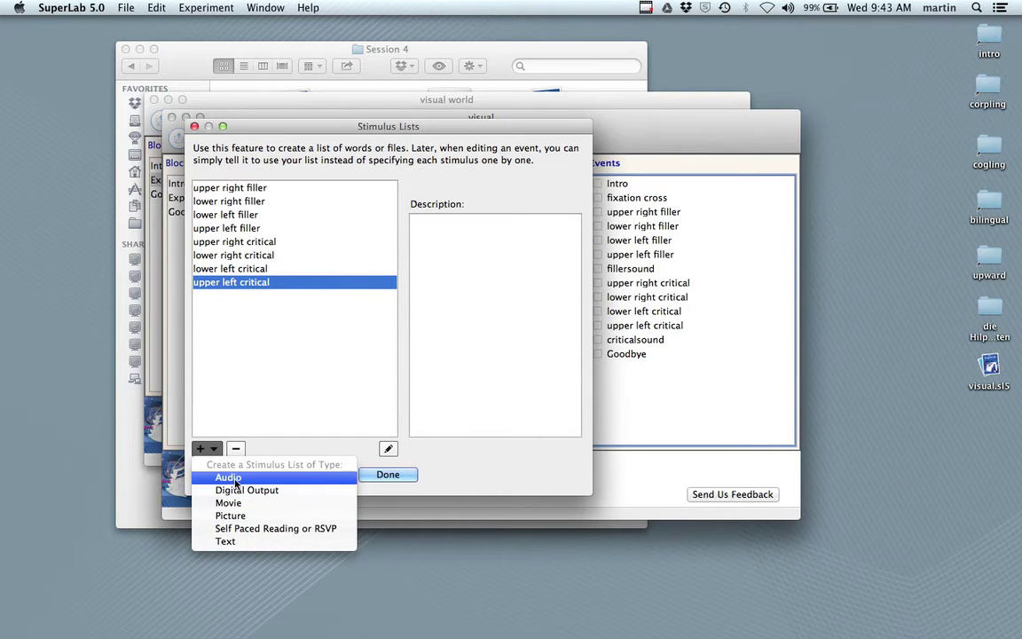
pyautogui.click(228, 477)
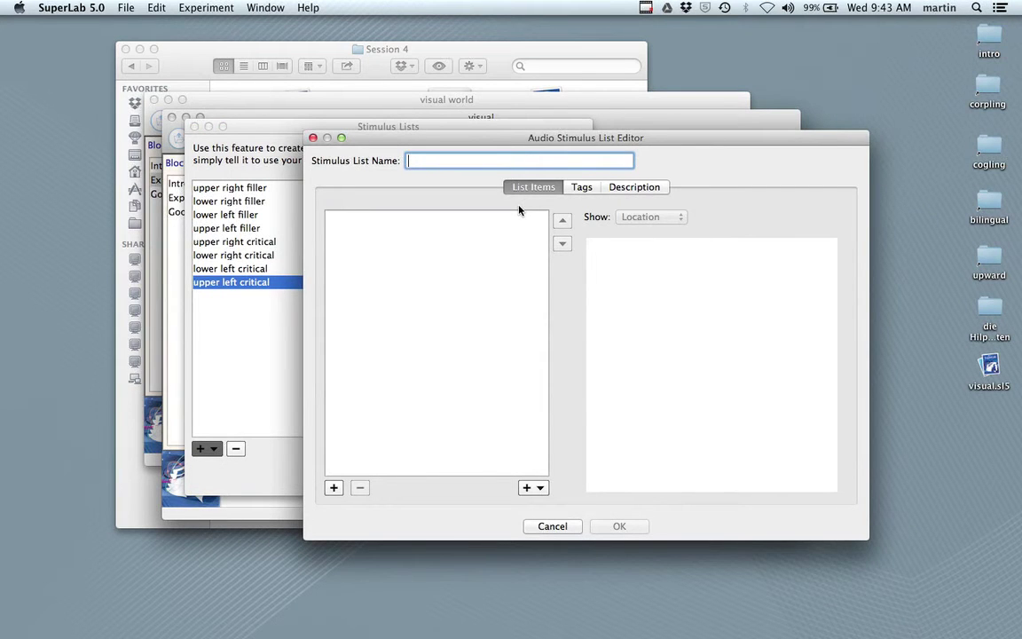
pyautogui.write('fillersounds')
# Step: Import the Session 4 folder "fillersounds" into the audio list and save the list
pyautogui.click(539, 488)
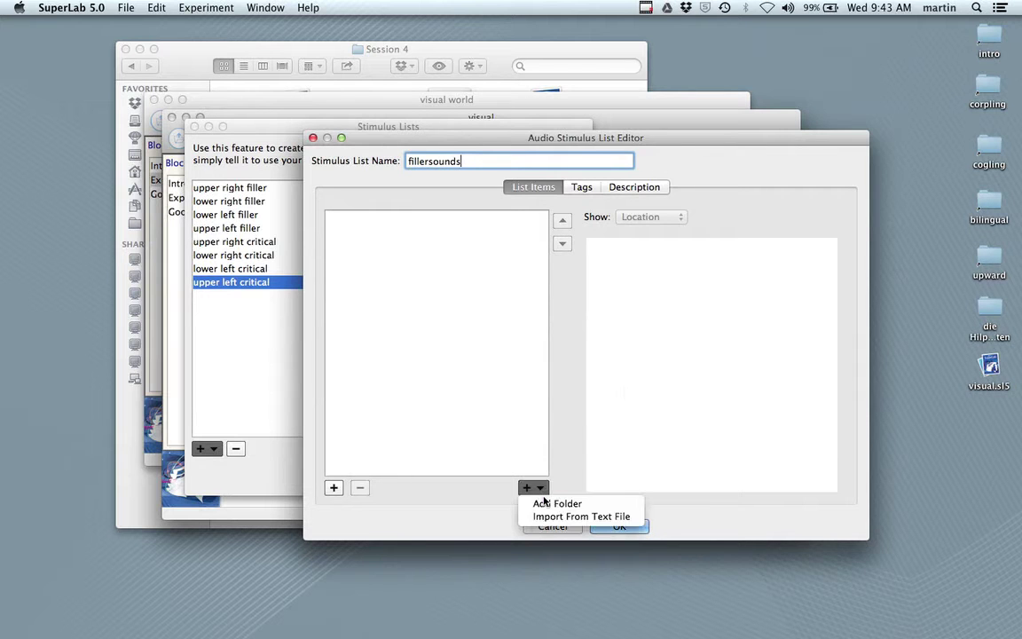
pyautogui.click(550, 503)
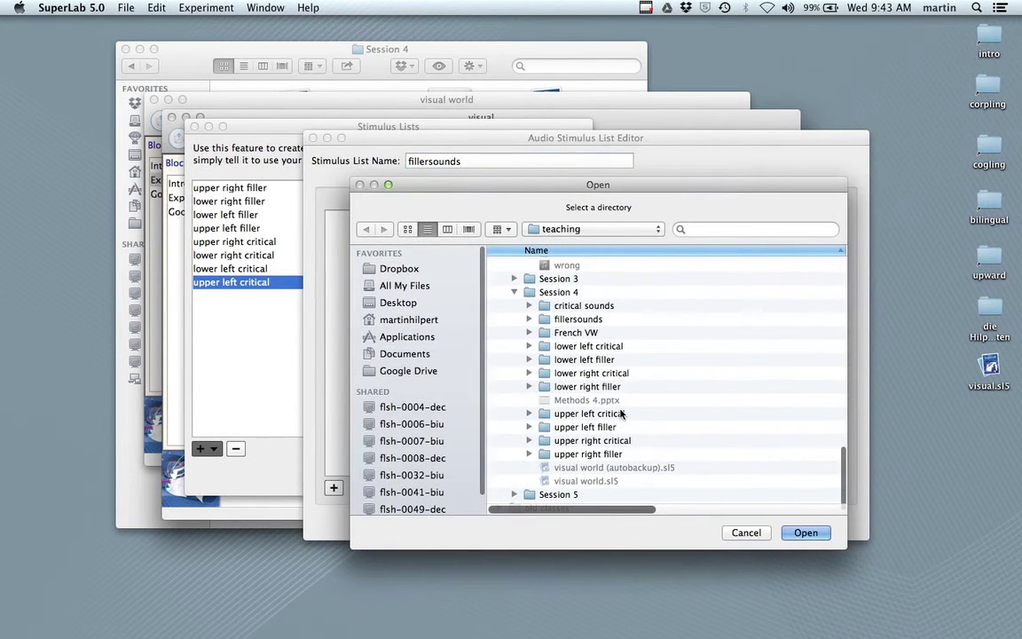
pyautogui.click(579, 321)
pyautogui.click(803, 533)
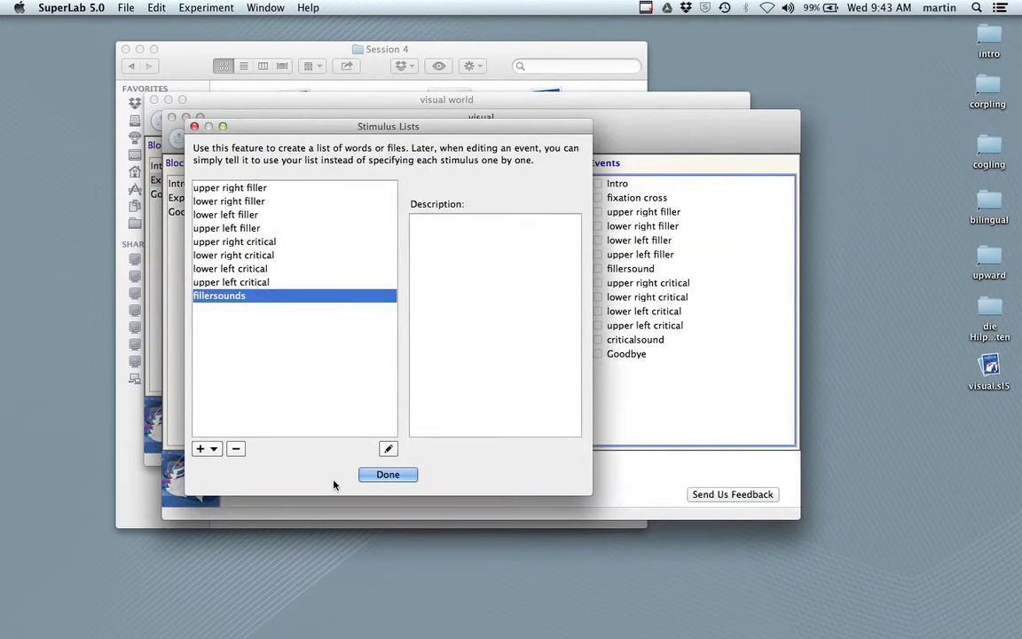
# Step: Create a second Audio stimulus list and name it "criticalsounds"
pyautogui.click(207, 449)
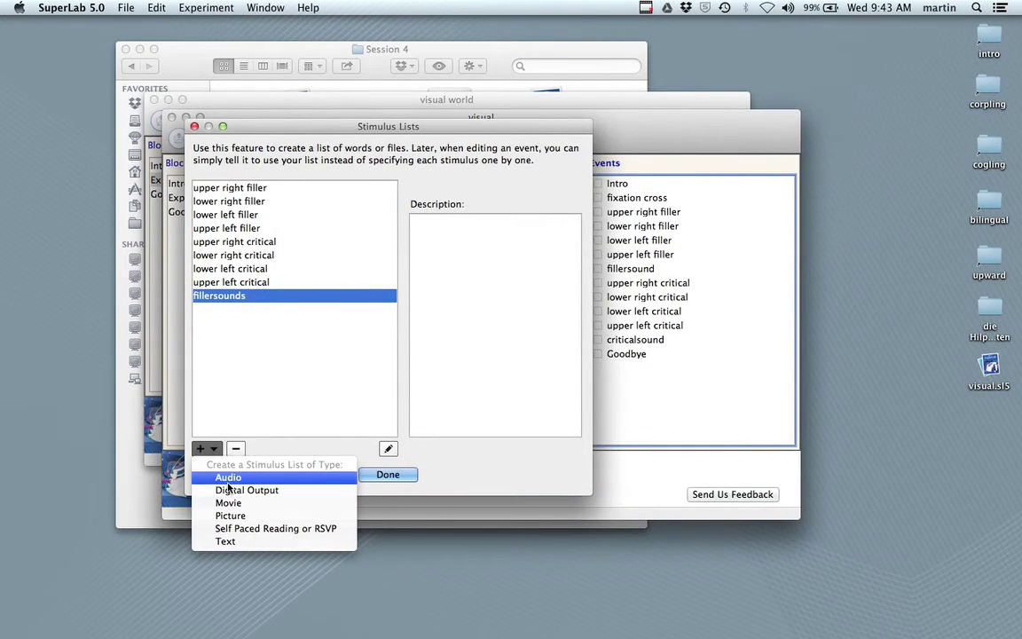
pyautogui.click(228, 477)
pyautogui.write('cri')
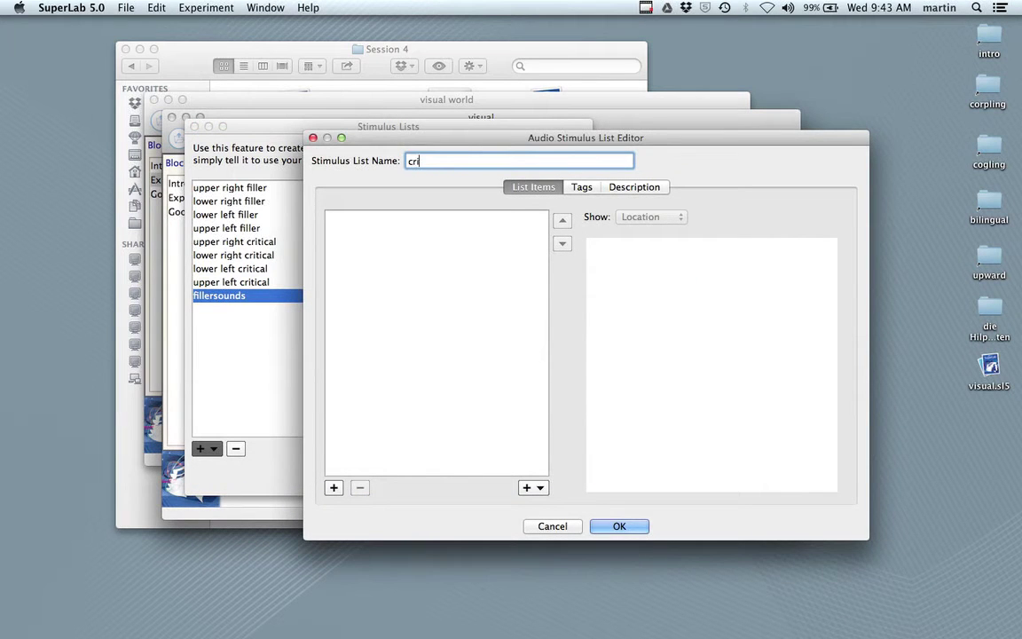
pyautogui.write('ticalsounds')
# Step: Add the Session 4 folder "critical sounds" to the audio list's items and save the list
pyautogui.click(533, 488)
pyautogui.click(556, 503)
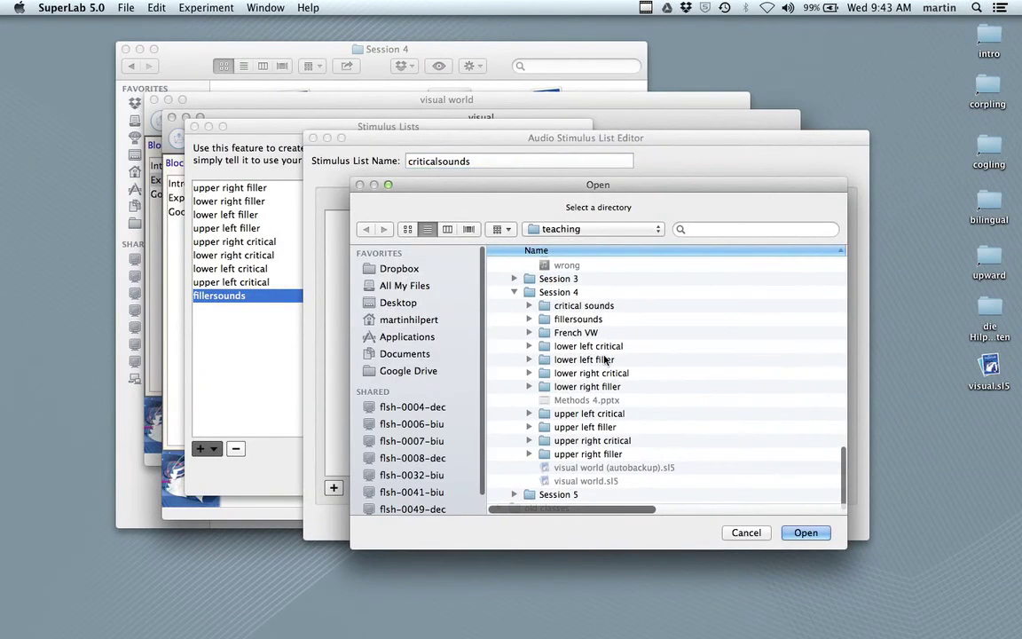
pyautogui.click(583, 305)
pyautogui.click(806, 532)
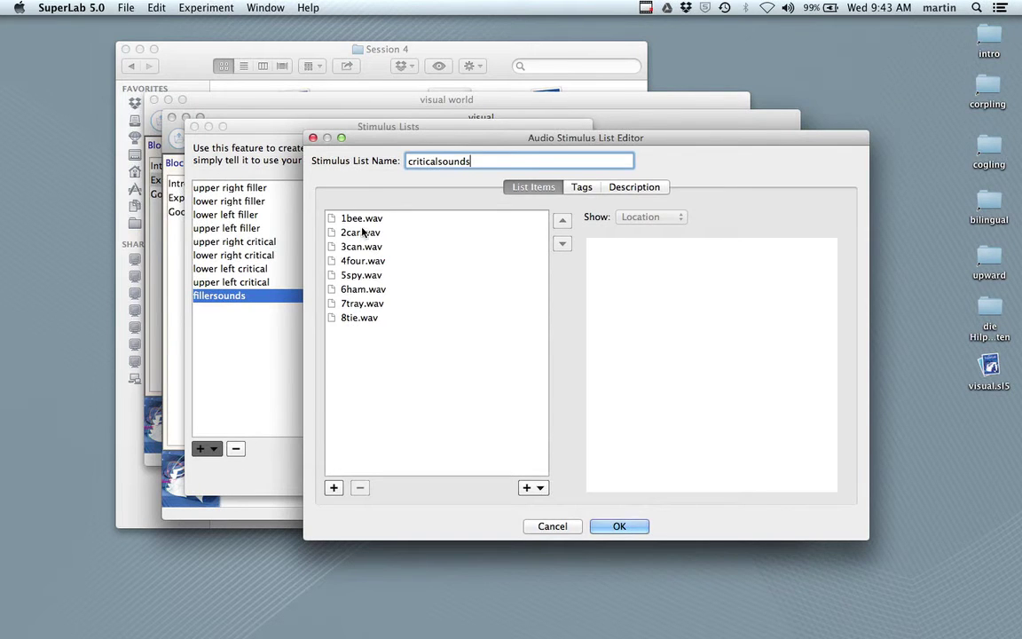
pyautogui.click(624, 527)
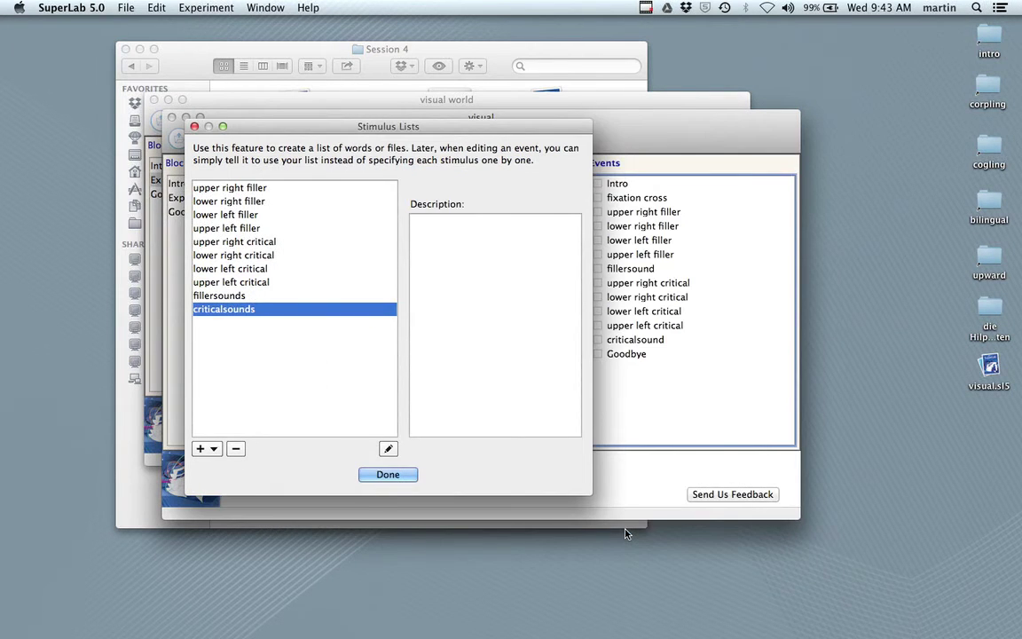
# Step: Finish editing the stimulus lists and save the "visual" experiment
pyautogui.click(388, 475)
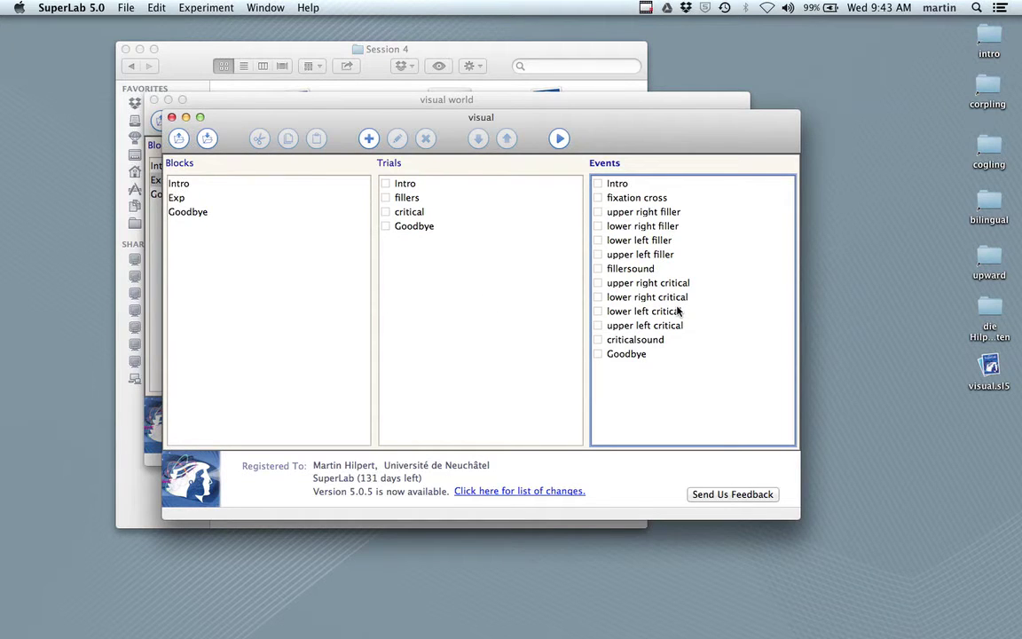
pyautogui.click(189, 128)
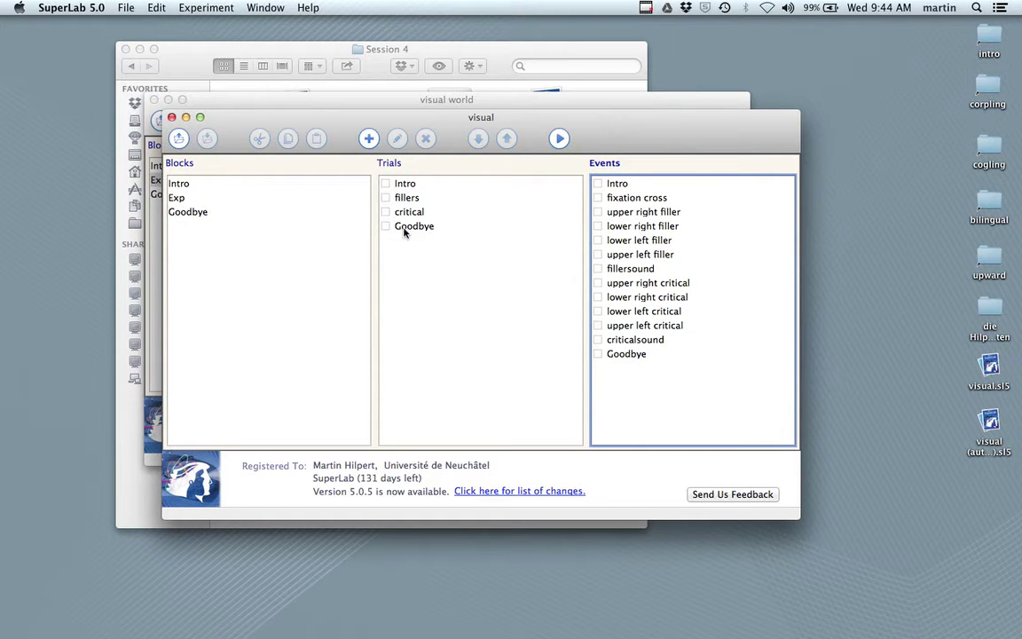
# Step: Set the "upper right filler" event to use a picture file chosen from the "upper right filler" stimulus list
pyautogui.doubleClick(628, 214)
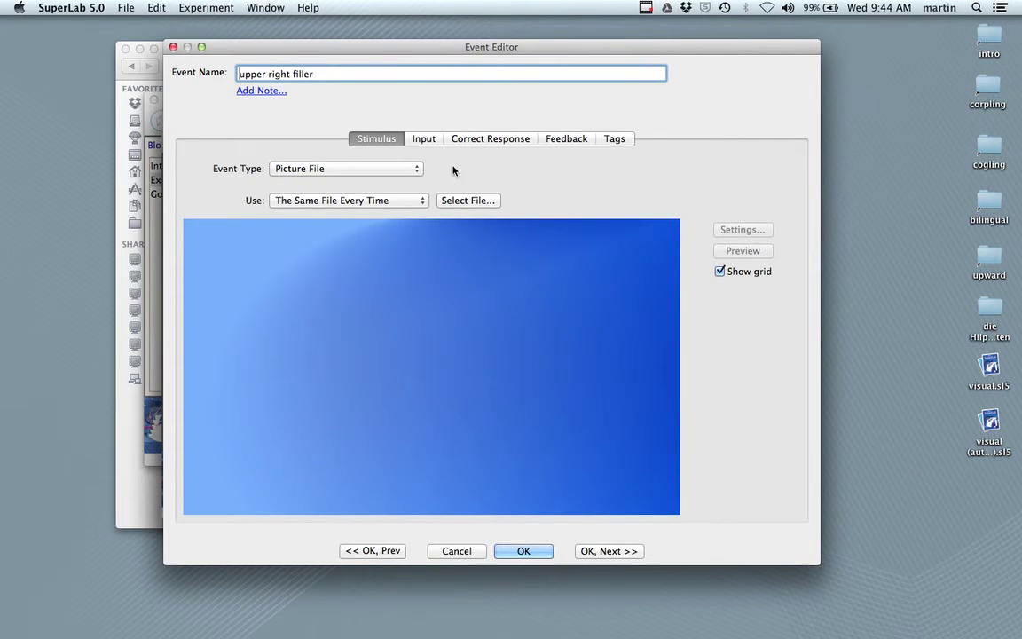
pyautogui.click(390, 202)
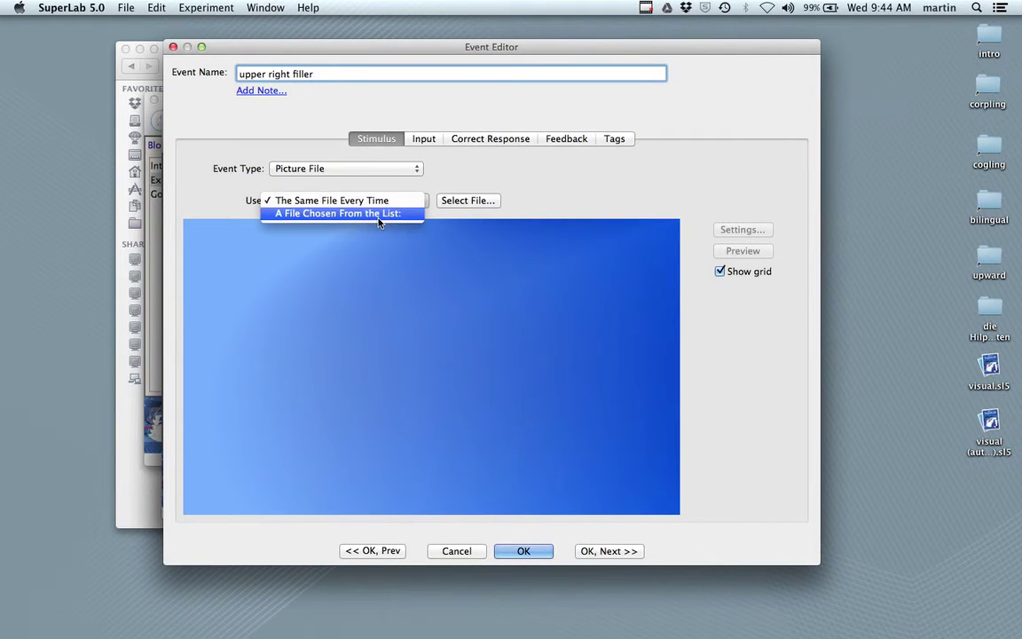
pyautogui.click(380, 215)
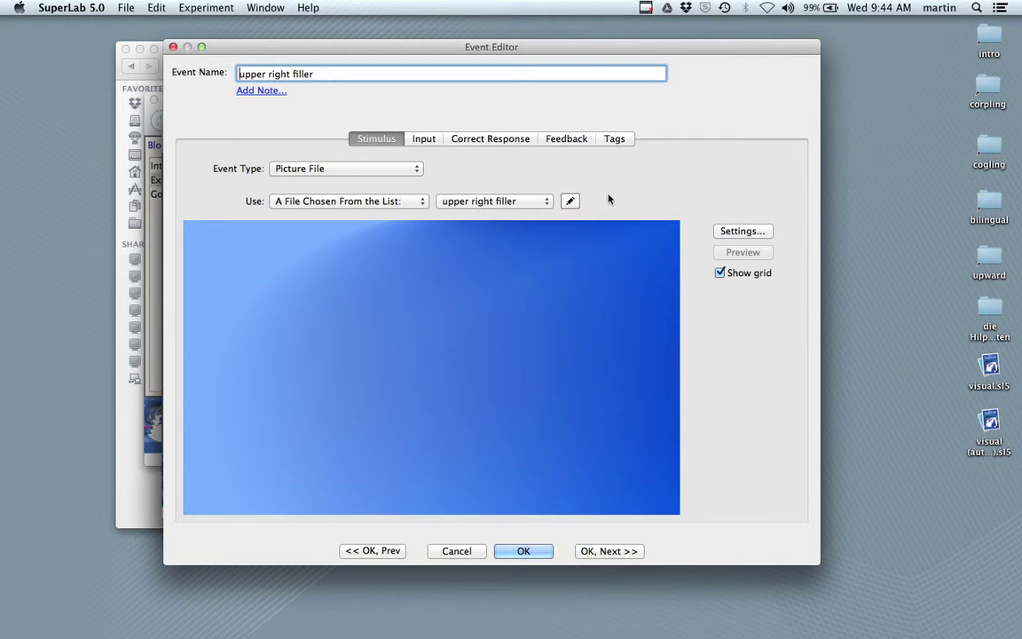
# Step: Preview the art.jpeg and boat.jpeg pictures in the "upper right filler" stimulus list
pyautogui.click(570, 201)
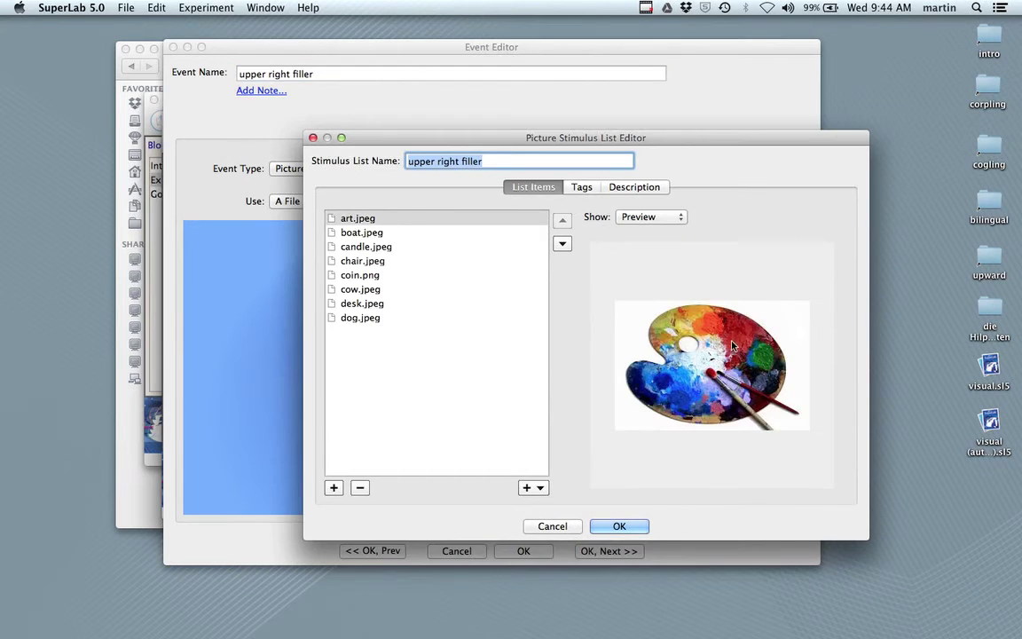
pyautogui.click(366, 232)
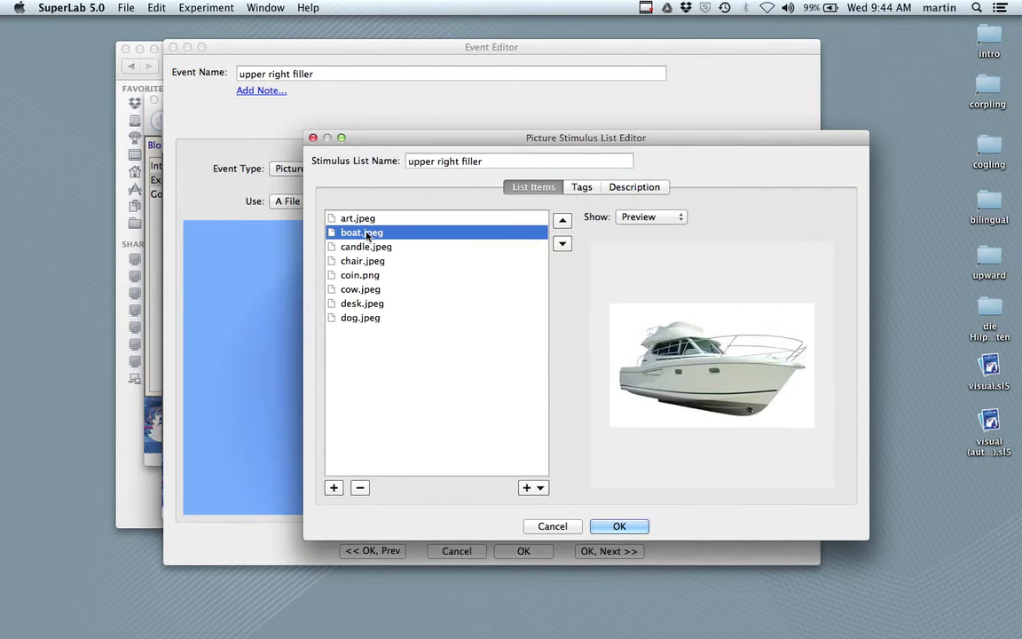
pyautogui.press('Down')
pyautogui.press('Up')
pyautogui.press('Up')
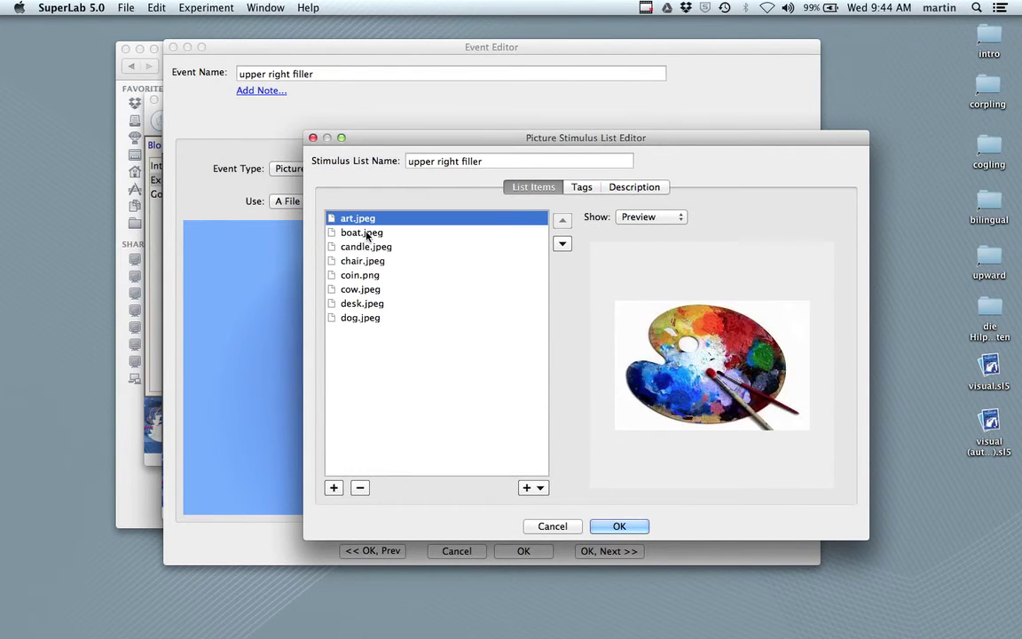
pyautogui.click(619, 526)
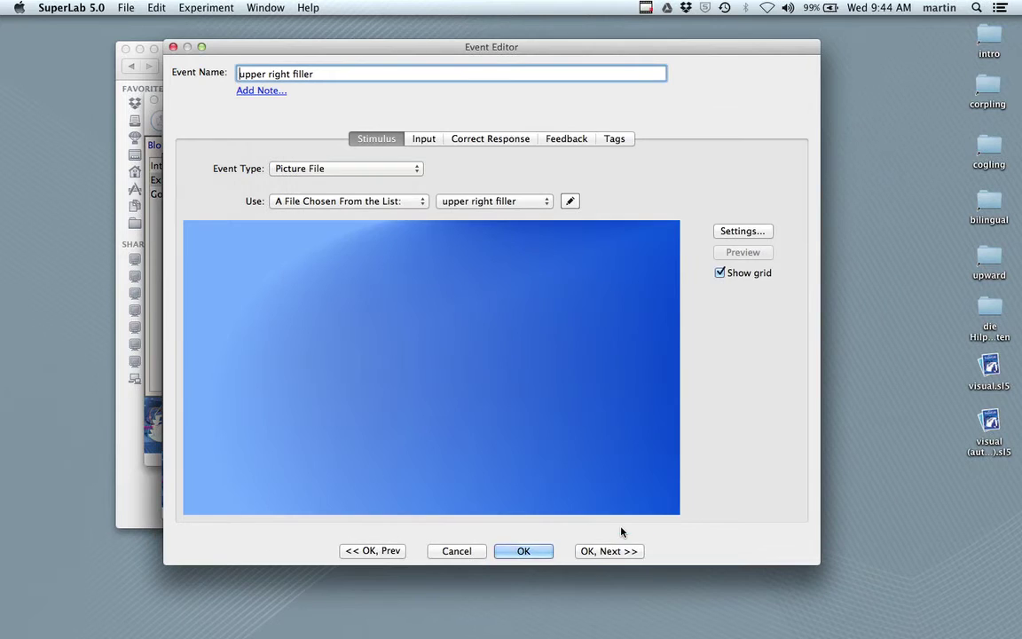
# Step: Set the "upper right filler" picture's position to 250 pixels horizontally and 250 pixels vertically and save the event
pyautogui.click(747, 232)
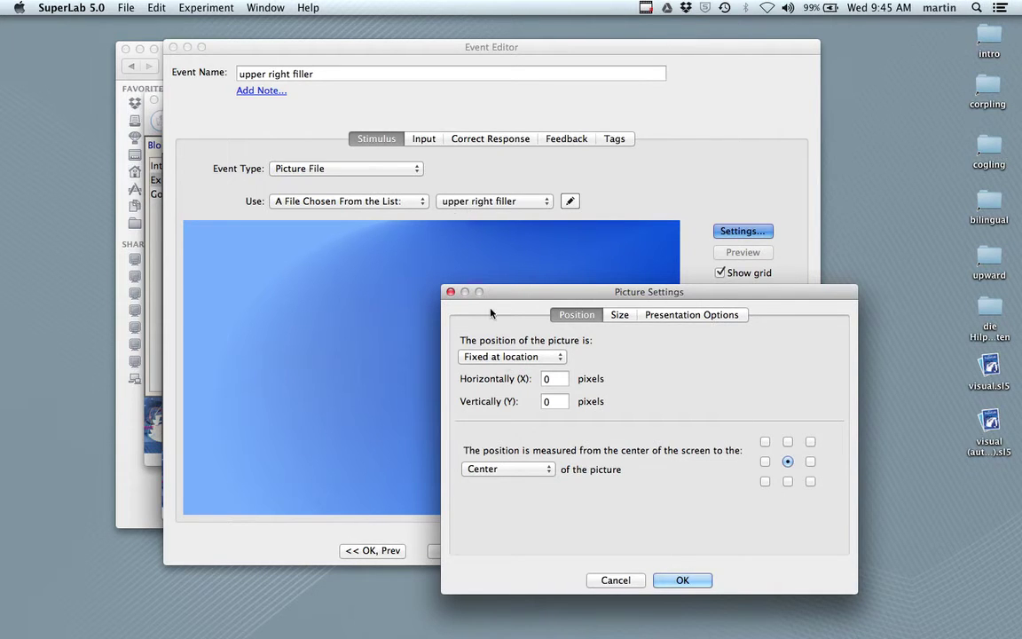
pyautogui.click(548, 378)
pyautogui.write('250')
pyautogui.press('BackSpace')
pyautogui.click(554, 401)
pyautogui.write('250')
pyautogui.press('BackSpace')
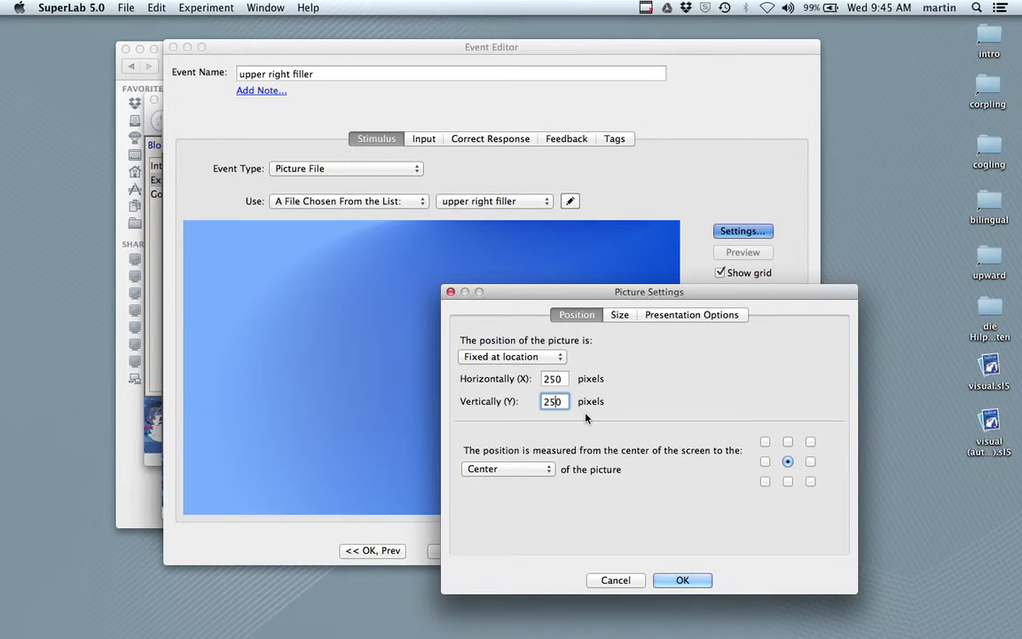
pyautogui.press('Left')
pyautogui.click(683, 581)
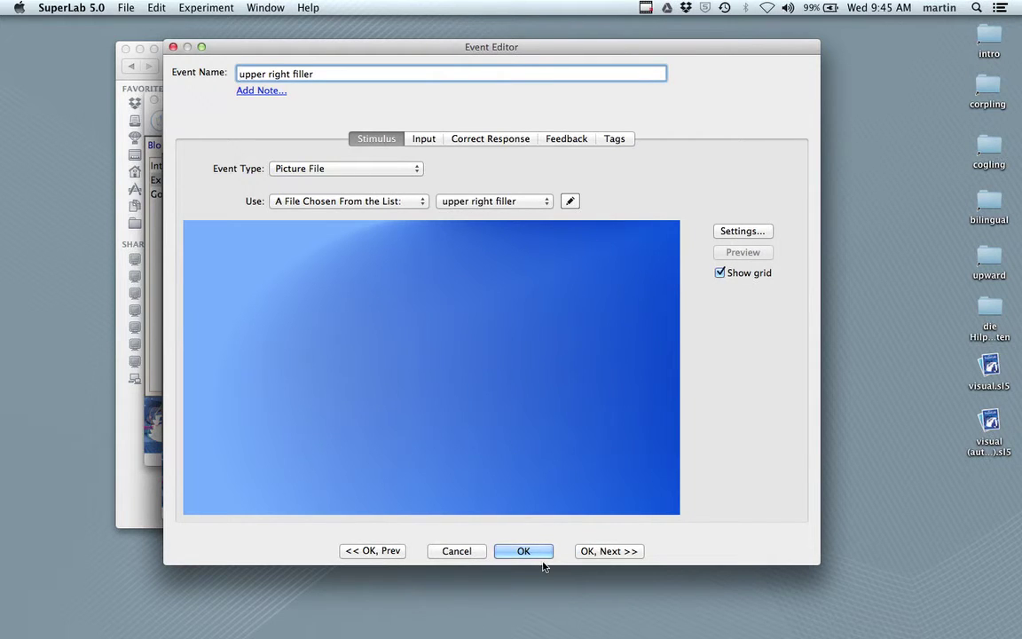
pyautogui.click(609, 551)
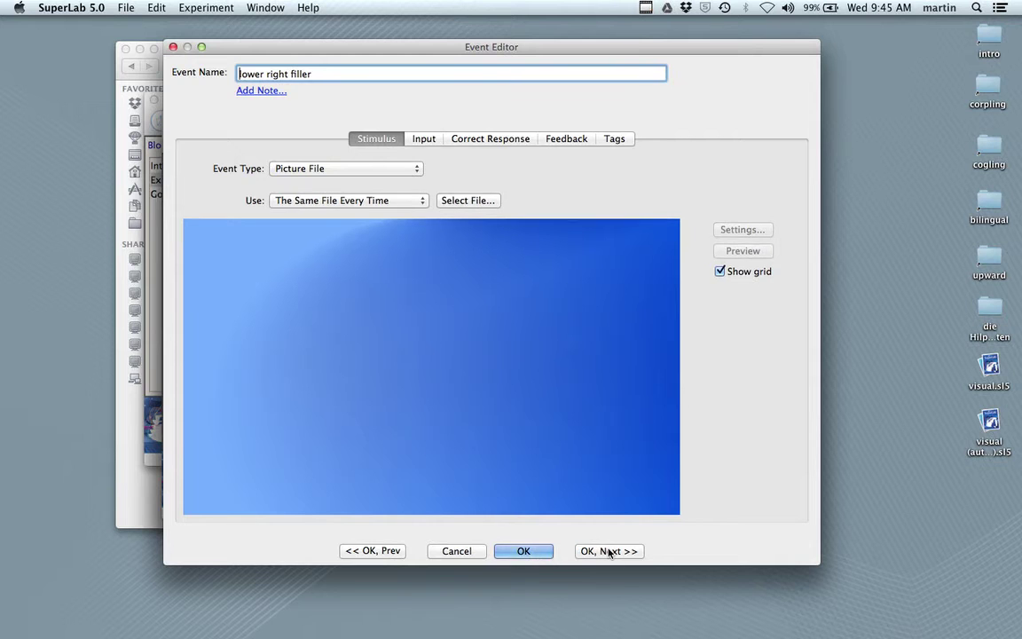
# Step: Set the "lower right filler" event to use a file chosen from the "lower right filler" list
pyautogui.click(417, 201)
pyautogui.click(405, 213)
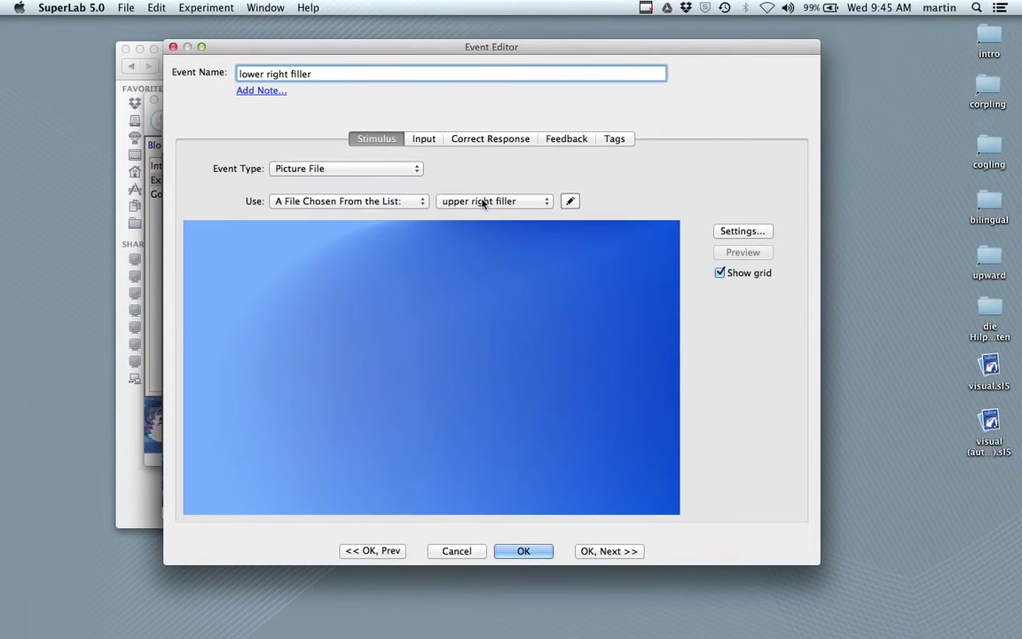
pyautogui.click(484, 201)
pyautogui.click(482, 215)
# Step: Position the "lower right filler" picture at 250 pixels horizontally and -250 pixels vertically and save the event
pyautogui.click(743, 230)
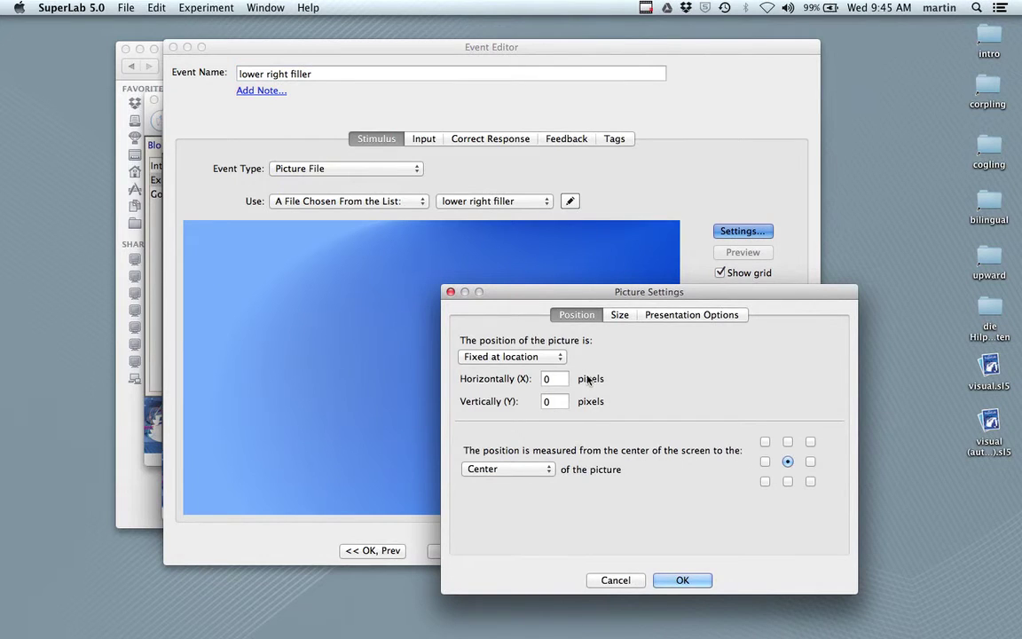
pyautogui.click(555, 381)
pyautogui.press('BackSpace')
pyautogui.write('250')
pyautogui.click(548, 401)
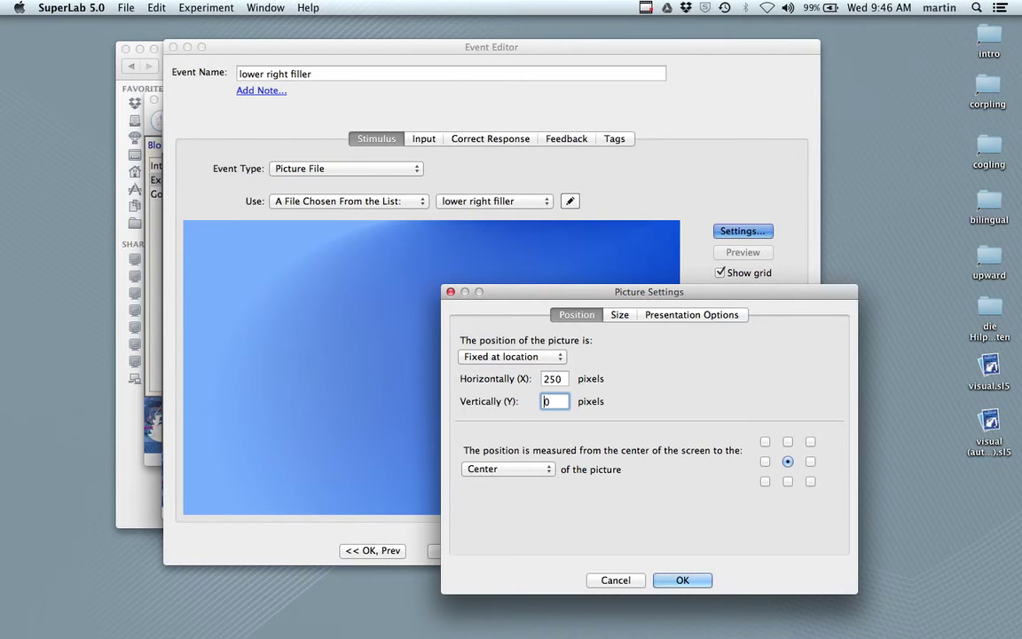
pyautogui.write('-25')
pyautogui.click(680, 581)
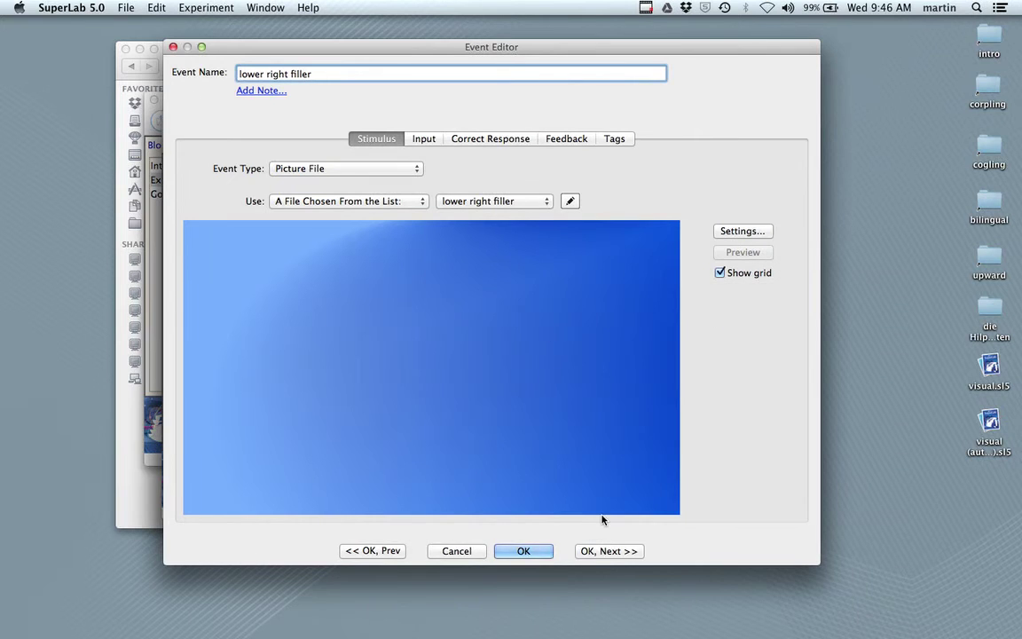
pyautogui.click(609, 551)
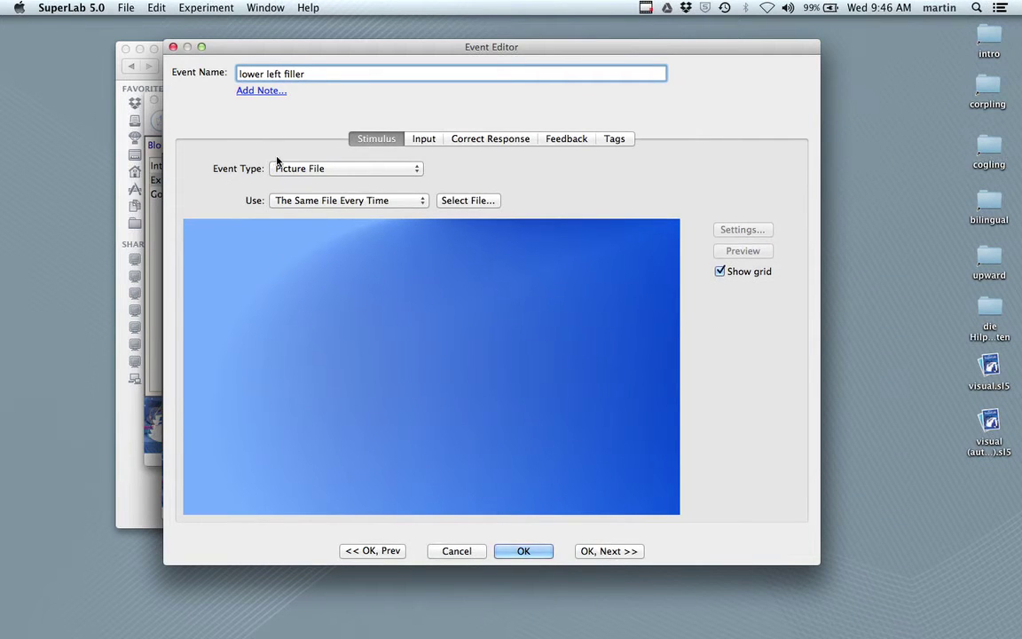
# Step: Set the "lower left filler" event to use a file chosen from the "lower left filler" list
pyautogui.click(405, 202)
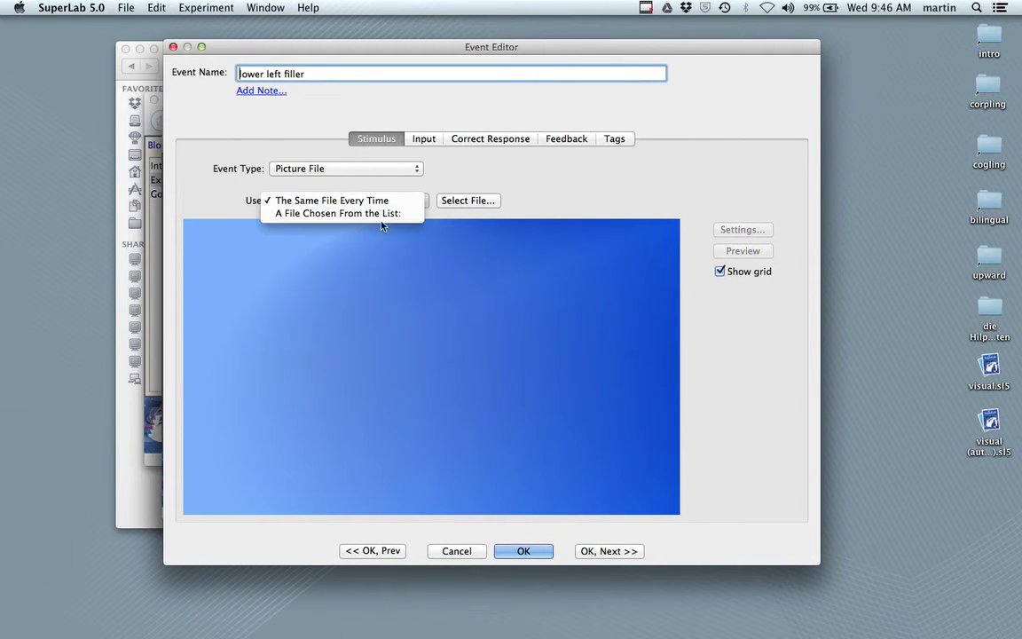
pyautogui.click(383, 214)
pyautogui.click(495, 202)
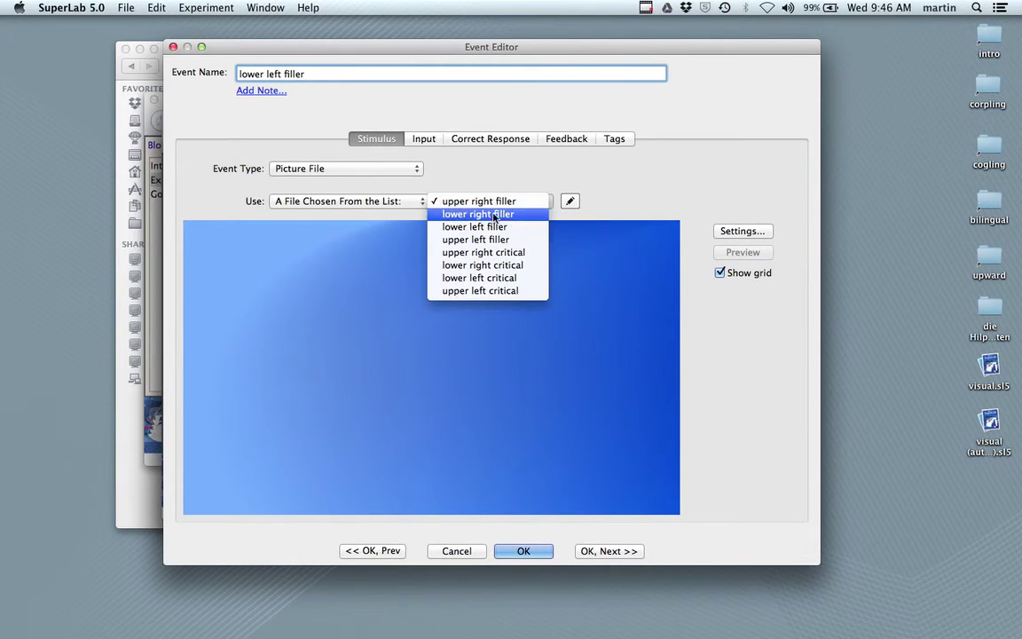
pyautogui.click(488, 229)
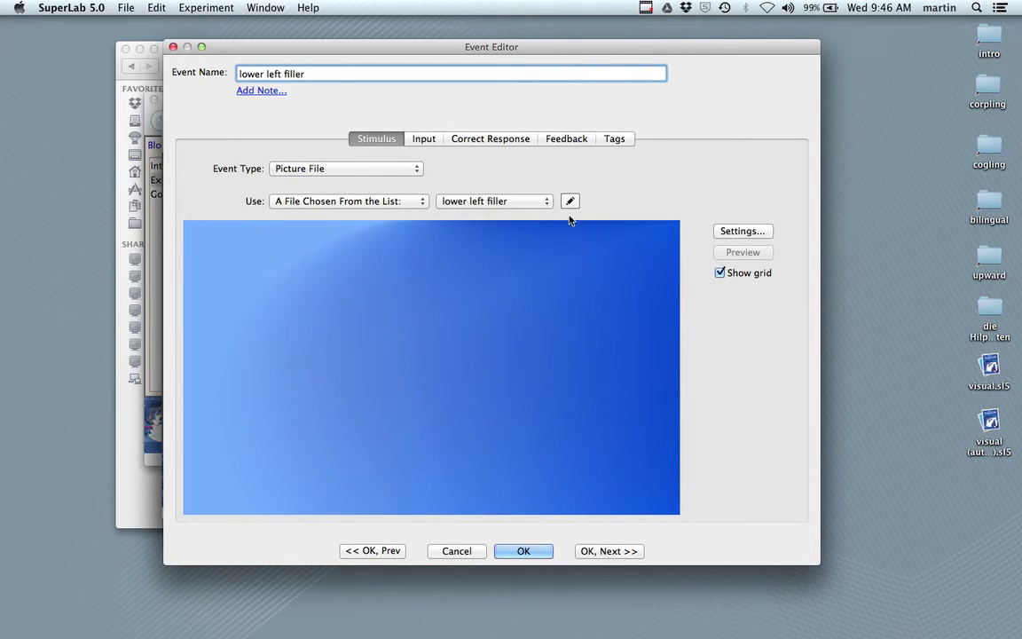
# Step: Position the "lower left filler" picture at -250 pixels horizontally and -250 pixels vertically and save the event
pyautogui.click(740, 231)
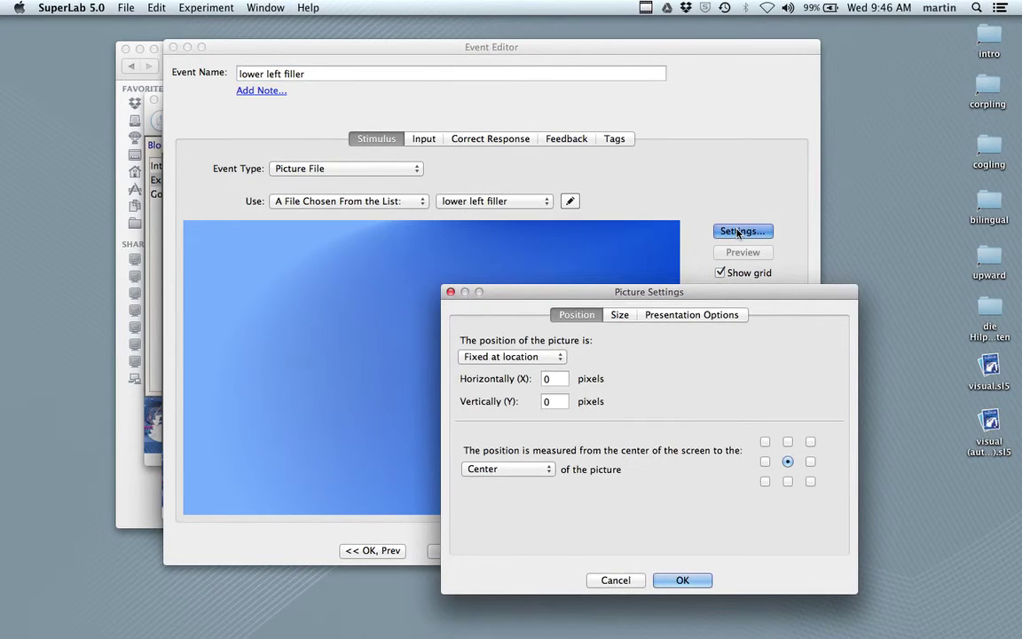
pyautogui.click(546, 379)
pyautogui.write('-25')
pyautogui.click(546, 402)
pyautogui.write('-25')
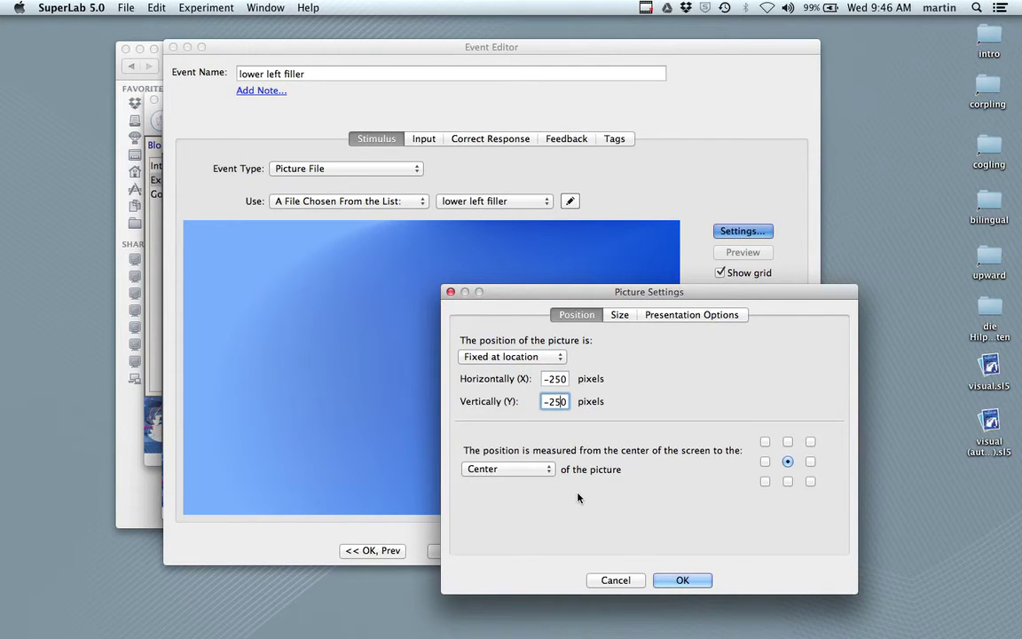
pyautogui.click(685, 582)
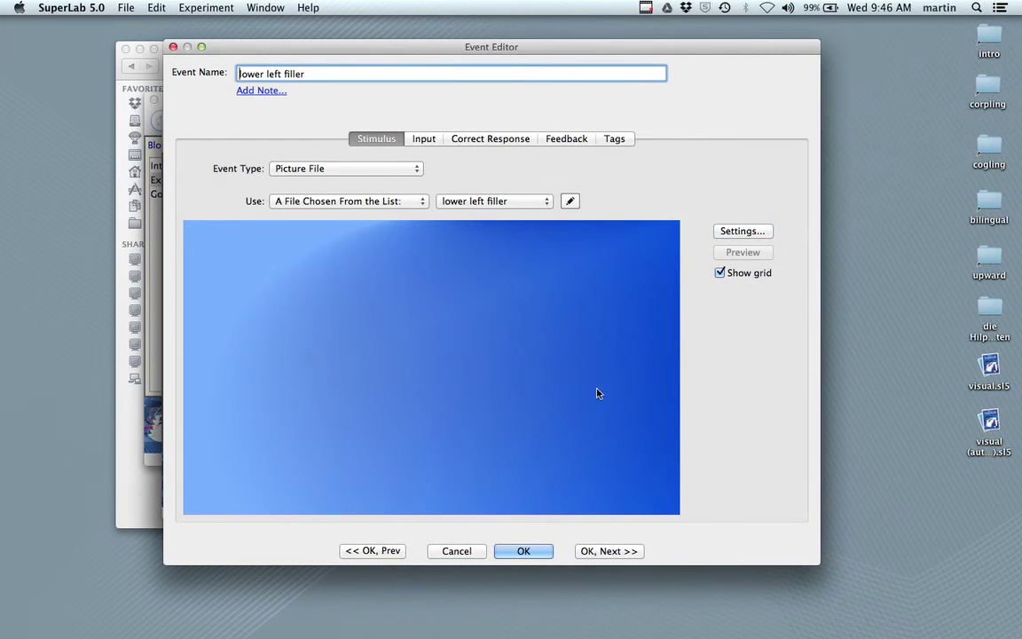
pyautogui.click(618, 550)
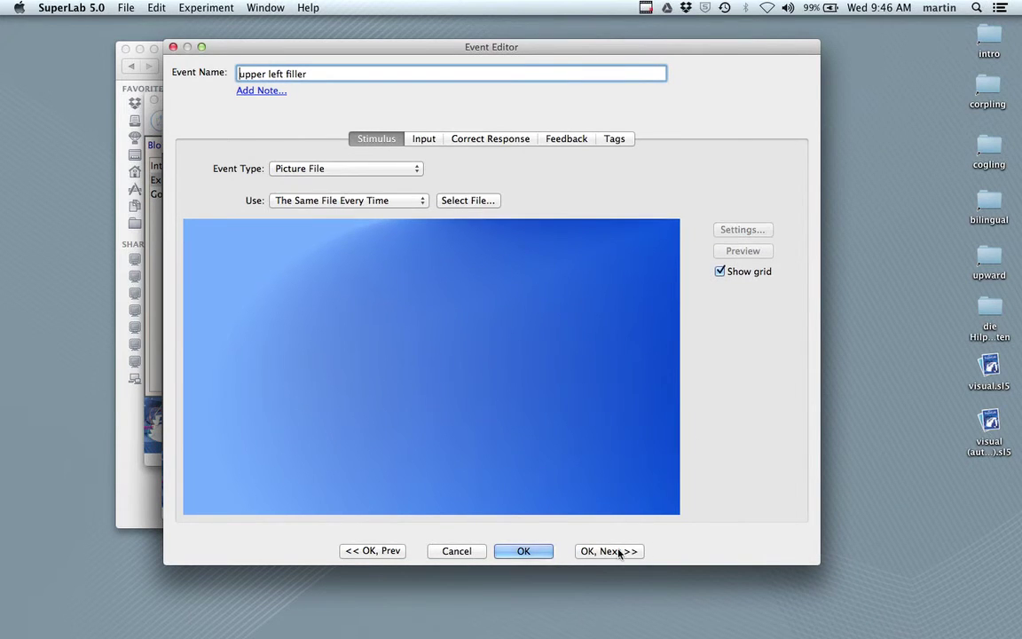
# Step: Set the "upper left filler" event to use a file chosen from the "upper left filler" list
pyautogui.click(373, 202)
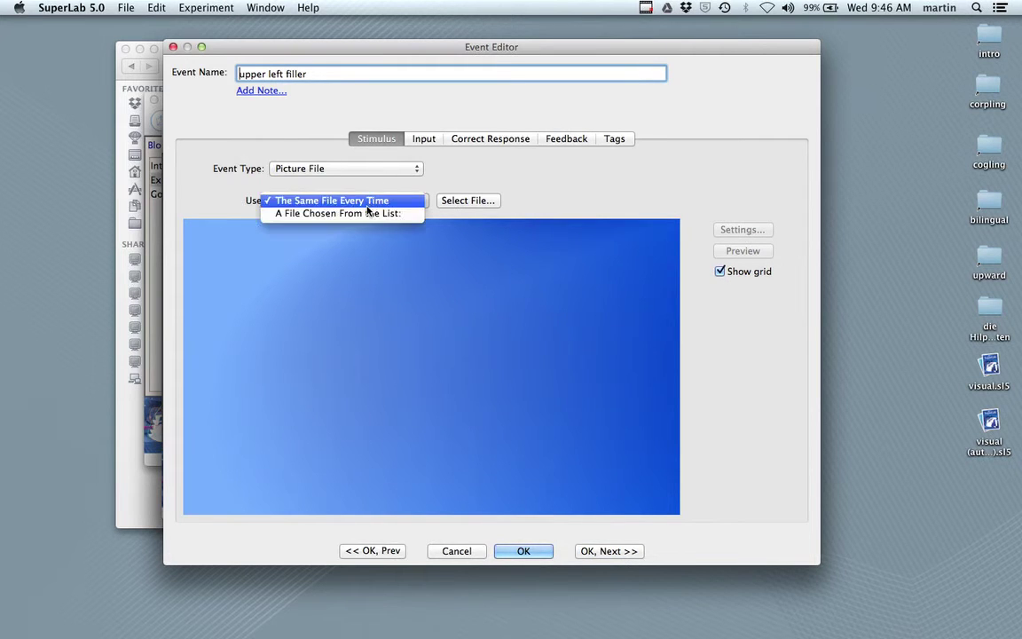
pyautogui.click(369, 214)
pyautogui.click(488, 204)
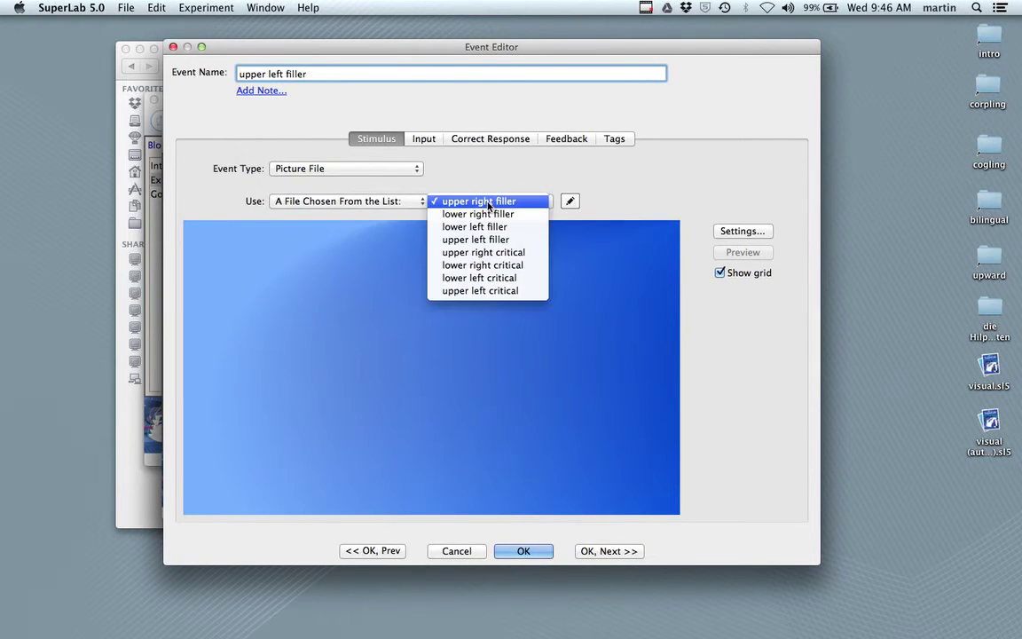
pyautogui.click(486, 236)
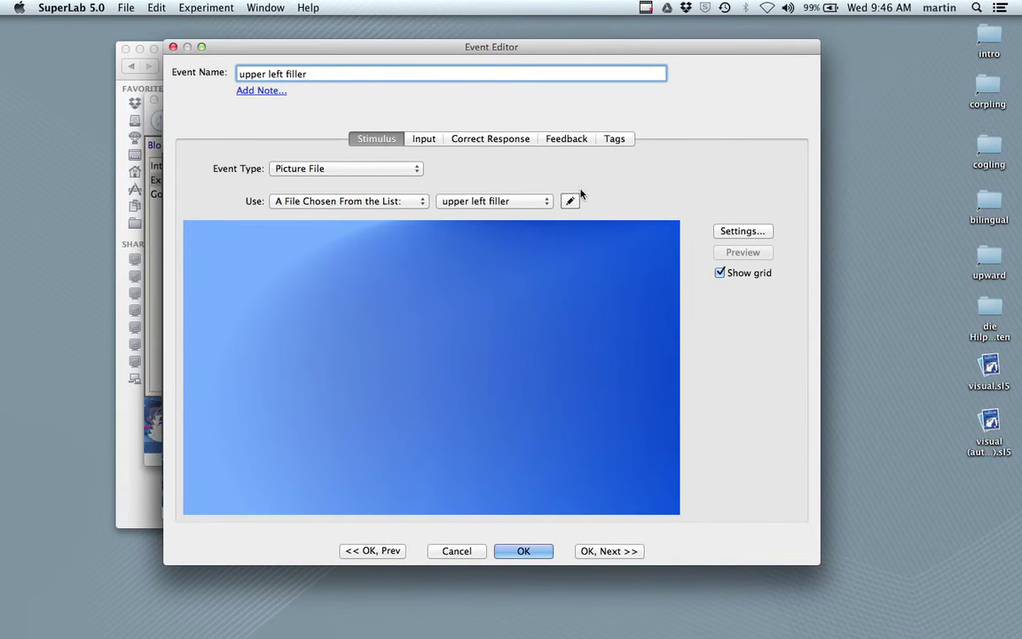
# Step: Position the "upper left filler" picture at -250 pixels horizontally and 250 pixels vertically and save the event
pyautogui.click(748, 232)
pyautogui.click(544, 378)
pyautogui.write('250')
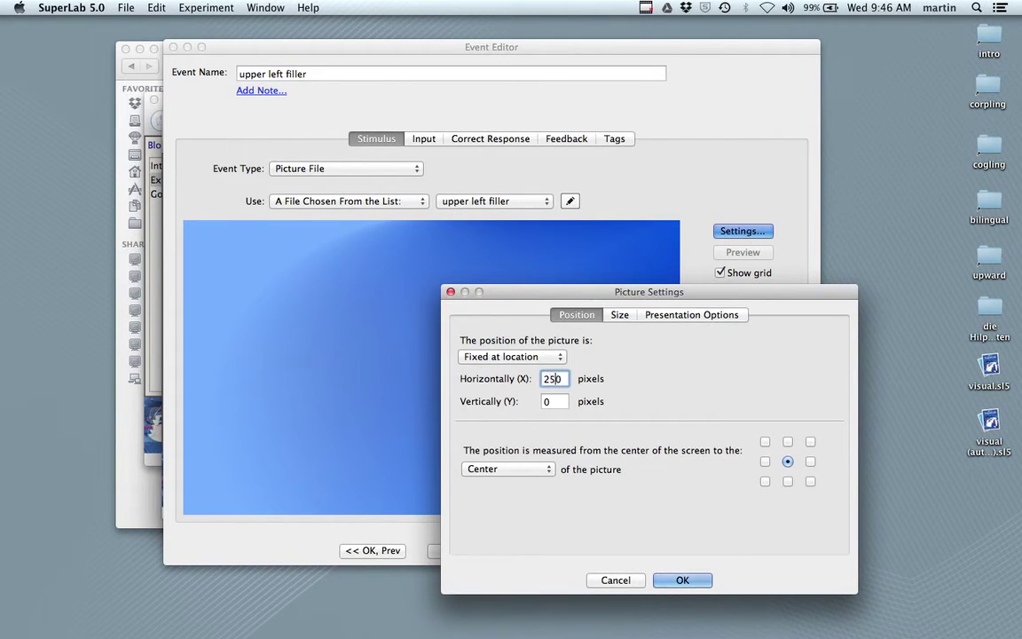
pyautogui.click(551, 401)
pyautogui.click(546, 379)
pyautogui.write('-')
pyautogui.press('Tab')
pyautogui.press('BackSpace')
pyautogui.write('250')
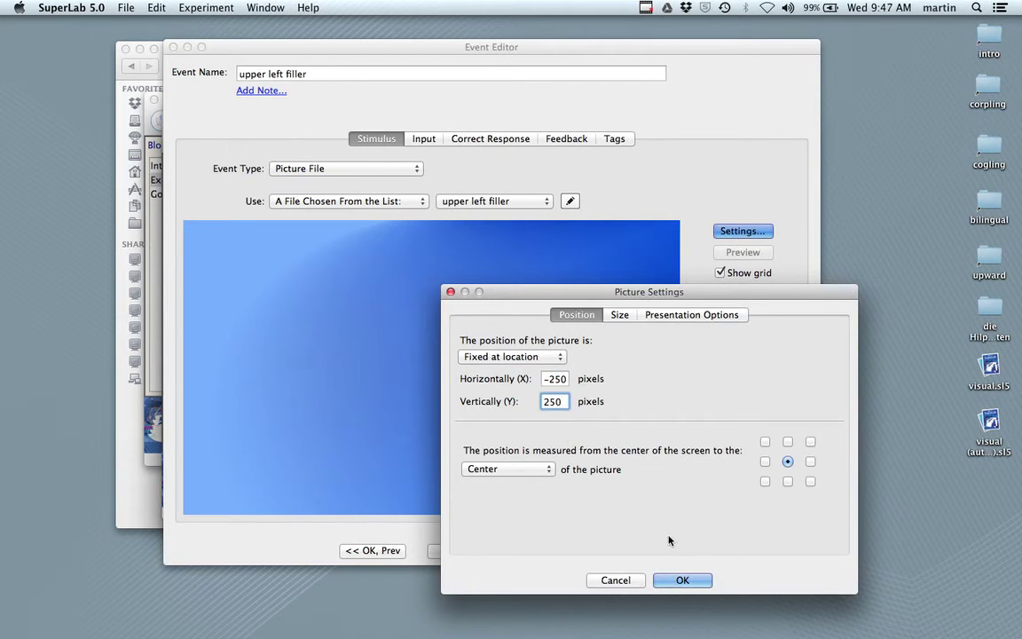
pyautogui.click(682, 580)
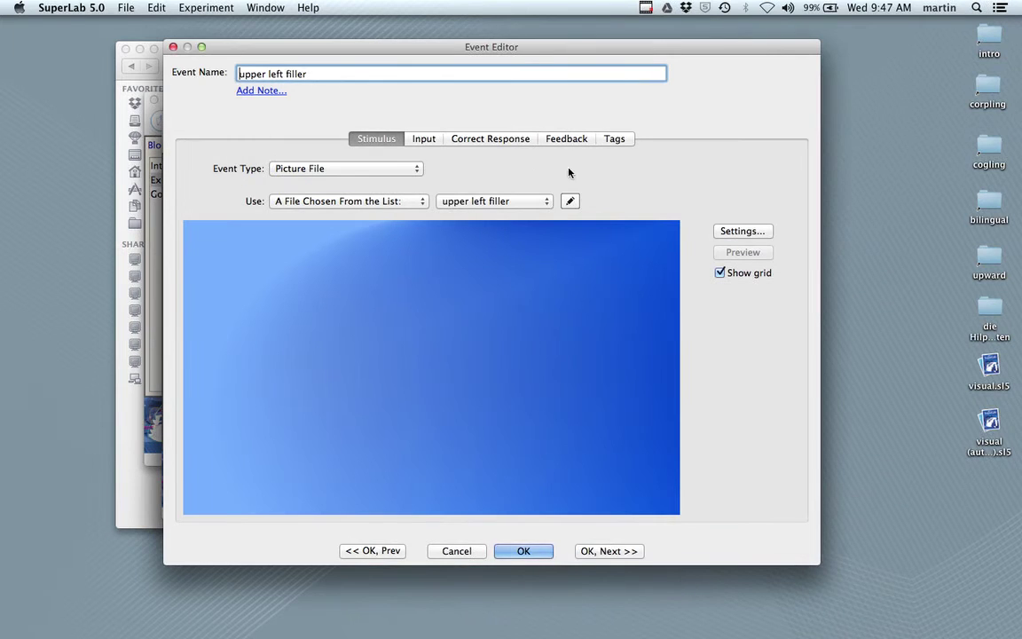
pyautogui.click(618, 556)
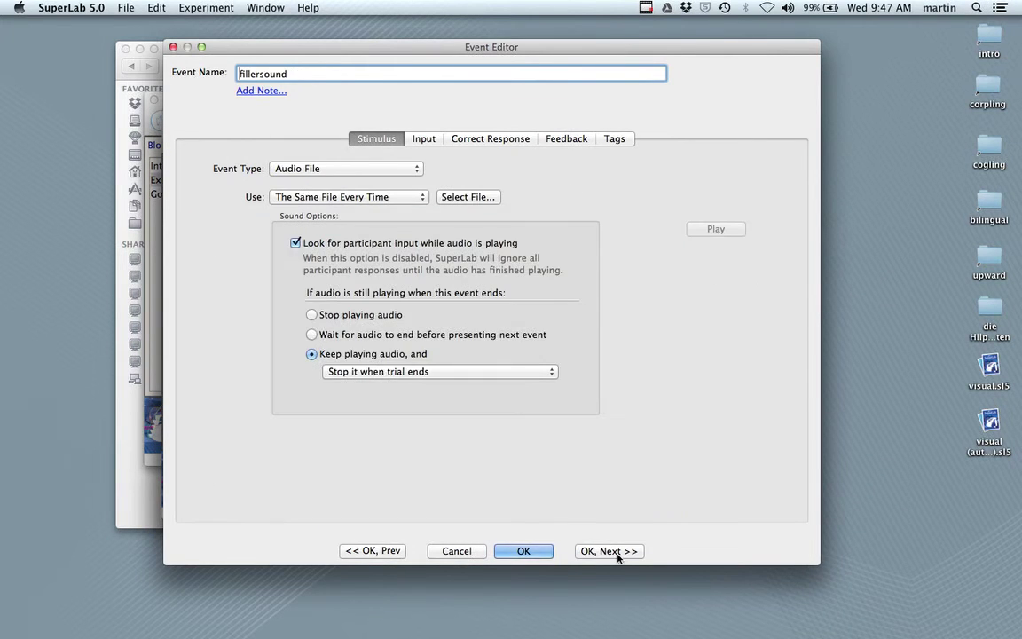
# Step: Skip the "fillersound" event and set the "upper right critical" event to use a file from the "upper right critical" list
pyautogui.click(619, 557)
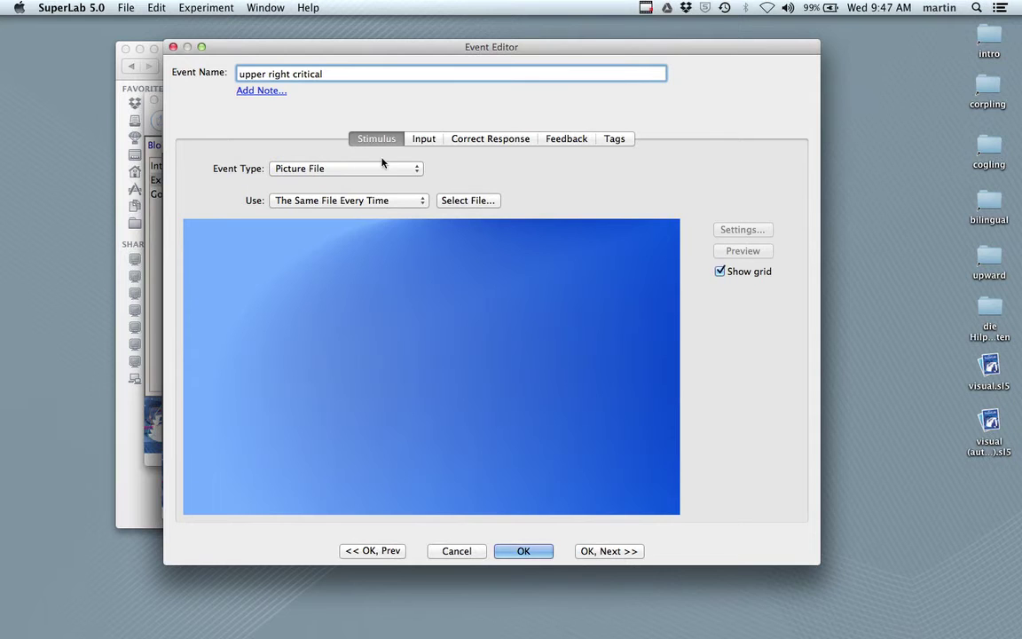
pyautogui.click(396, 204)
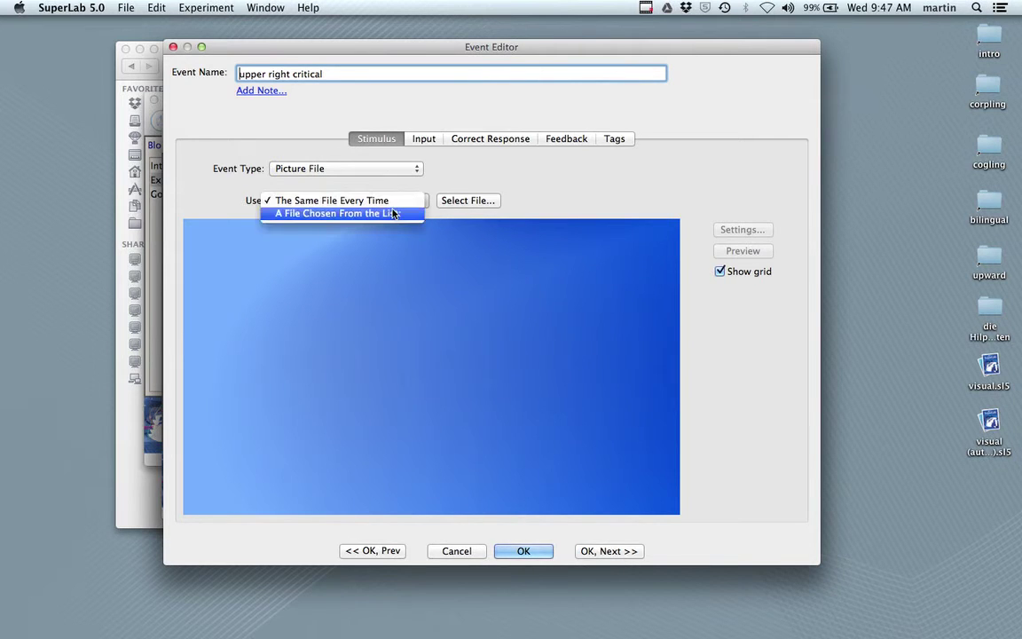
pyautogui.click(390, 215)
pyautogui.click(477, 202)
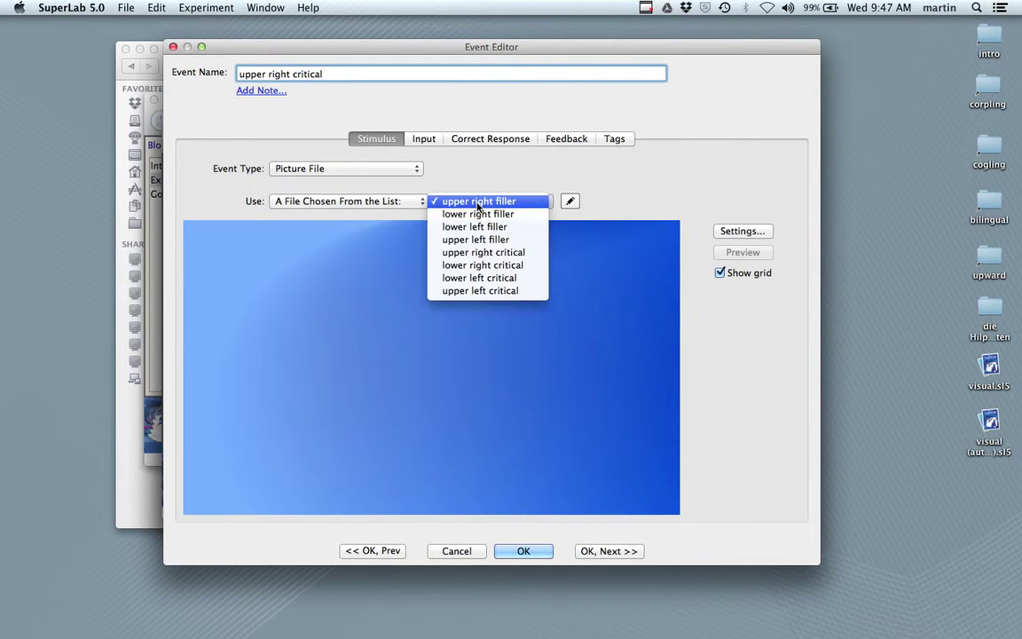
pyautogui.click(453, 254)
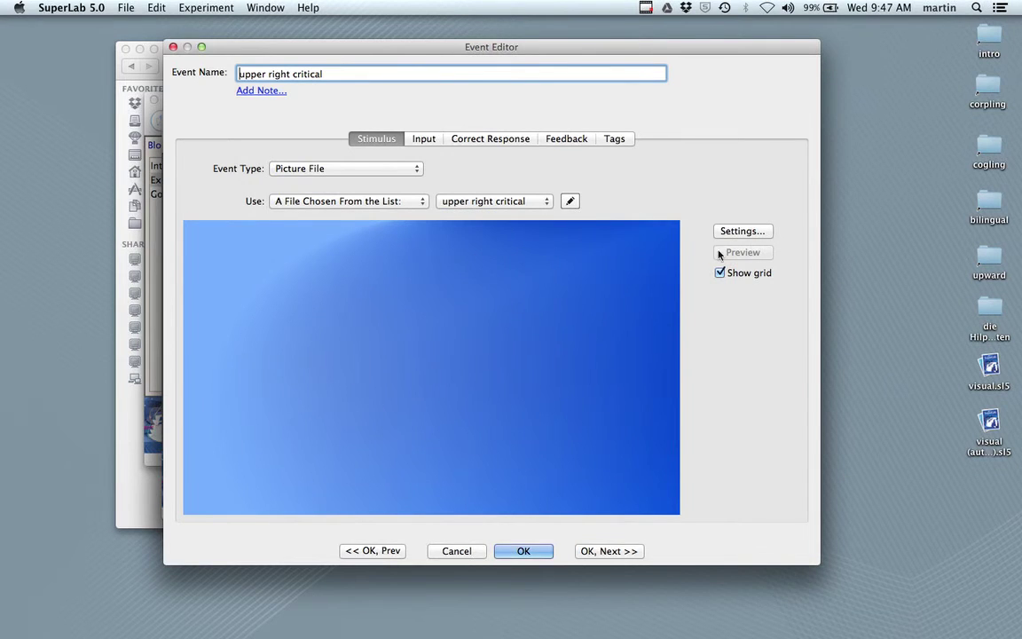
# Step: Position the "upper right critical" picture at 250 pixels horizontally and 250 pixels vertically and save the event
pyautogui.click(743, 230)
pyautogui.doubleClick(551, 380)
pyautogui.write('250')
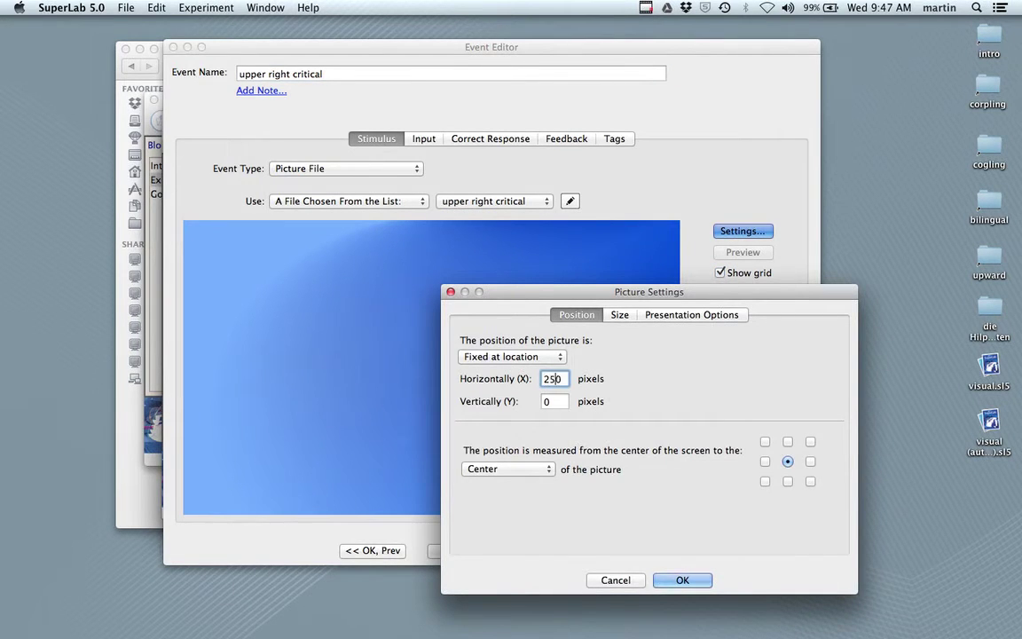
pyautogui.doubleClick(551, 401)
pyautogui.write('250')
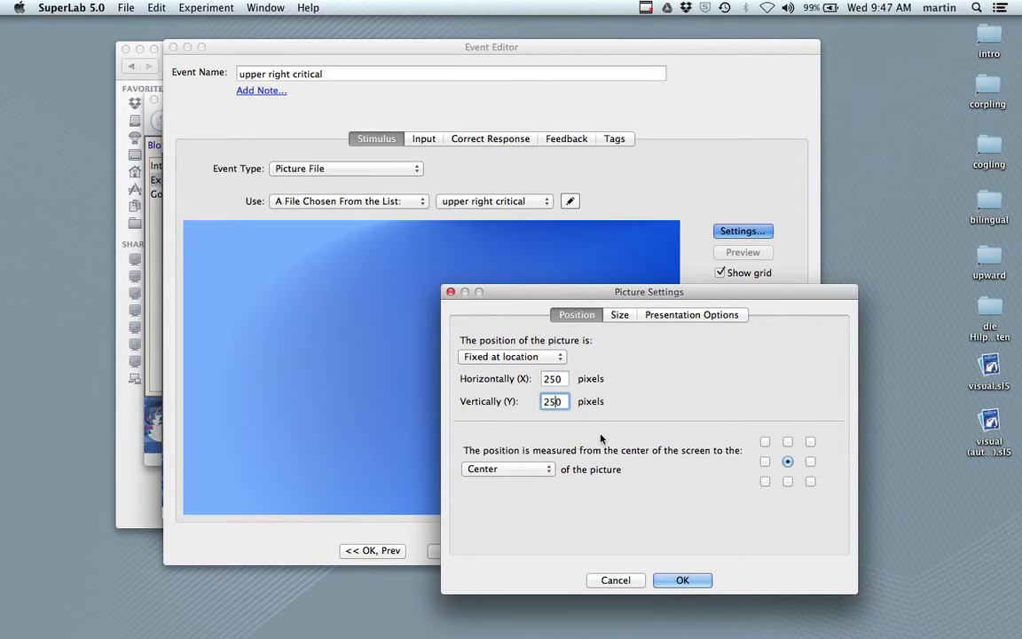
pyautogui.click(668, 579)
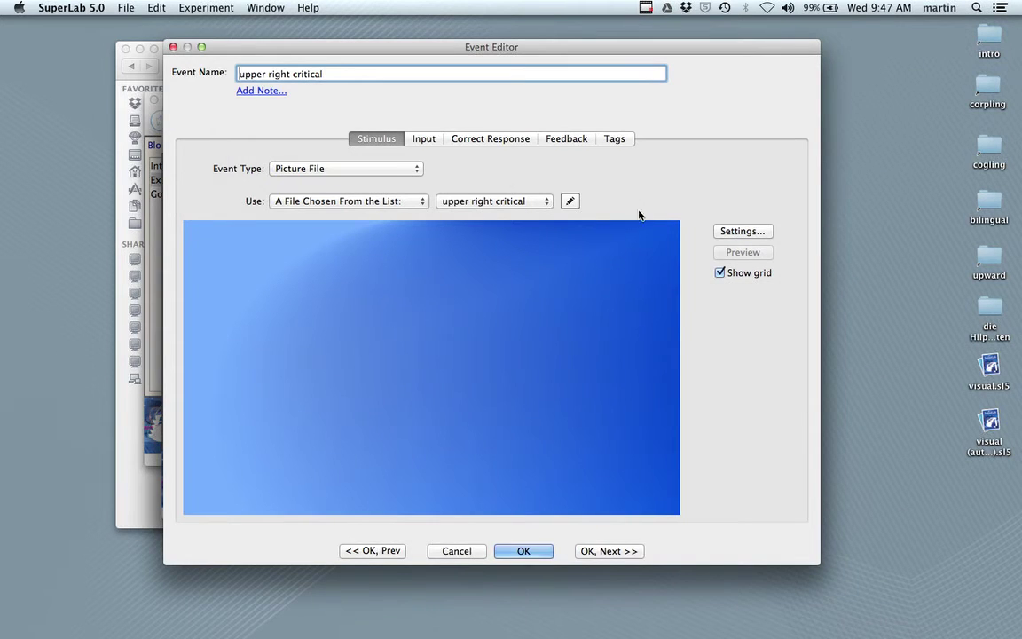
pyautogui.click(605, 551)
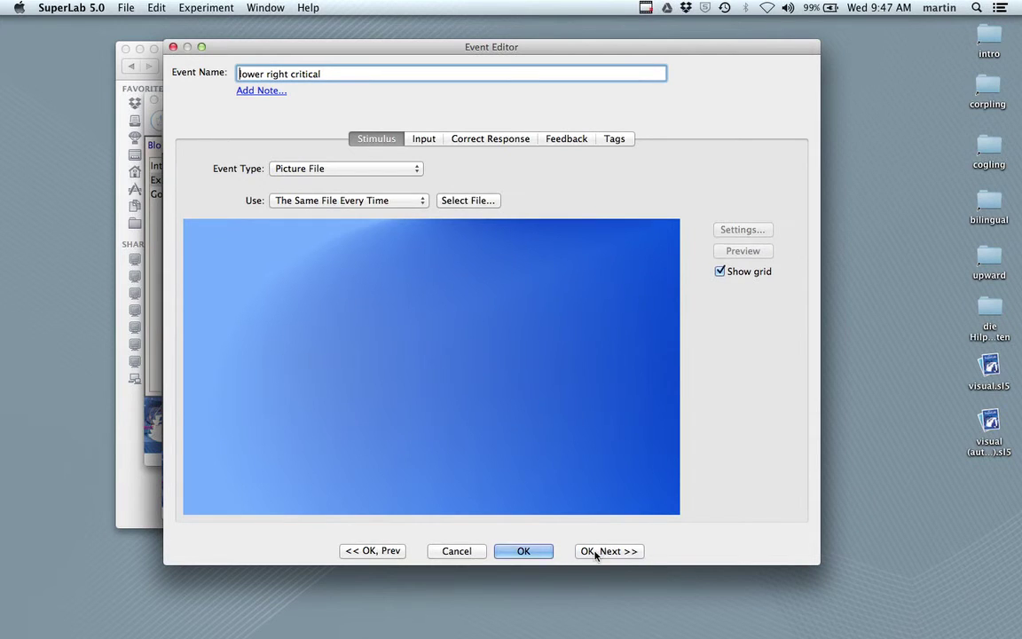
# Step: Set the "lower right critical" event to use a file chosen from the "lower right critical" list
pyautogui.click(395, 200)
pyautogui.click(384, 217)
pyautogui.click(494, 203)
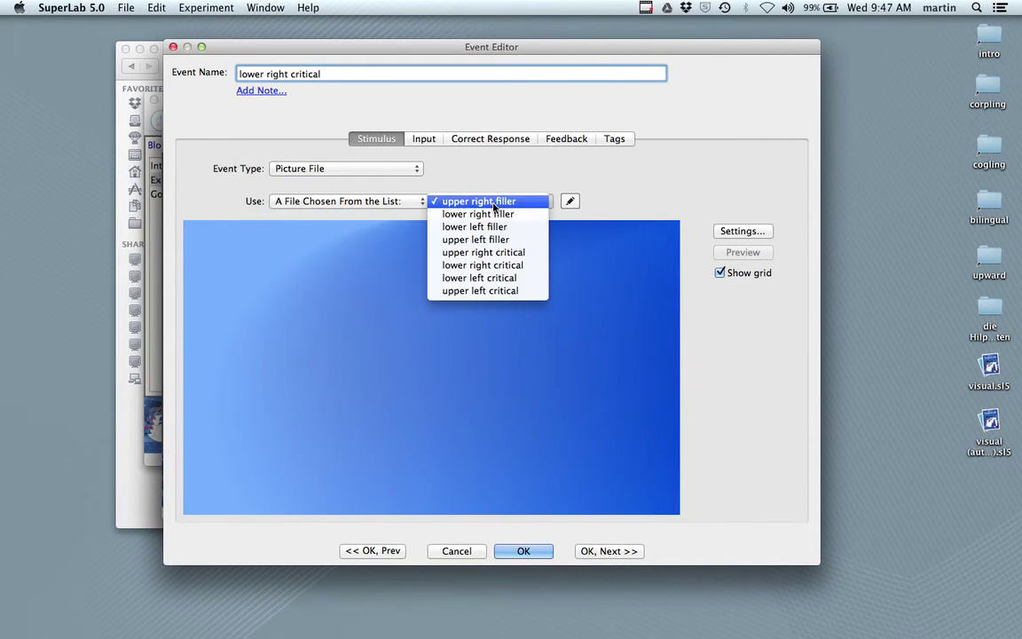
pyautogui.click(486, 264)
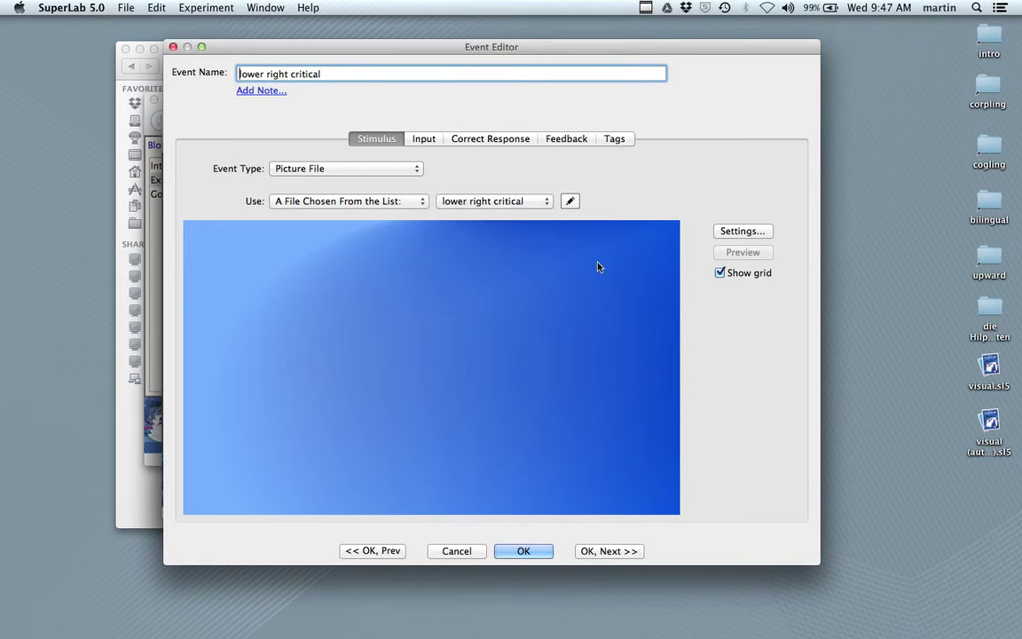
# Step: Position the "lower right critical" picture at 250 pixels horizontally and -250 pixels vertically and save the event
pyautogui.click(742, 232)
pyautogui.click(547, 379)
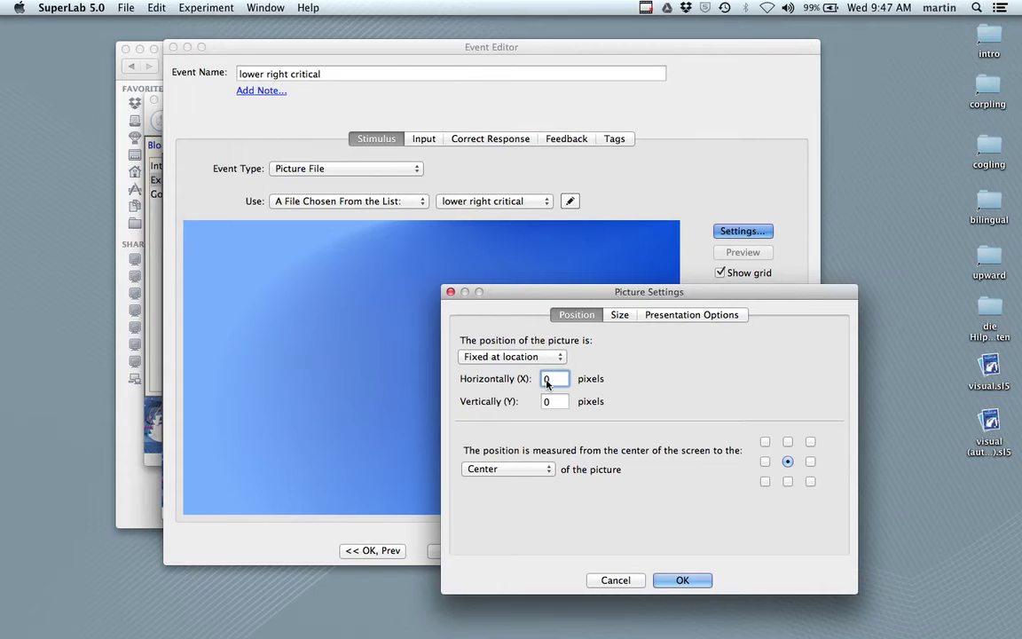
pyautogui.write('25')
pyautogui.click(547, 401)
pyautogui.write('-25')
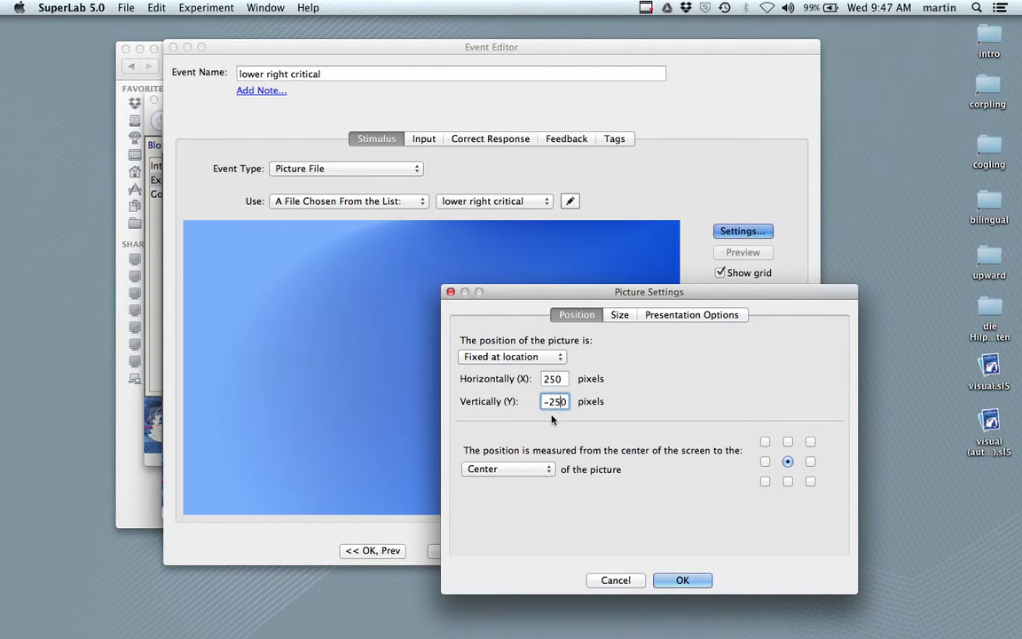
pyautogui.click(683, 581)
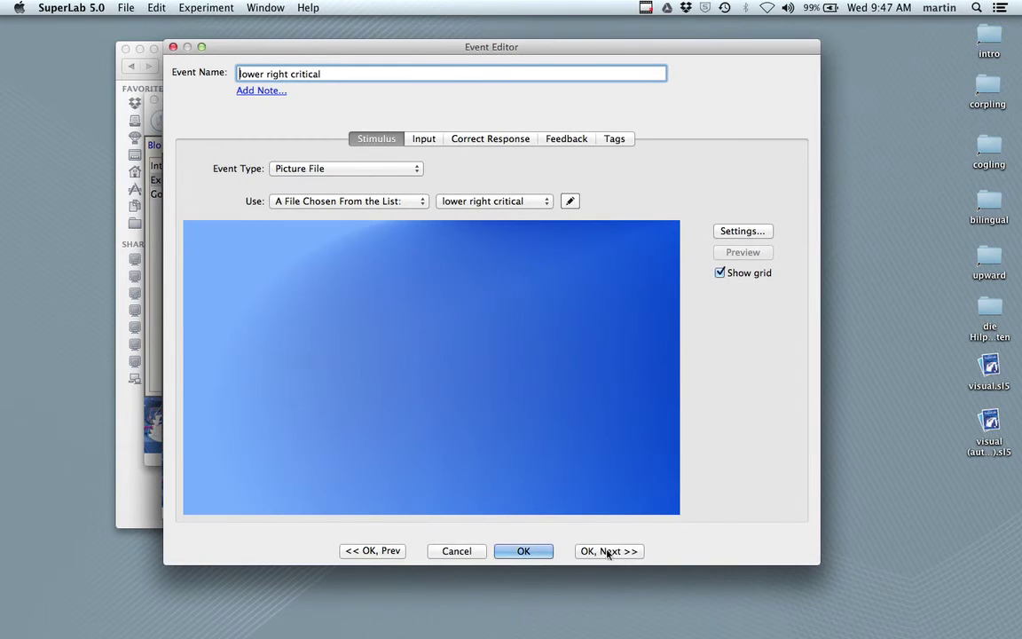
pyautogui.click(608, 551)
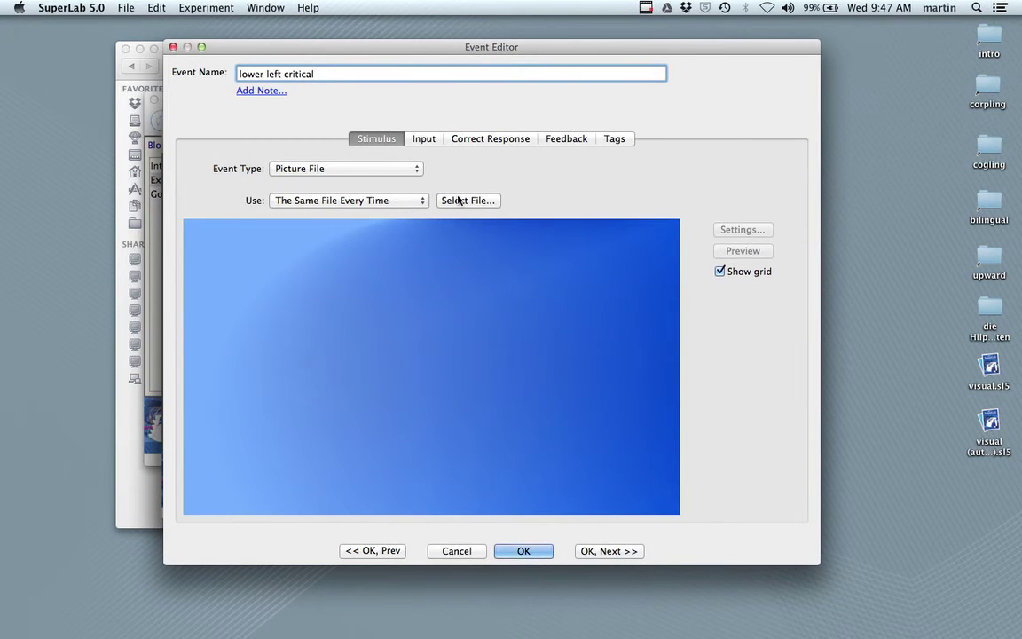
# Step: Set the "lower left critical" event to use a file chosen from the "lower left critical" list
pyautogui.click(403, 201)
pyautogui.click(396, 214)
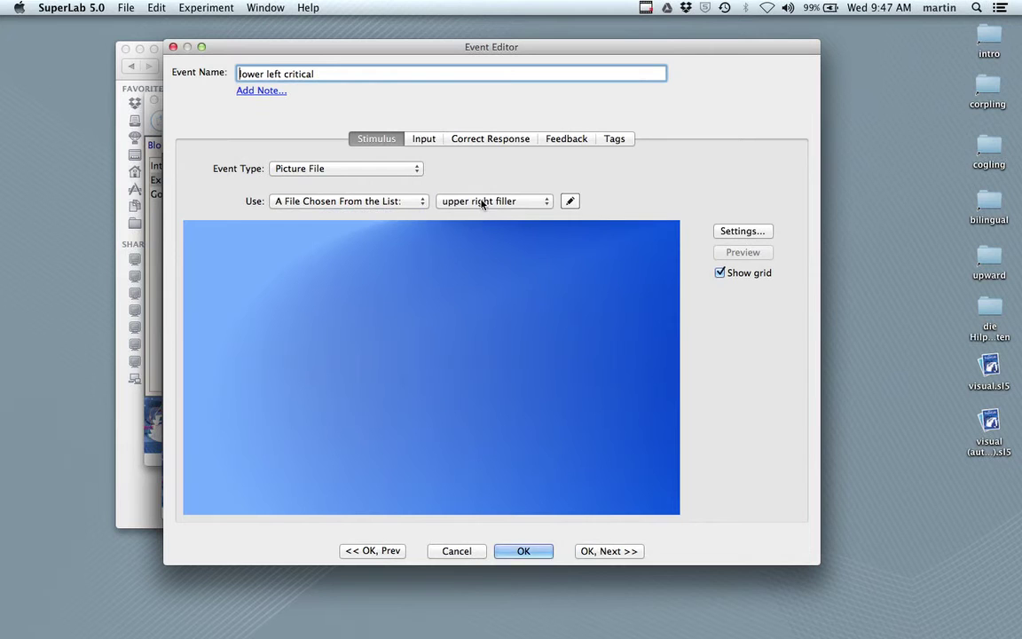
pyautogui.click(483, 201)
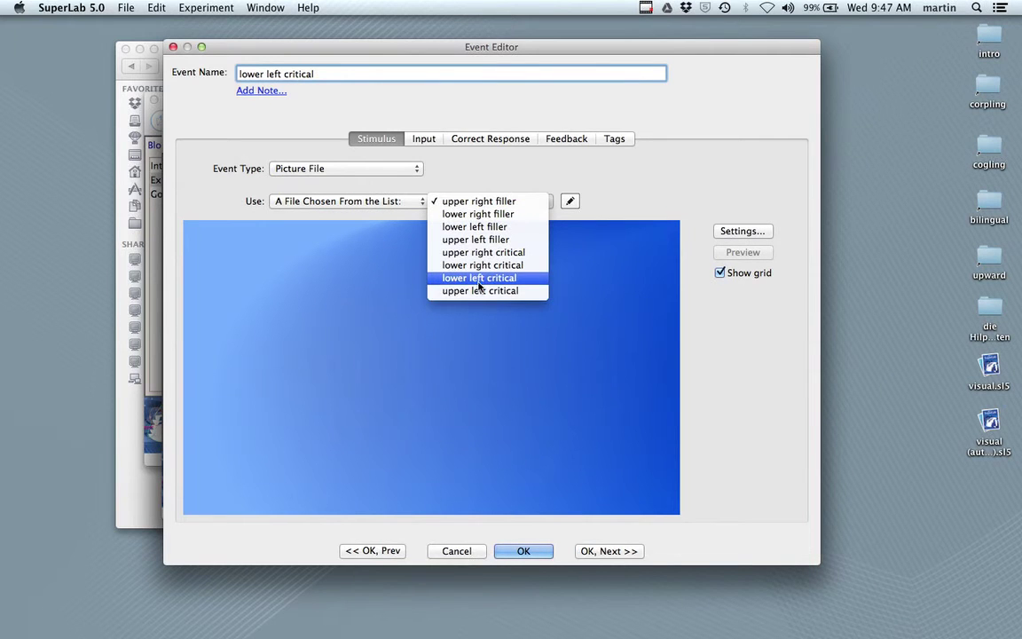
pyautogui.click(479, 284)
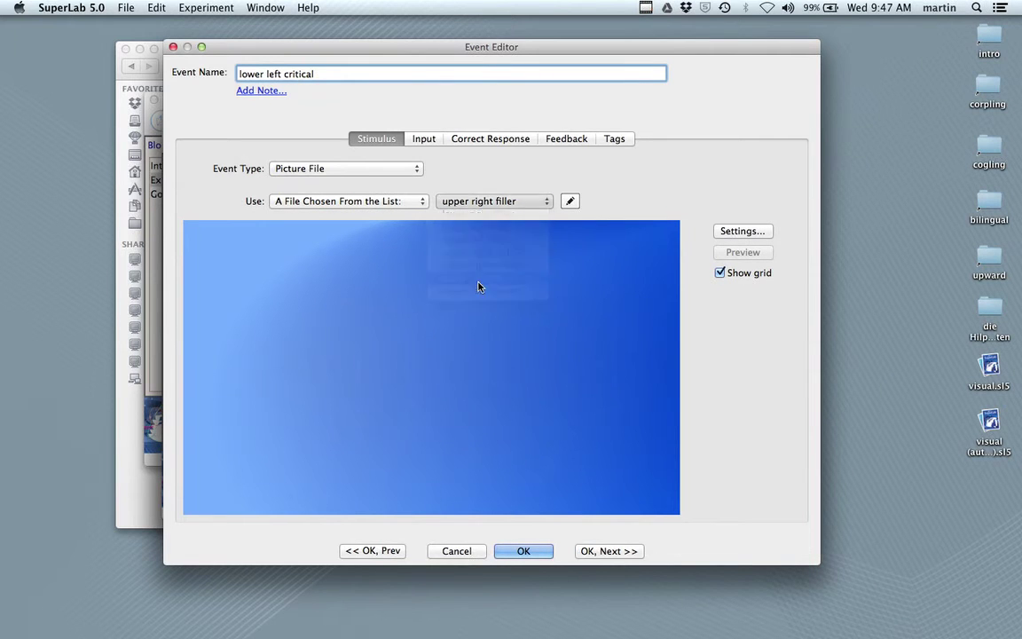
# Step: Position the "lower left critical" picture at -250 pixels horizontally and -250 pixels vertically and save the event
pyautogui.click(763, 232)
pyautogui.click(547, 378)
pyautogui.write('-250')
pyautogui.click(546, 401)
pyautogui.write('-25')
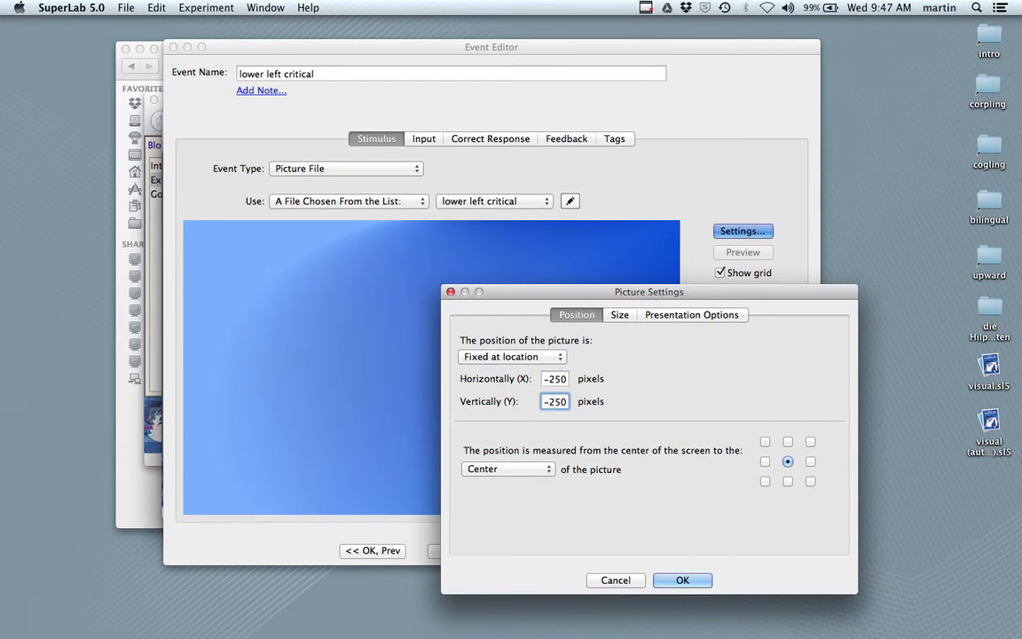
pyautogui.click(685, 582)
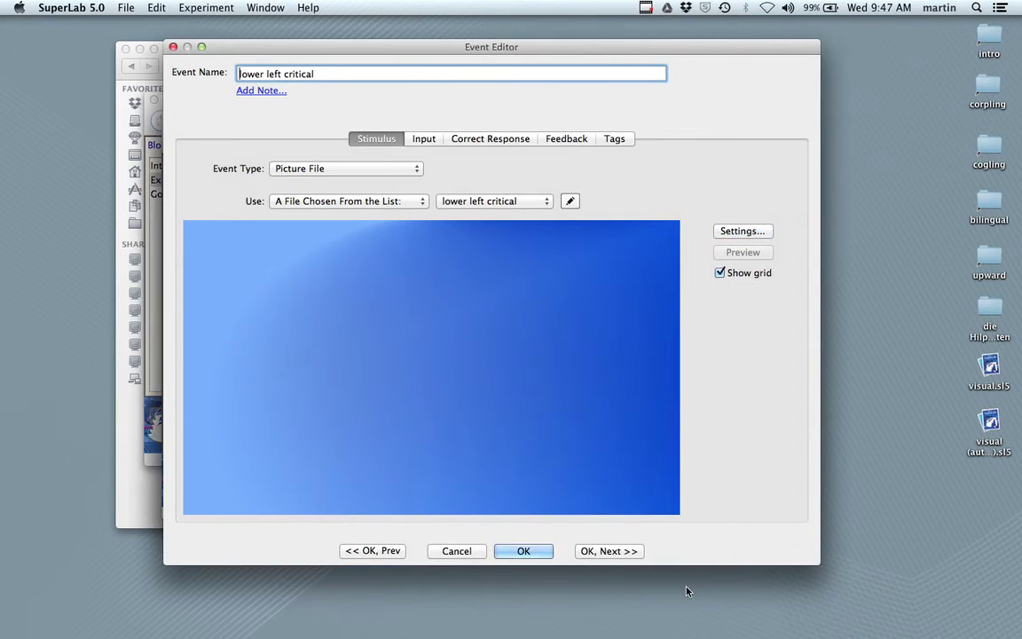
pyautogui.click(618, 551)
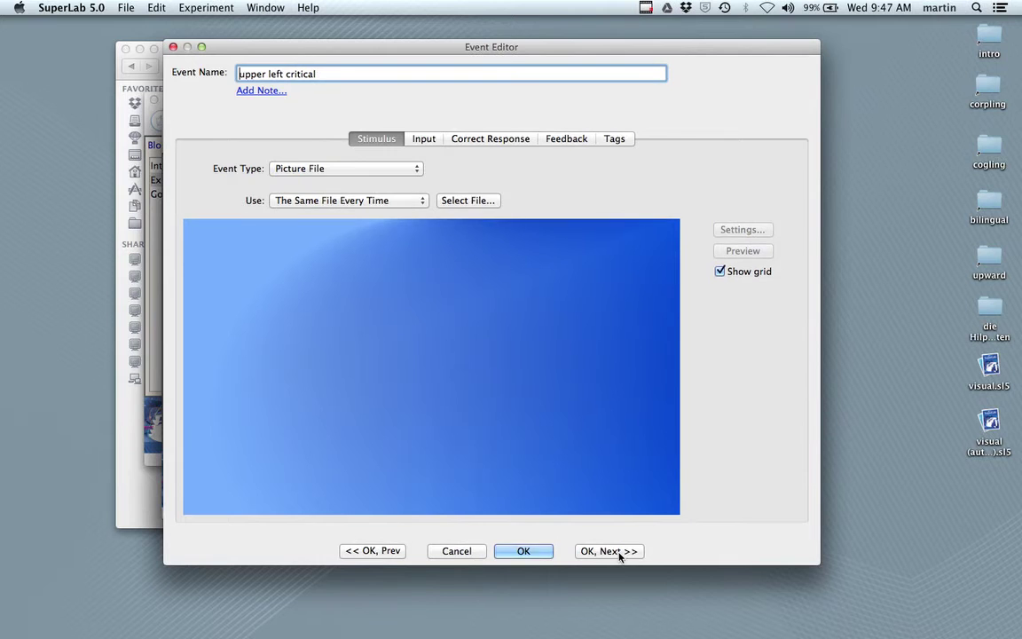
# Step: Set the "upper left critical" event to use a file chosen from the "upper left critical" list
pyautogui.click(390, 202)
pyautogui.click(386, 217)
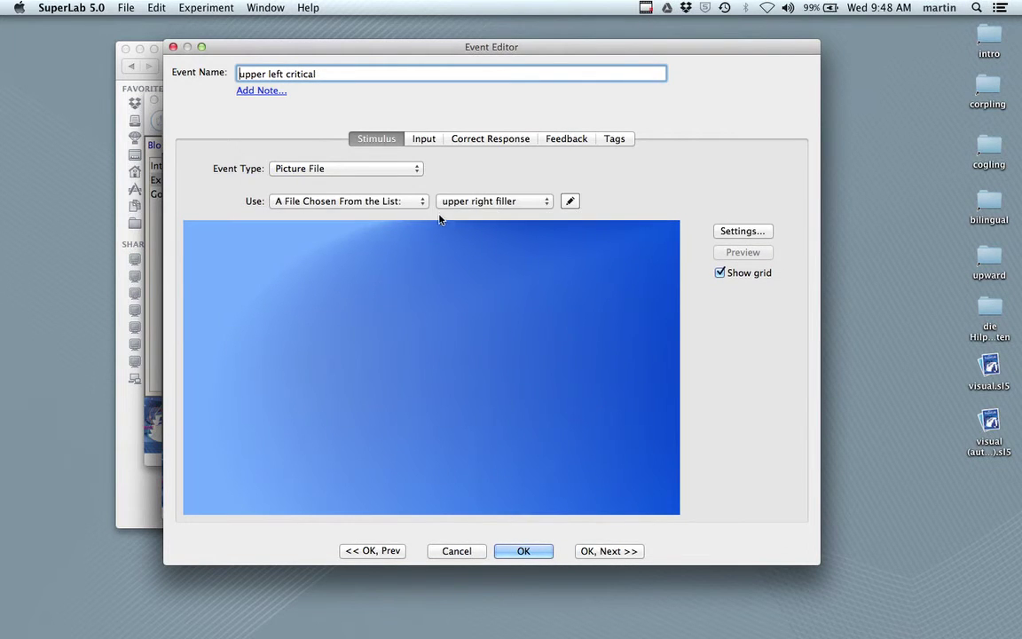
pyautogui.click(498, 202)
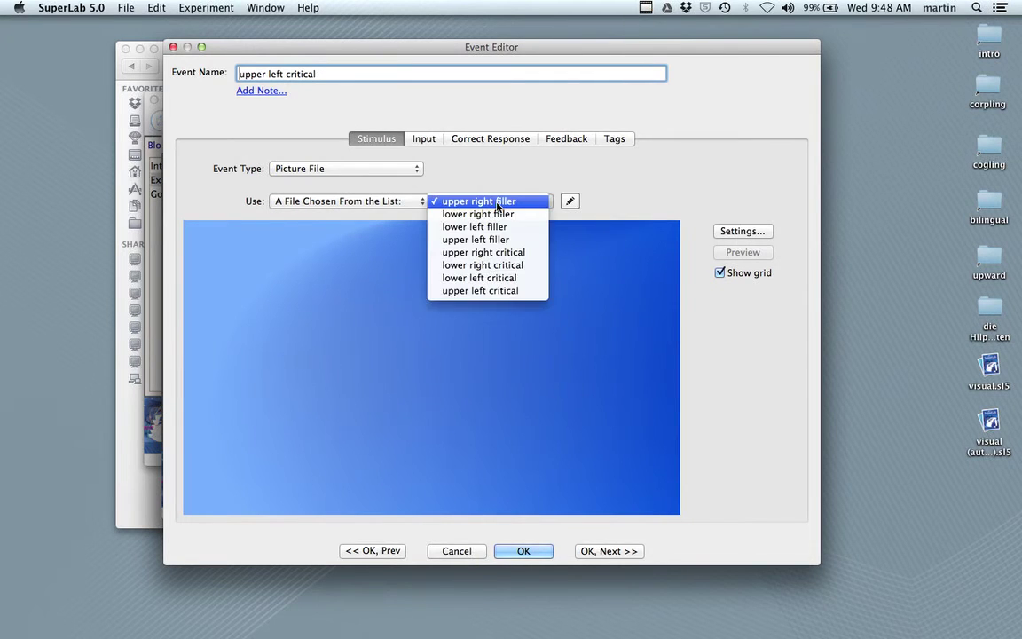
pyautogui.click(480, 291)
# Step: Position the "upper left critical" picture at -250 pixels horizontally and 250 pixels vertically, then save and close the event
pyautogui.click(744, 231)
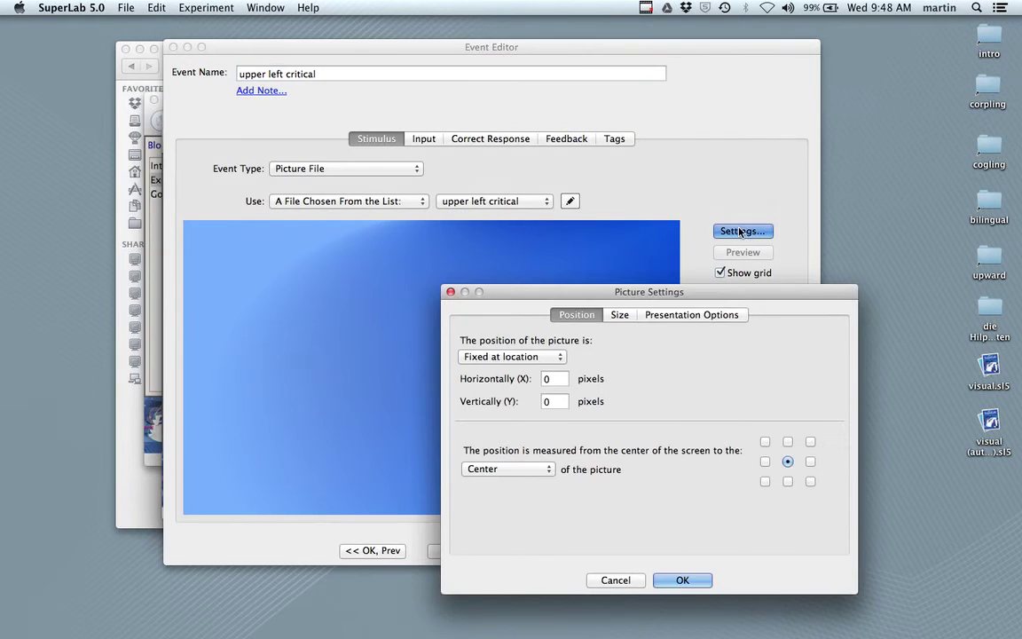
pyautogui.click(544, 379)
pyautogui.write('20')
pyautogui.press('BackSpace')
pyautogui.press('BackSpace')
pyautogui.write('-25')
pyautogui.click(546, 404)
pyautogui.write('25')
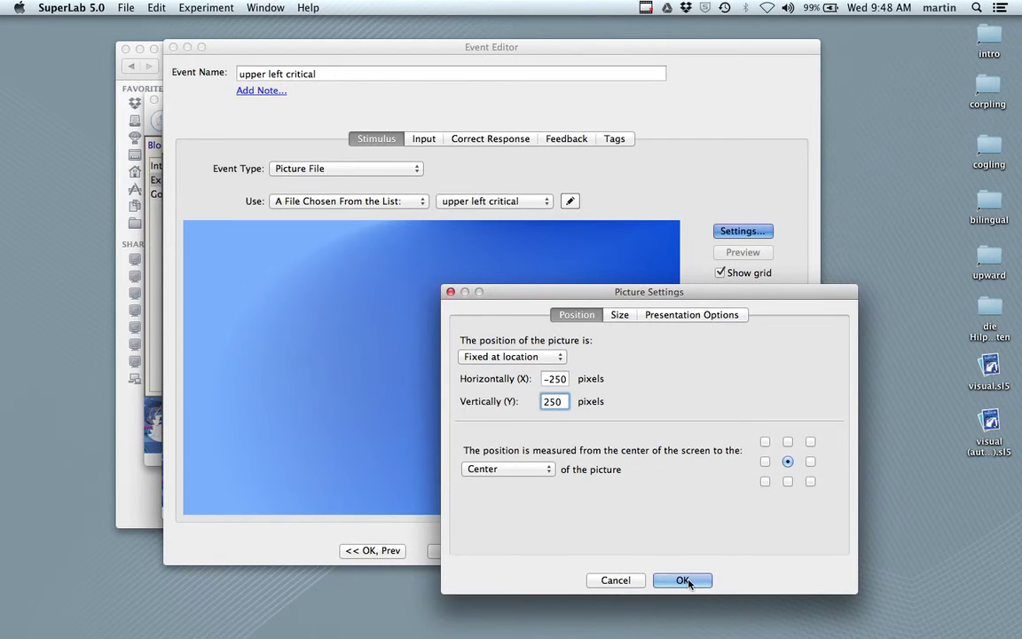
pyautogui.click(676, 579)
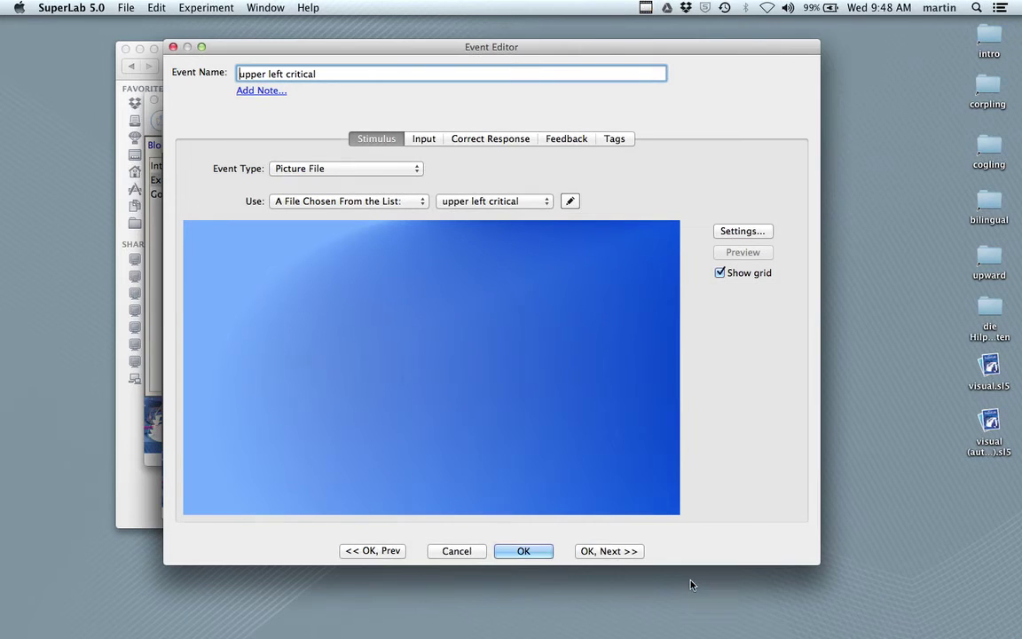
pyautogui.click(524, 551)
# Step: In the experiment's participant input settings, start a new Mouse or Touch Screen response named "upper right"
pyautogui.click(207, 138)
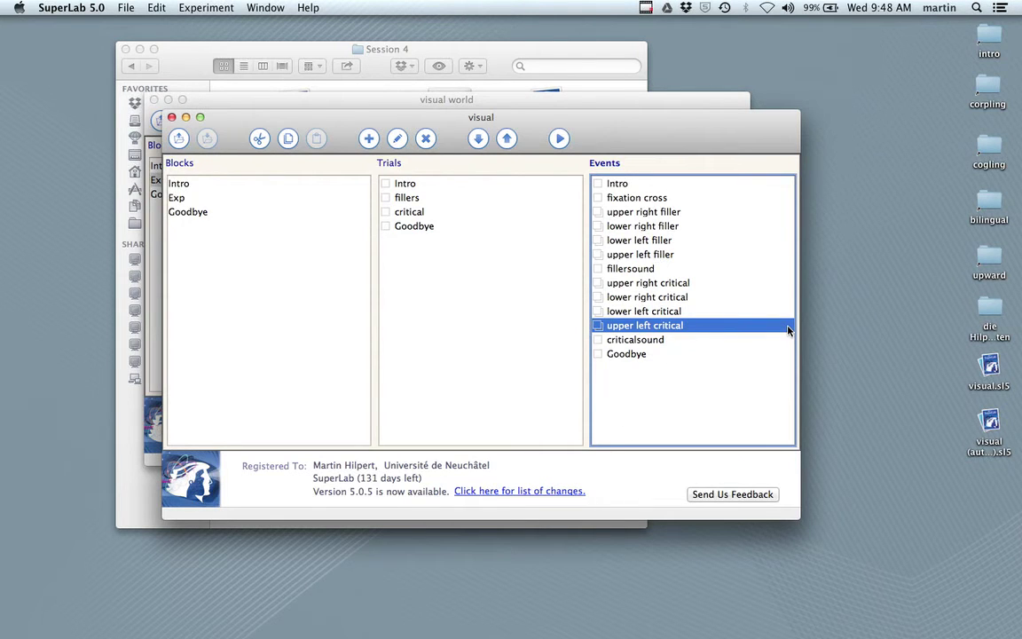
pyautogui.click(200, 9)
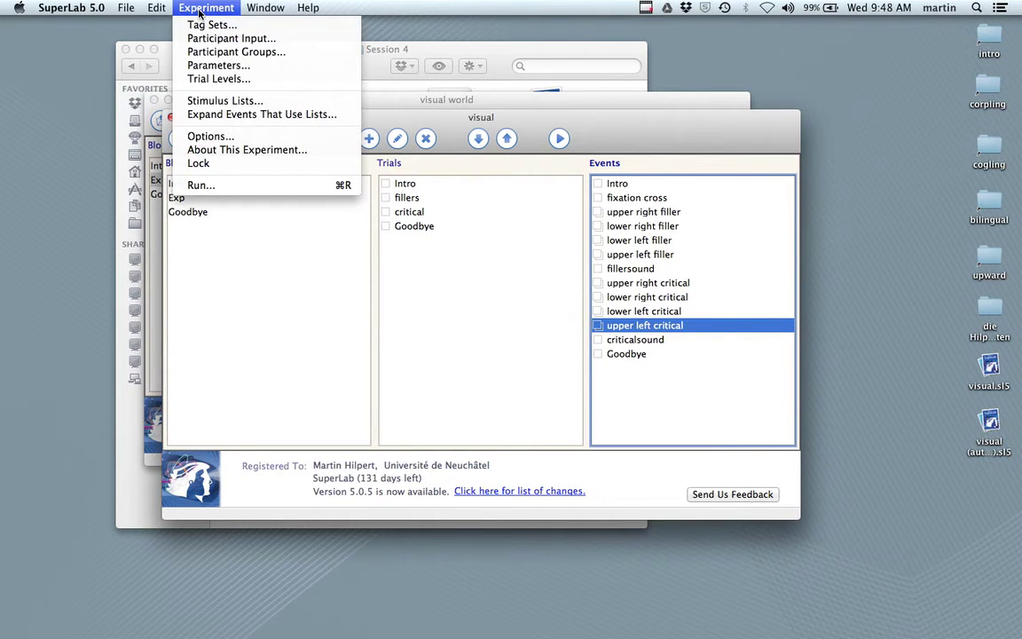
pyautogui.click(232, 39)
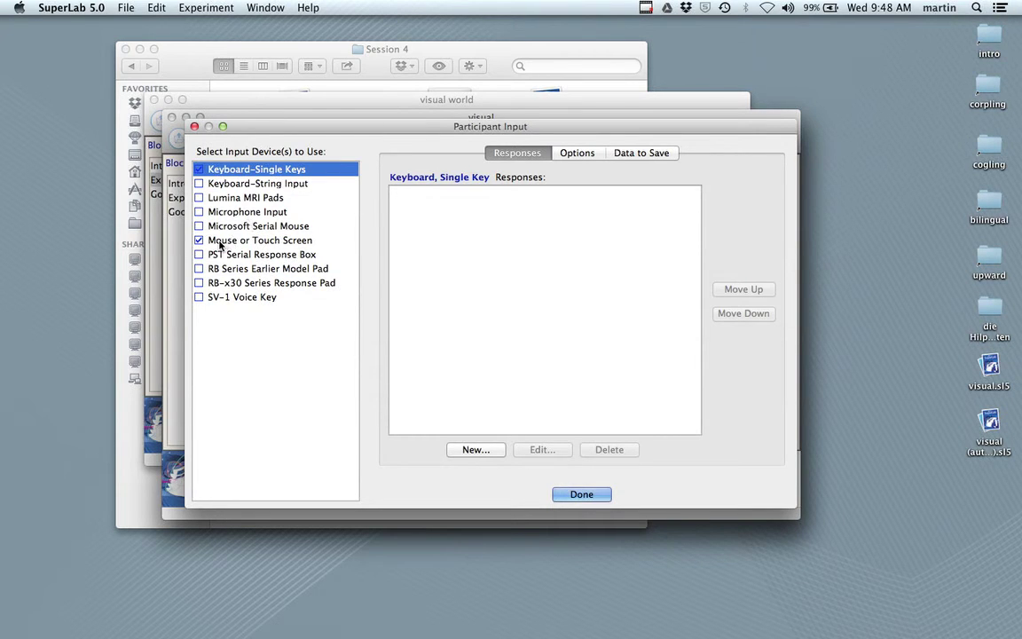
pyautogui.click(260, 241)
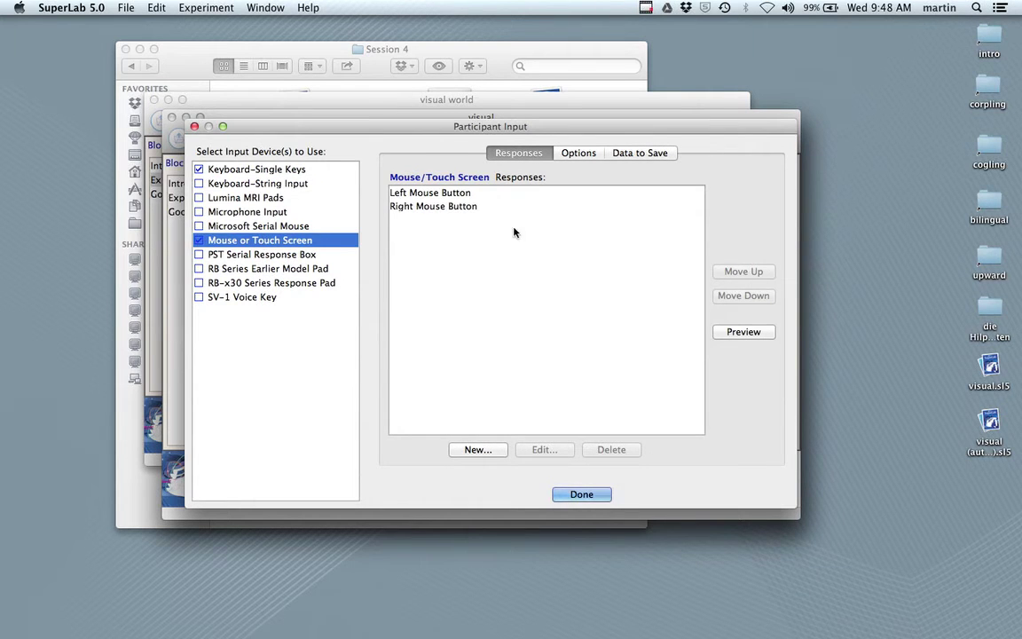
pyautogui.click(476, 449)
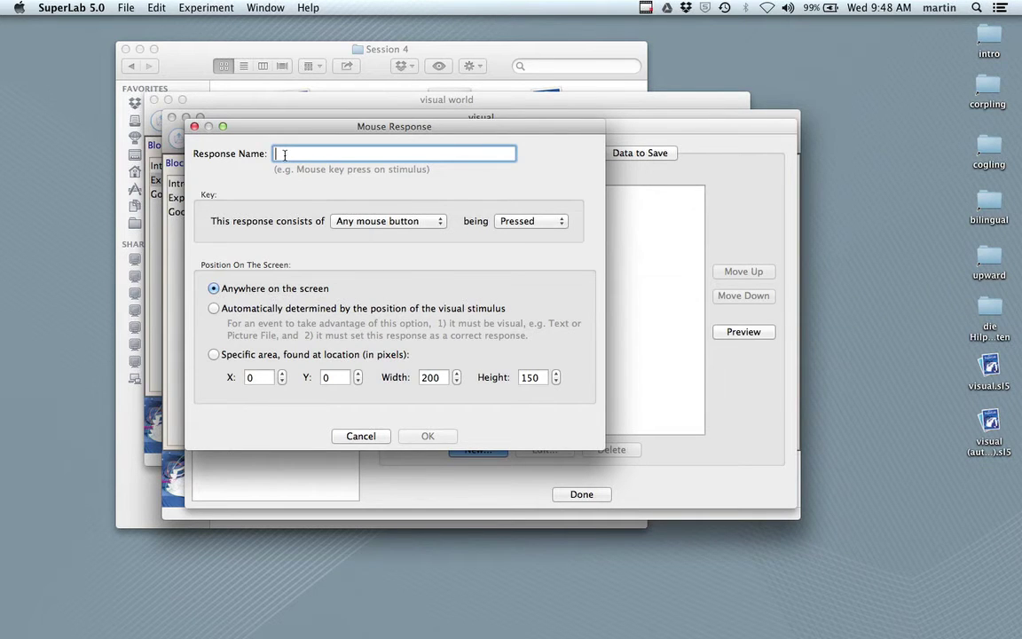
pyautogui.write('upper right')
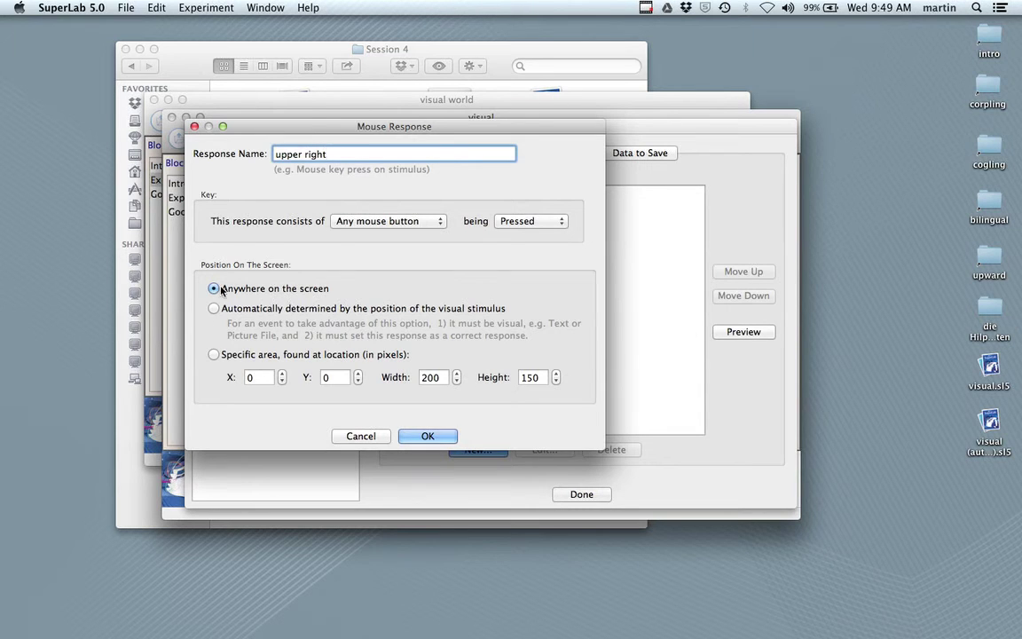
# Step: Limit the "upper right" response to a specific area at X 250, Y 250 with a height of 200 pixels and save it
pyautogui.click(217, 356)
pyautogui.click(260, 378)
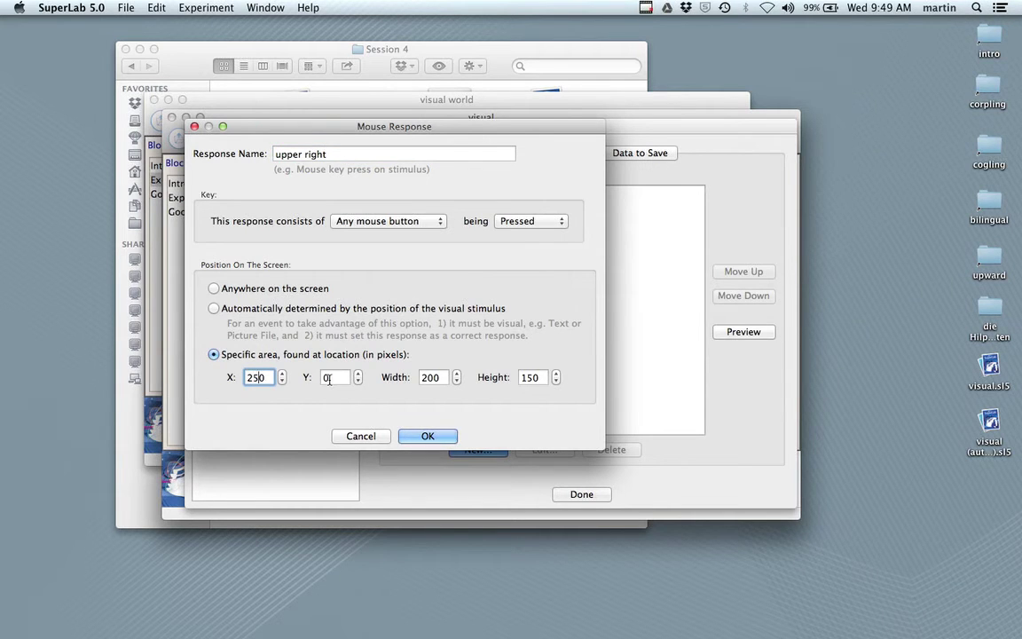
pyautogui.click(326, 378)
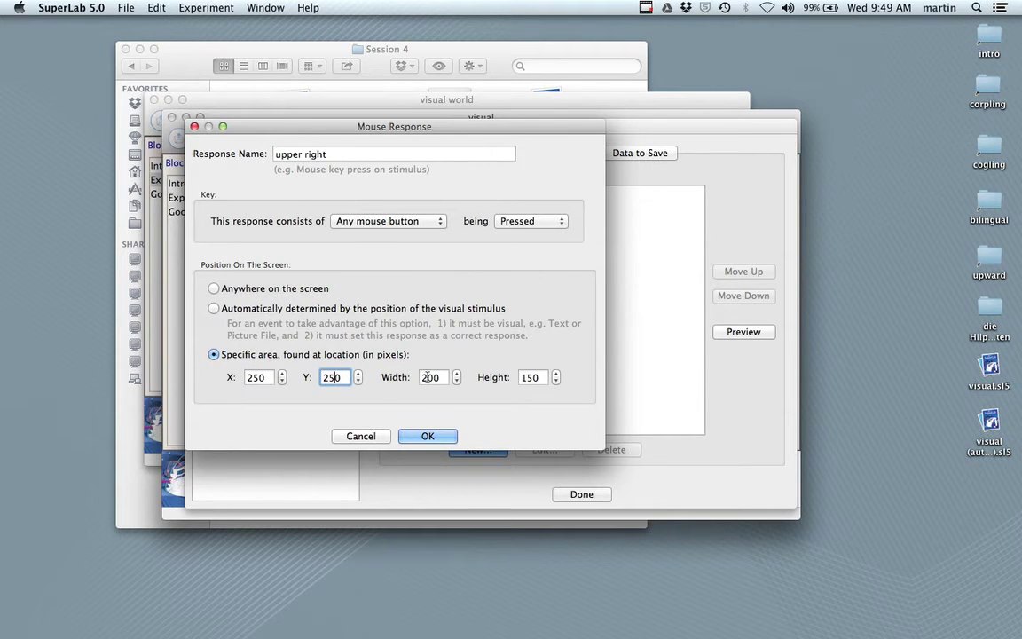
pyautogui.click(530, 379)
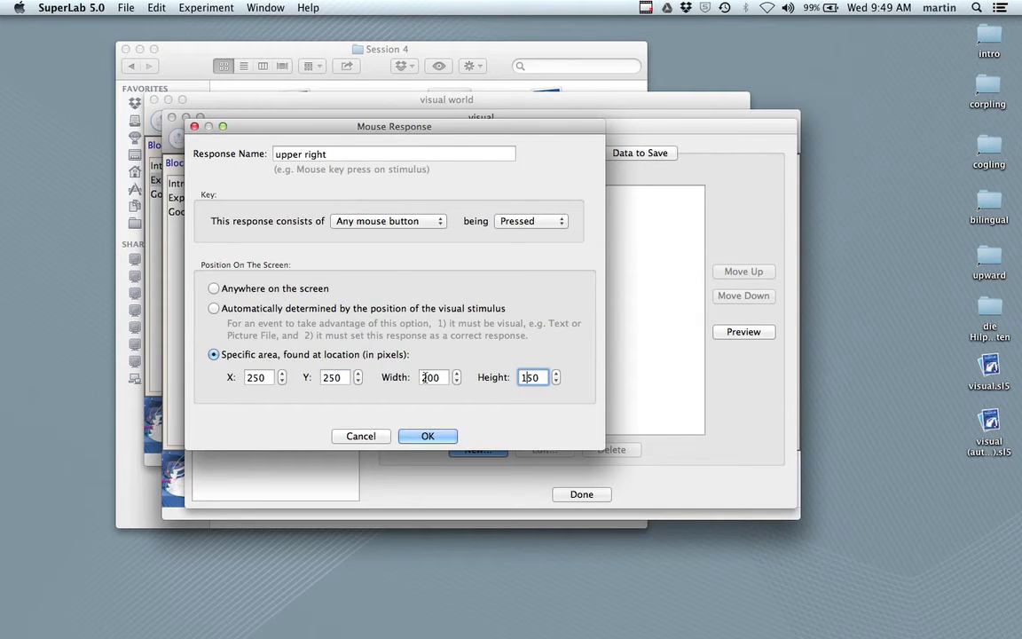
pyautogui.doubleClick(532, 378)
pyautogui.write('200')
pyautogui.click(428, 437)
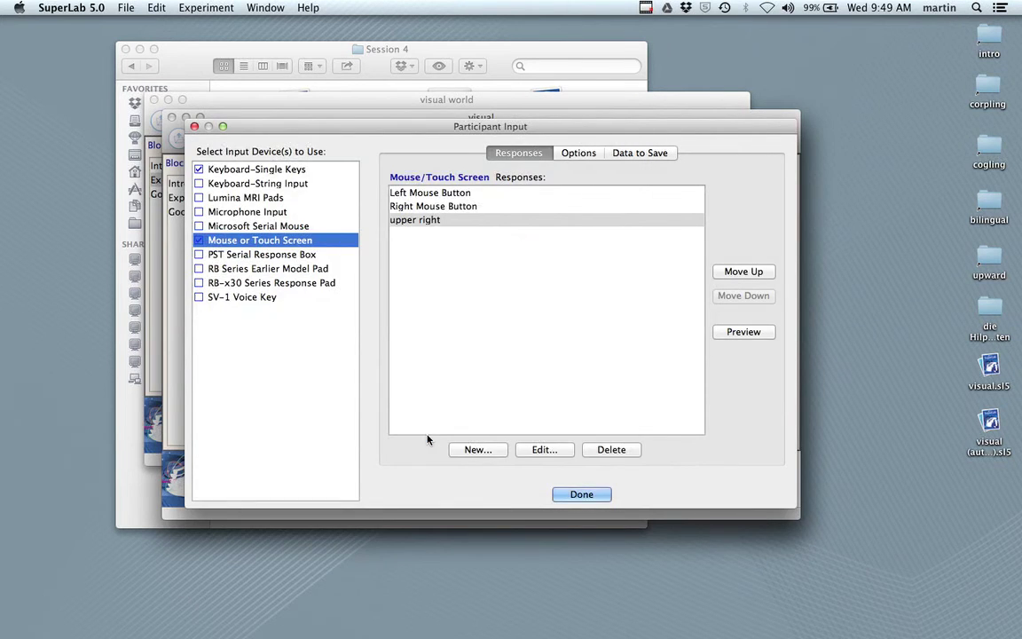
# Step: Delete the Right Mouse Button and Left Mouse Button responses from the Mouse or Touch Screen device
pyautogui.click(447, 207)
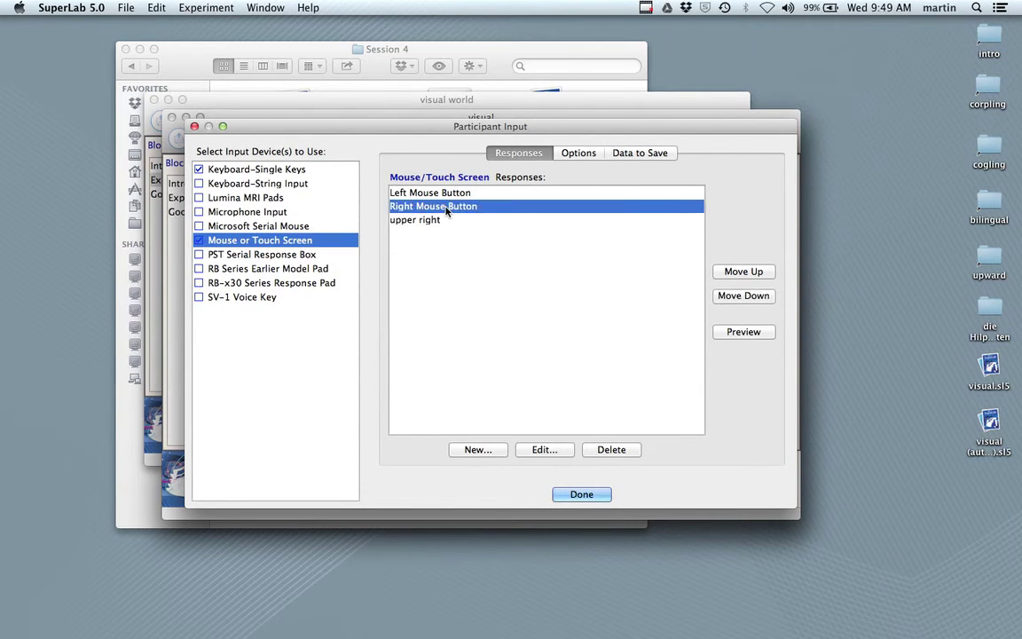
pyautogui.click(611, 449)
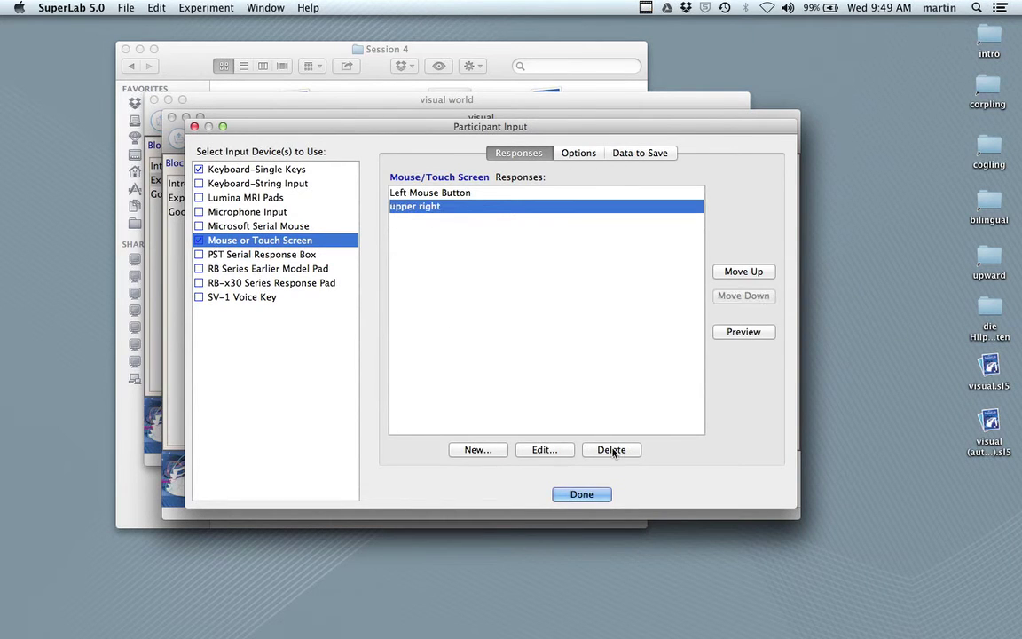
pyautogui.click(401, 193)
pyautogui.click(611, 450)
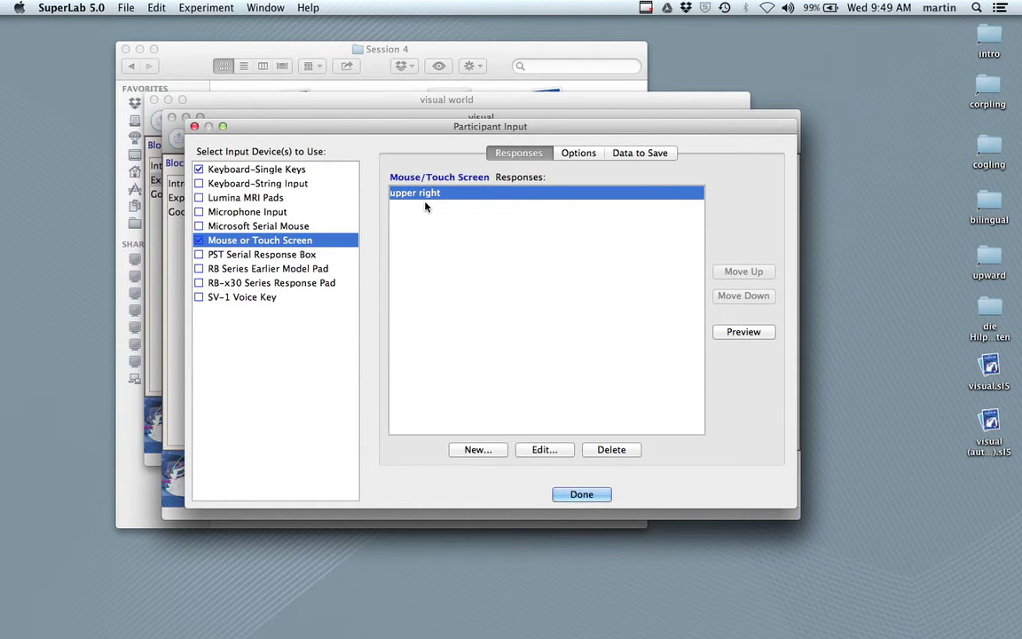
# Step: Add a mouse response named "lower right" limited to a specific area located at X 250 and Y -250 pixels
pyautogui.click(478, 449)
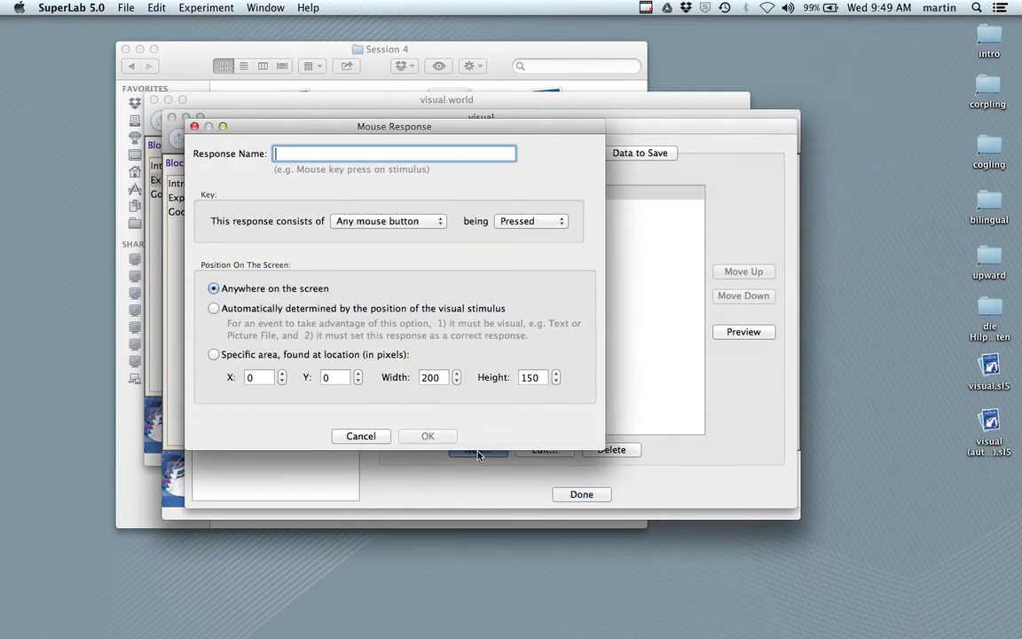
pyautogui.write('lower right')
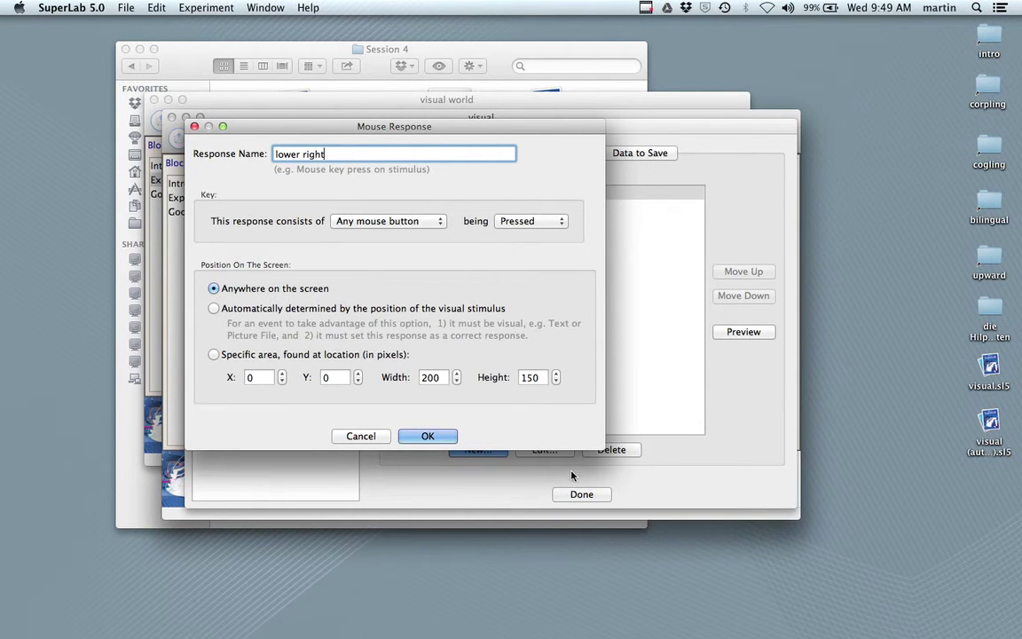
pyautogui.click(213, 354)
pyautogui.click(247, 376)
pyautogui.write('25')
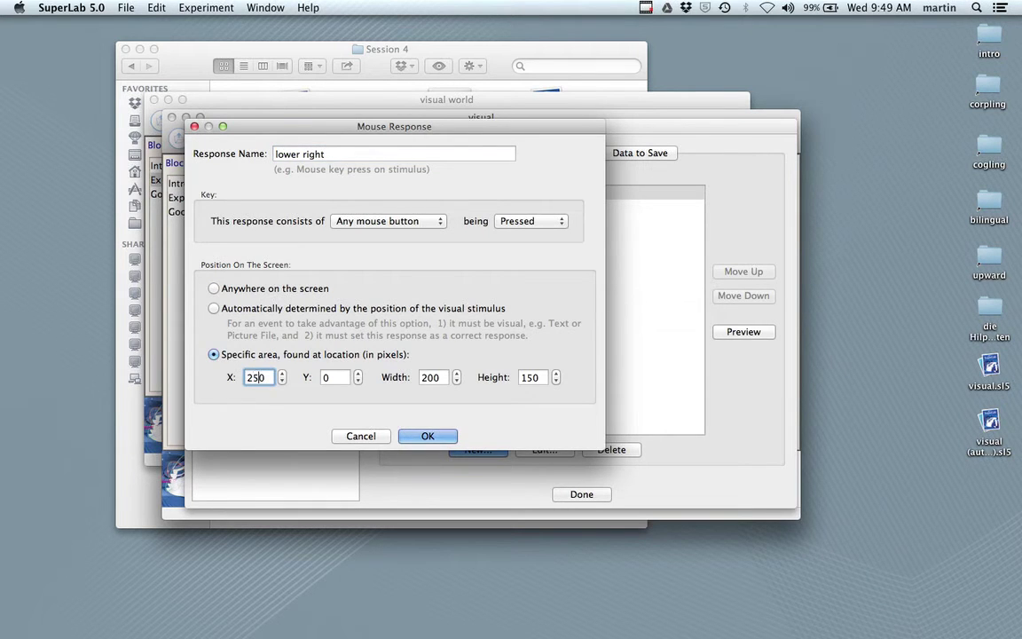
pyautogui.click(325, 377)
pyautogui.write('-25')
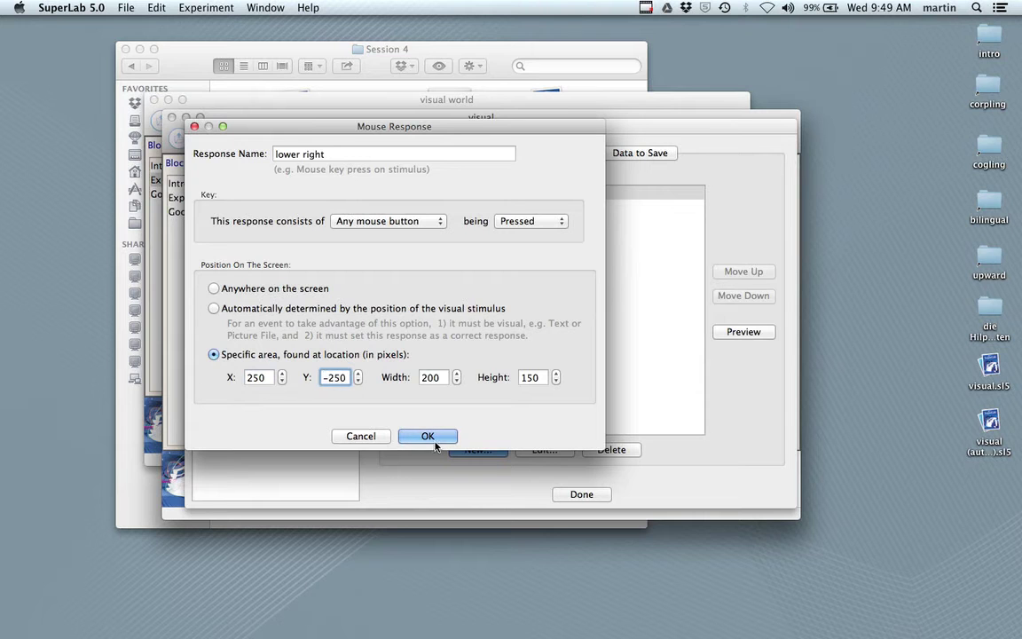
# Step: Set the "lower right" response area's height to 200 pixels, save it, and preview the response areas
pyautogui.click(532, 379)
pyautogui.press('BackSpace')
pyautogui.press('BackSpace')
pyautogui.write('20')
pyautogui.click(428, 436)
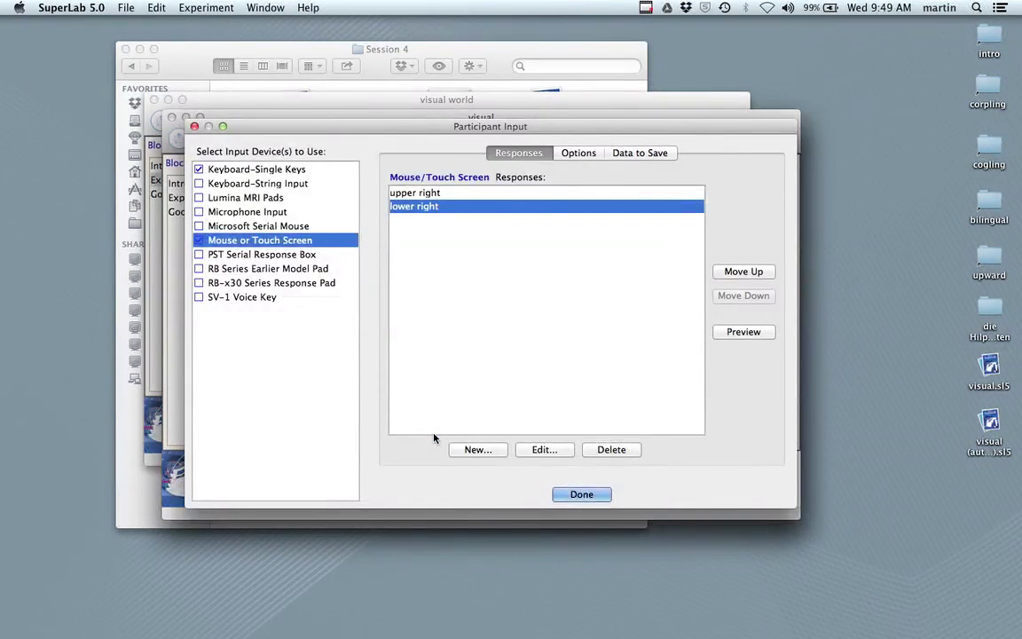
pyautogui.click(743, 333)
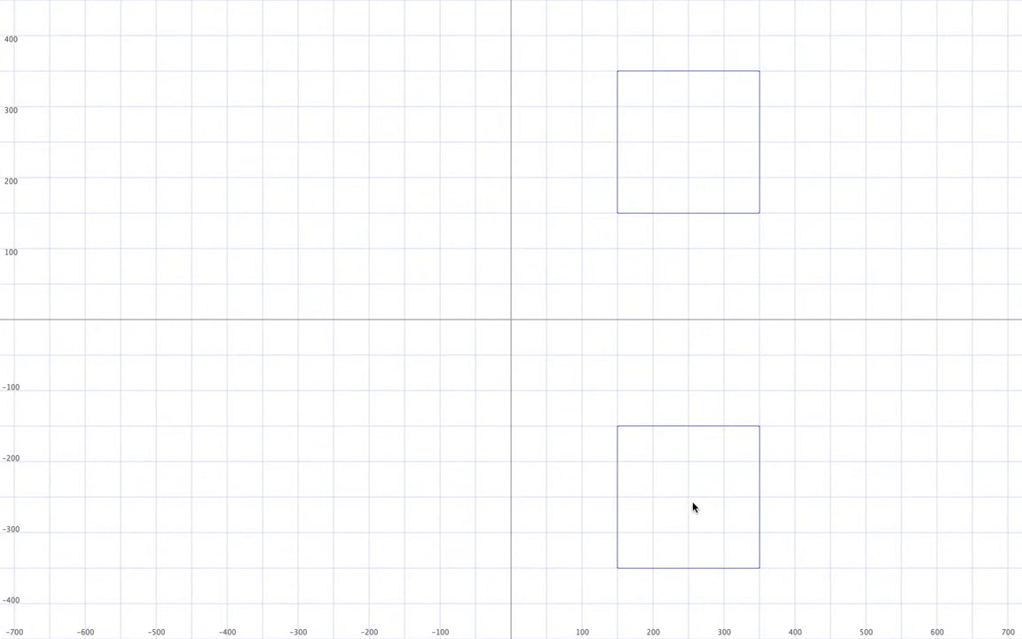
pyautogui.click(710, 270)
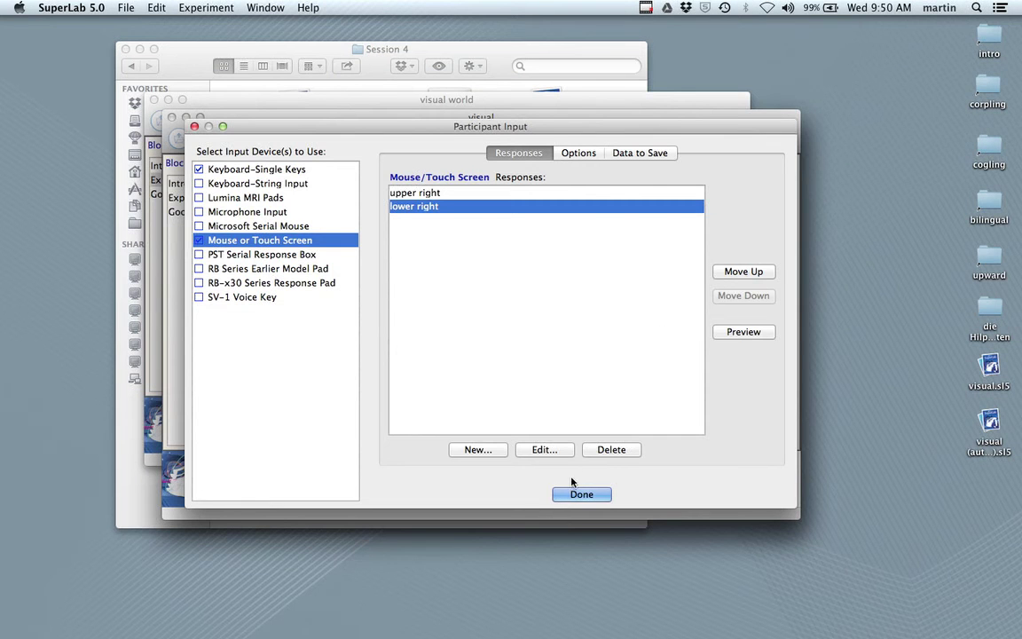
# Step: Add a mouse response named "lower left" limited to a specific area at X -250, Y -250 with a height of 200 pixels
pyautogui.click(477, 450)
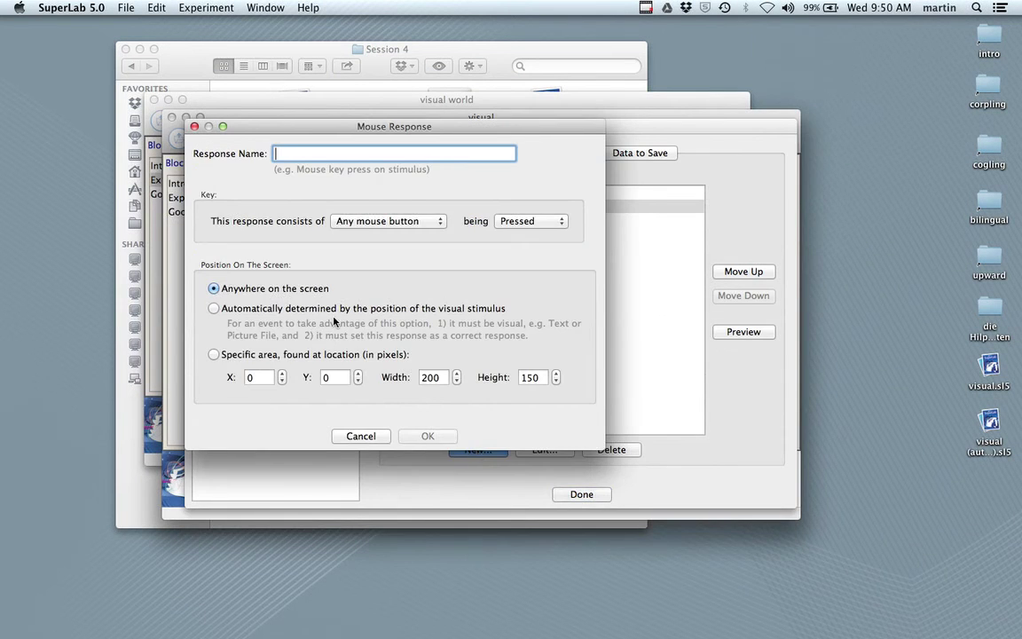
pyautogui.write('lower left')
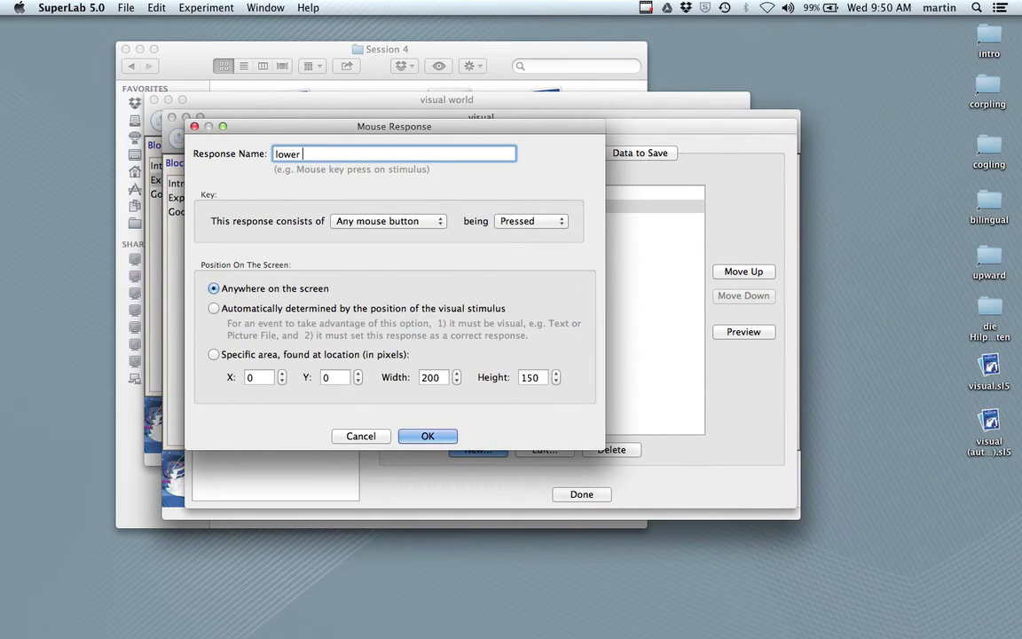
pyautogui.click(214, 354)
pyautogui.write('-25')
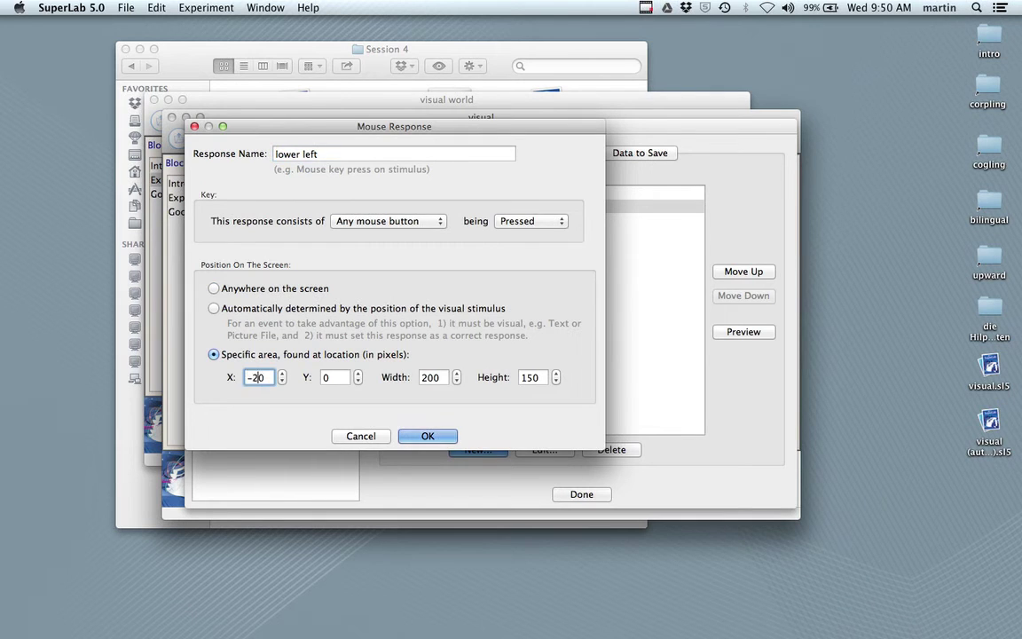
pyautogui.click(323, 377)
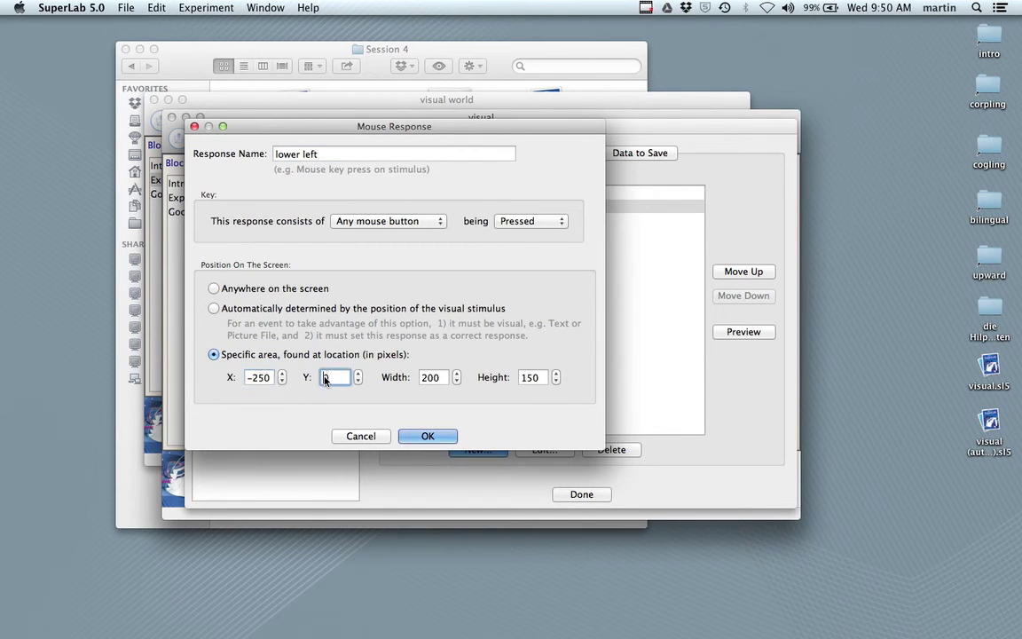
pyautogui.write('-250')
pyautogui.click(532, 377)
pyautogui.press('BackSpace')
pyautogui.press('BackSpace')
pyautogui.write('200')
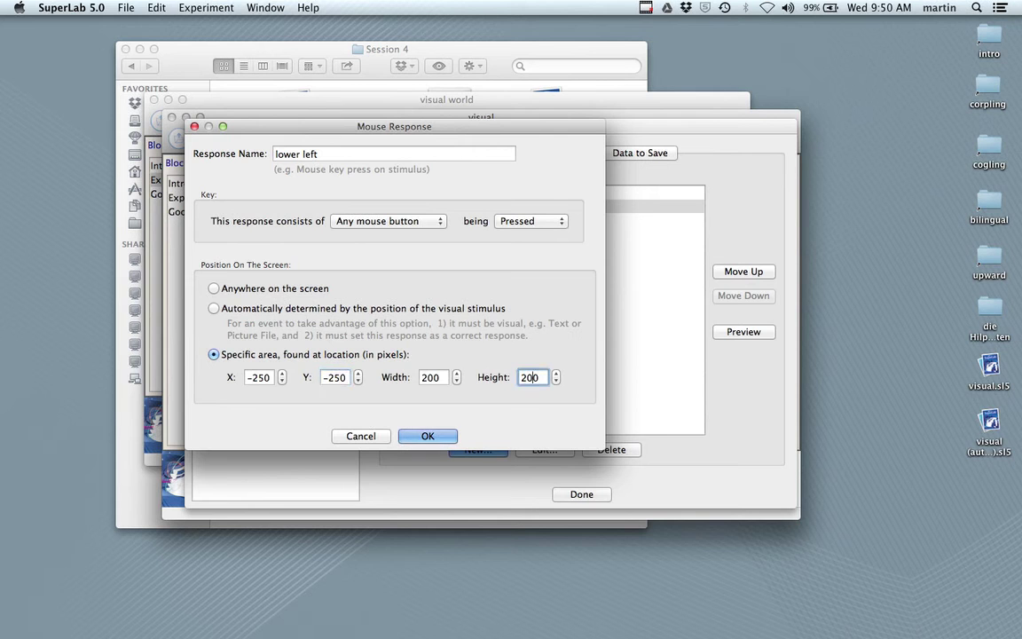
pyautogui.click(427, 436)
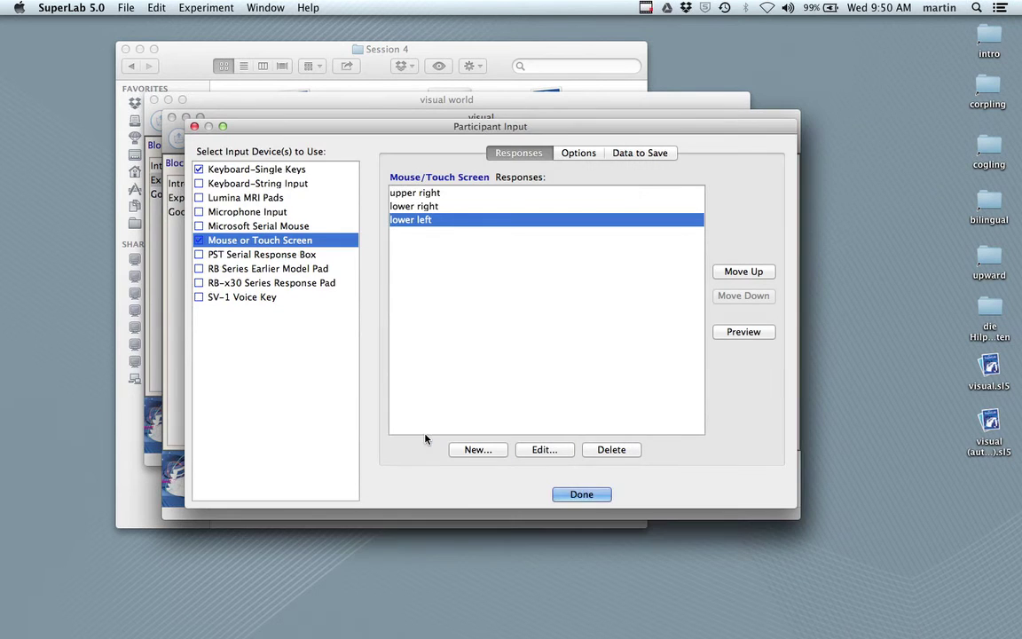
# Step: Add a mouse response named "upper left" limited to a specific area located at X -250 and Y 250 pixels
pyautogui.click(480, 450)
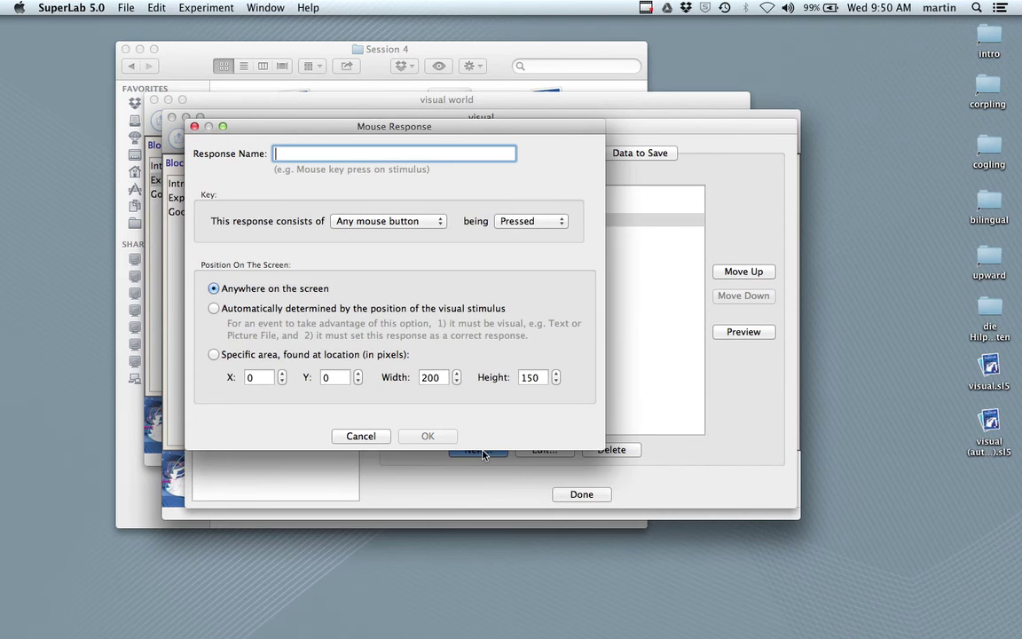
pyautogui.write('upper left')
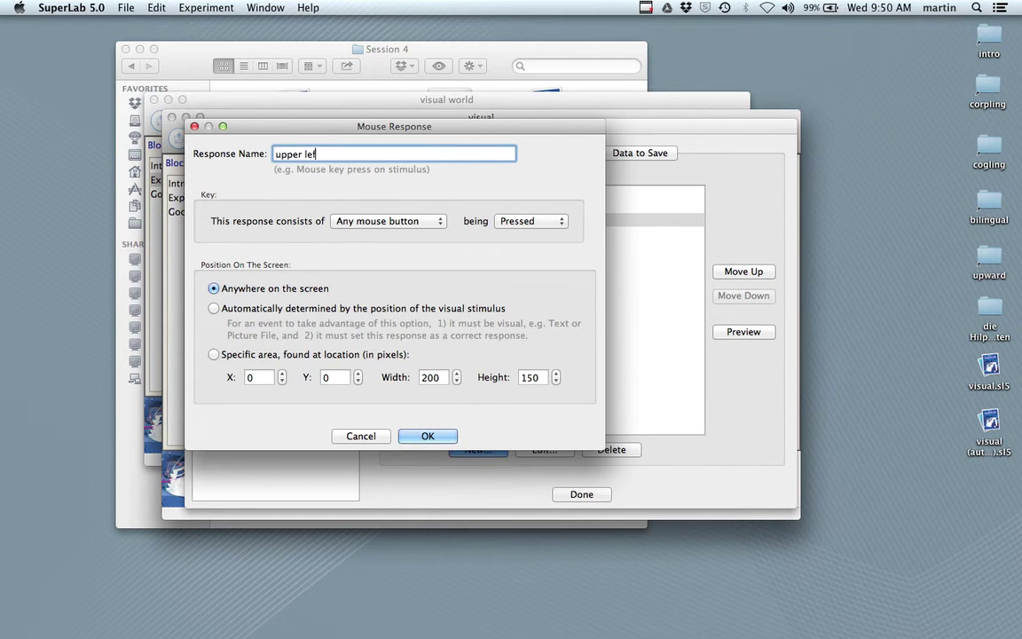
pyautogui.click(215, 355)
pyautogui.click(244, 378)
pyautogui.write('-2')
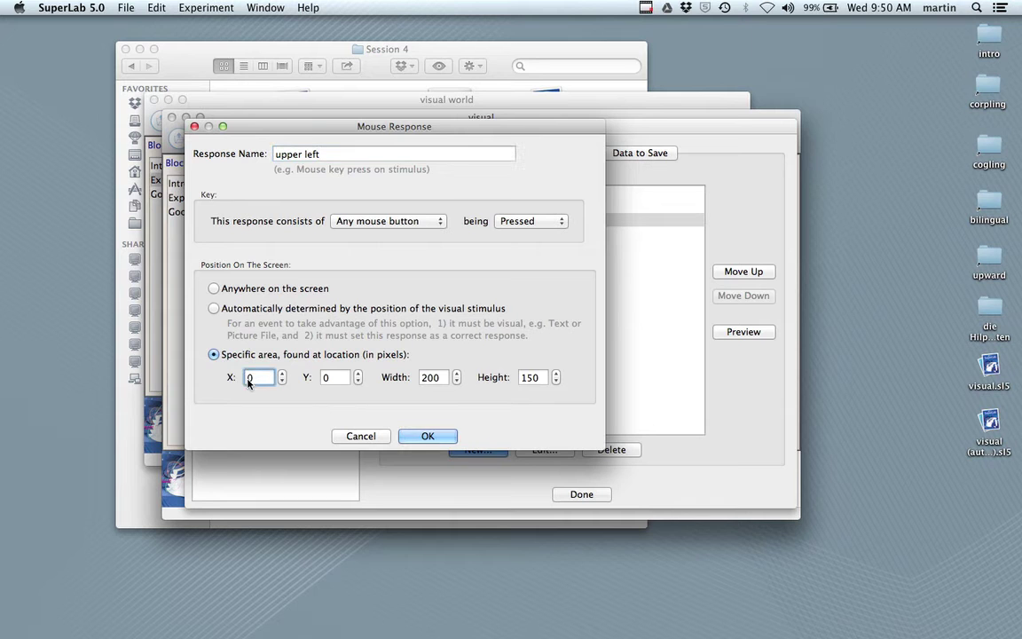
pyautogui.write('5')
pyautogui.click(323, 378)
pyautogui.write('25')
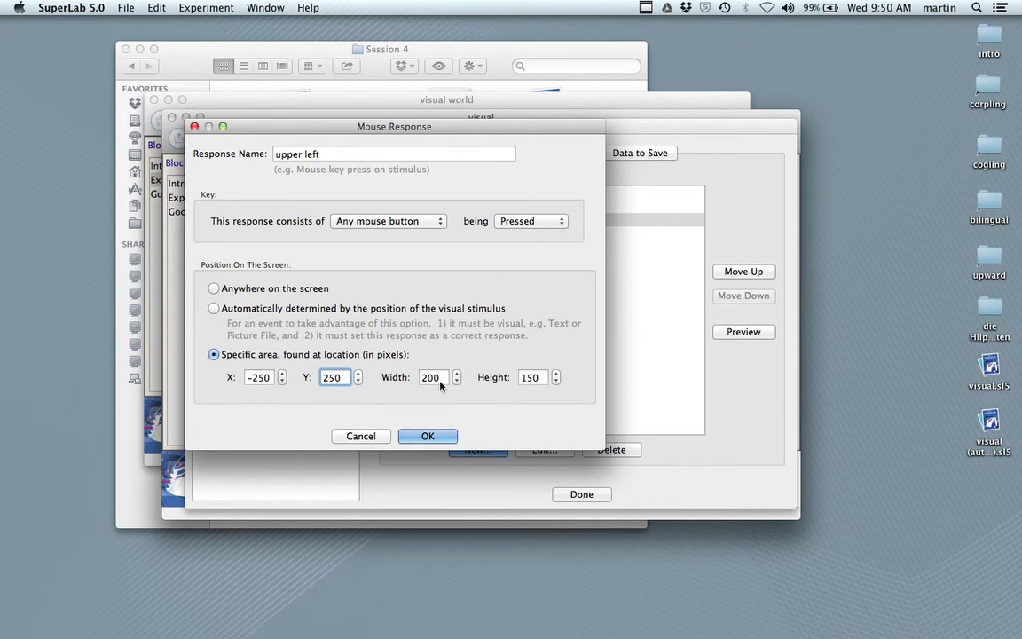
# Step: Set the "upper left" response area's height to 200 pixels, save it, and preview the areas of all four quadrants
pyautogui.click(530, 379)
pyautogui.press('BackSpace')
pyautogui.press('BackSpace')
pyautogui.write('20')
pyautogui.click(414, 437)
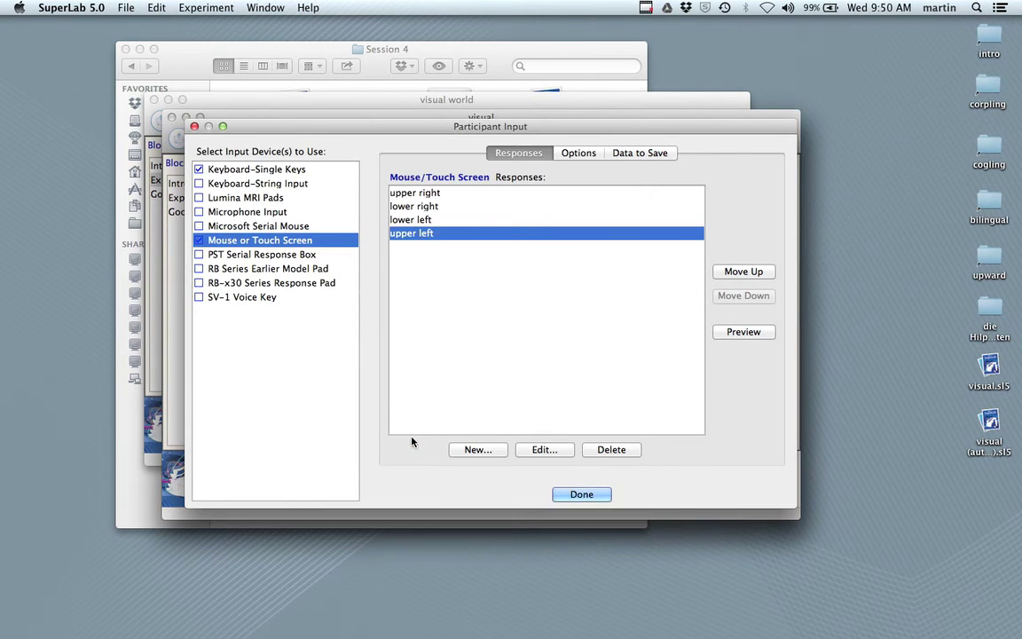
pyautogui.click(743, 331)
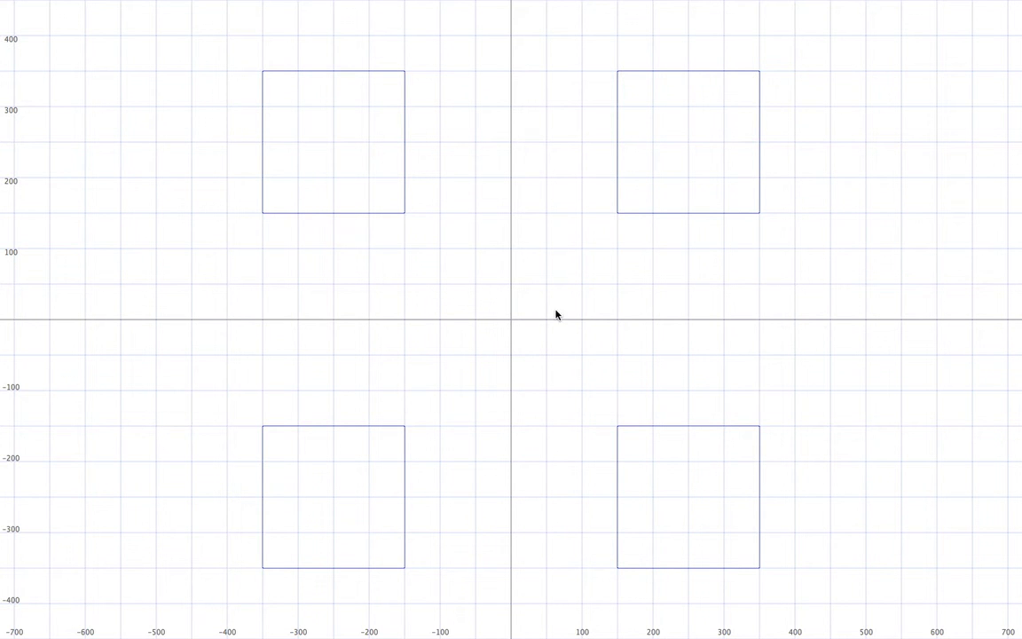
pyautogui.click(330, 147)
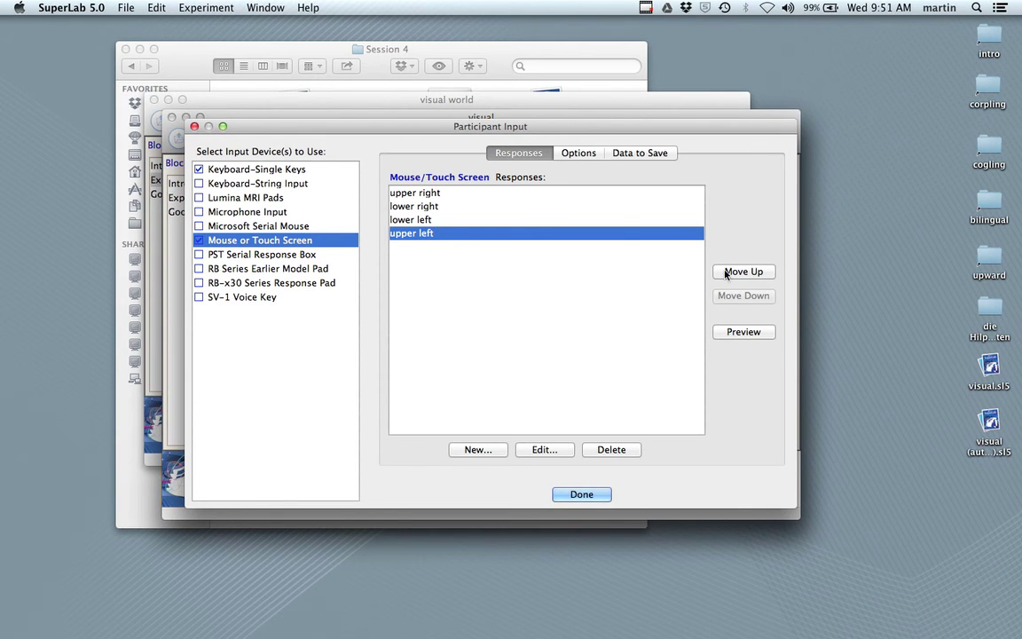
pyautogui.click(743, 332)
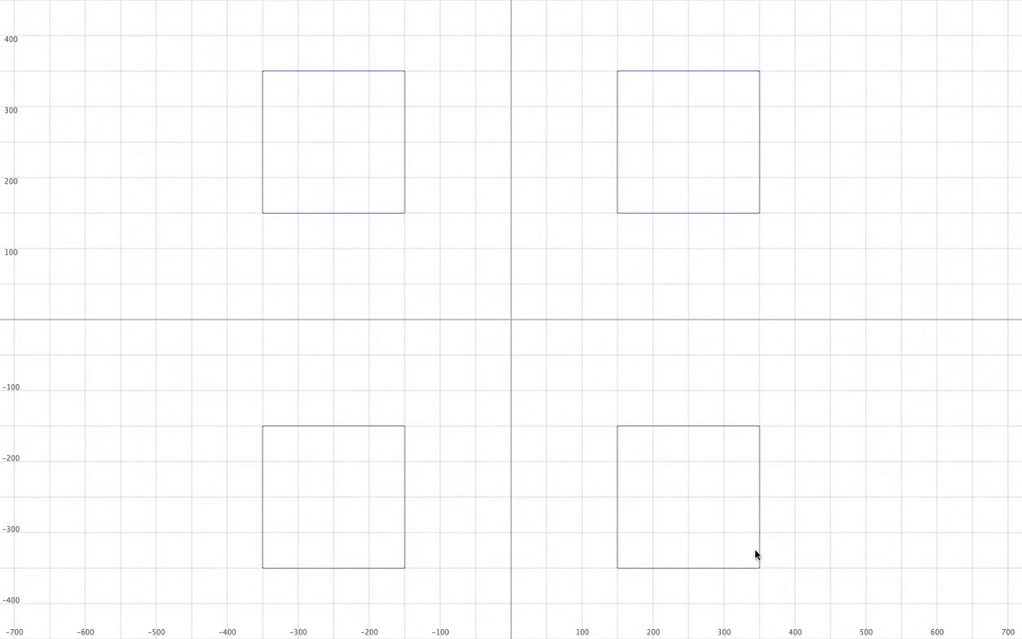
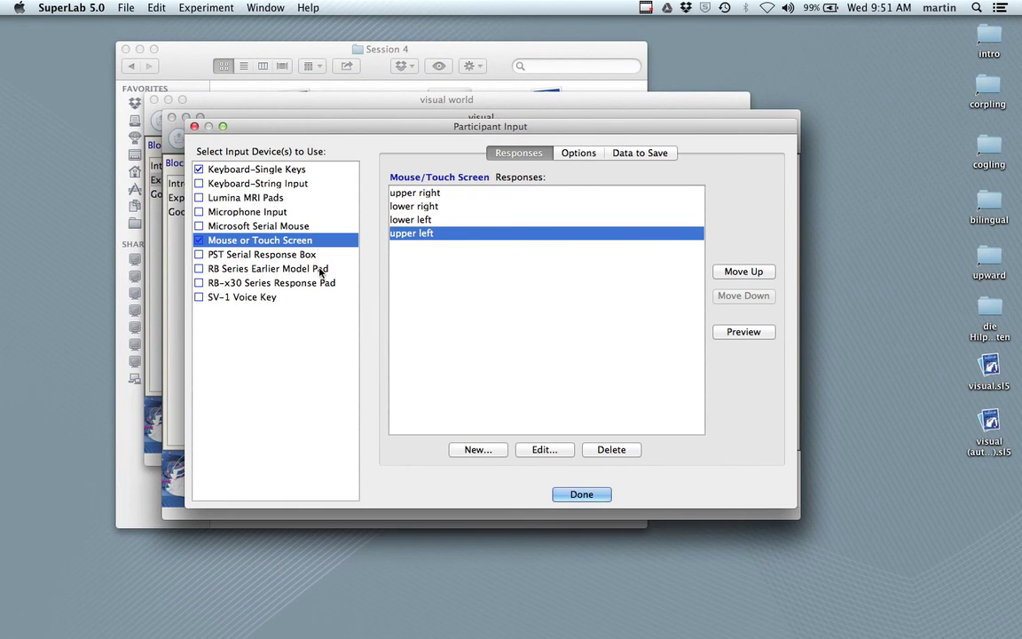
# Step: Add a mouse response named "fixcross" limited to a specific area 50 pixels wide and 50 pixels high at the screen centre
pyautogui.click(478, 449)
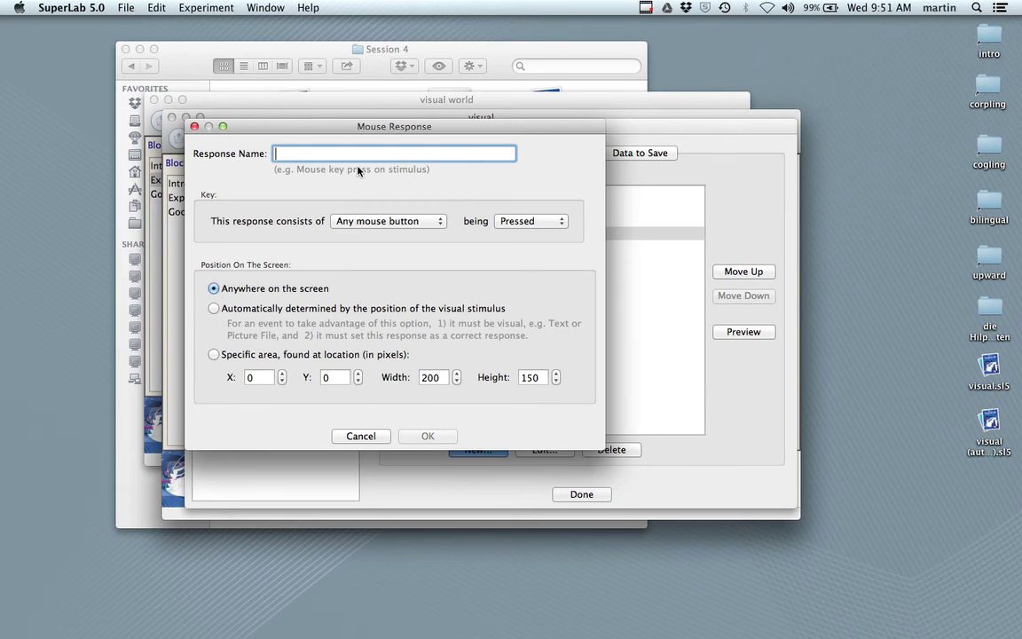
pyautogui.write('fix')
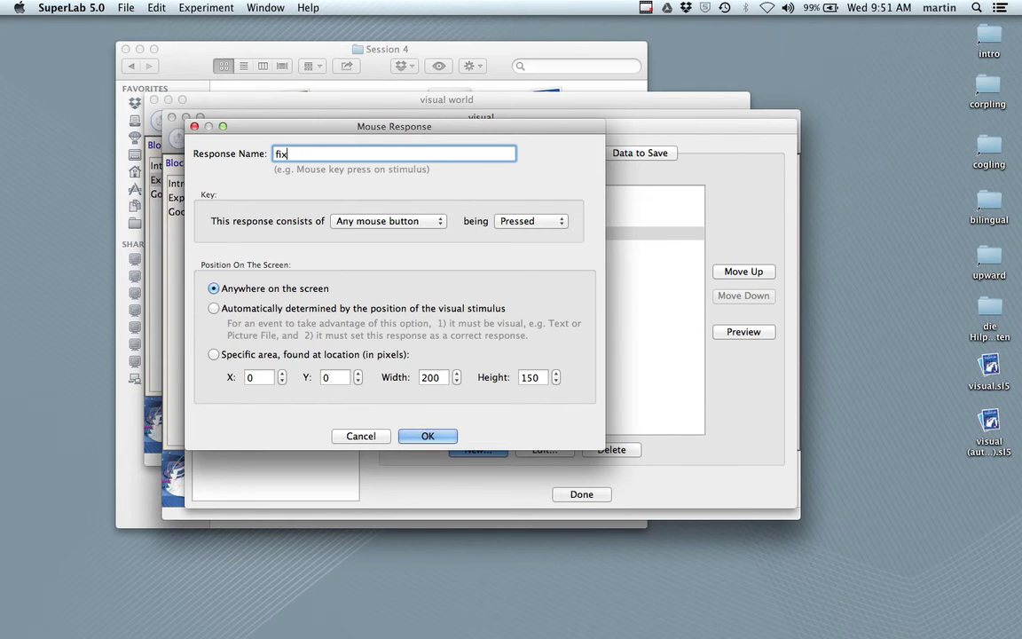
pyautogui.write('cross')
pyautogui.click(214, 354)
pyautogui.doubleClick(430, 377)
pyautogui.write('50')
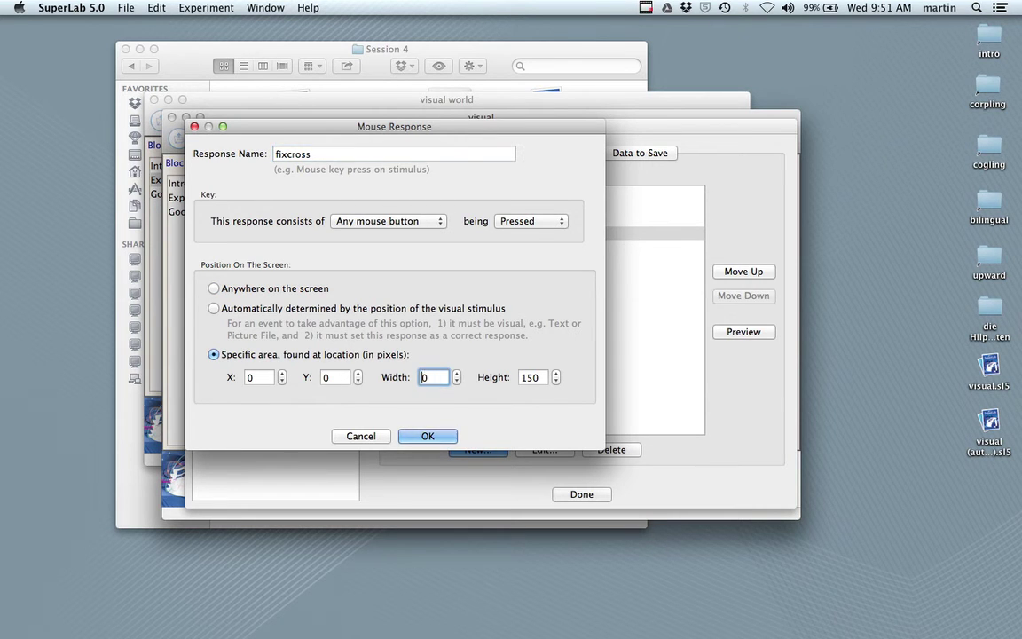
pyautogui.doubleClick(531, 377)
pyautogui.write('50')
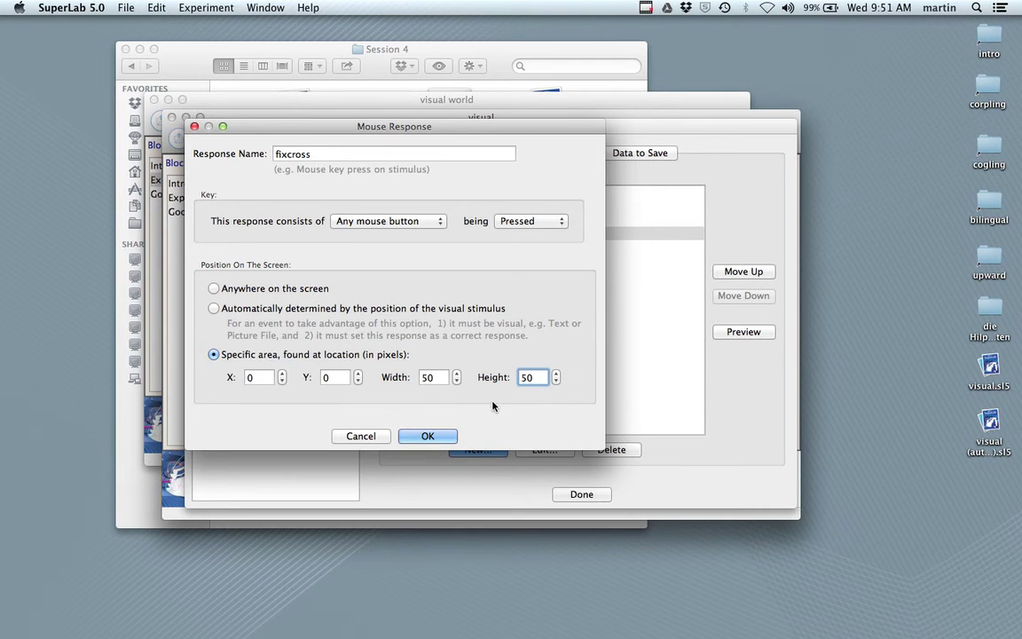
pyautogui.click(428, 436)
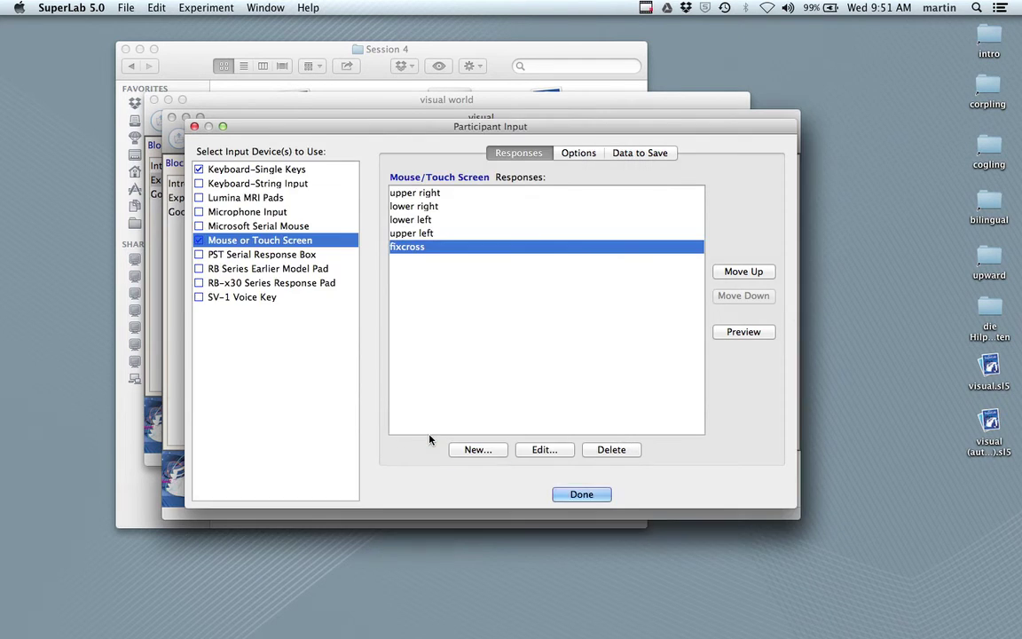
# Step: Check the mouse response areas in the preview, then finish the participant input settings and save the experiment
pyautogui.click(743, 332)
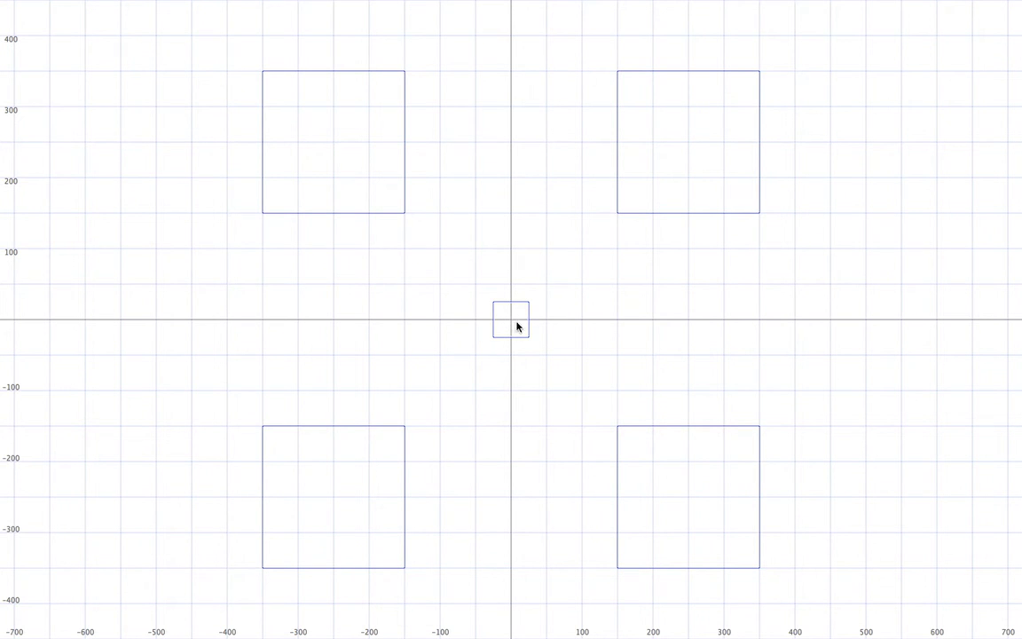
pyautogui.click(649, 342)
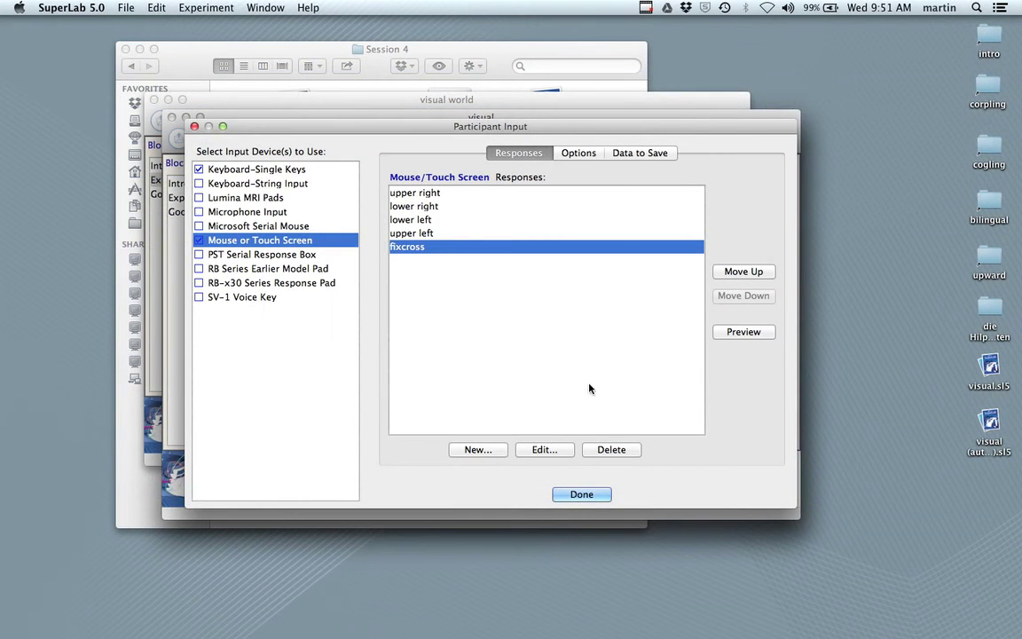
pyautogui.click(584, 496)
pyautogui.click(208, 140)
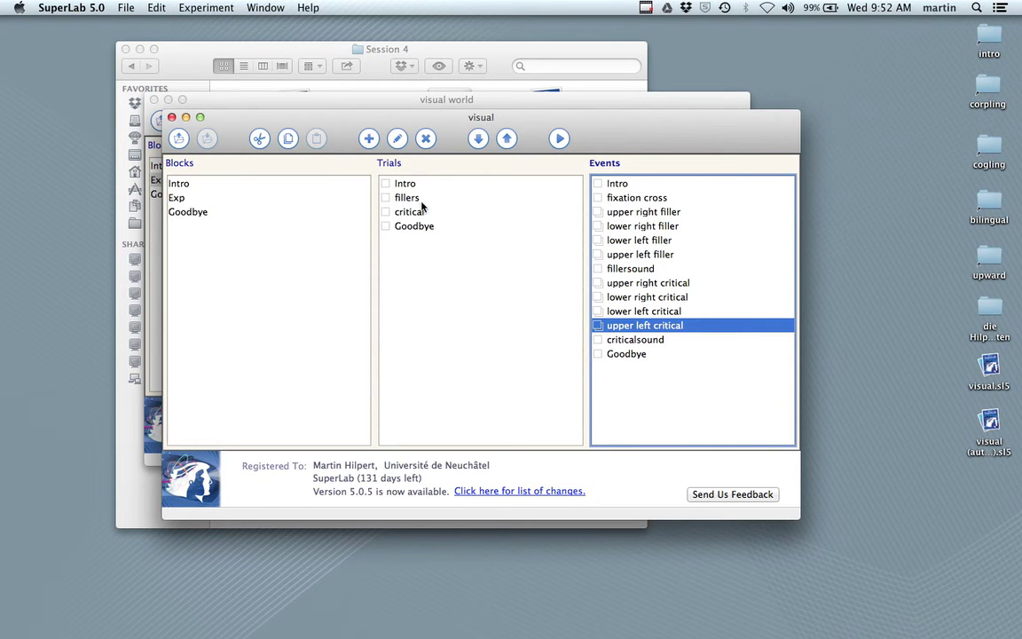
# Step: Link the Intro trial to the Intro block and the Intro event to the Intro trial
pyautogui.click(209, 185)
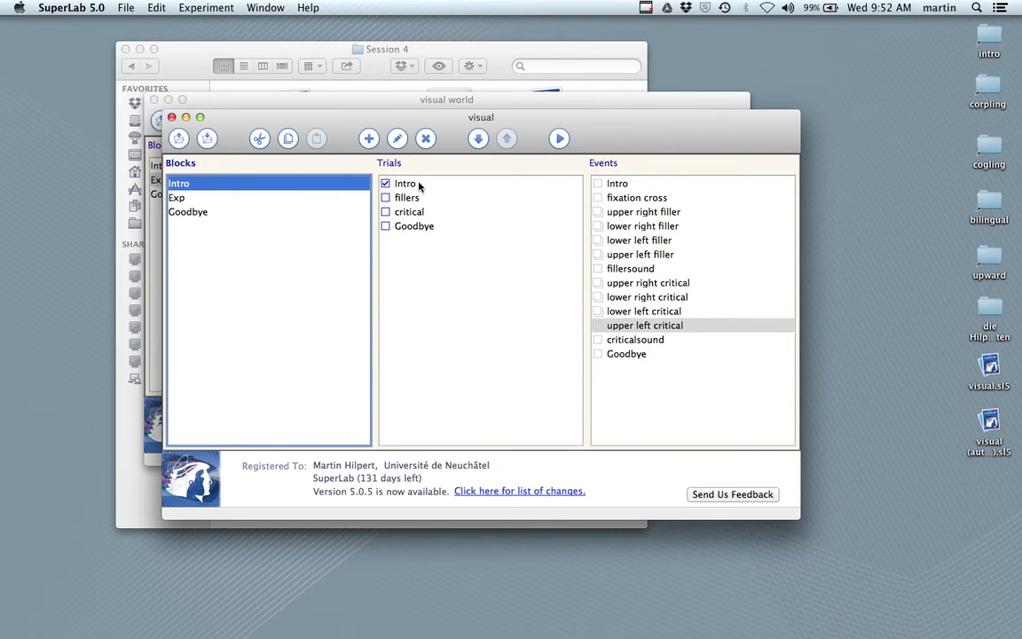
pyautogui.click(418, 186)
pyautogui.click(597, 184)
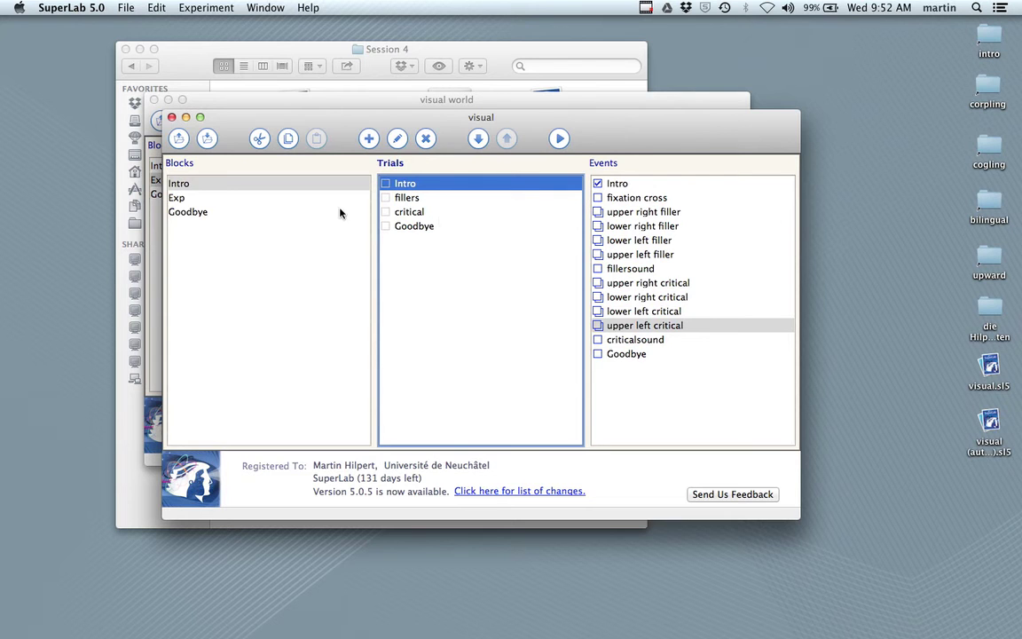
# Step: Link the fillers and critical trials to the Exp block
pyautogui.click(230, 199)
pyautogui.click(385, 197)
pyautogui.click(386, 212)
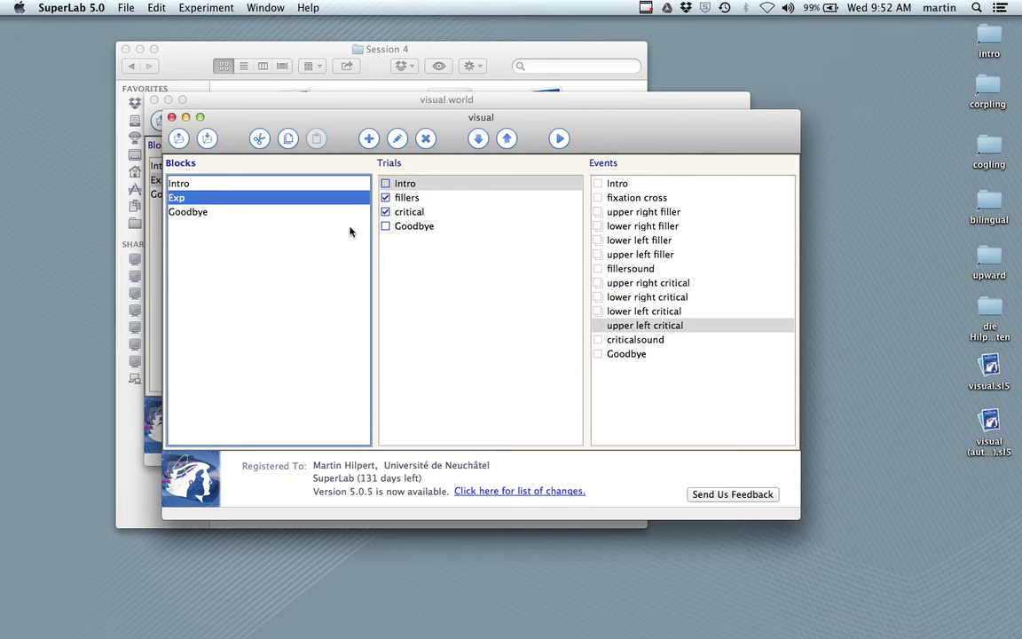
# Step: Link the fixation cross, the filler picture events of the screen quadrants and the fillersound event to the fillers trial
pyautogui.click(410, 199)
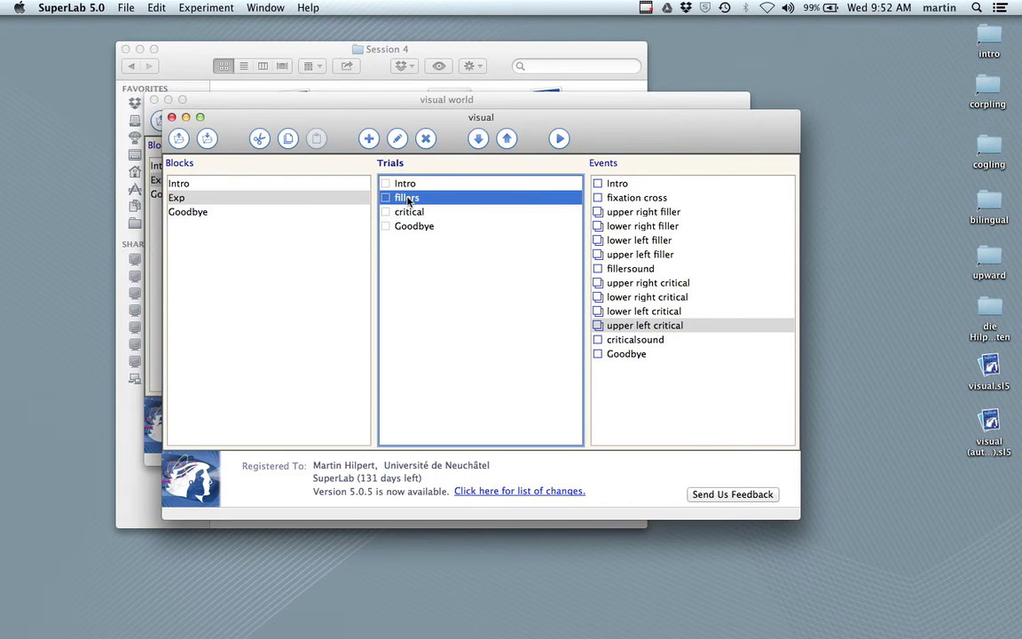
pyautogui.click(603, 196)
pyautogui.click(600, 213)
pyautogui.click(599, 227)
pyautogui.click(598, 254)
pyautogui.click(598, 269)
# Step: Link the fixation cross, the critical picture events of the screen quadrants and the criticalsound event to the critical trial
pyautogui.click(430, 213)
pyautogui.press('Tab')
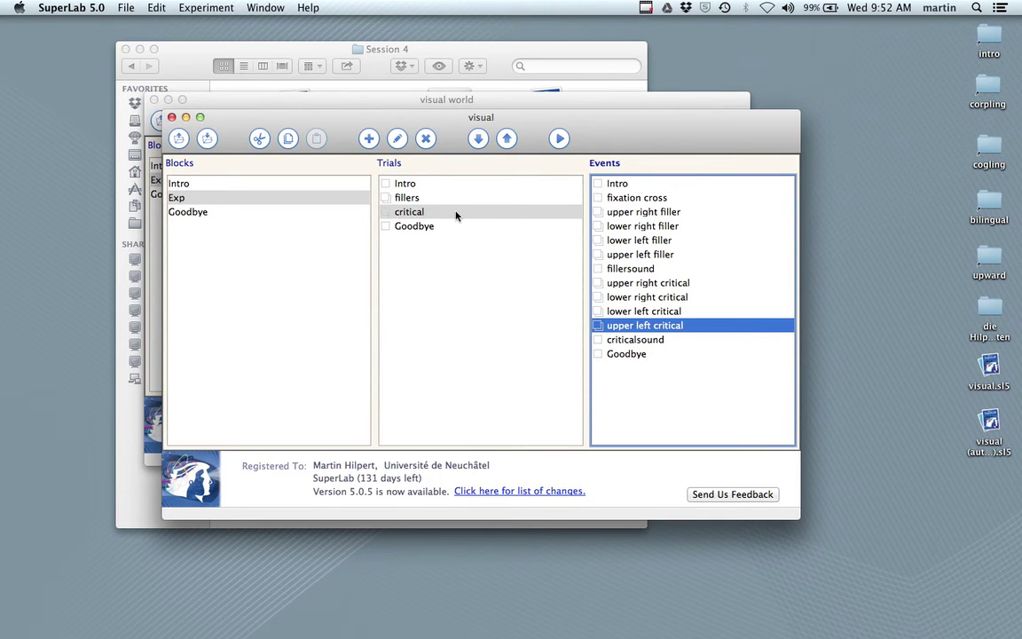
pyautogui.click(421, 228)
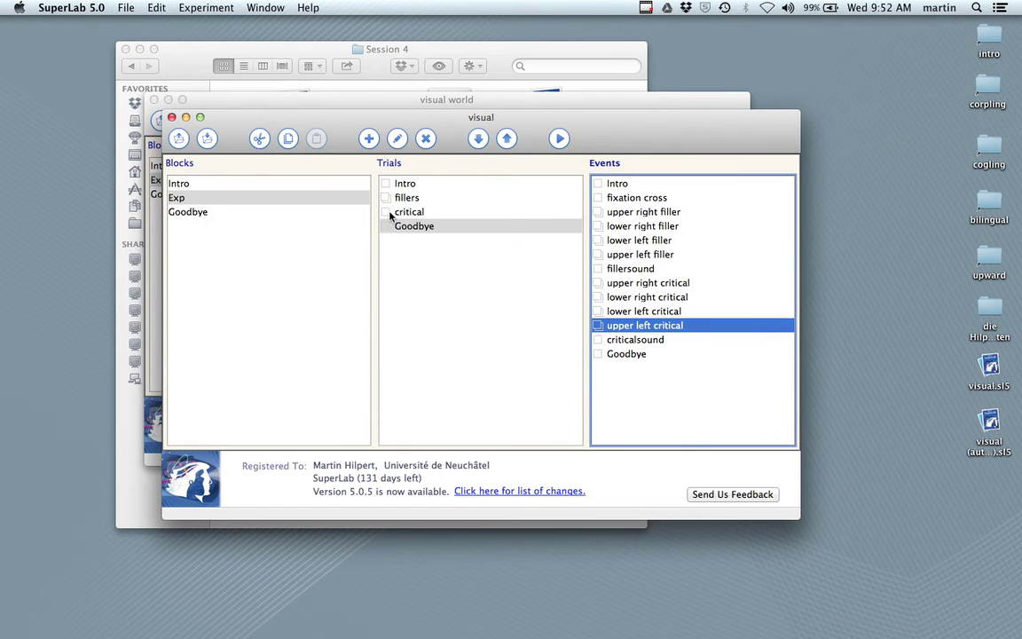
pyautogui.click(399, 212)
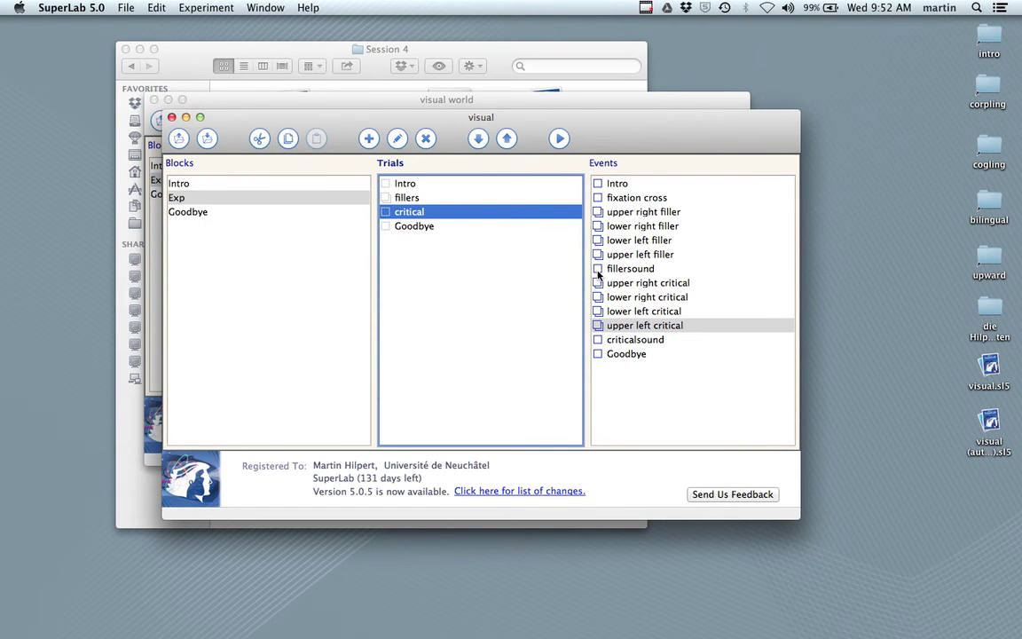
pyautogui.click(599, 198)
pyautogui.click(598, 283)
pyautogui.click(598, 297)
pyautogui.click(598, 311)
pyautogui.click(598, 339)
# Step: Link the Goodbye trial to the Goodbye block and the Goodbye event to that trial, and save the experiment
pyautogui.click(246, 211)
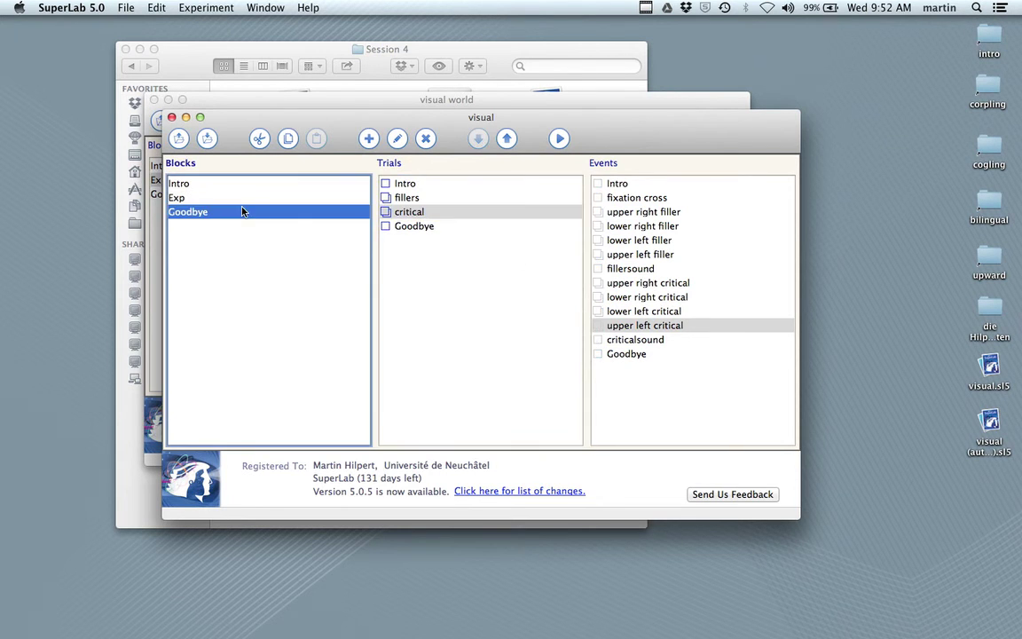
pyautogui.click(386, 227)
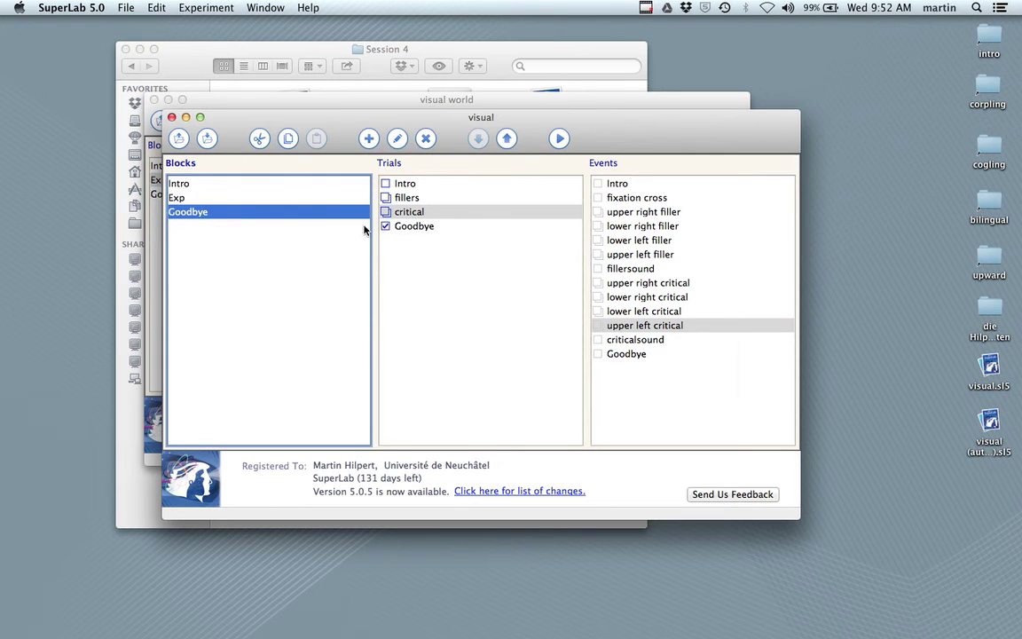
pyautogui.click(428, 226)
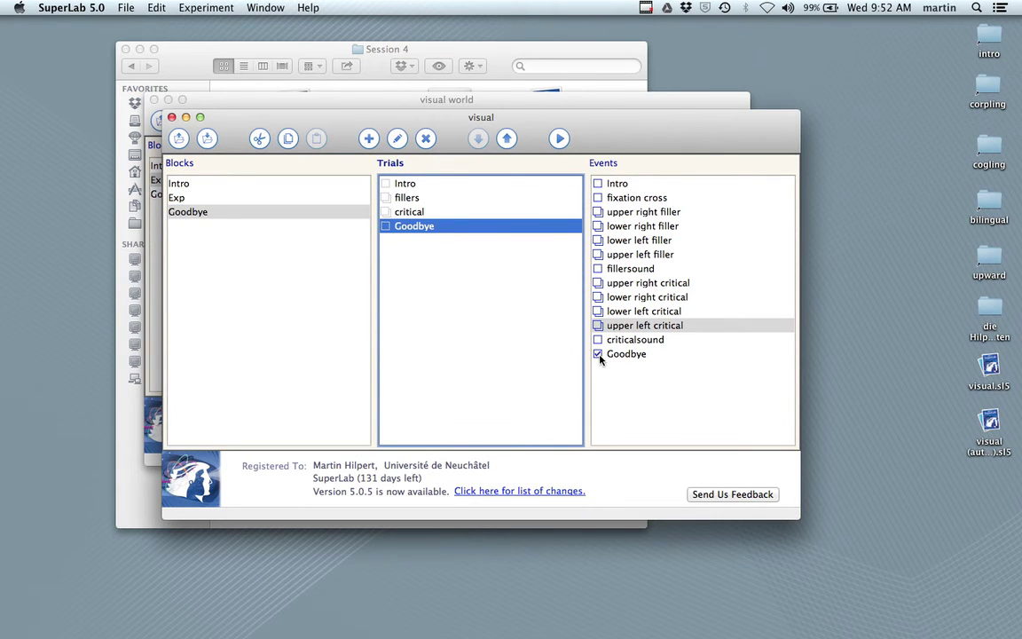
pyautogui.click(209, 140)
# Step: Set the upper right filler event to end immediately after the event is presented
pyautogui.click(621, 214)
pyautogui.doubleClick(621, 215)
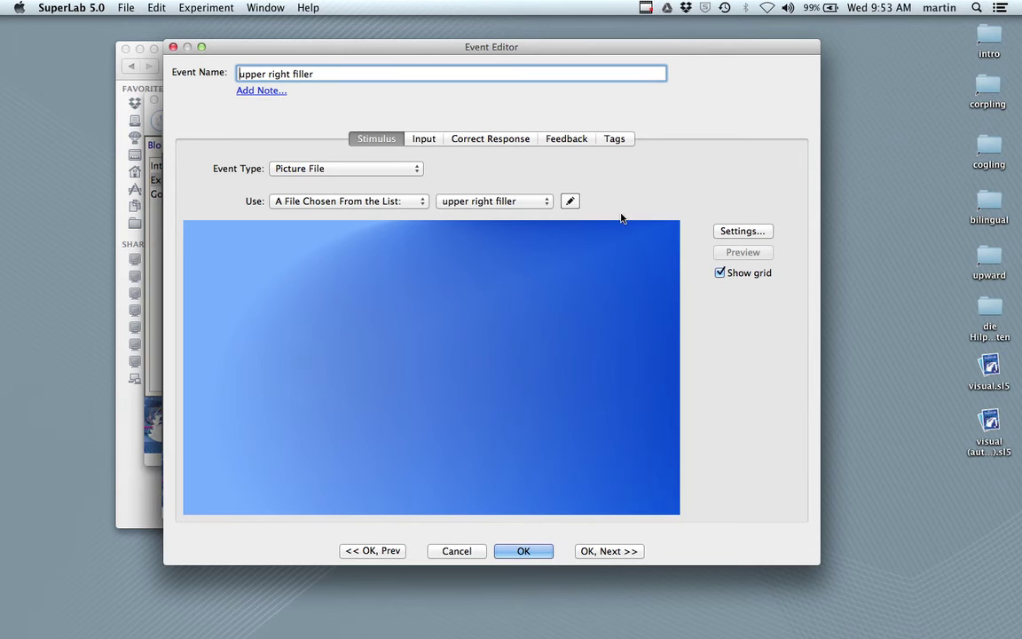
pyautogui.click(426, 144)
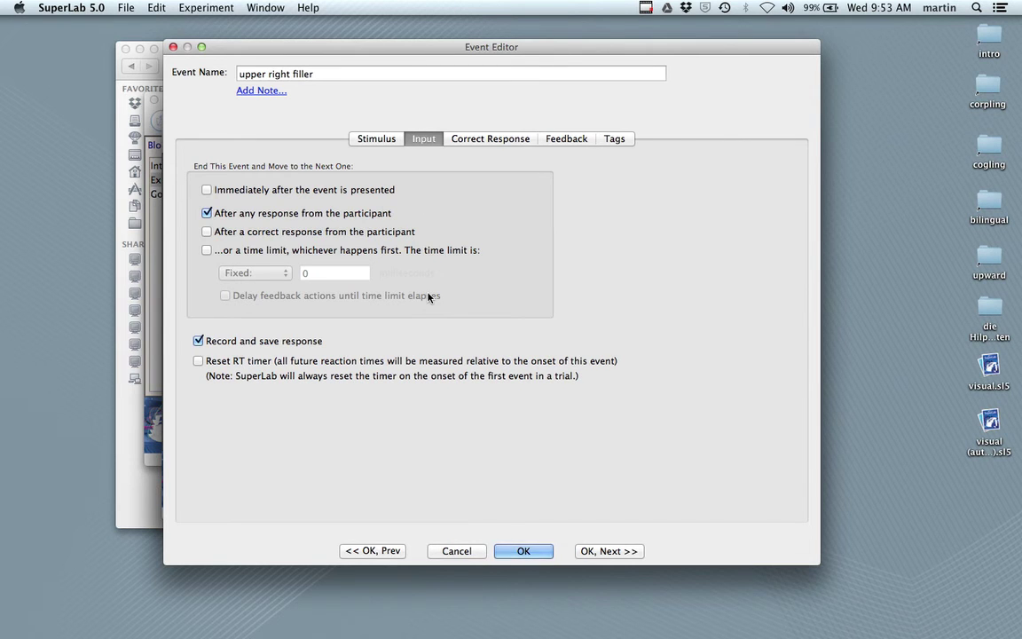
pyautogui.moveTo(428, 297)
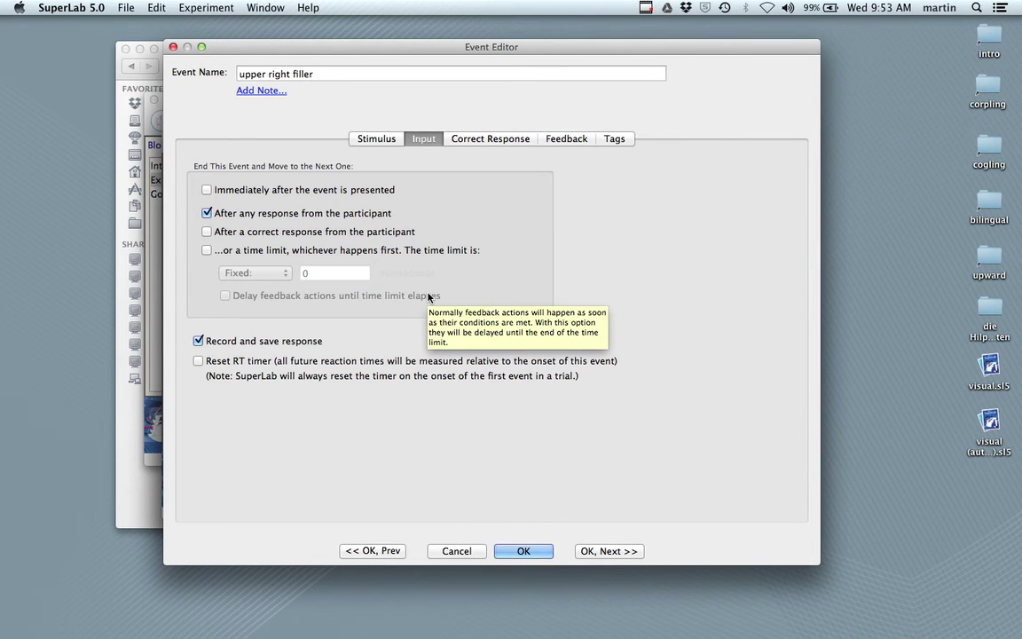
pyautogui.click(207, 190)
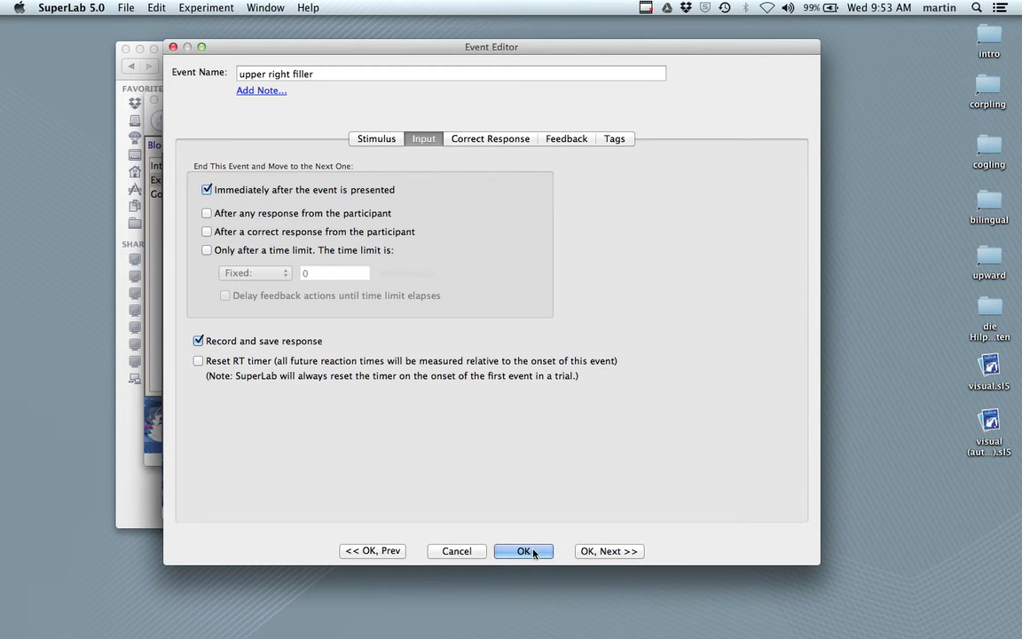
pyautogui.click(614, 551)
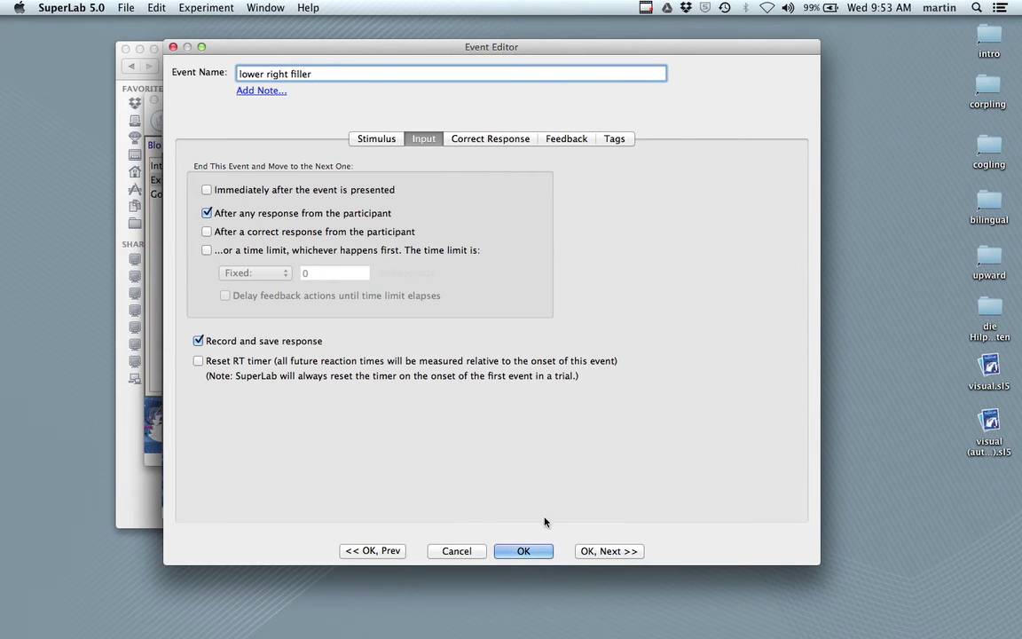
# Step: Make the lower right, lower left and upper left filler events end immediately after they are presented
pyautogui.click(207, 190)
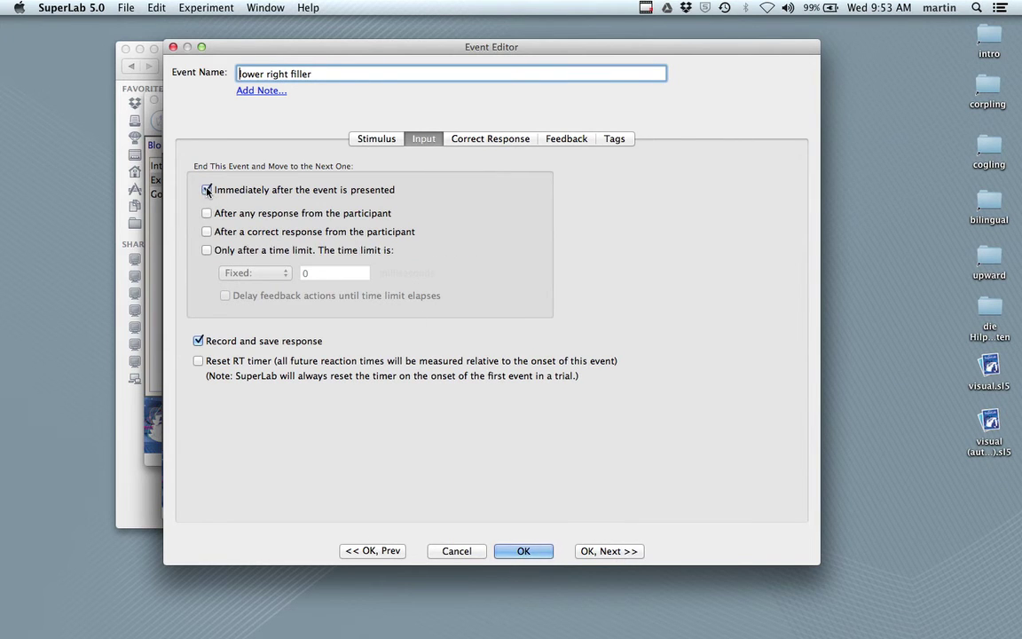
pyautogui.click(614, 553)
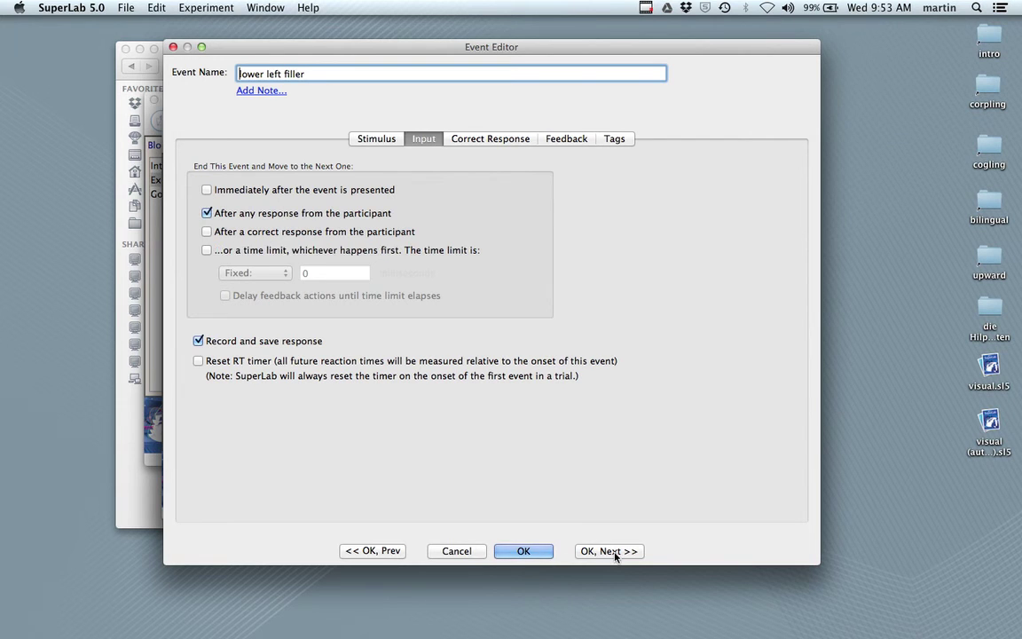
pyautogui.click(207, 190)
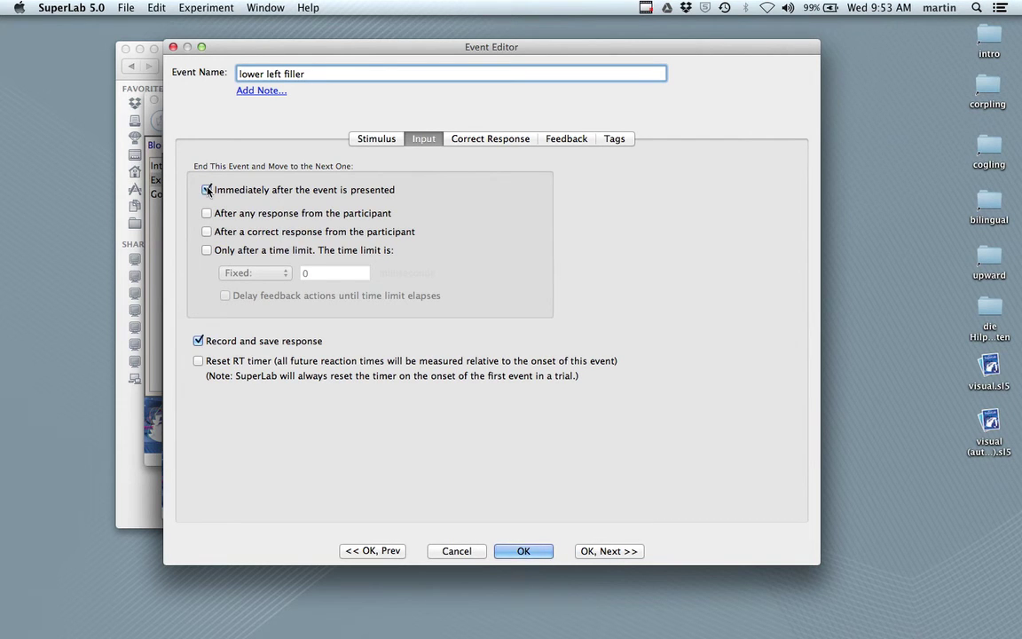
pyautogui.click(599, 550)
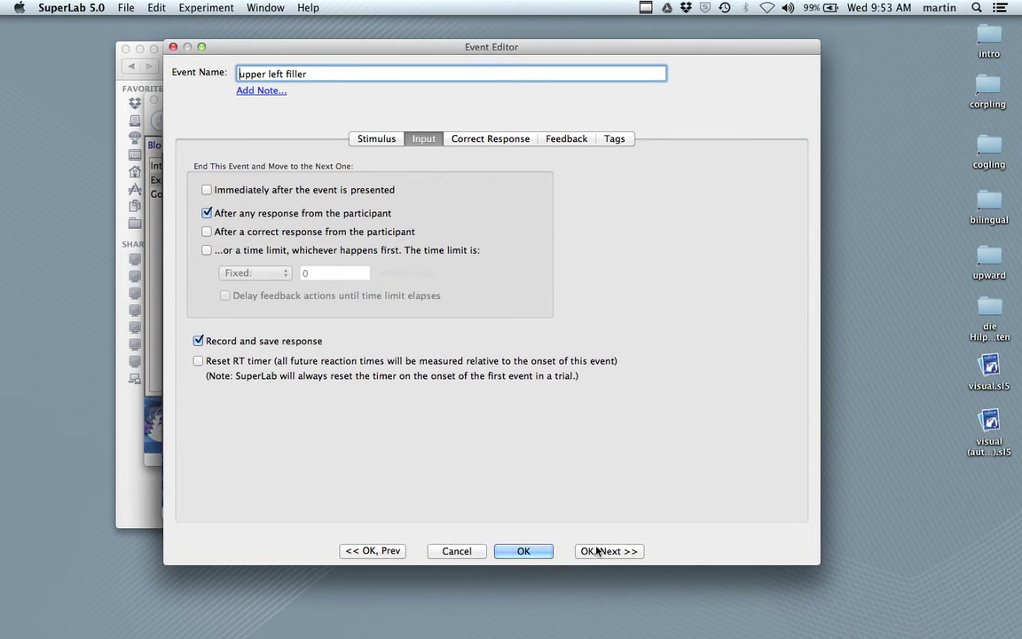
pyautogui.click(207, 190)
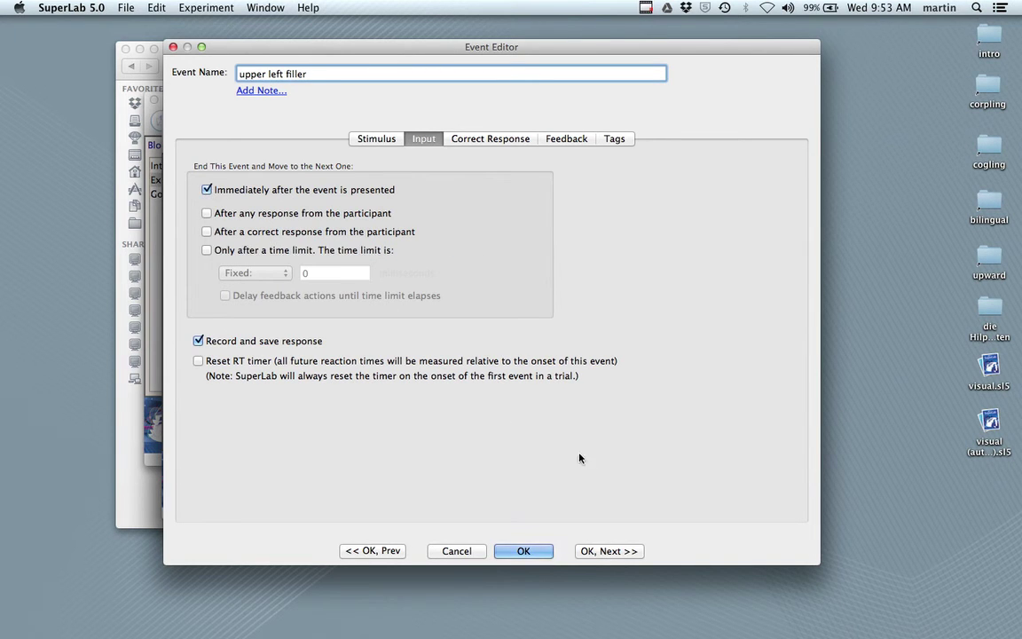
pyautogui.click(610, 550)
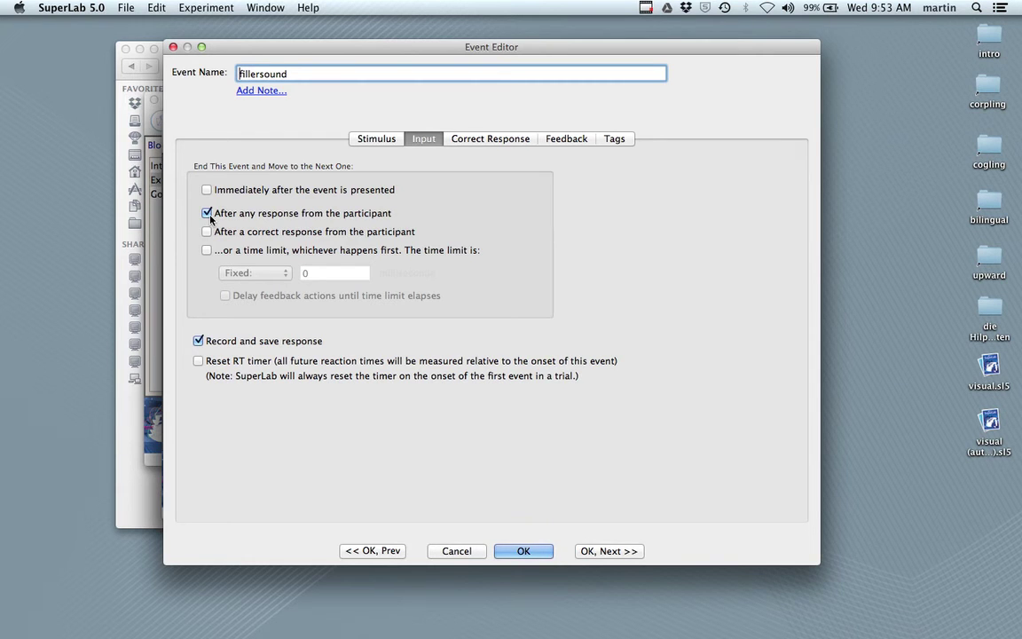
# Step: Set the fillersound event to use an audio file chosen from the fillersounds list
pyautogui.click(374, 142)
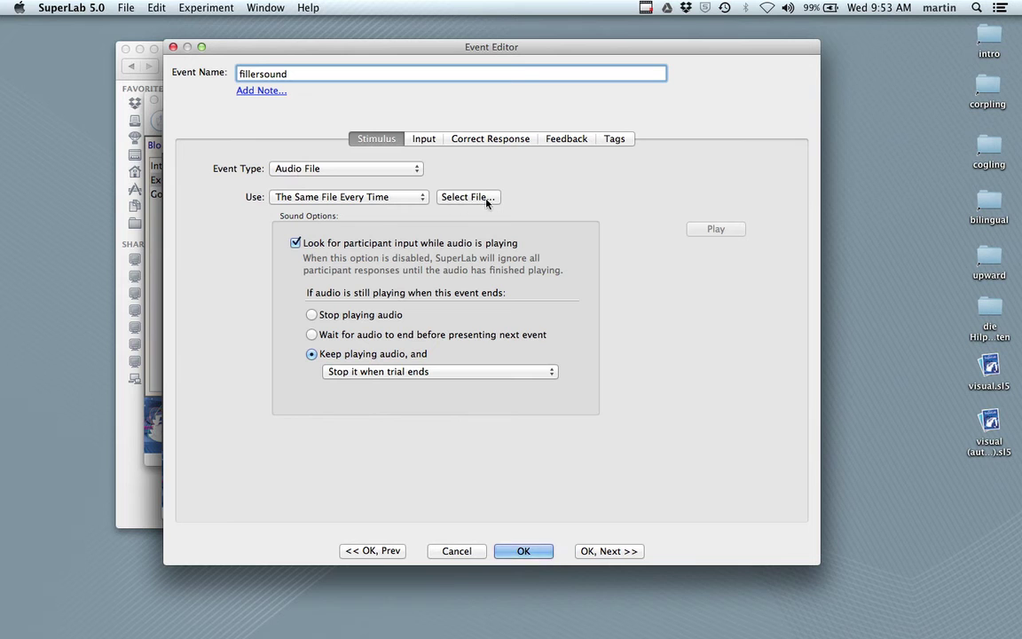
pyautogui.click(417, 196)
pyautogui.click(368, 209)
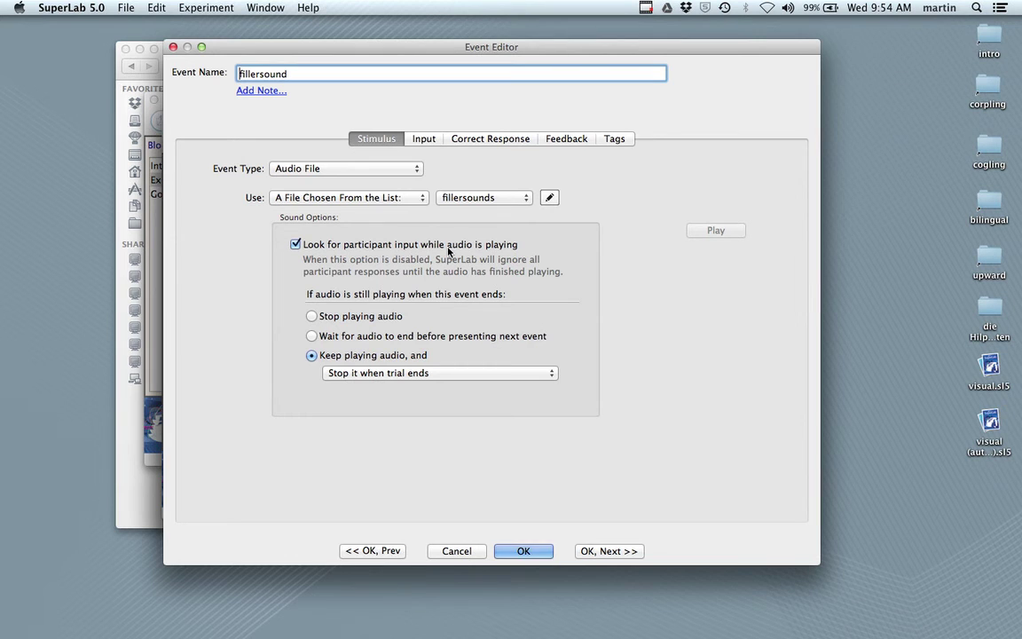
# Step: Define the fillersound event's correct responses as lower left for 1shirt.wav and upper right for 2boat.wav
pyautogui.click(495, 142)
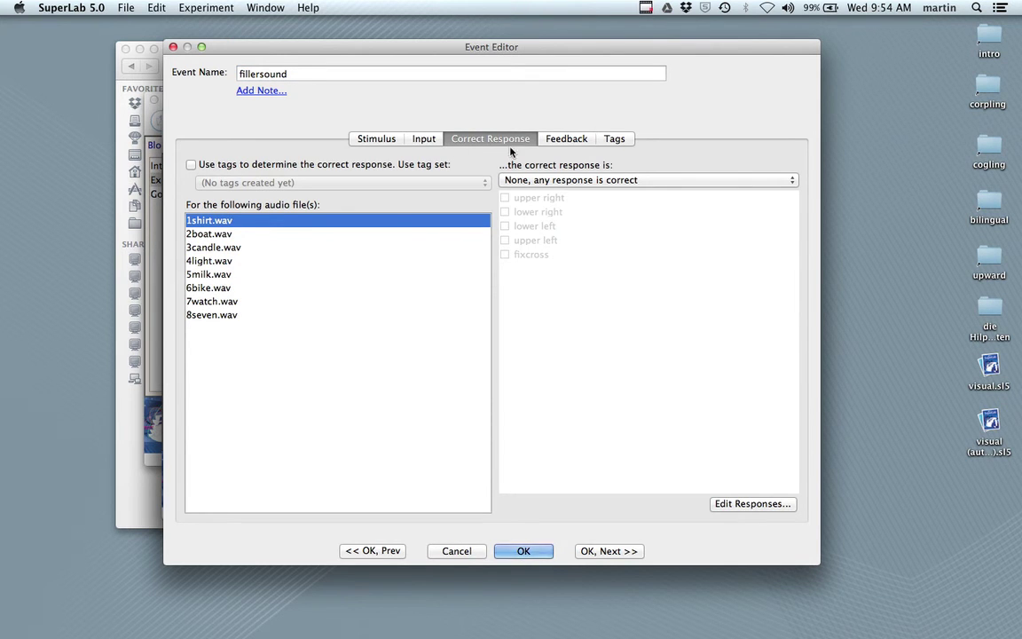
pyautogui.click(554, 181)
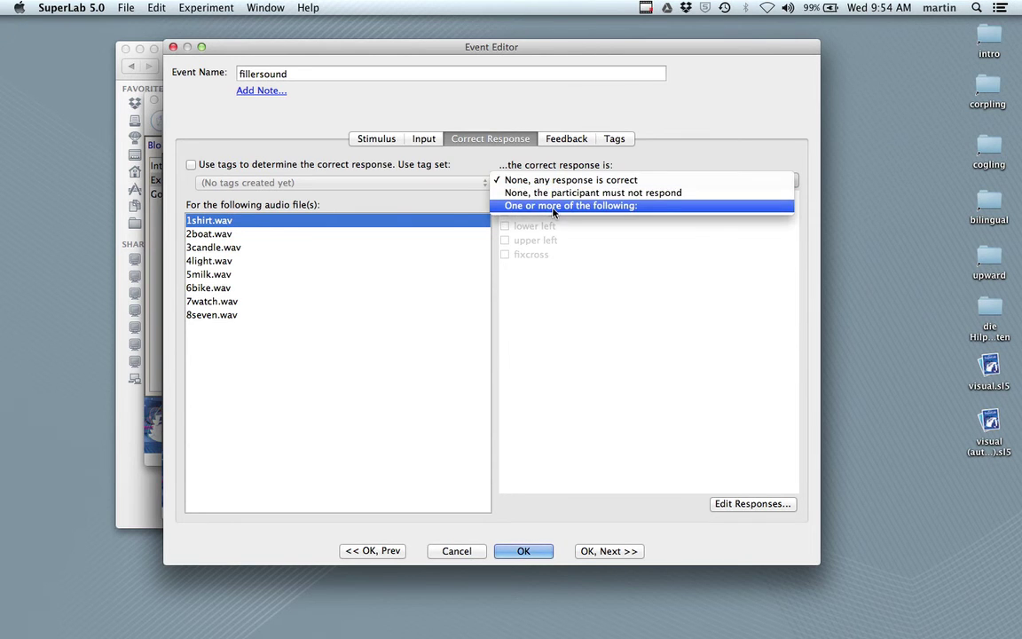
pyautogui.click(554, 206)
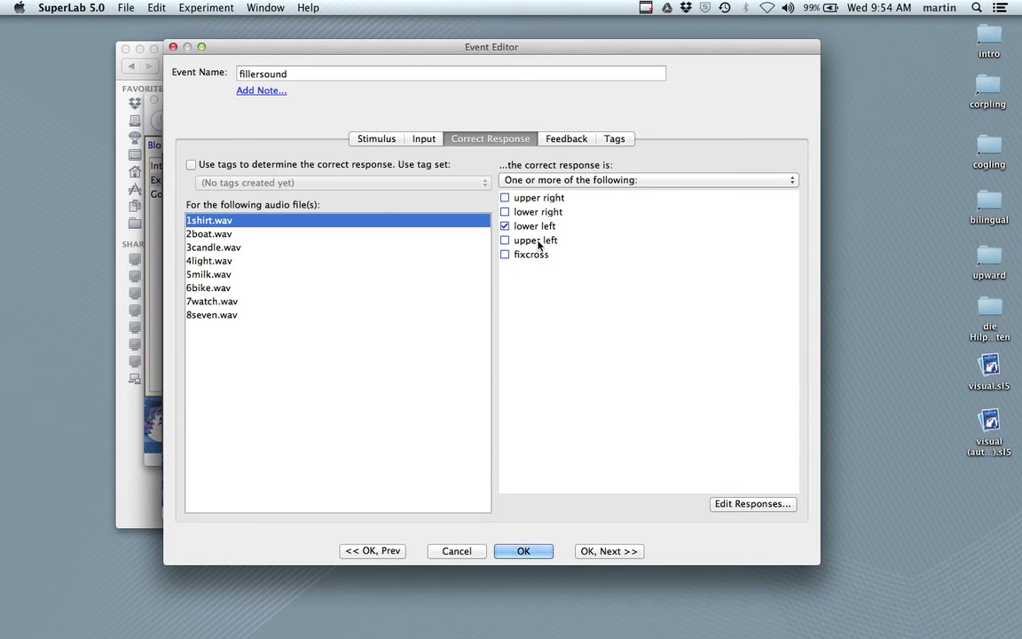
pyautogui.click(213, 234)
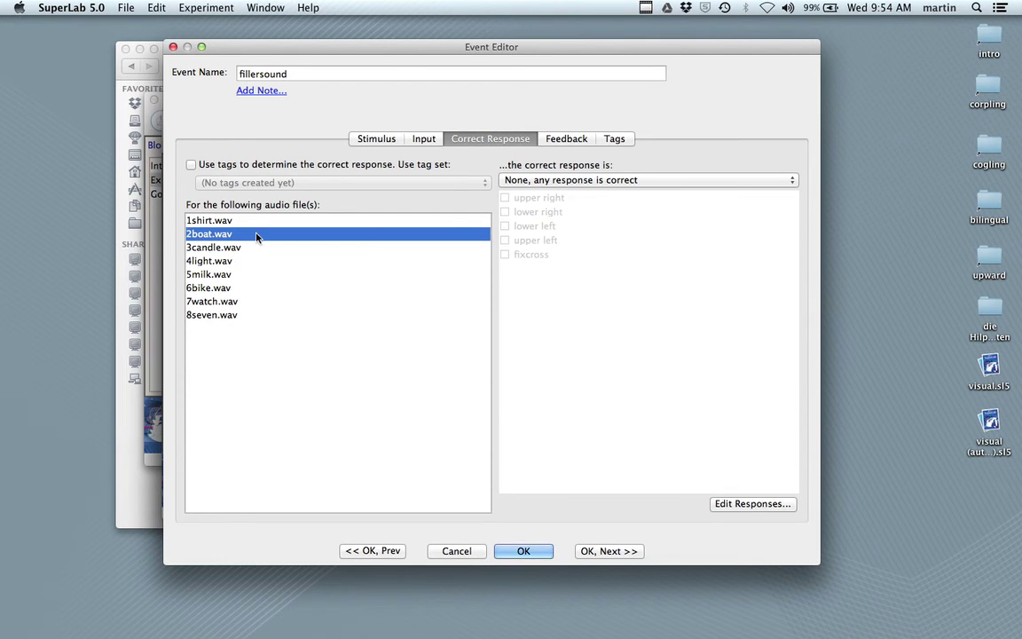
pyautogui.click(530, 181)
pyautogui.click(532, 203)
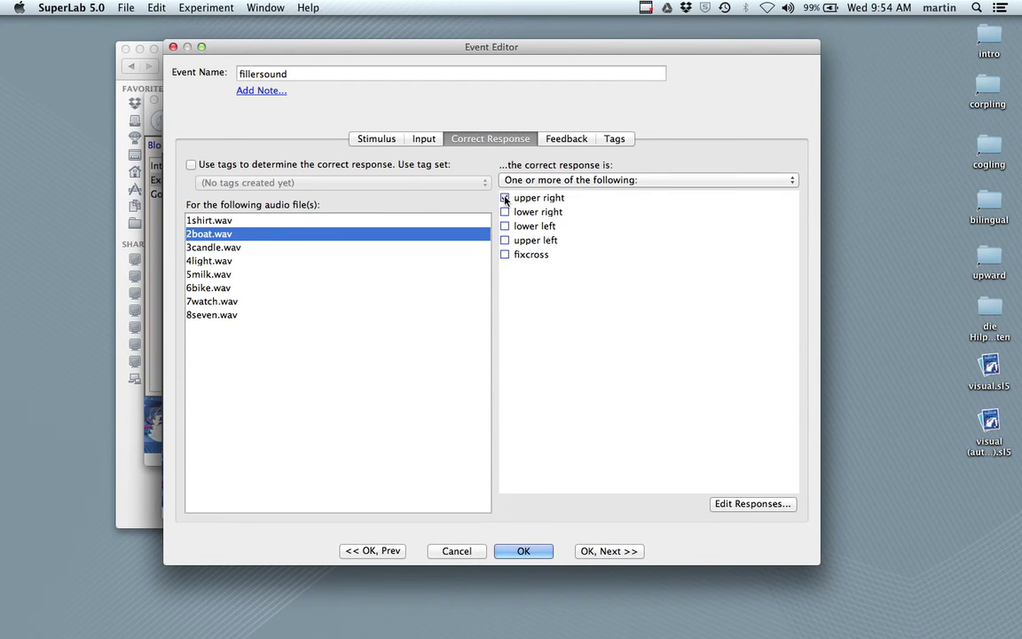
# Step: Restrict 3candle.wav's correct response to one or more of the listed responses, and set 4light.wav's to lower right
pyautogui.click(228, 249)
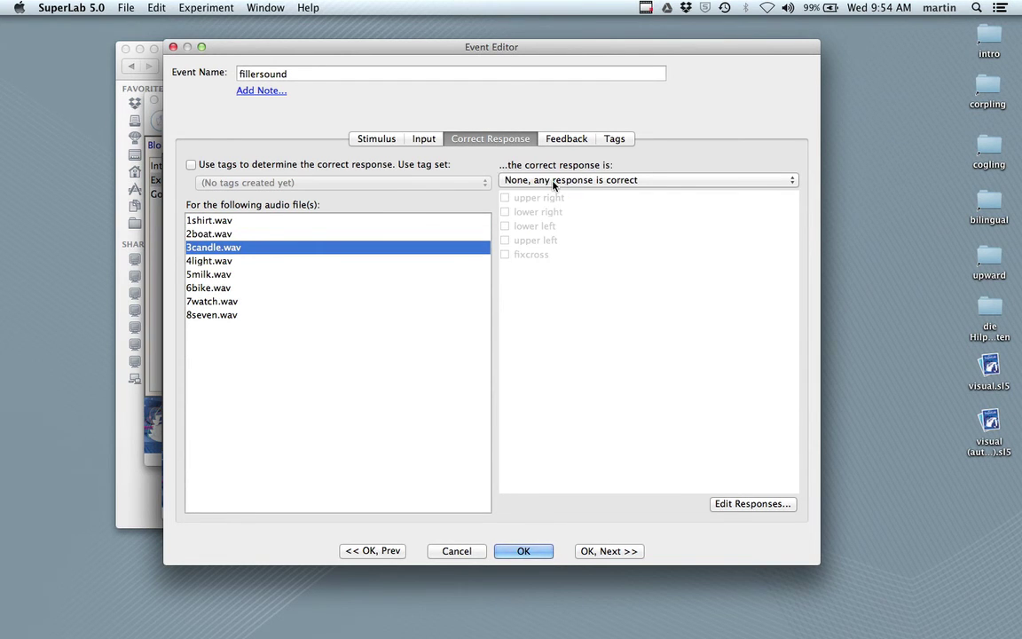
pyautogui.click(554, 181)
pyautogui.click(512, 209)
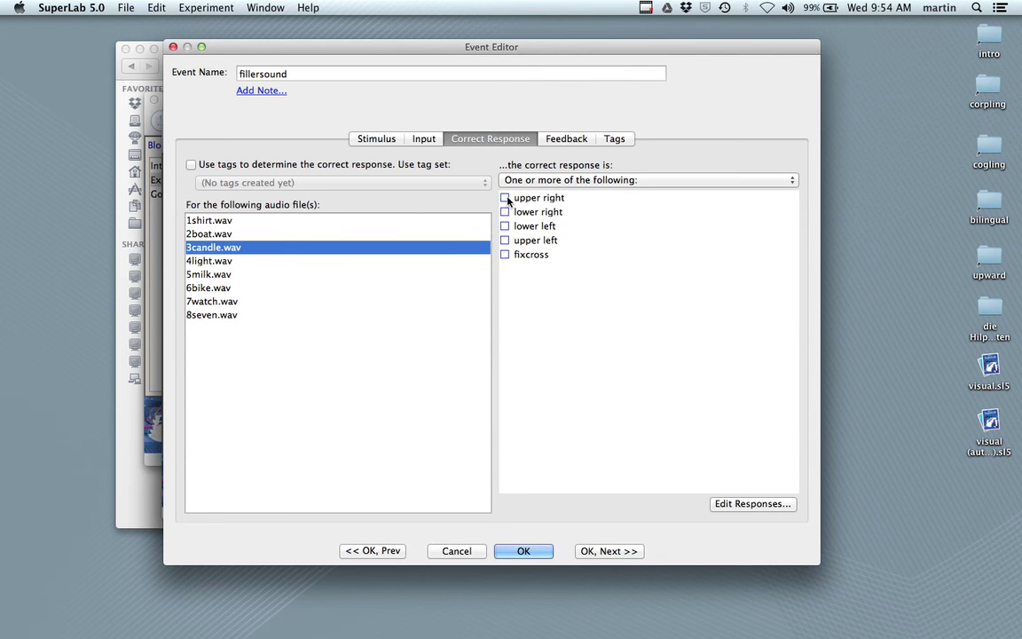
pyautogui.click(236, 262)
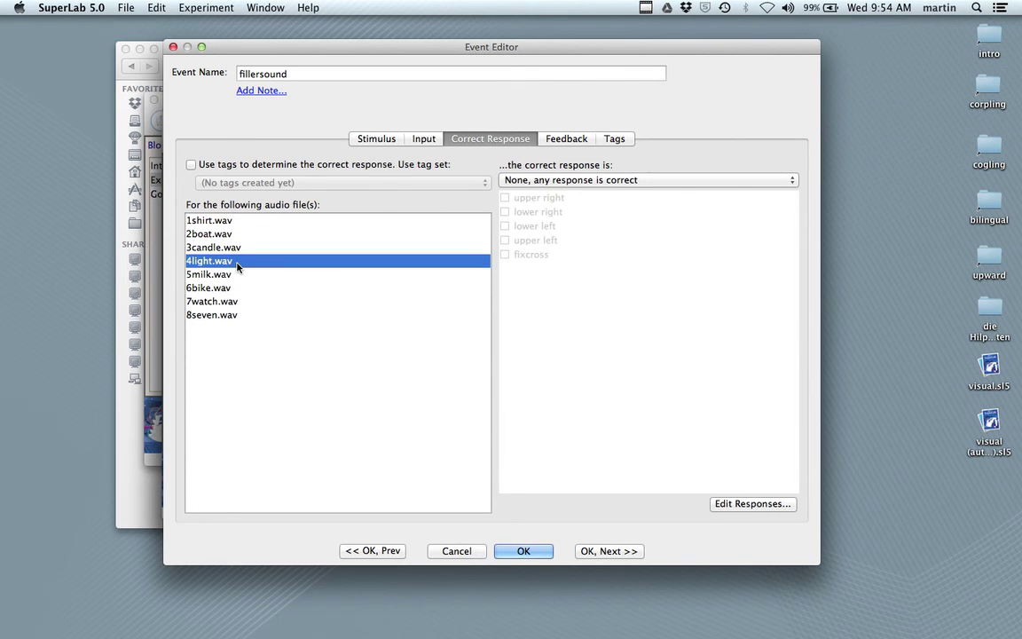
pyautogui.click(528, 182)
pyautogui.click(537, 209)
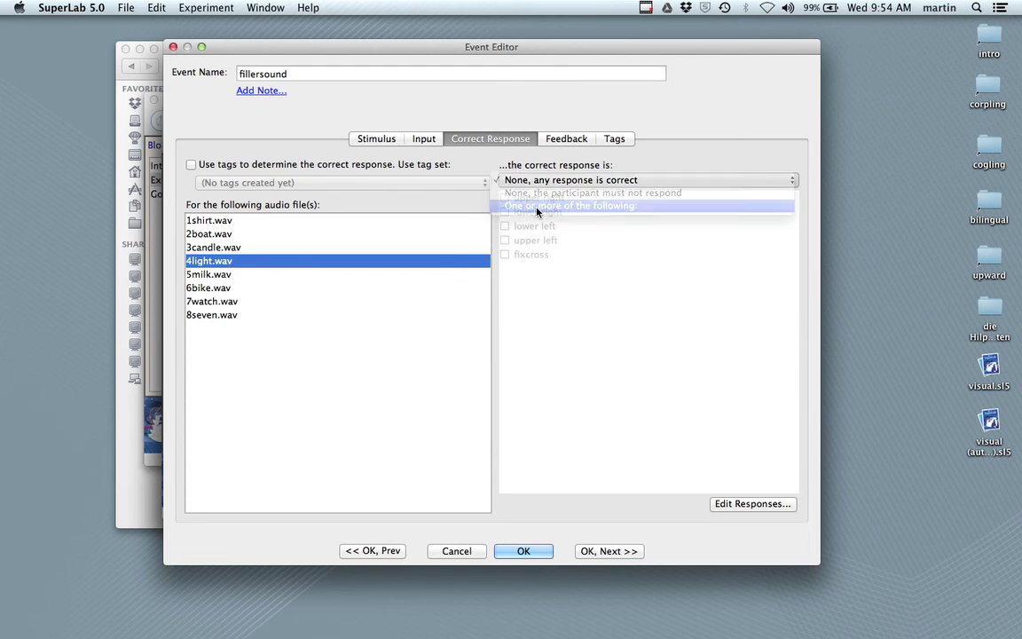
pyautogui.click(505, 212)
# Step: Set the correct response to lower right for 5milk.wav and upper left for 6bike.wav
pyautogui.click(209, 274)
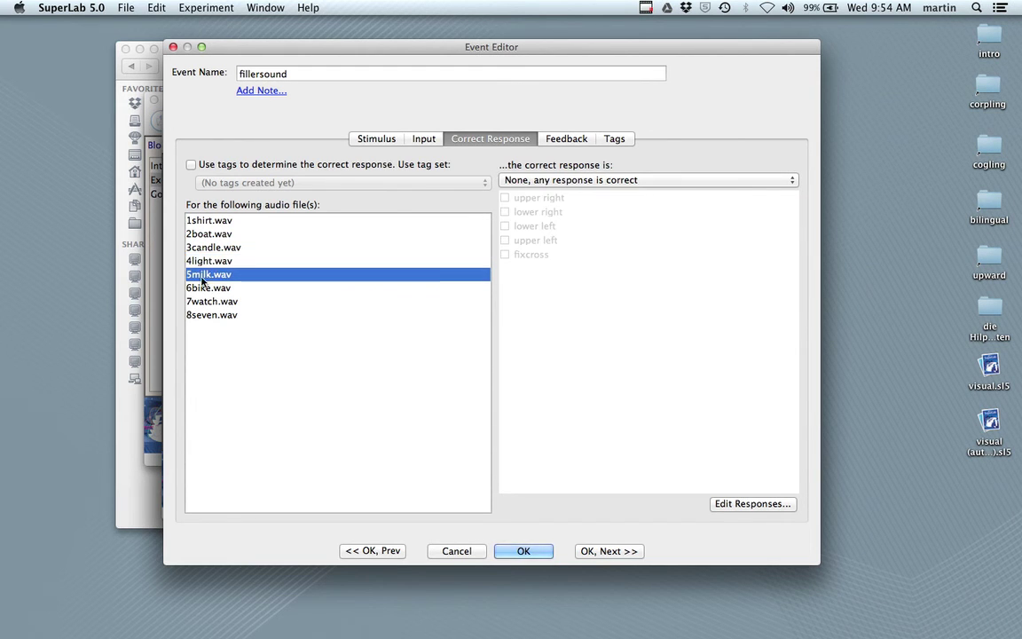
pyautogui.click(519, 182)
pyautogui.click(528, 207)
pyautogui.click(504, 212)
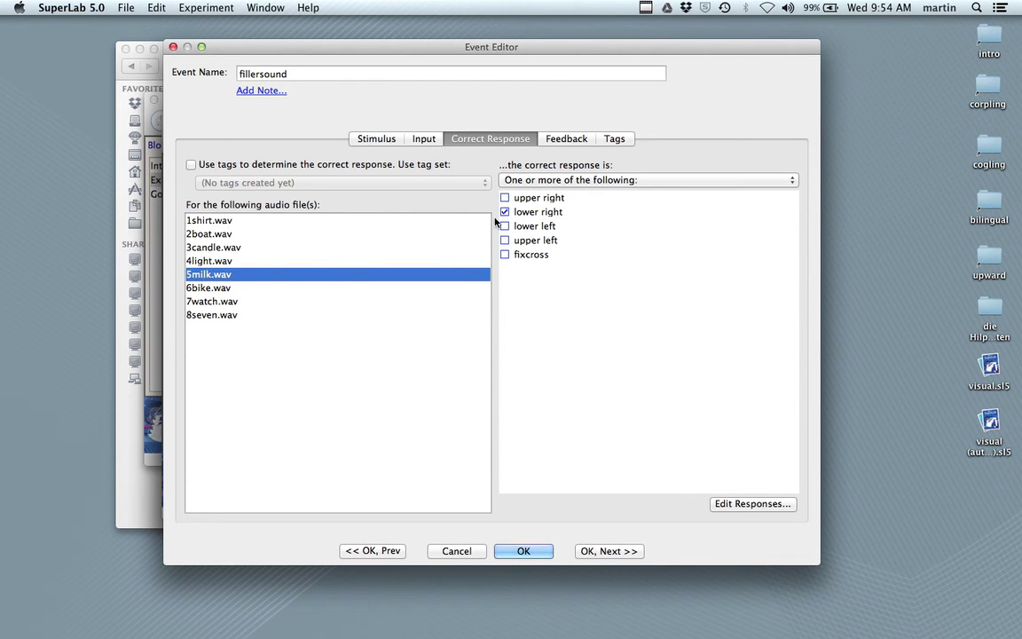
pyautogui.click(203, 287)
pyautogui.click(538, 181)
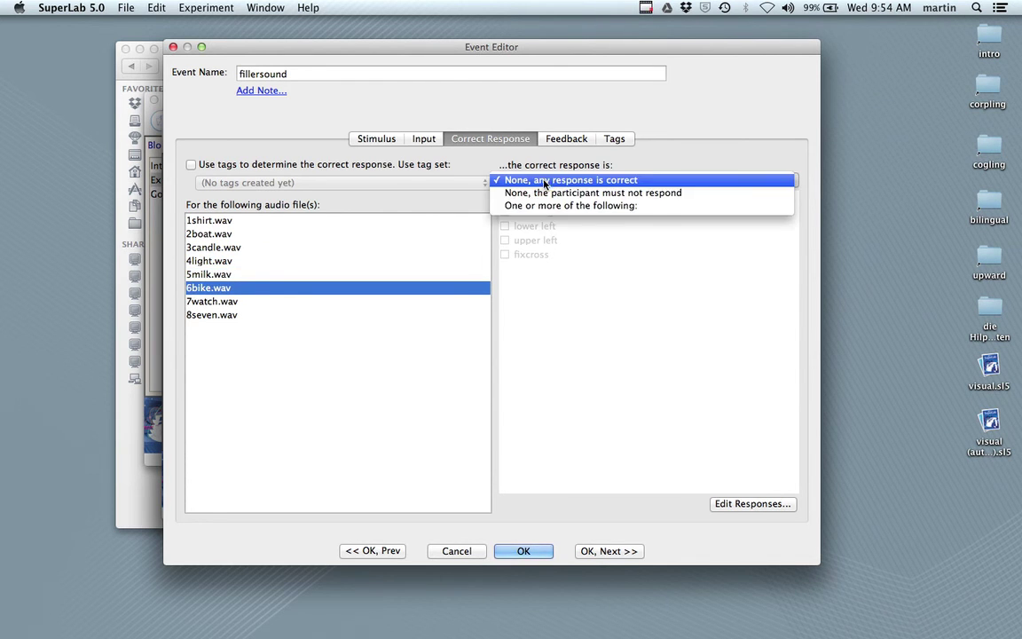
pyautogui.click(531, 206)
pyautogui.click(505, 240)
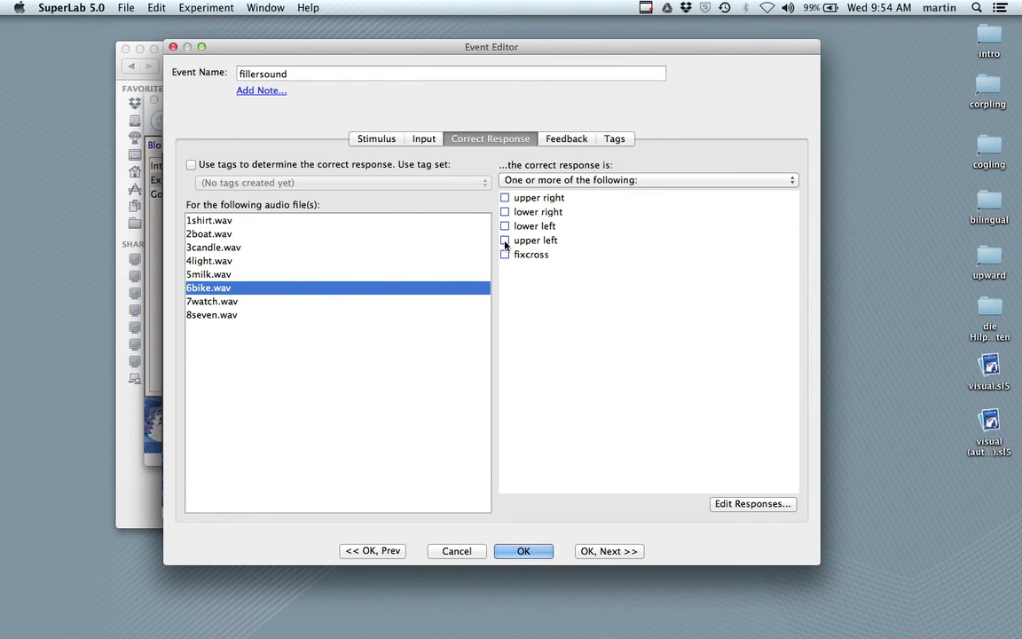
# Step: Set fillersound's correct response to lower left for 7watch.wav and upper left for 8seven.wav, and save the event
pyautogui.click(204, 301)
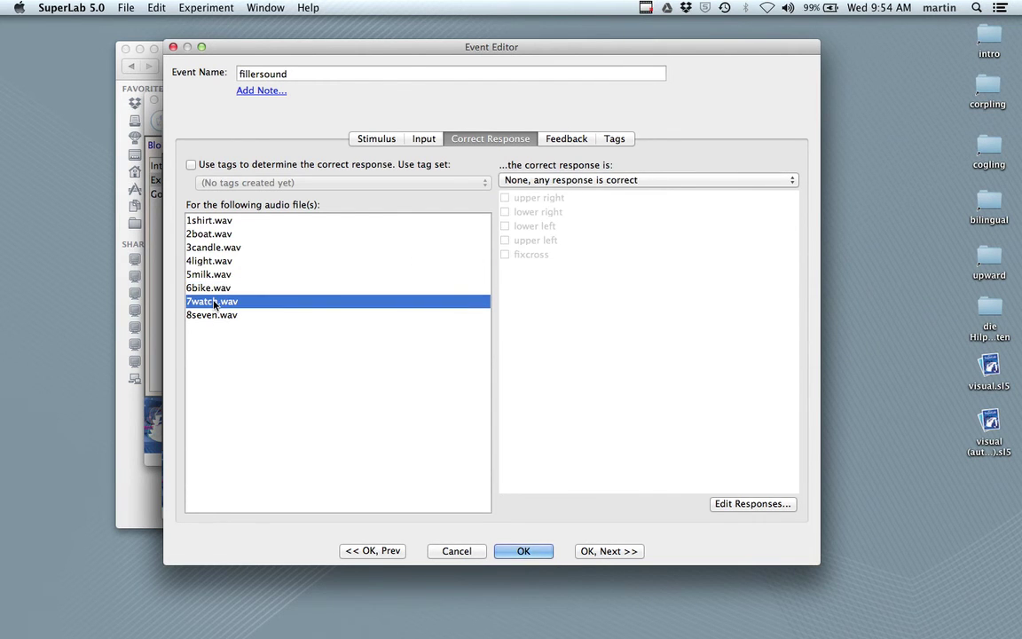
pyautogui.click(528, 181)
pyautogui.click(536, 207)
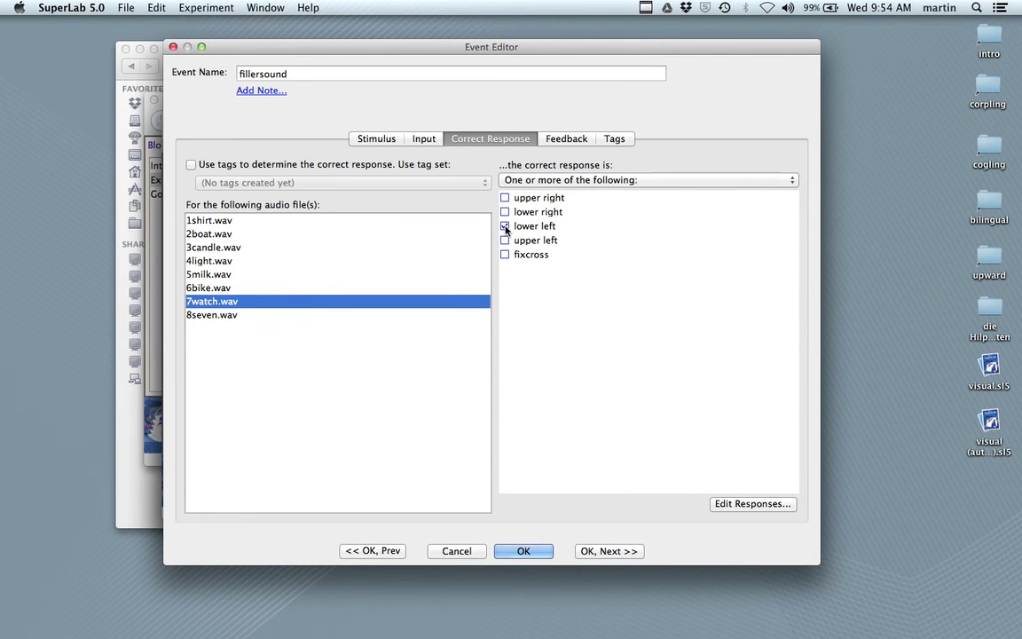
pyautogui.click(218, 315)
pyautogui.click(557, 182)
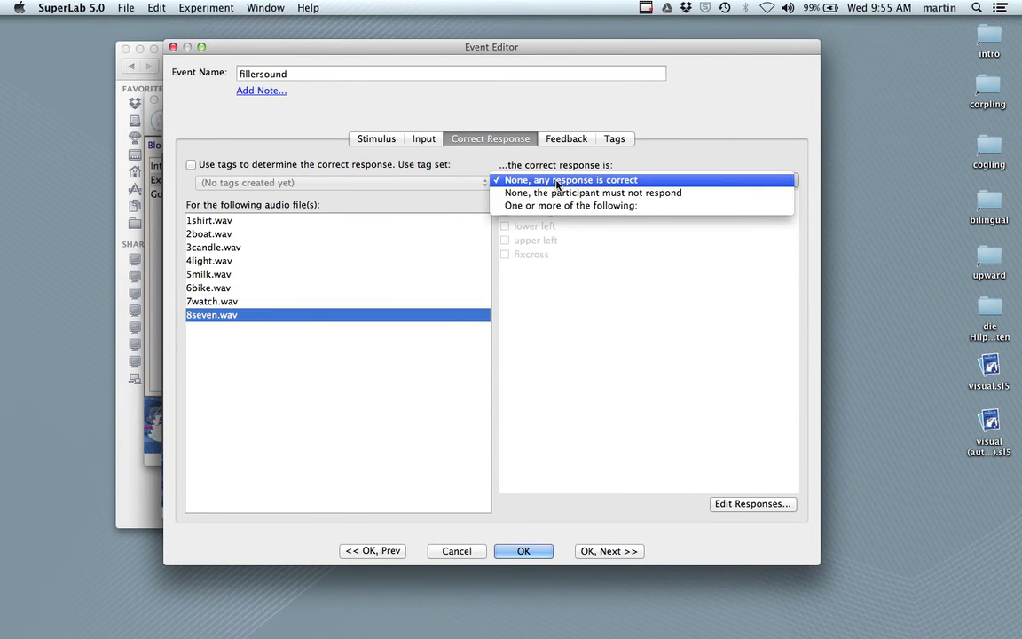
pyautogui.click(547, 206)
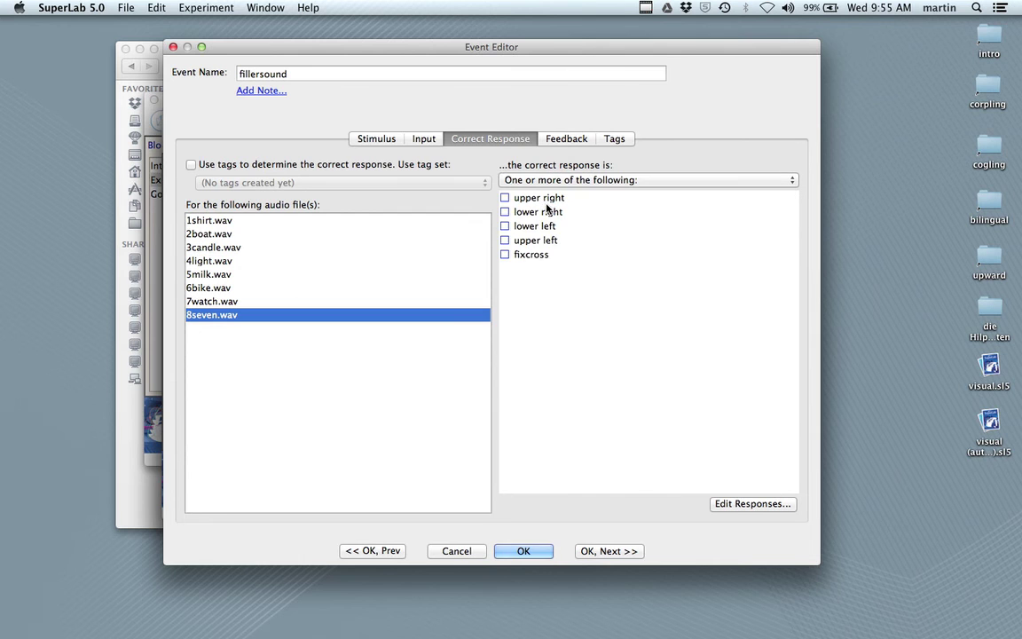
pyautogui.click(505, 240)
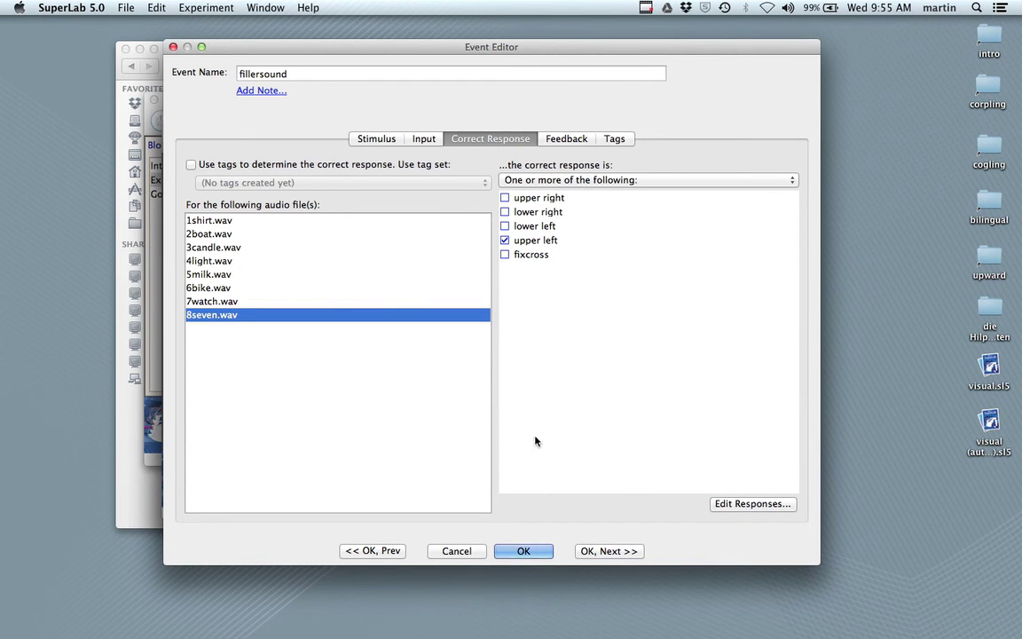
pyautogui.click(573, 139)
pyautogui.click(480, 141)
pyautogui.click(525, 551)
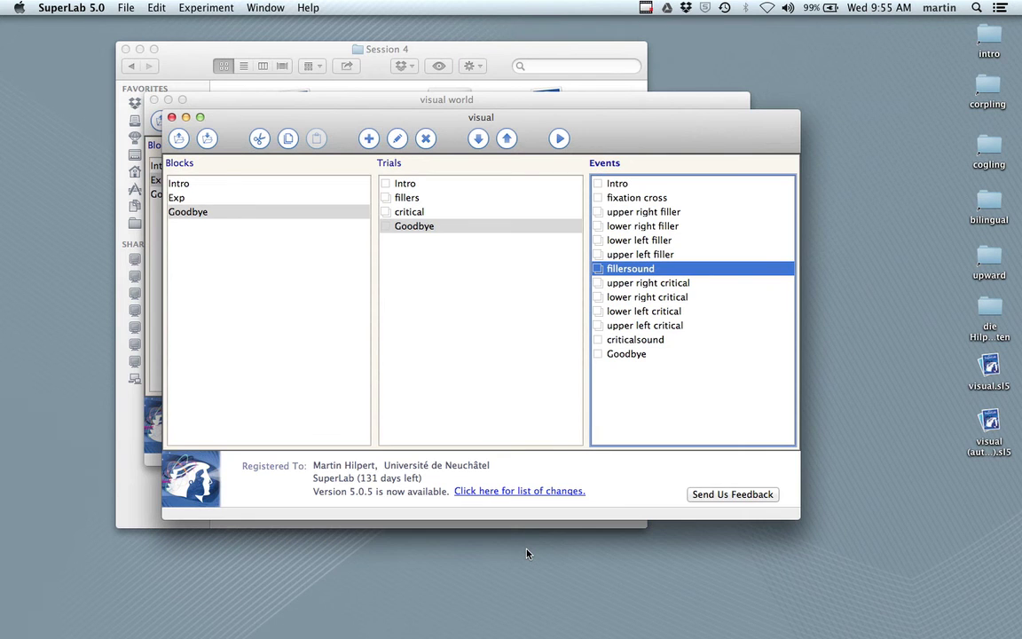
# Step: Make the fixation cross event a text event that displays a "+"
pyautogui.doubleClick(624, 198)
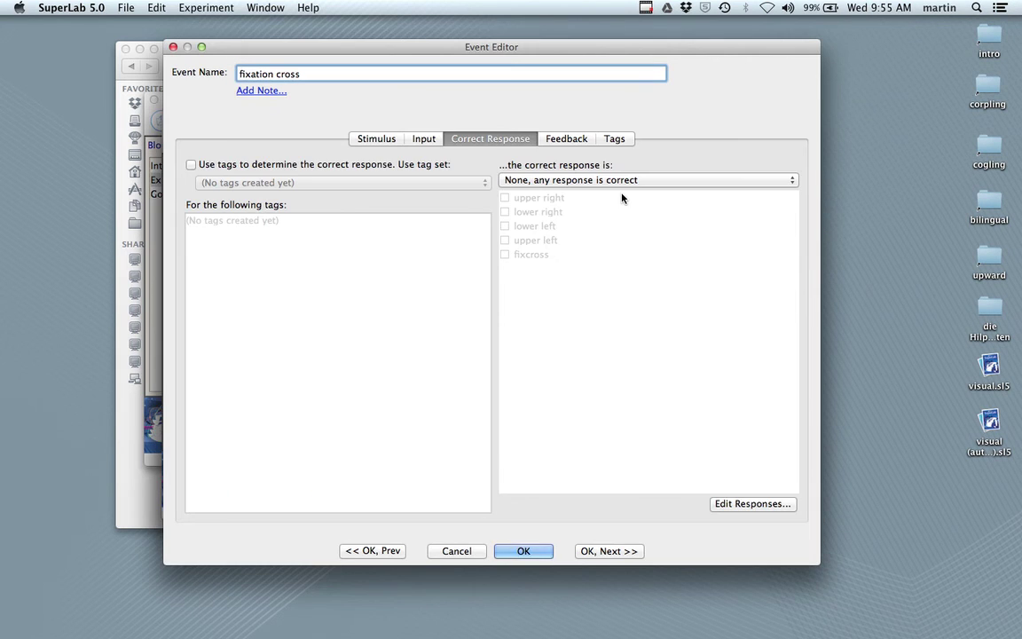
pyautogui.click(373, 139)
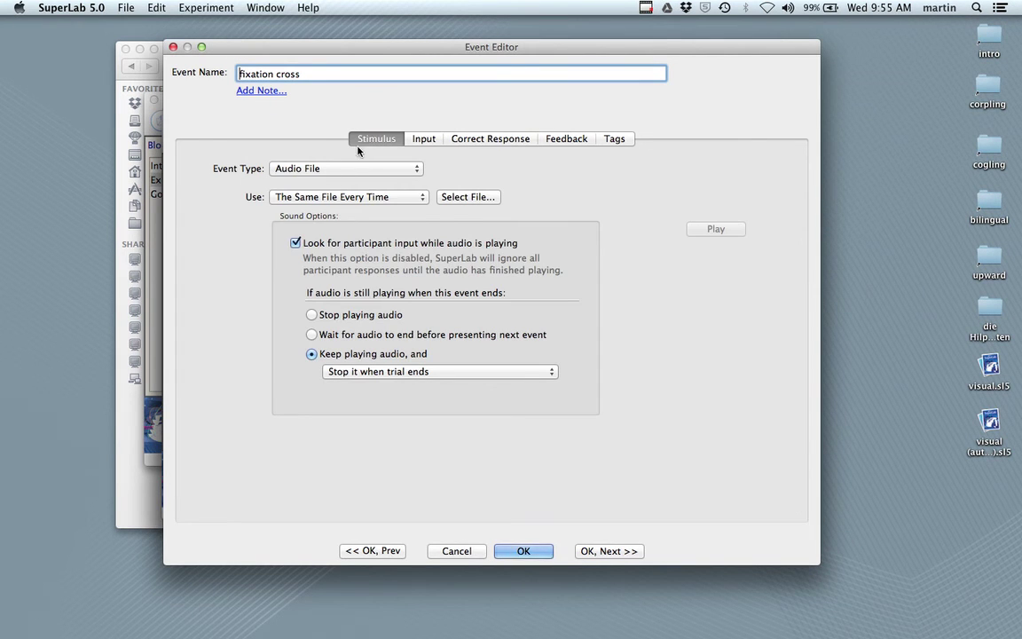
pyautogui.click(346, 173)
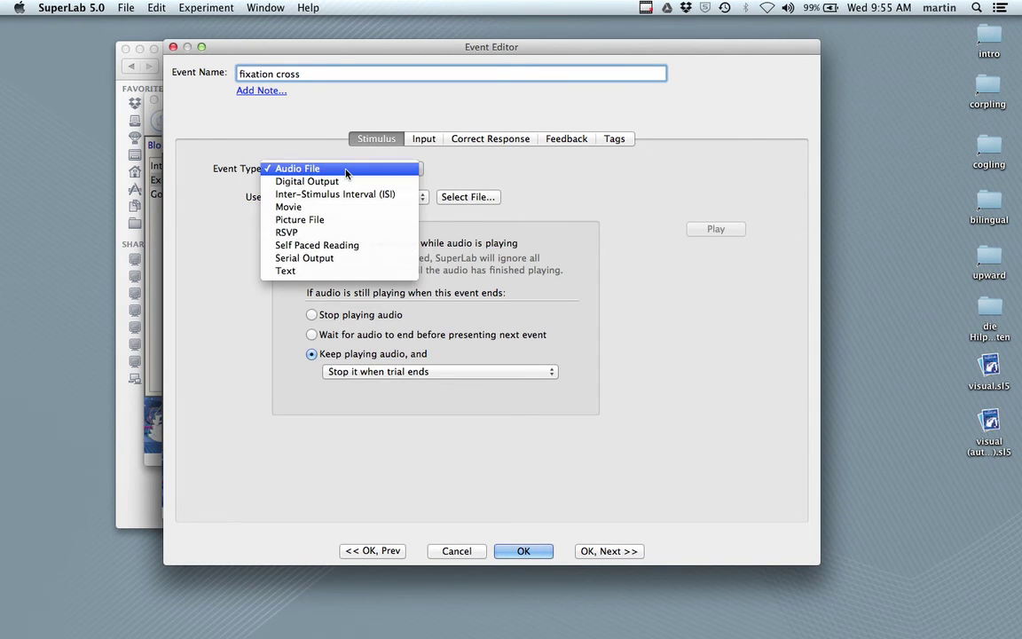
pyautogui.click(313, 272)
pyautogui.click(221, 263)
pyautogui.write('+')
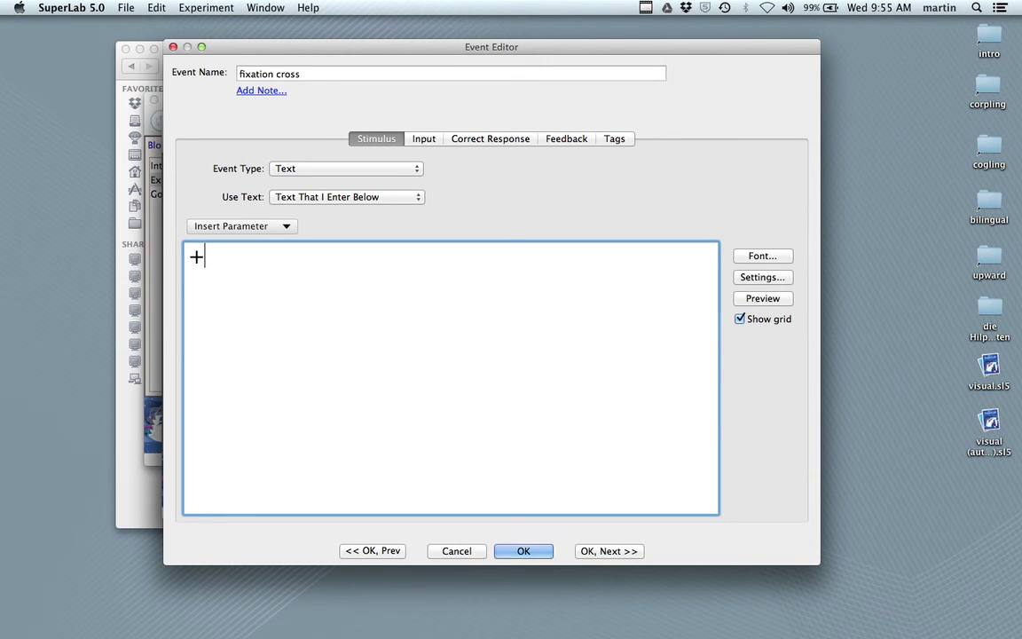
# Step: Restrict the fixation cross event's correct response to fixcross and save the event
pyautogui.click(416, 141)
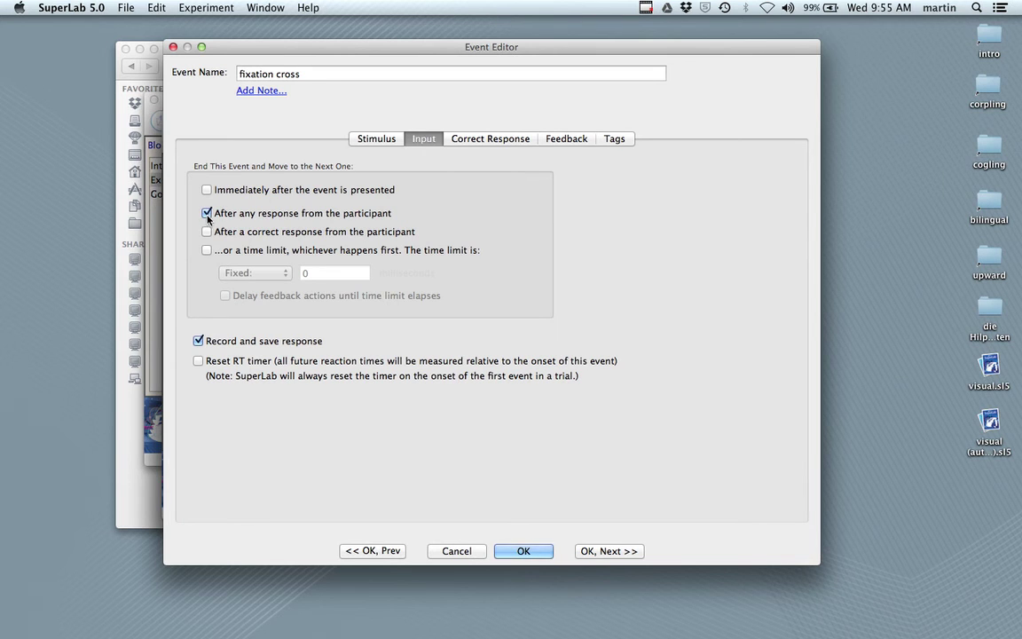
pyautogui.click(501, 140)
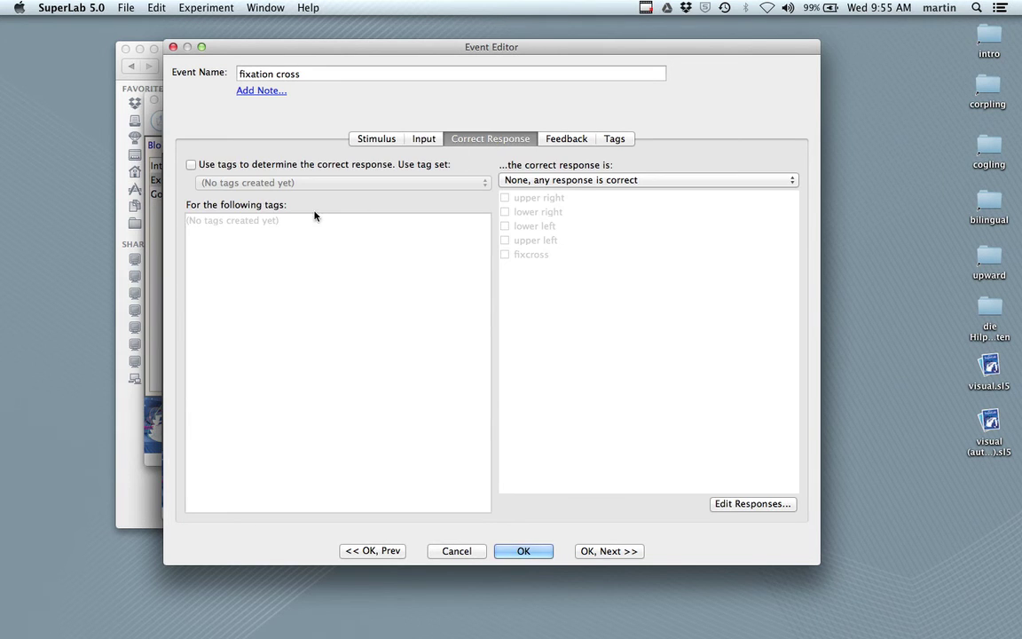
pyautogui.click(577, 182)
pyautogui.click(550, 220)
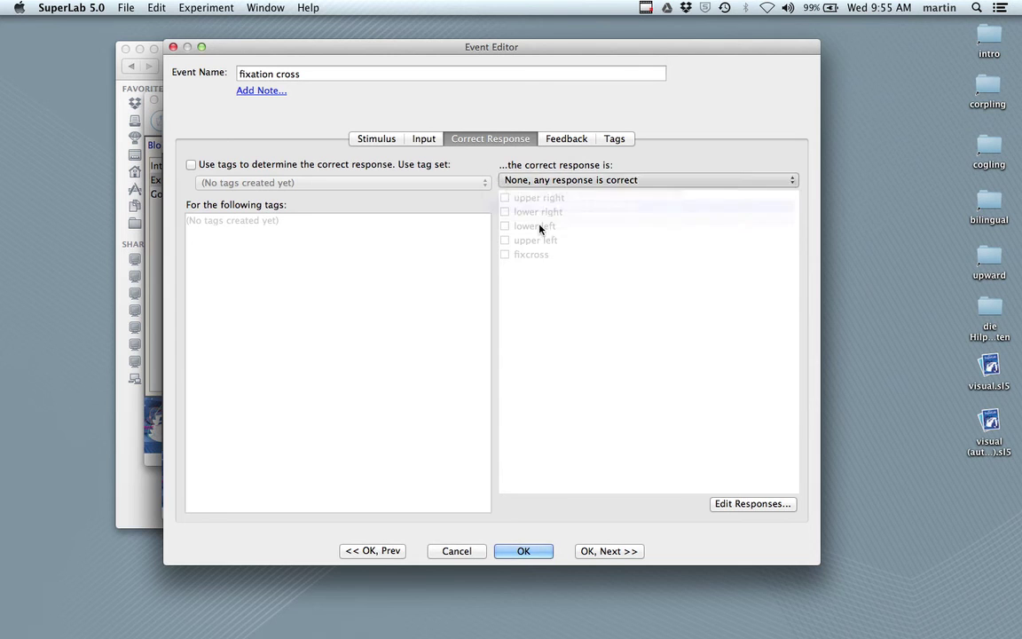
pyautogui.click(505, 255)
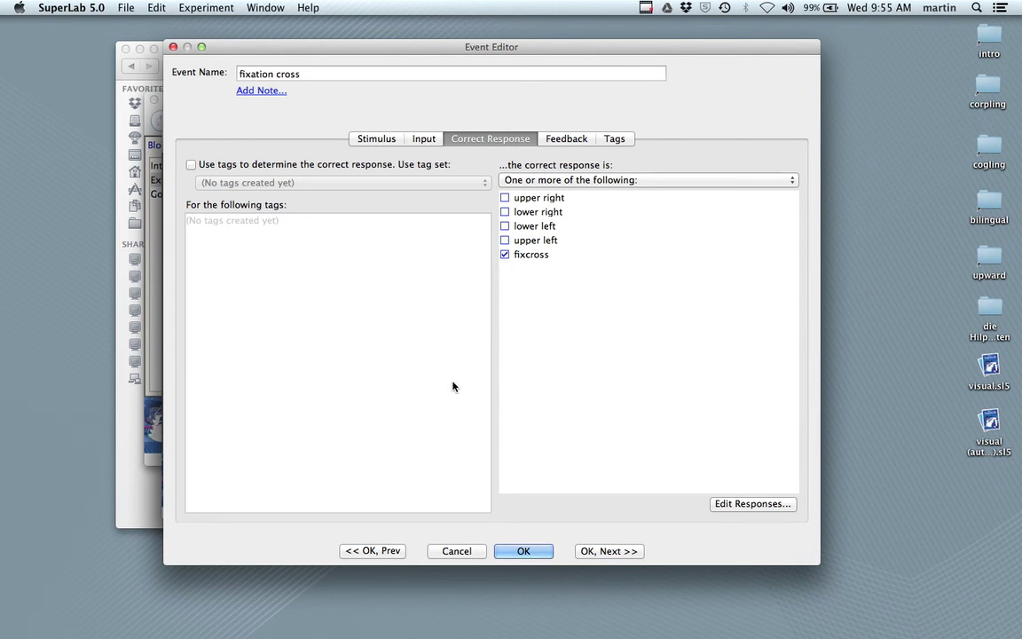
pyautogui.click(525, 552)
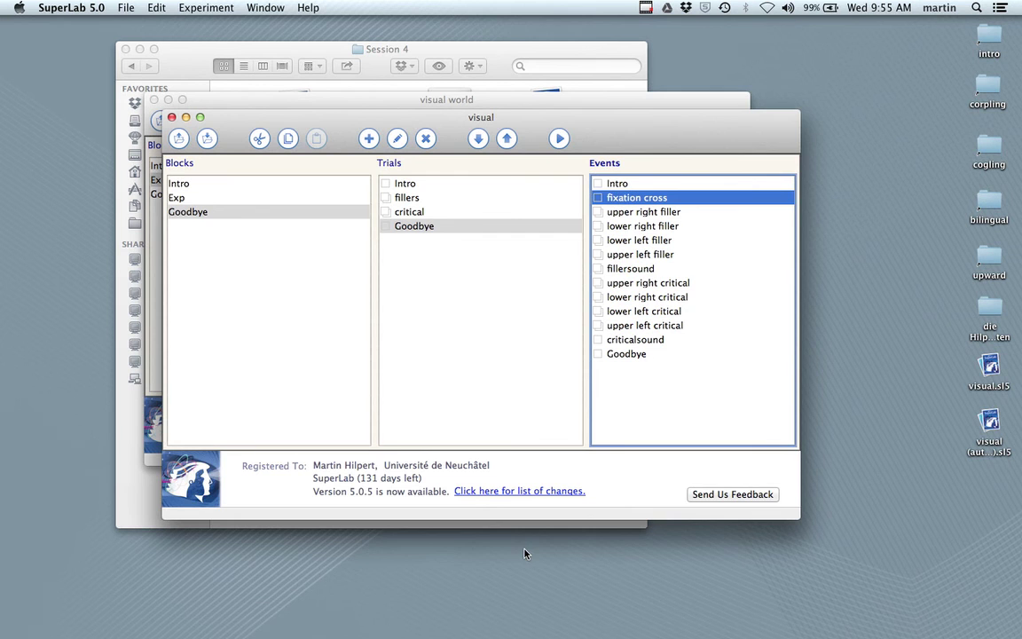
# Step: Set the criticalsound event to use an audio file chosen from the criticalsounds list
pyautogui.doubleClick(626, 344)
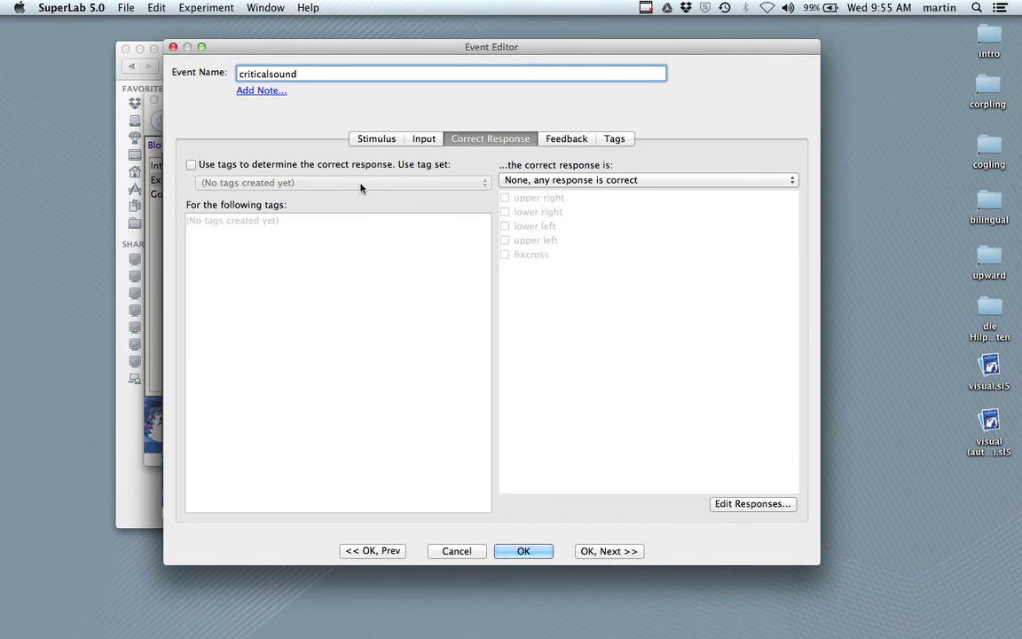
pyautogui.click(367, 140)
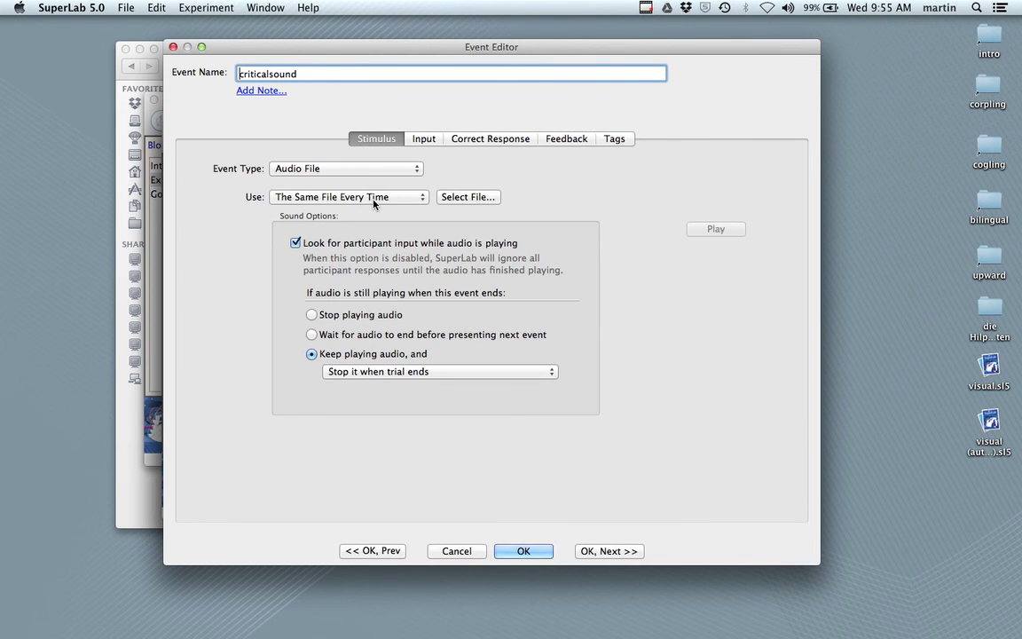
pyautogui.click(374, 199)
pyautogui.click(346, 210)
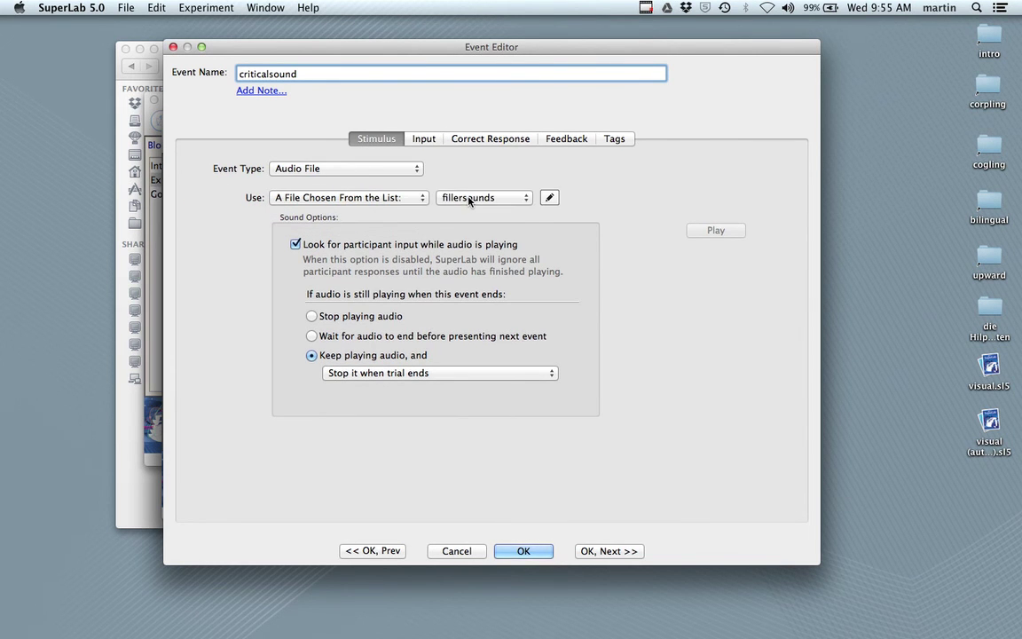
pyautogui.click(469, 198)
pyautogui.click(472, 210)
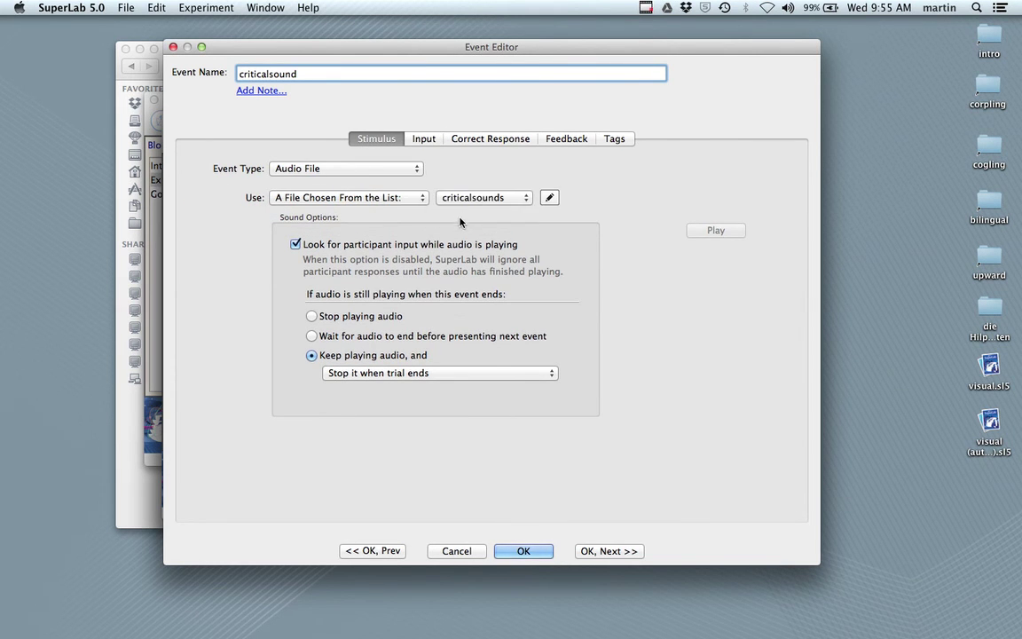
# Step: Restrict criticalsound's correct response to one or more of the listed responses for 1bee.wav and 2car.wav
pyautogui.click(425, 138)
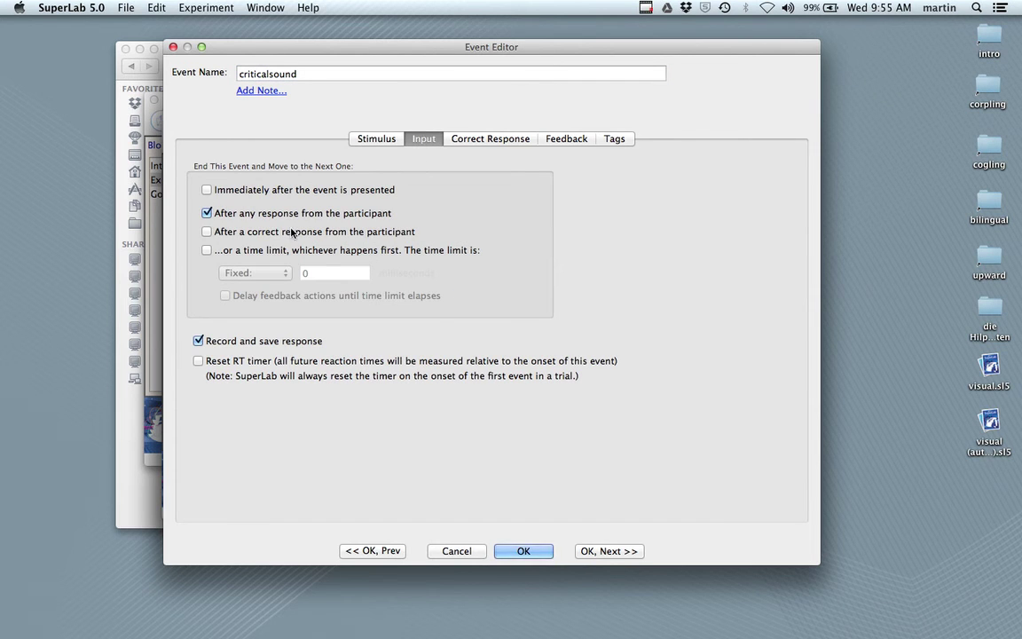
pyautogui.click(480, 142)
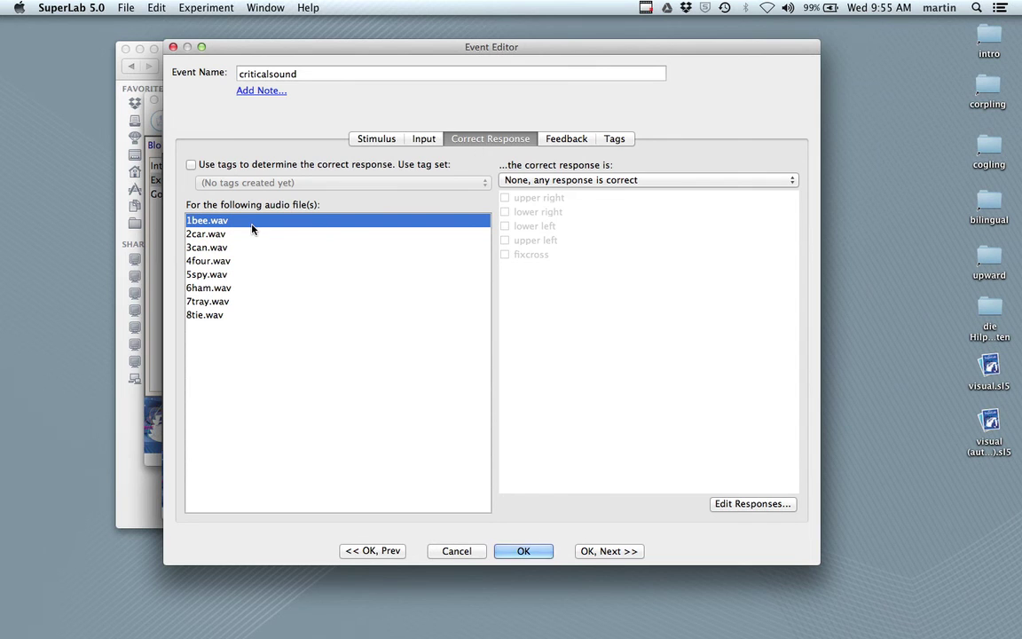
pyautogui.click(632, 180)
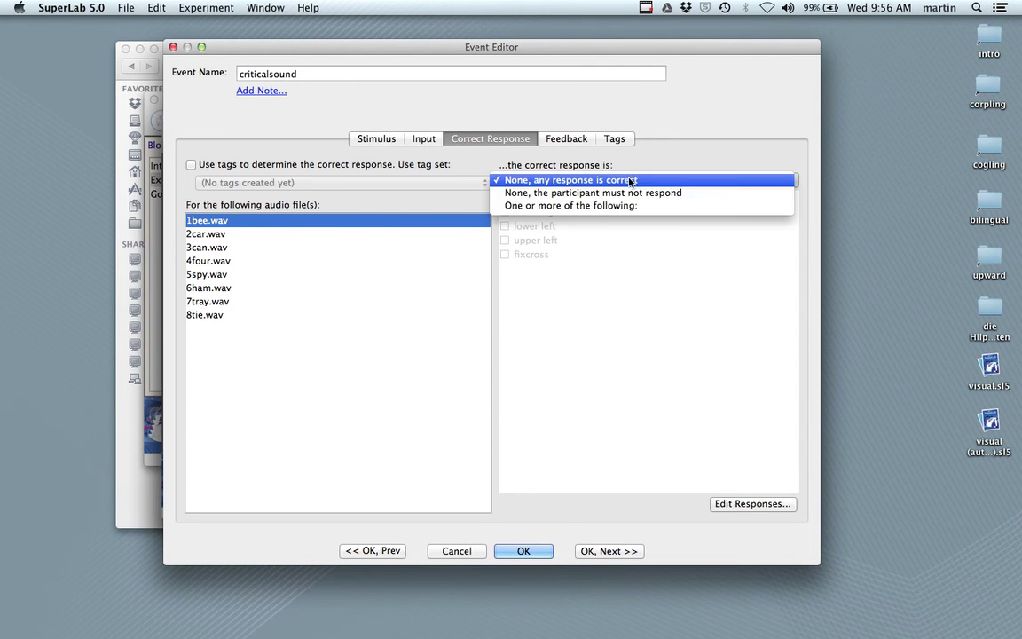
pyautogui.click(596, 207)
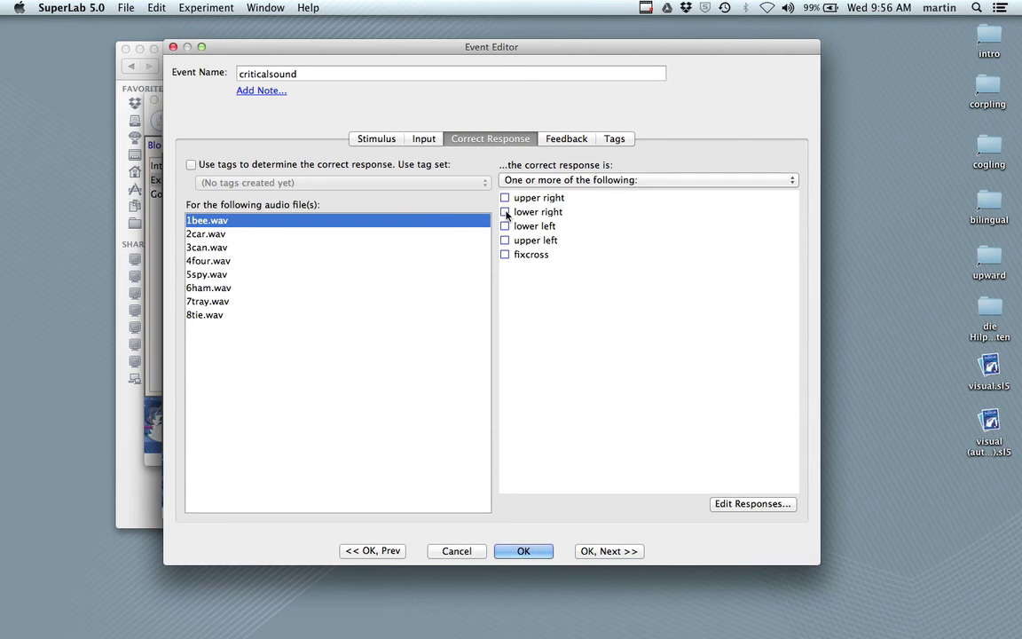
pyautogui.click(226, 234)
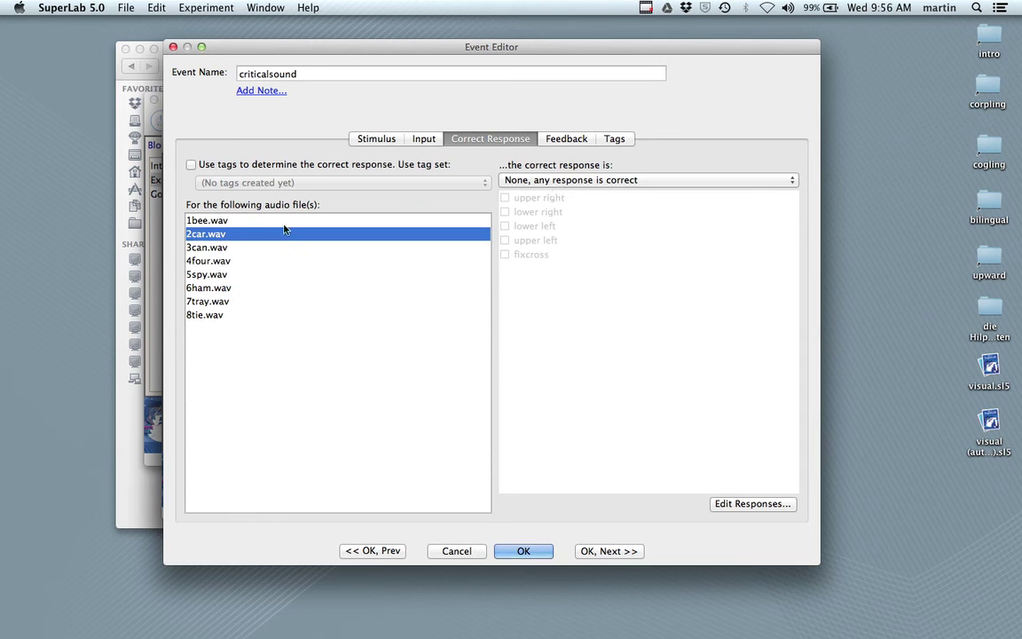
pyautogui.click(547, 181)
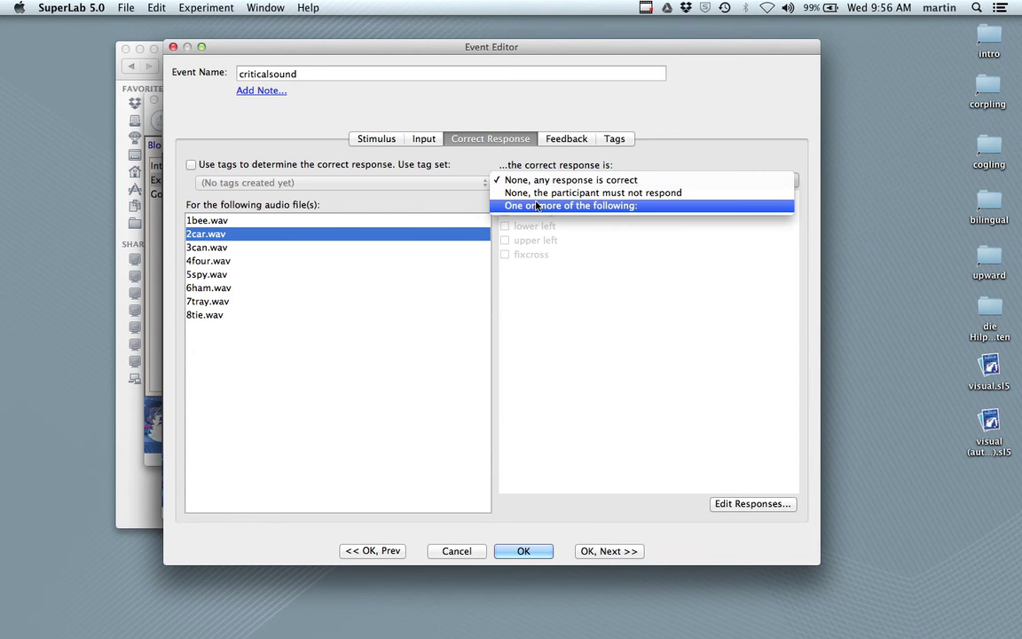
pyautogui.click(536, 205)
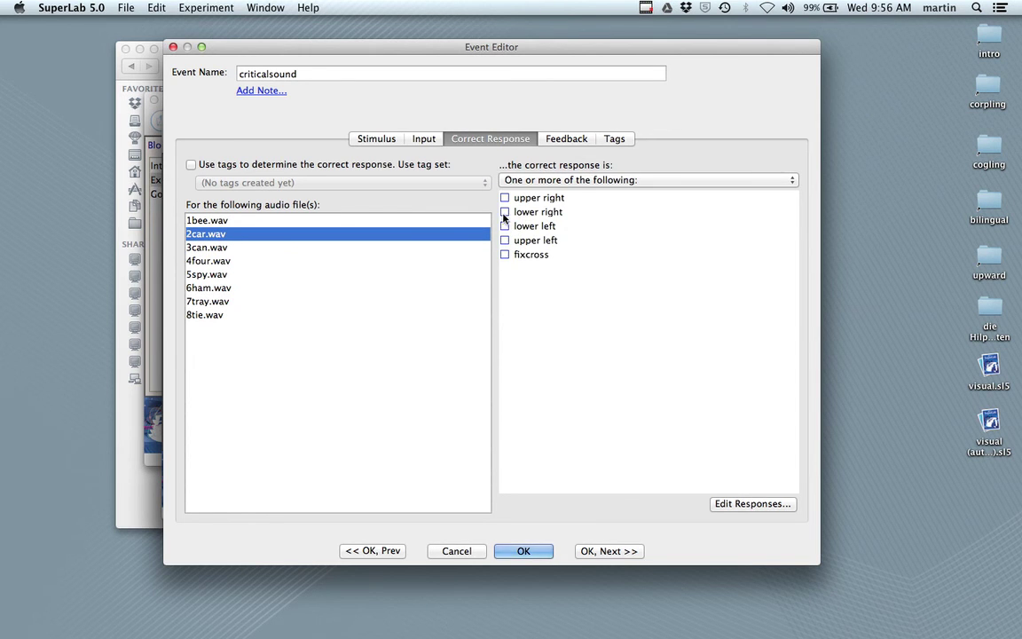
# Step: Restrict 3can.wav's correct response to one or more of the listed responses, and set 4four.wav's to upper right
pyautogui.click(211, 248)
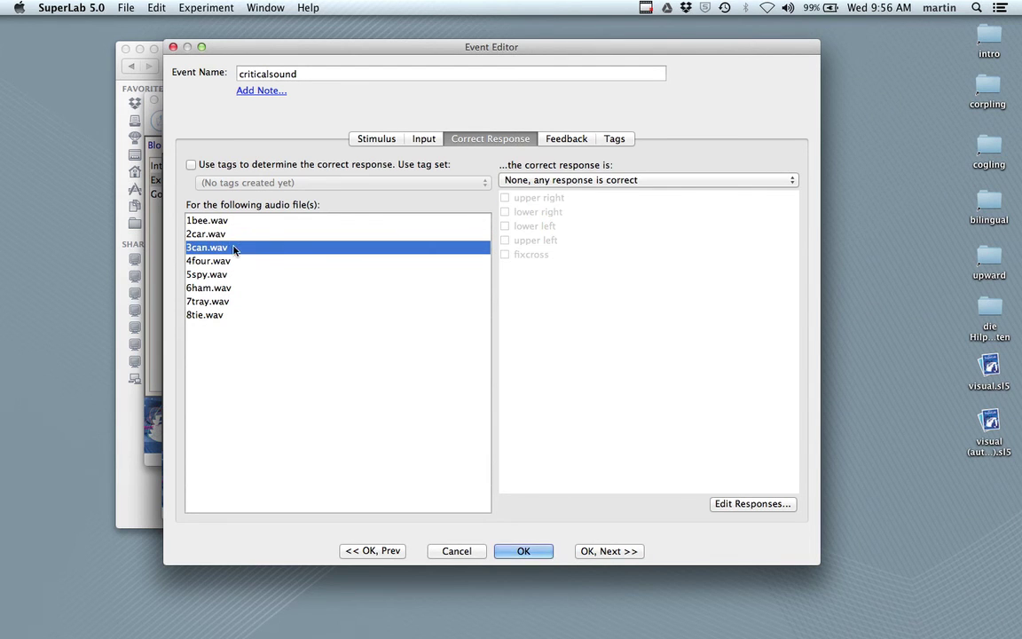
pyautogui.click(542, 181)
pyautogui.click(532, 205)
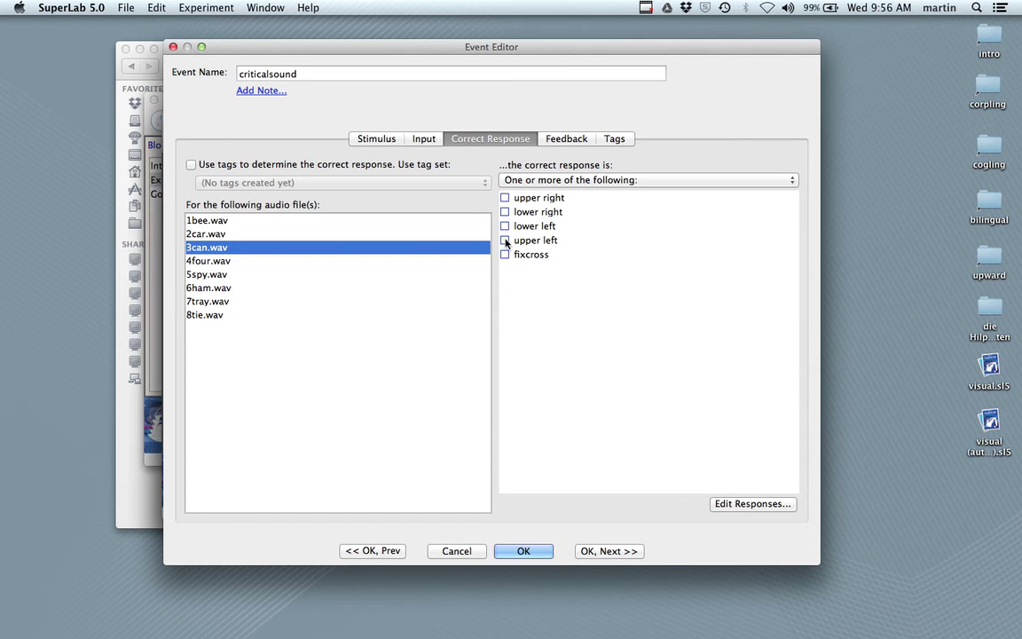
pyautogui.click(190, 261)
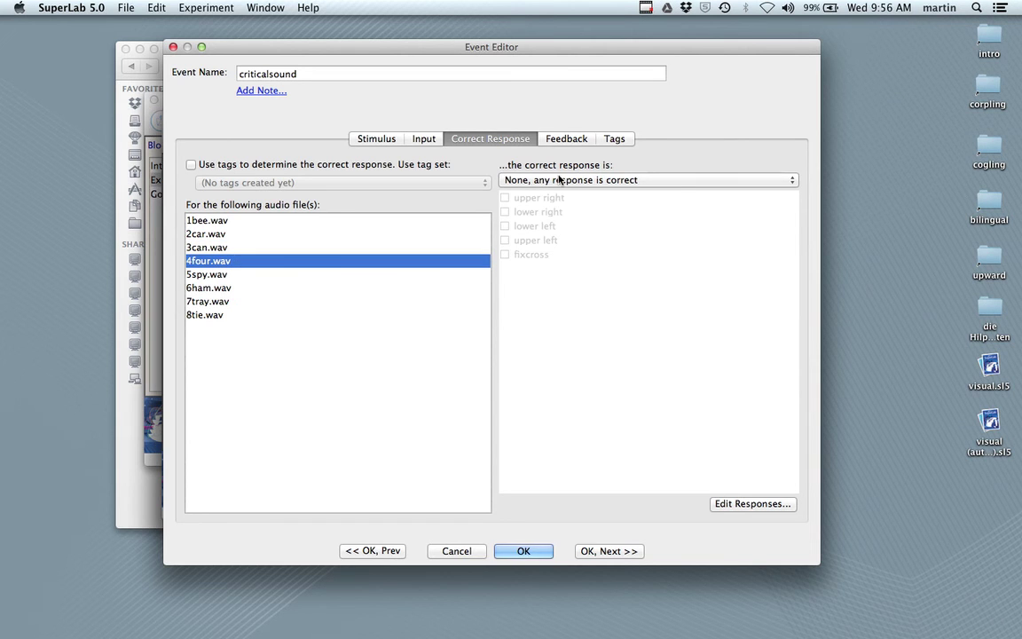
pyautogui.click(560, 181)
pyautogui.click(502, 200)
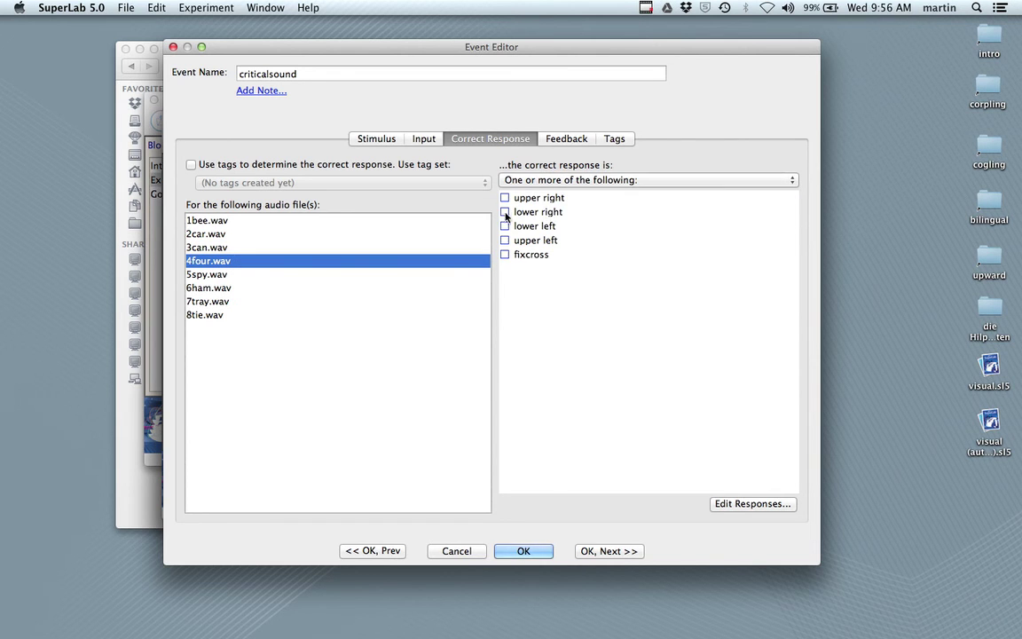
pyautogui.click(505, 197)
# Step: Set the correct response to lower left for 5spy.wav and lower right for 6ham.wav
pyautogui.click(190, 274)
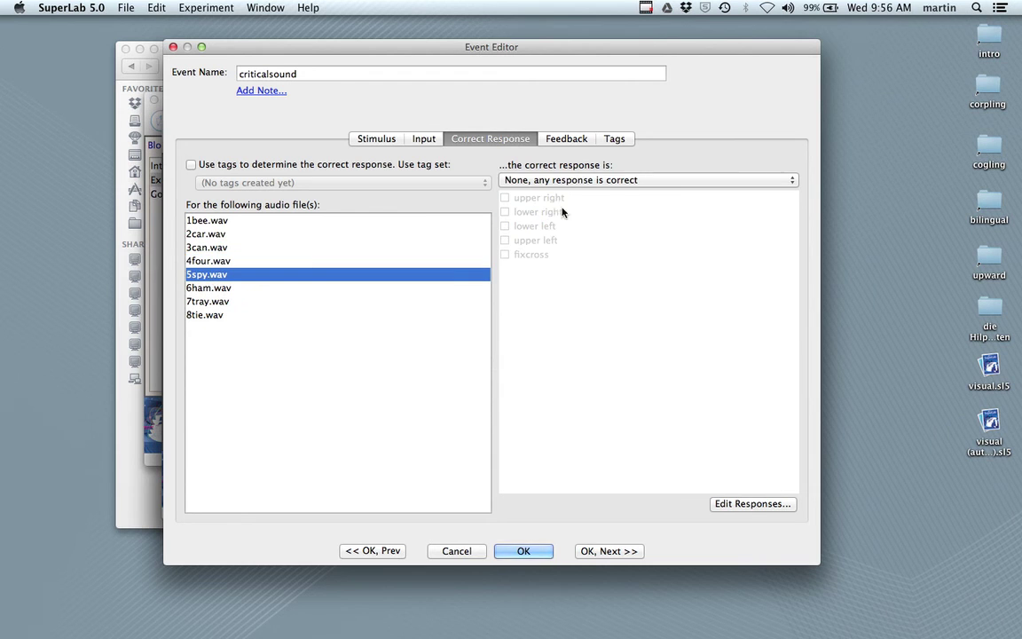
pyautogui.click(531, 181)
pyautogui.click(513, 225)
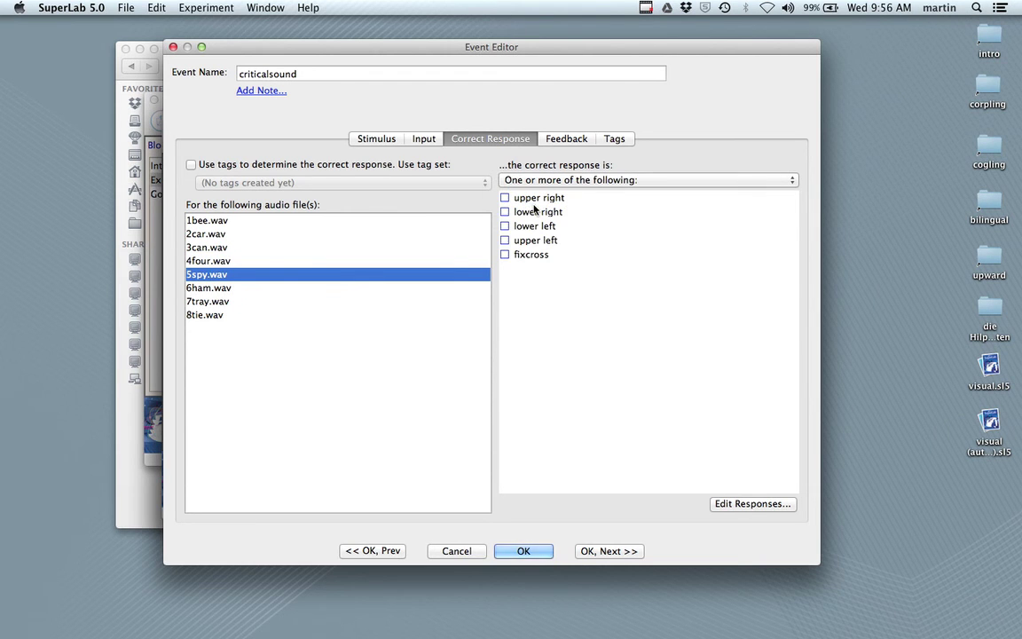
pyautogui.click(505, 227)
pyautogui.click(254, 289)
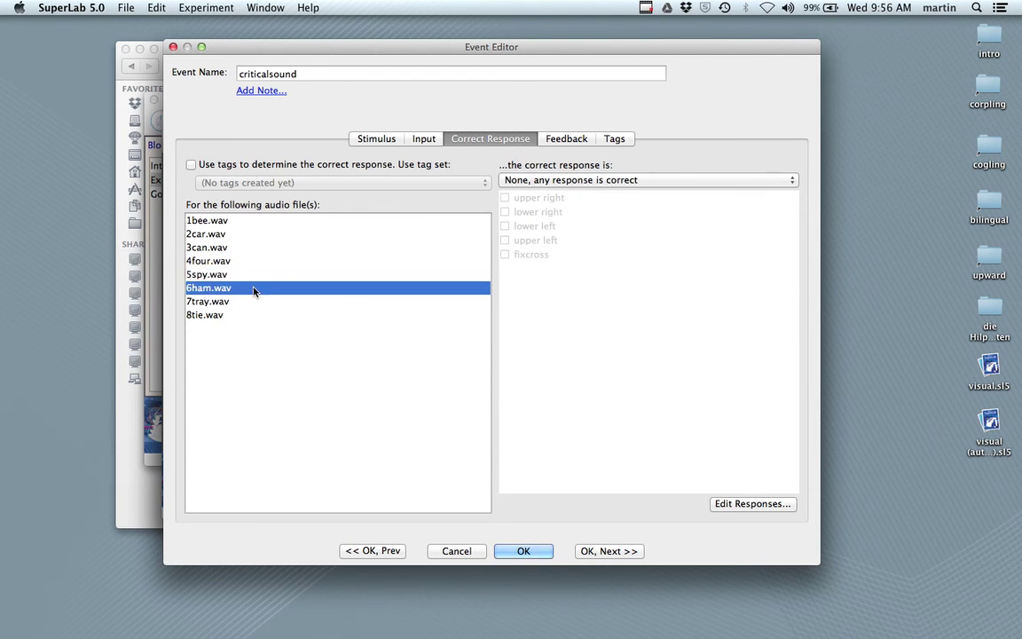
pyautogui.click(536, 181)
pyautogui.click(539, 208)
pyautogui.click(505, 212)
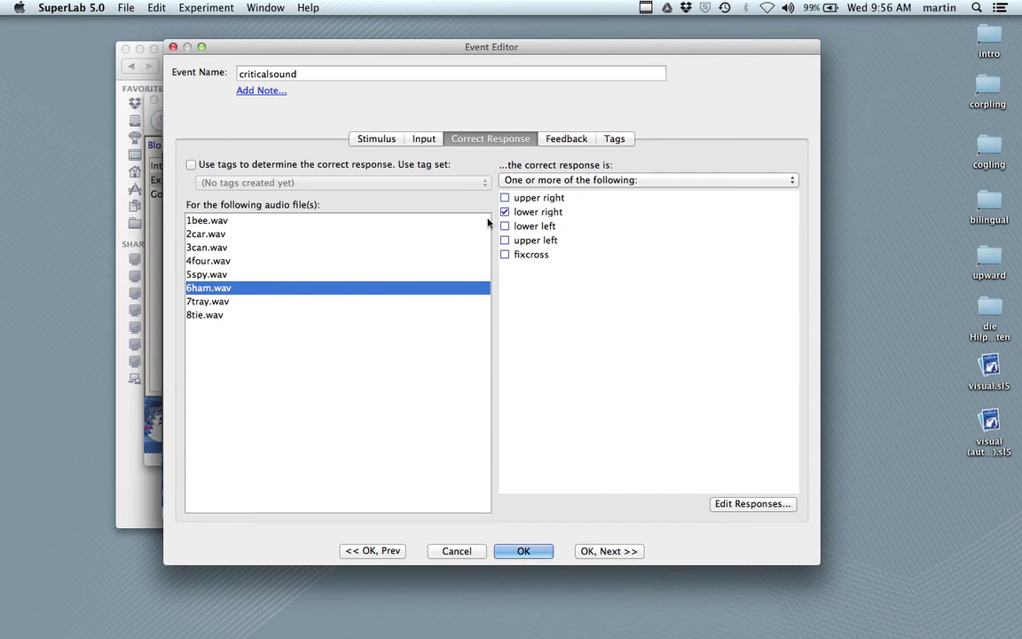
# Step: Restrict 7tray.wav's correct response to one or more of the listed responses, and set 8tie.wav's to upper right
pyautogui.click(199, 301)
pyautogui.click(567, 181)
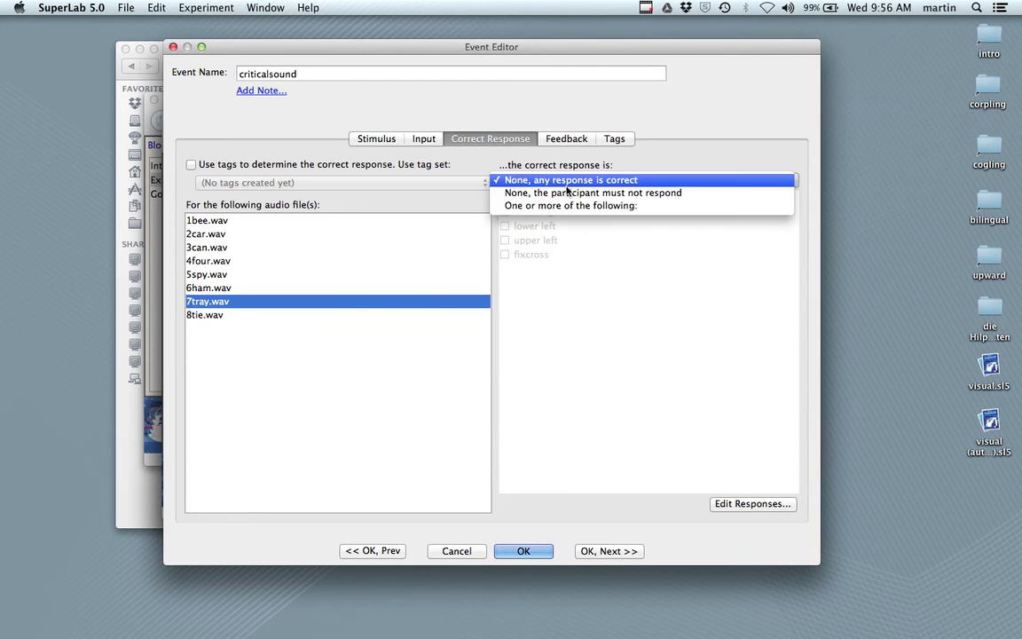
pyautogui.click(559, 207)
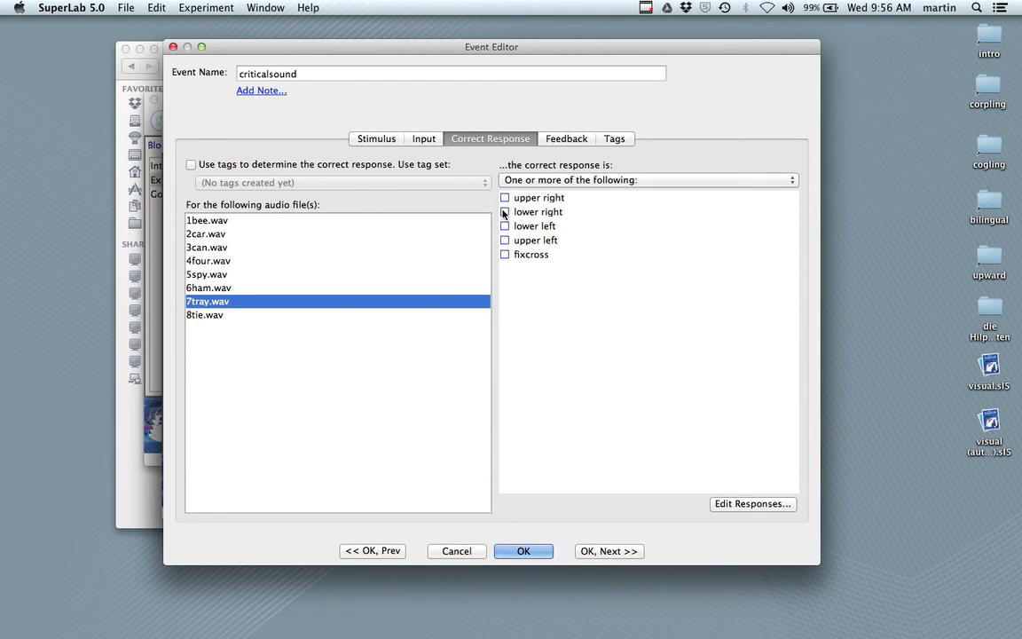
pyautogui.click(213, 316)
pyautogui.click(529, 182)
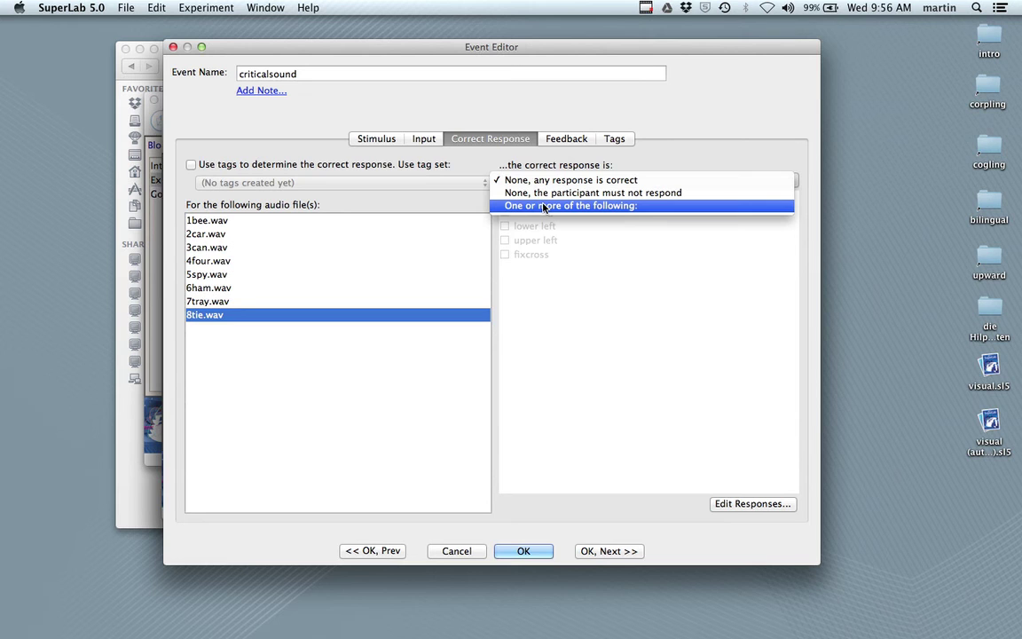
pyautogui.click(544, 206)
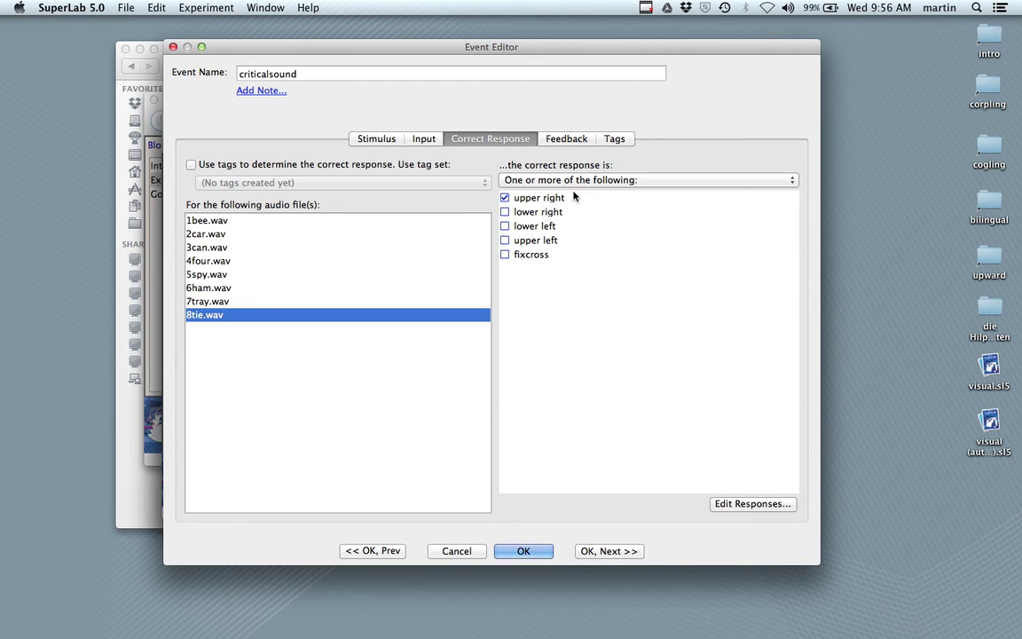
# Step: Compare the pictures in the upper right critical folder with criticalsound's audio files and the correct response for 2car.wav
pyautogui.click(124, 439)
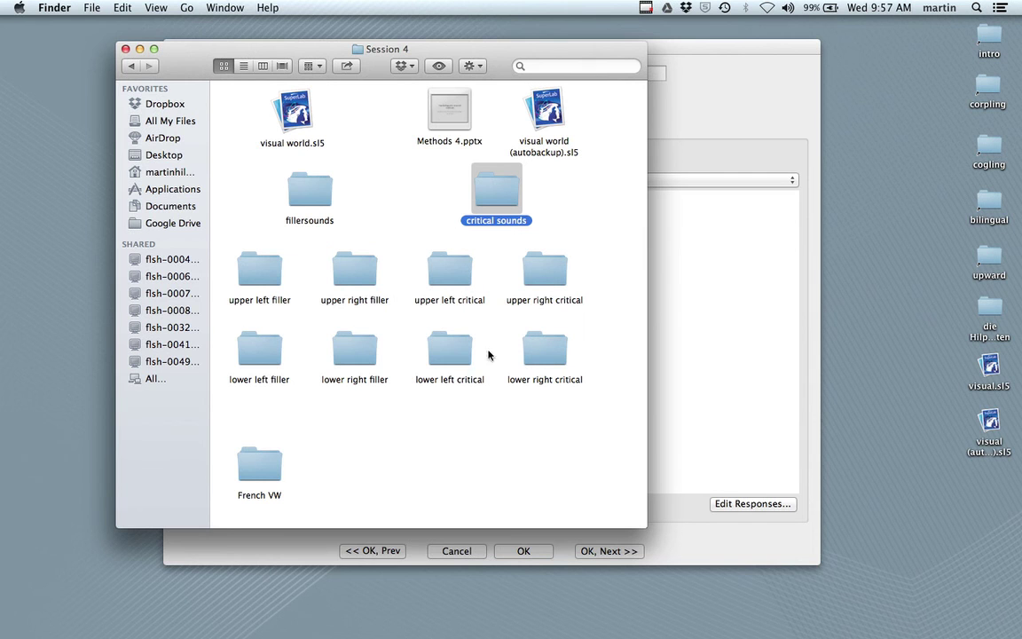
pyautogui.doubleClick(560, 280)
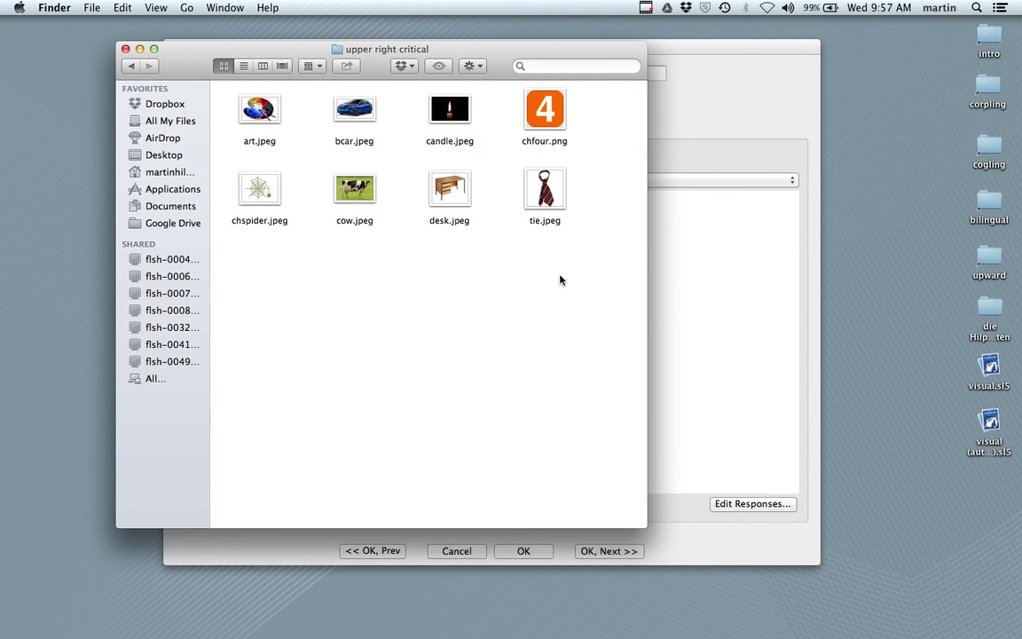
pyautogui.moveTo(435, 46); pyautogui.dragTo(287, 56)
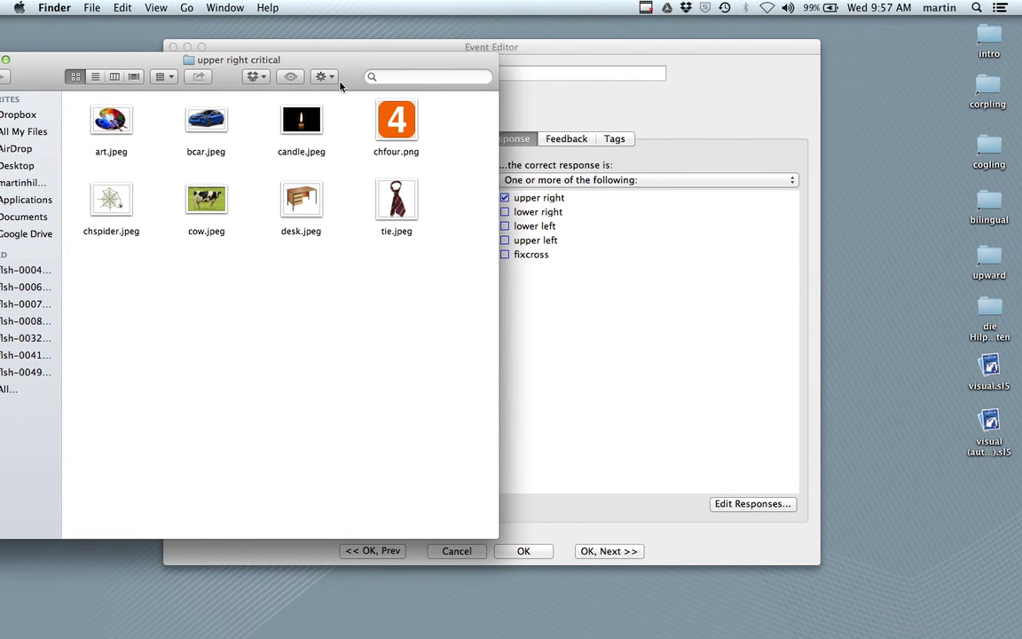
pyautogui.moveTo(349, 64); pyautogui.dragTo(836, 74)
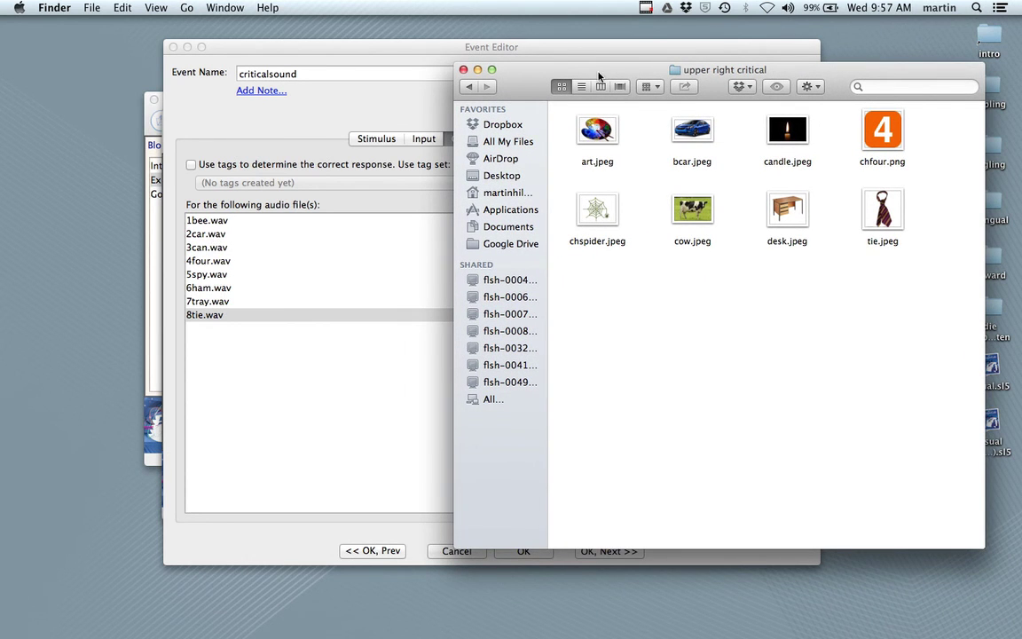
pyautogui.moveTo(598, 74); pyautogui.dragTo(531, 339)
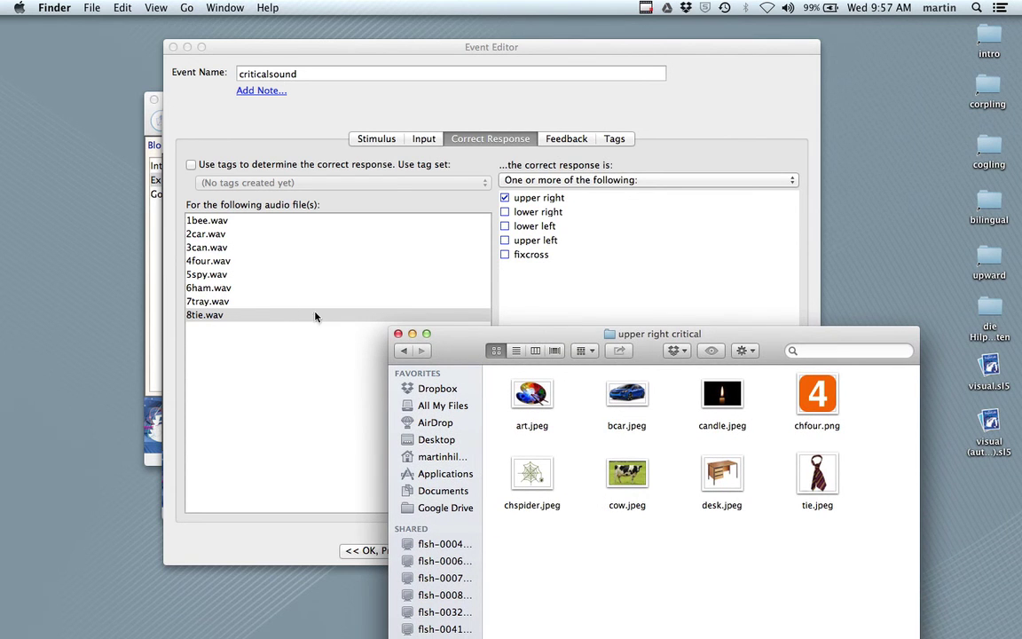
pyautogui.click(208, 236)
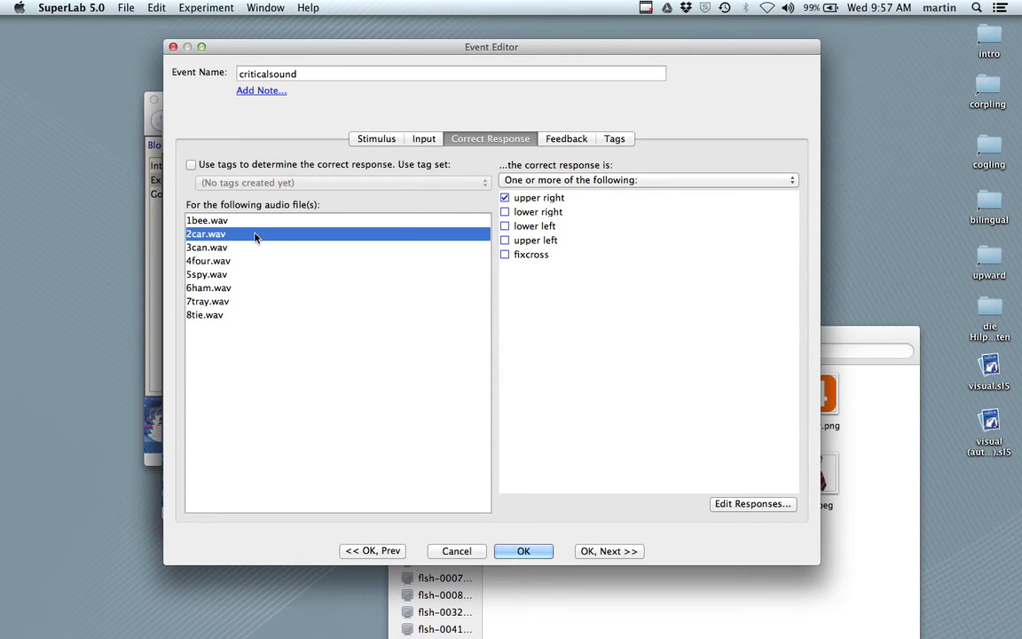
pyautogui.click(908, 422)
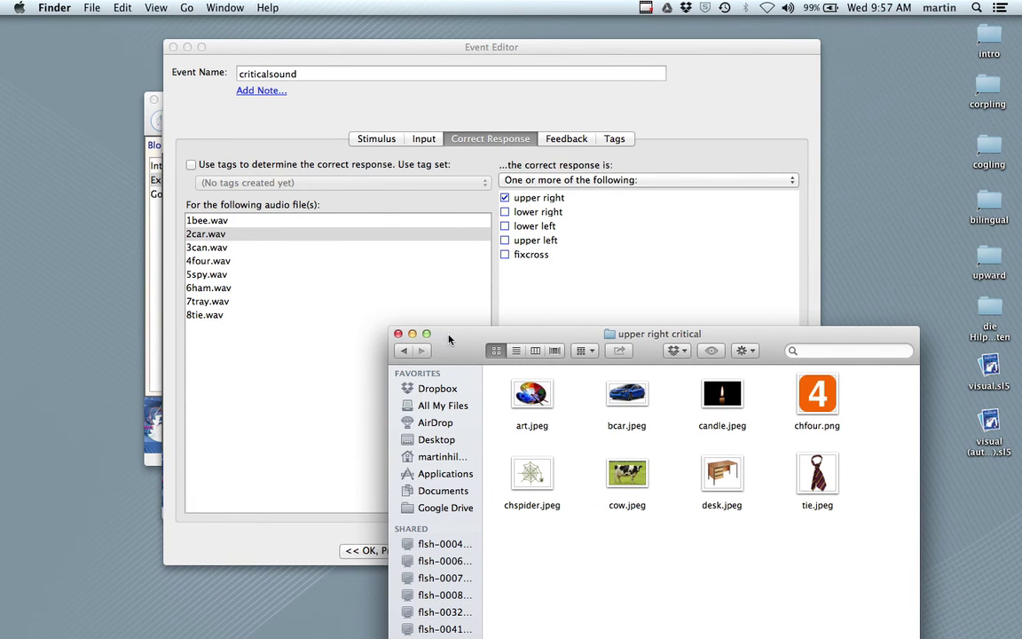
pyautogui.press('super+Up')
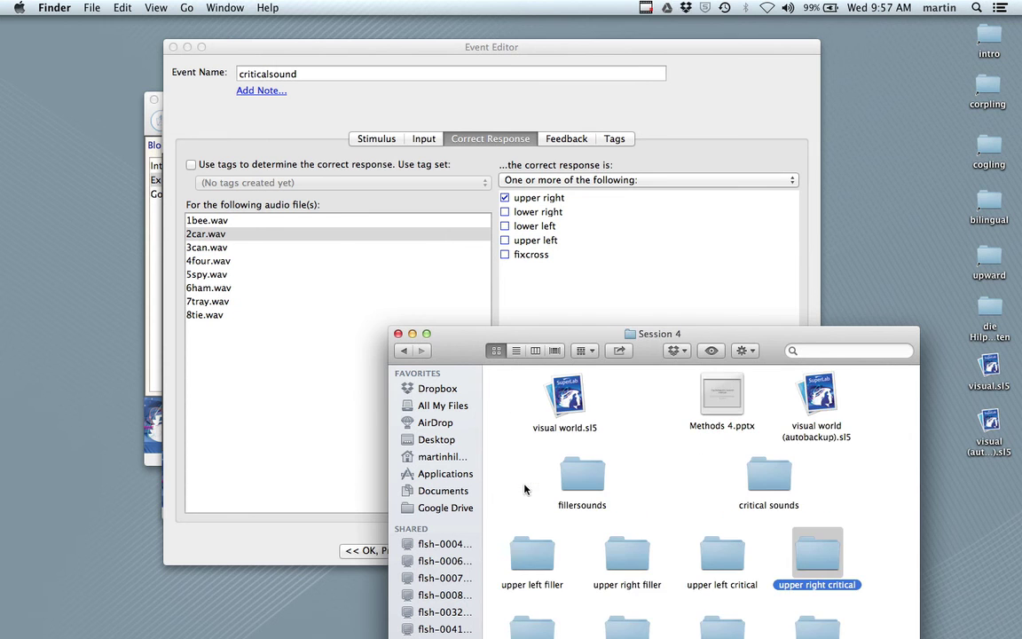
pyautogui.click(412, 334)
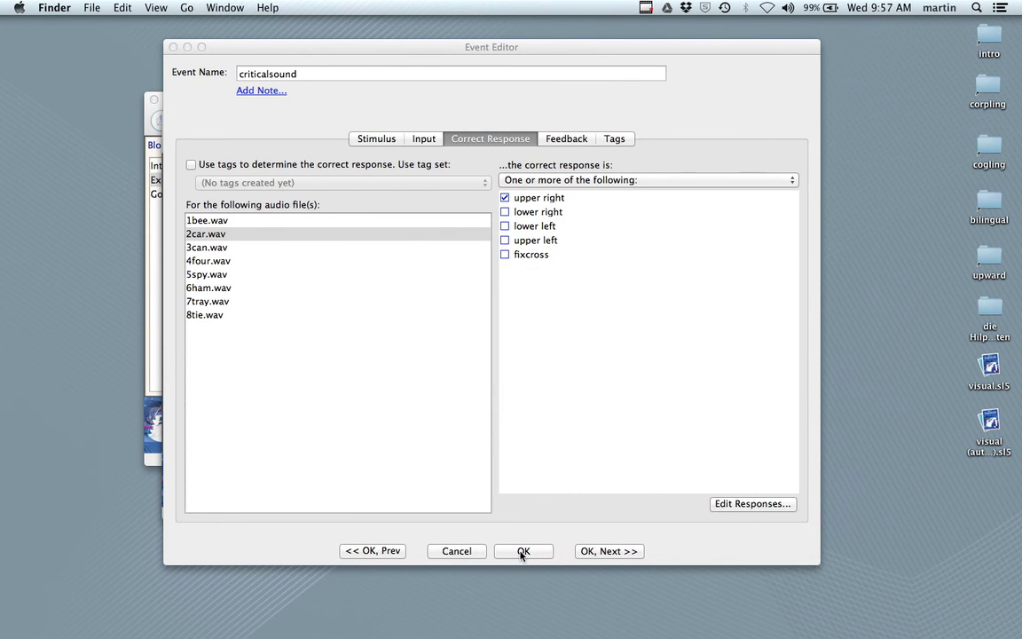
# Step: Save the criticalsound event and close the event editor from the Goodbye event
pyautogui.click(614, 551)
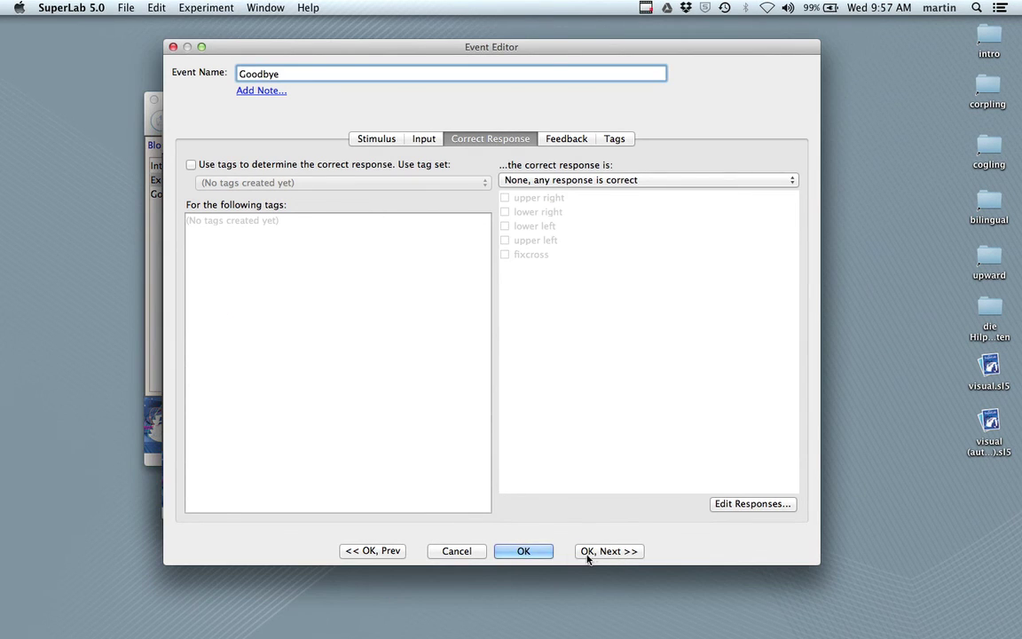
pyautogui.click(523, 551)
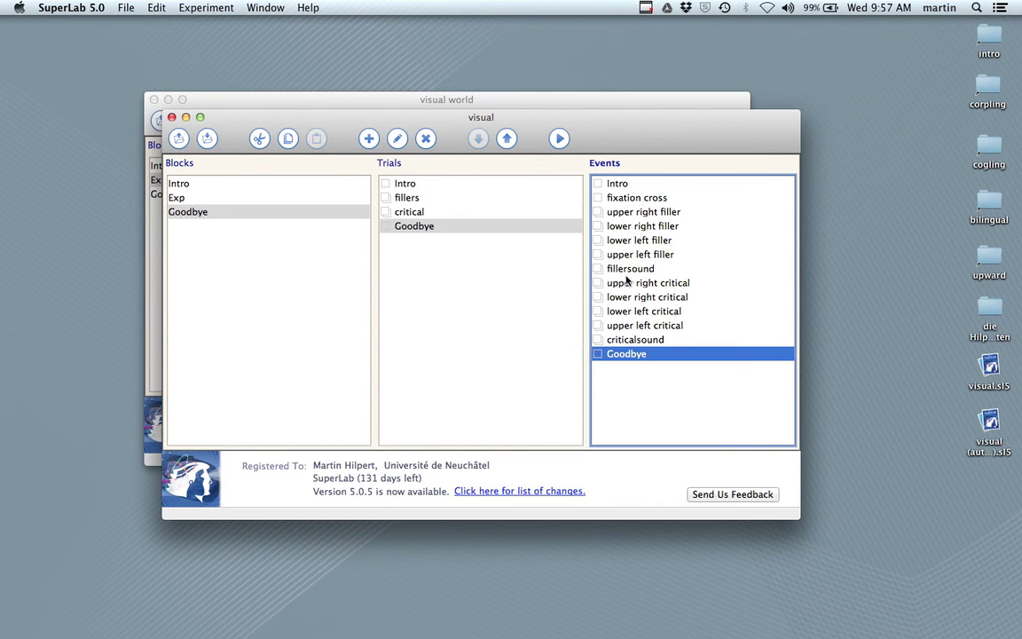
pyautogui.click(620, 199)
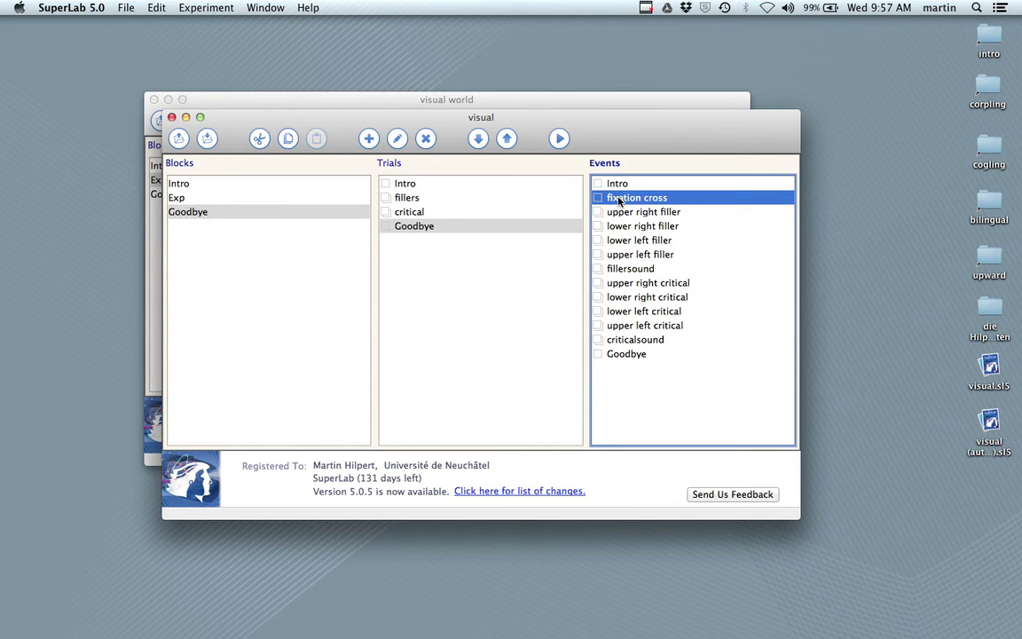
pyautogui.press('Down')
pyautogui.press('Down')
pyautogui.press('Down')
pyautogui.press('Down')
pyautogui.press('Down')
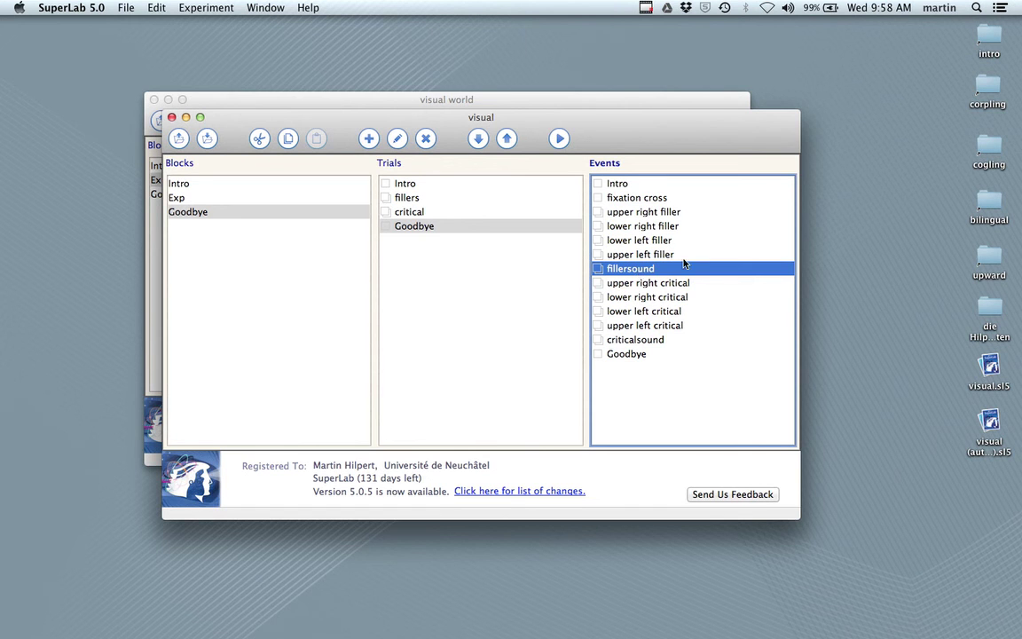
# Step: Keep the upper right filler stimulus invisible in its presentation options and save the event
pyautogui.click(627, 213)
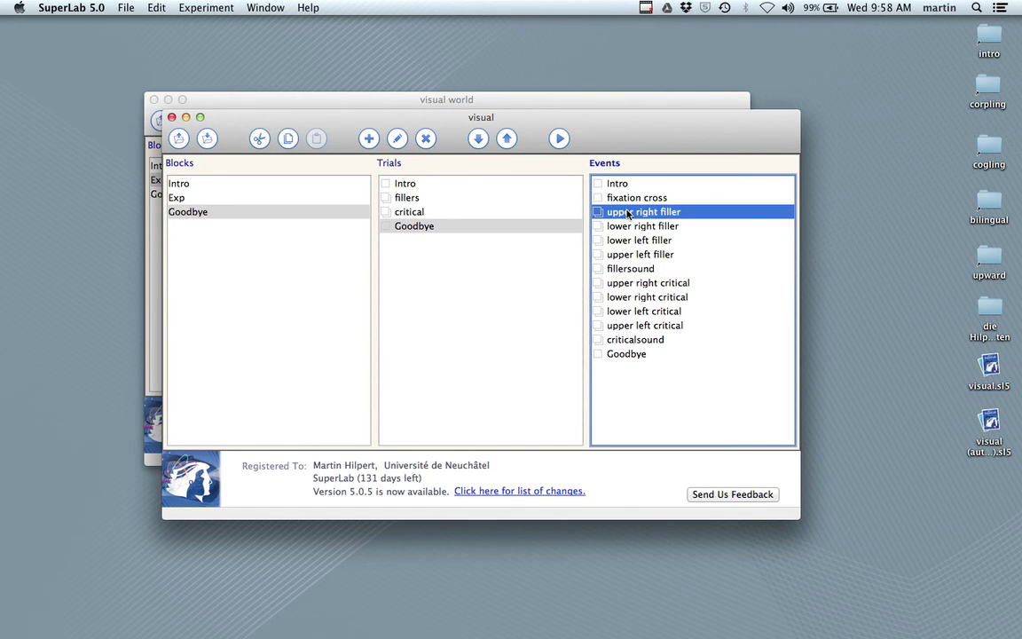
pyautogui.doubleClick(627, 213)
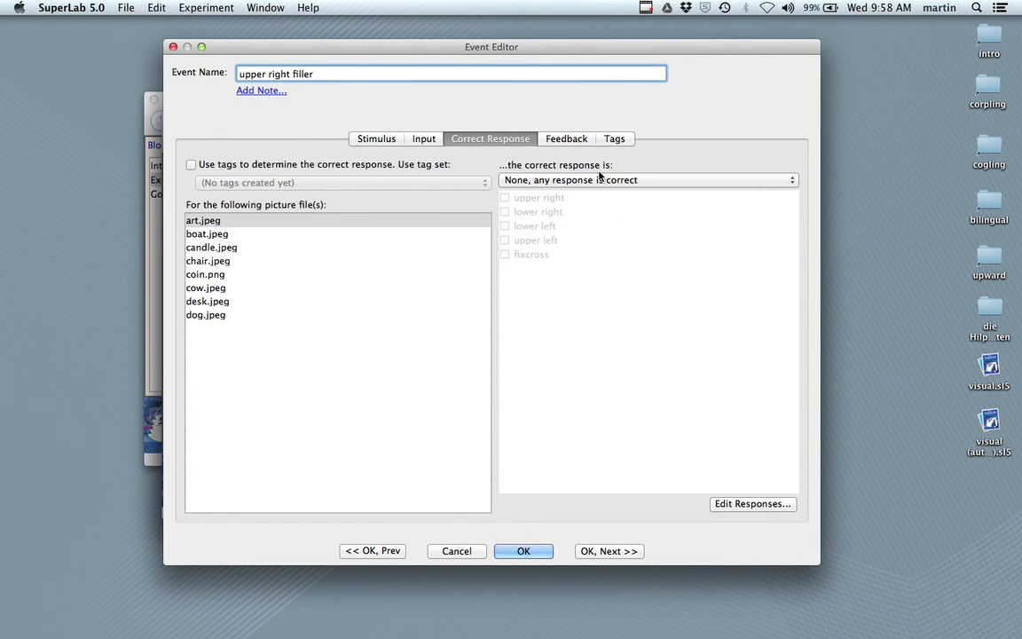
pyautogui.click(364, 138)
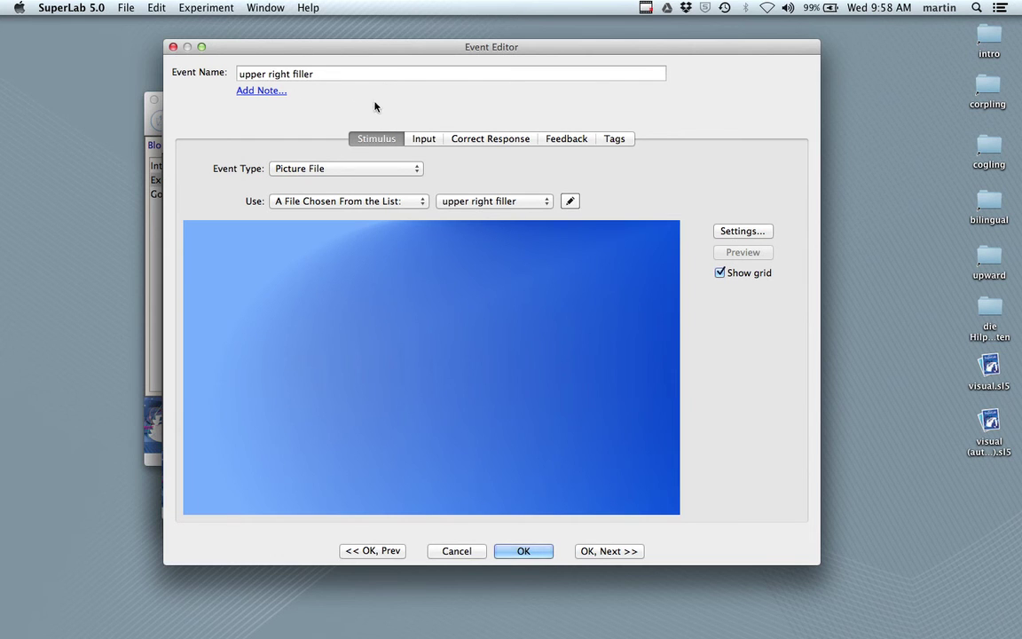
pyautogui.click(742, 232)
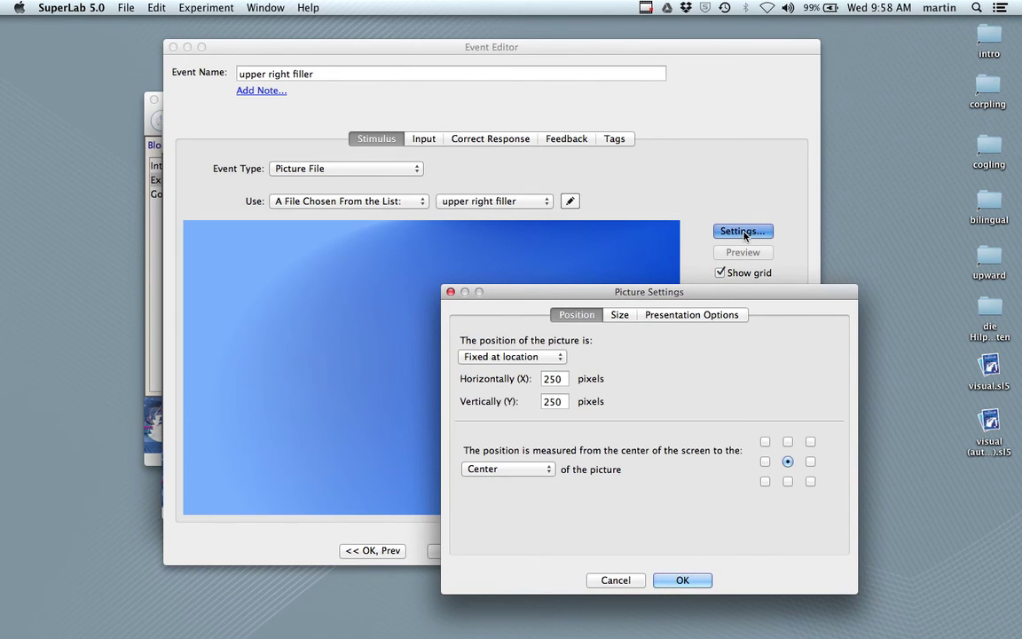
pyautogui.click(697, 321)
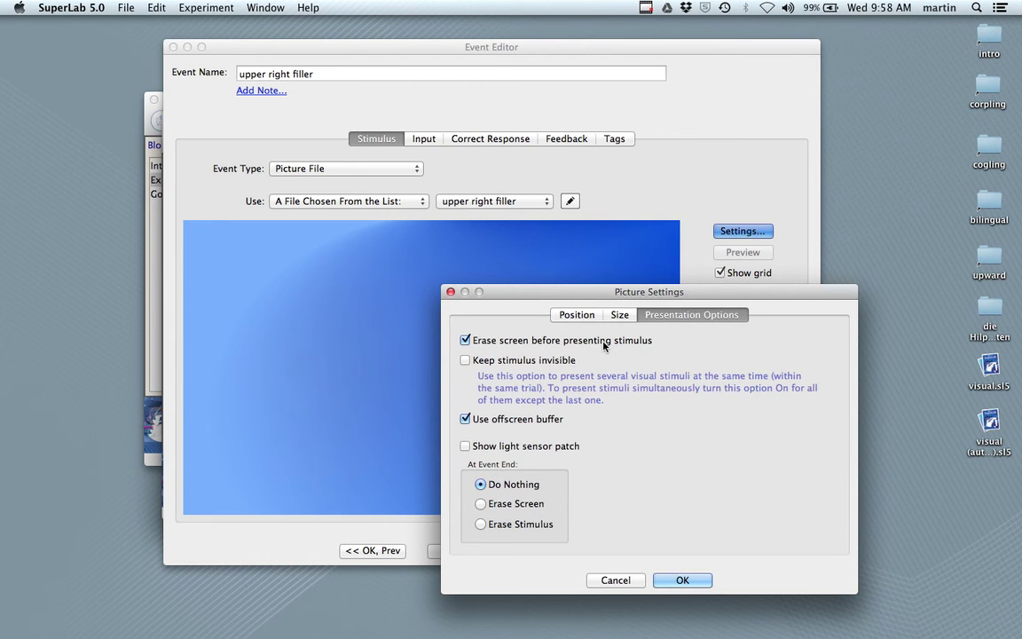
pyautogui.click(465, 361)
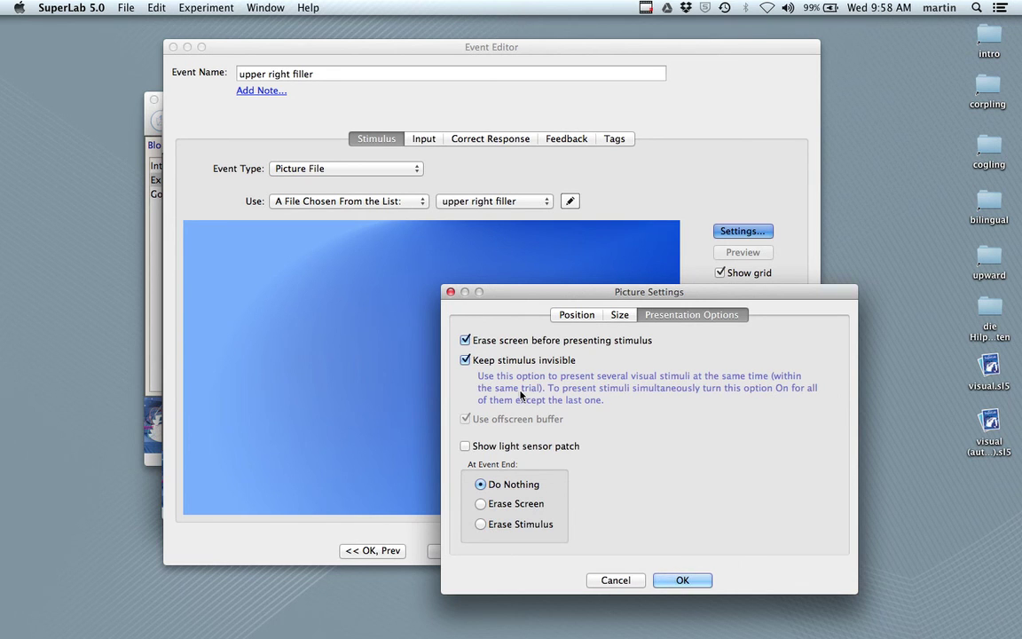
pyautogui.click(683, 581)
pyautogui.click(602, 551)
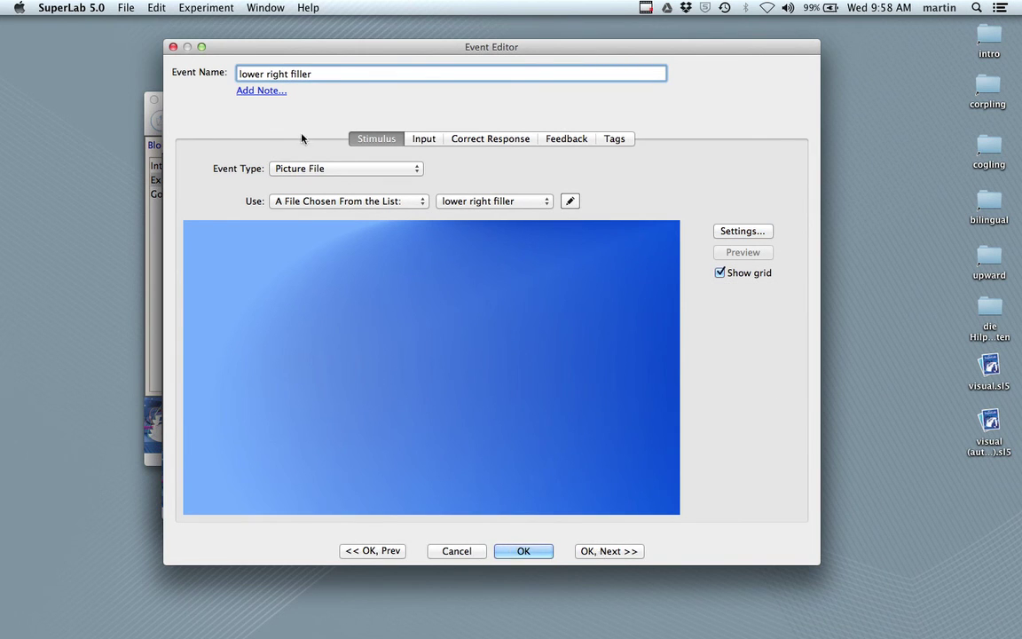
# Step: For lower right filler, disable erasing the screen before presentation, keep the stimulus invisible, and save the event
pyautogui.click(738, 231)
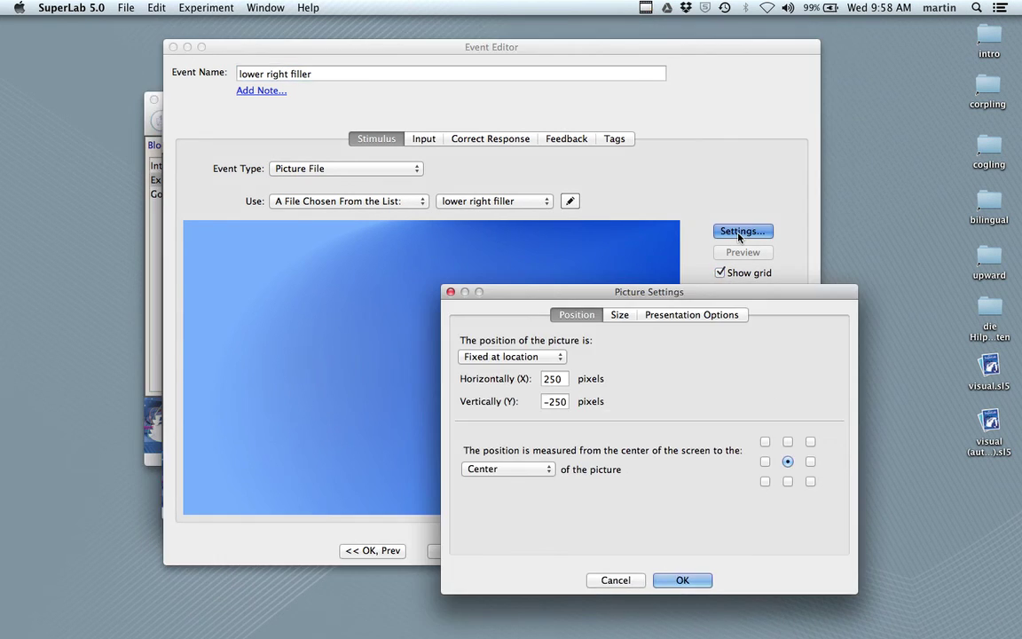
pyautogui.click(696, 315)
pyautogui.click(466, 342)
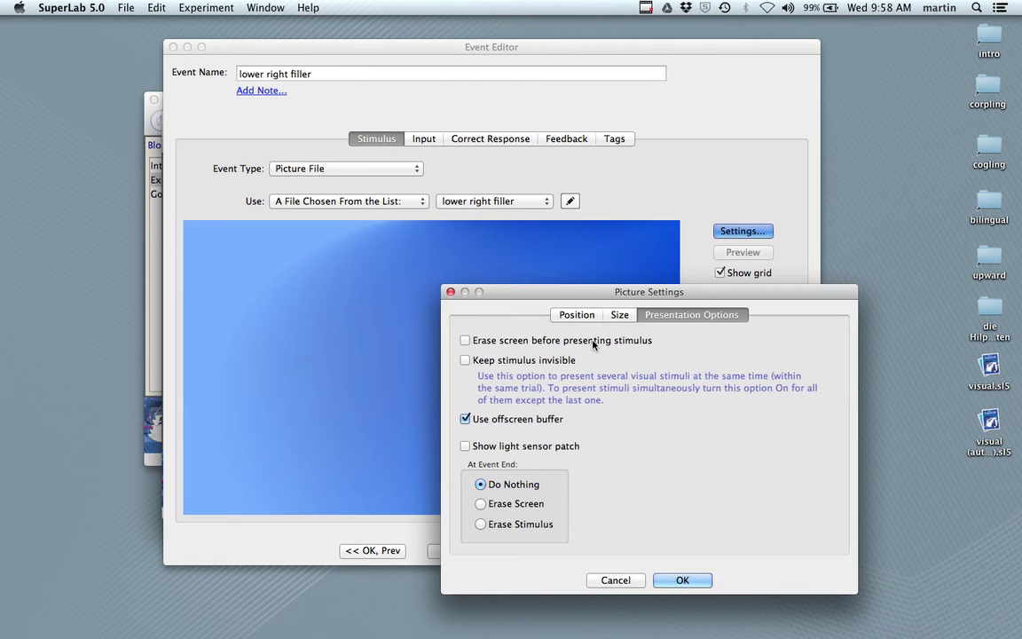
pyautogui.click(480, 359)
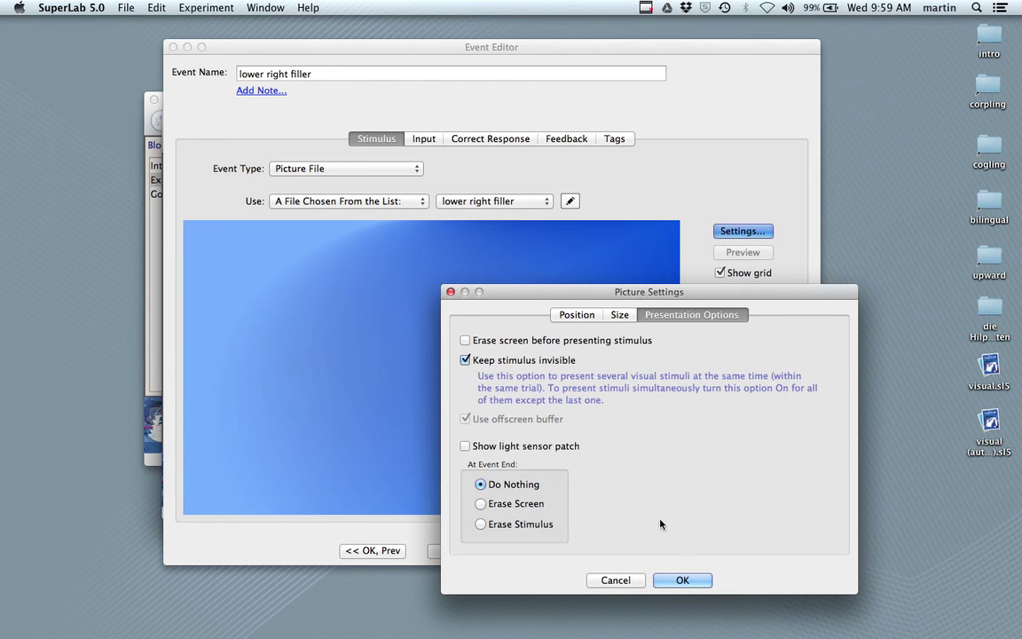
pyautogui.click(682, 581)
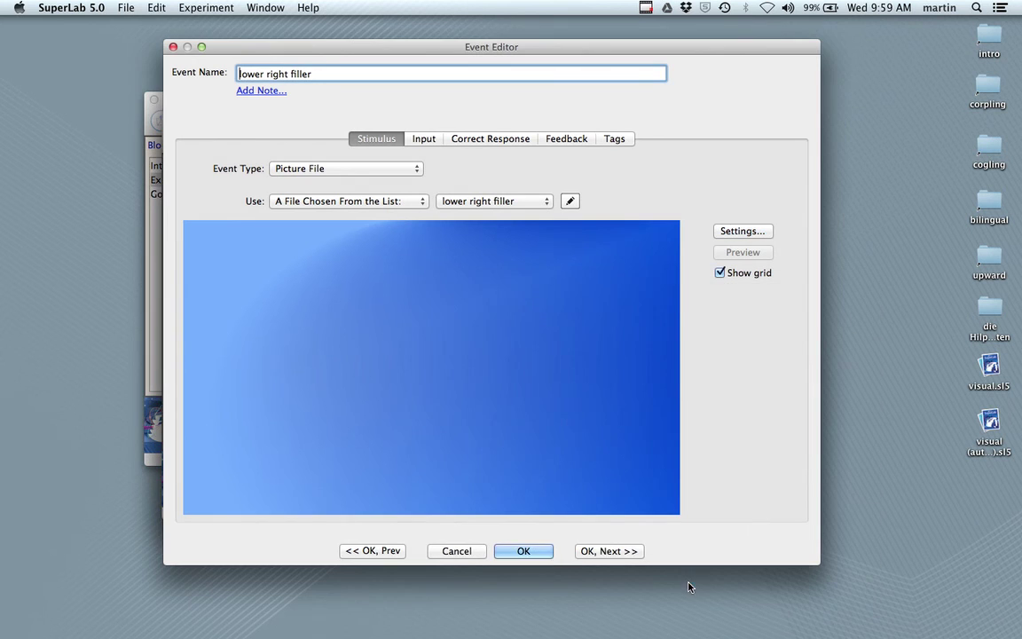
pyautogui.click(608, 551)
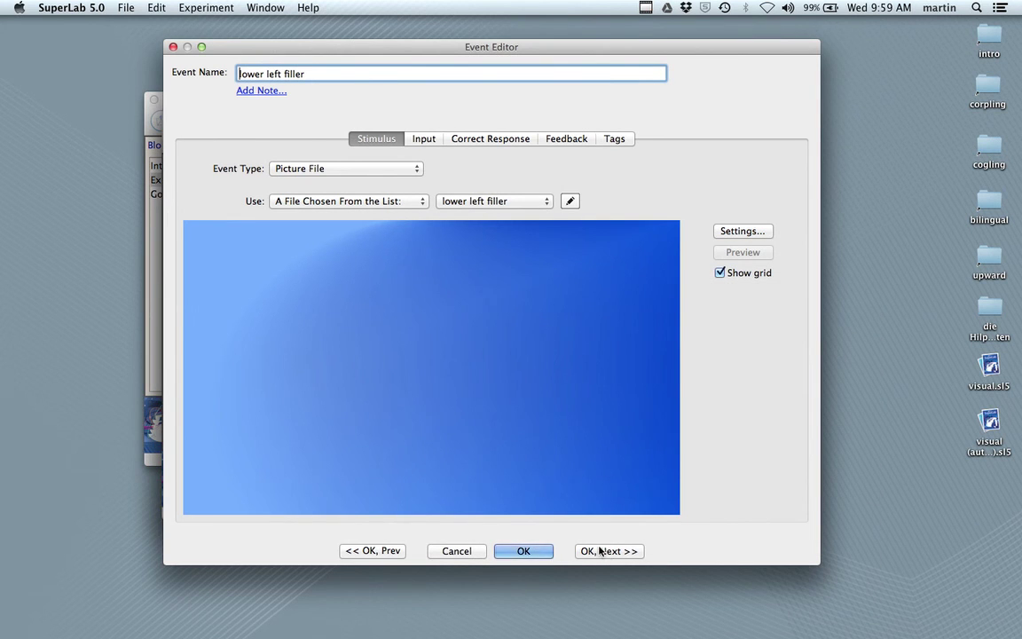
# Step: For lower left filler, disable erasing the screen before presentation, keep the stimulus invisible, and save the event
pyautogui.click(744, 232)
pyautogui.click(689, 315)
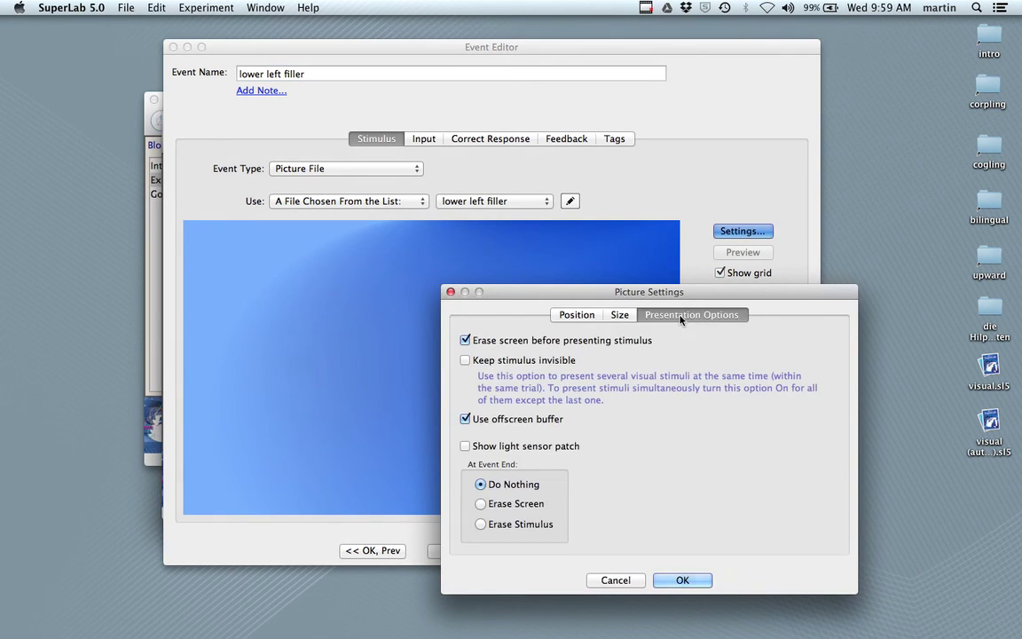
pyautogui.click(465, 341)
pyautogui.click(465, 361)
pyautogui.click(684, 580)
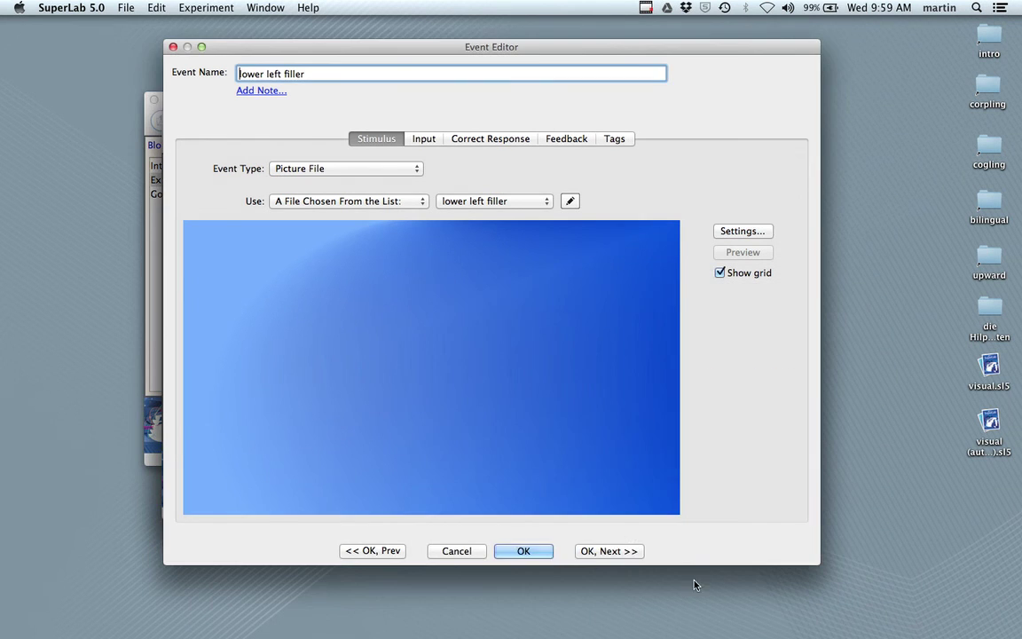
pyautogui.click(609, 552)
# Step: For upper left filler, disable erasing the screen before presenting the stimulus and save the event
pyautogui.click(750, 232)
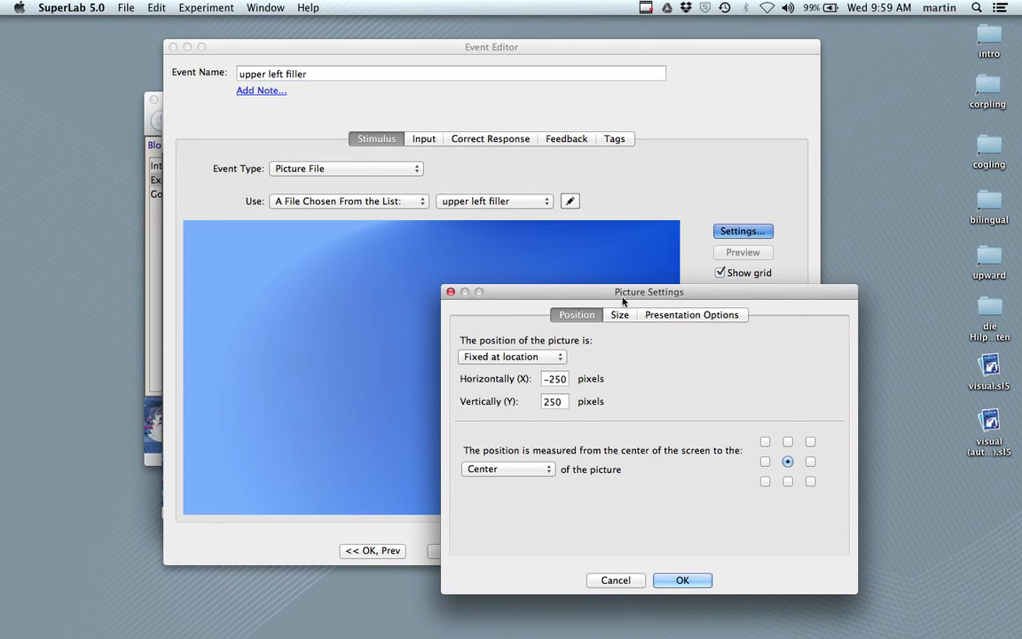
pyautogui.click(704, 315)
pyautogui.click(465, 339)
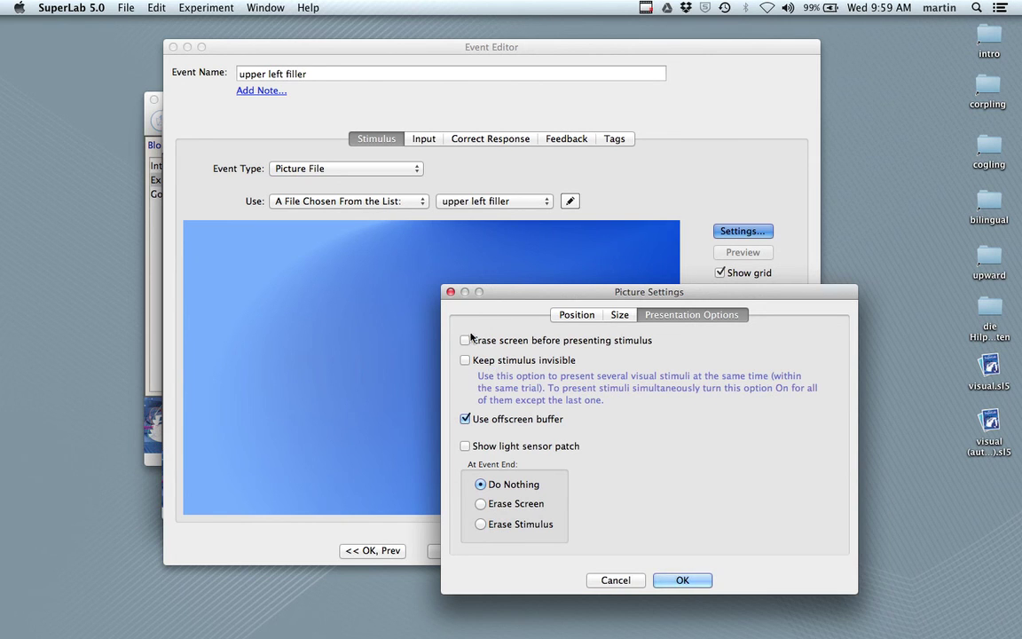
pyautogui.click(683, 581)
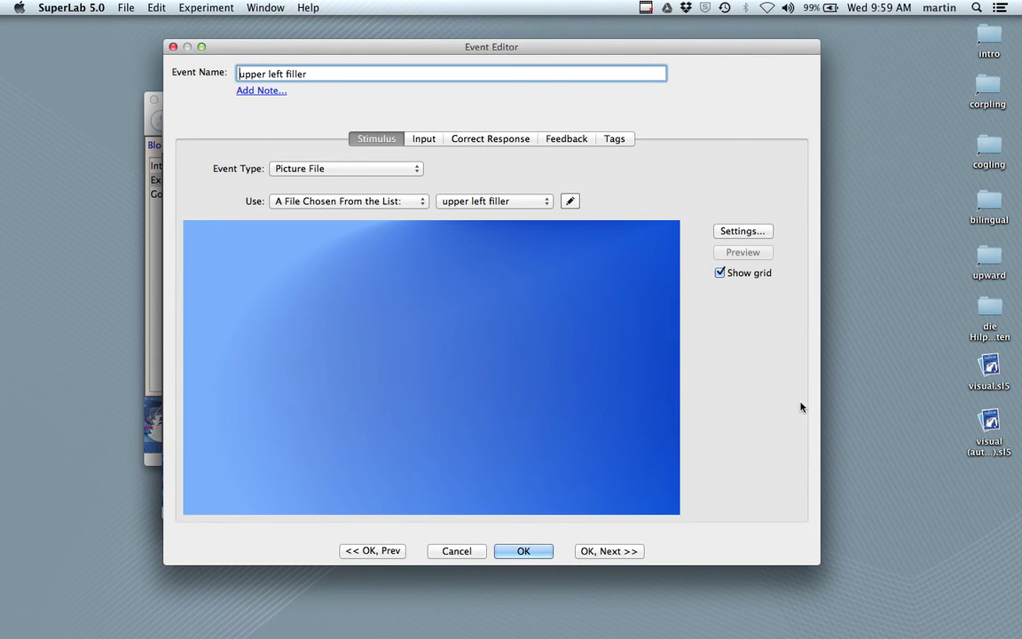
pyautogui.click(608, 551)
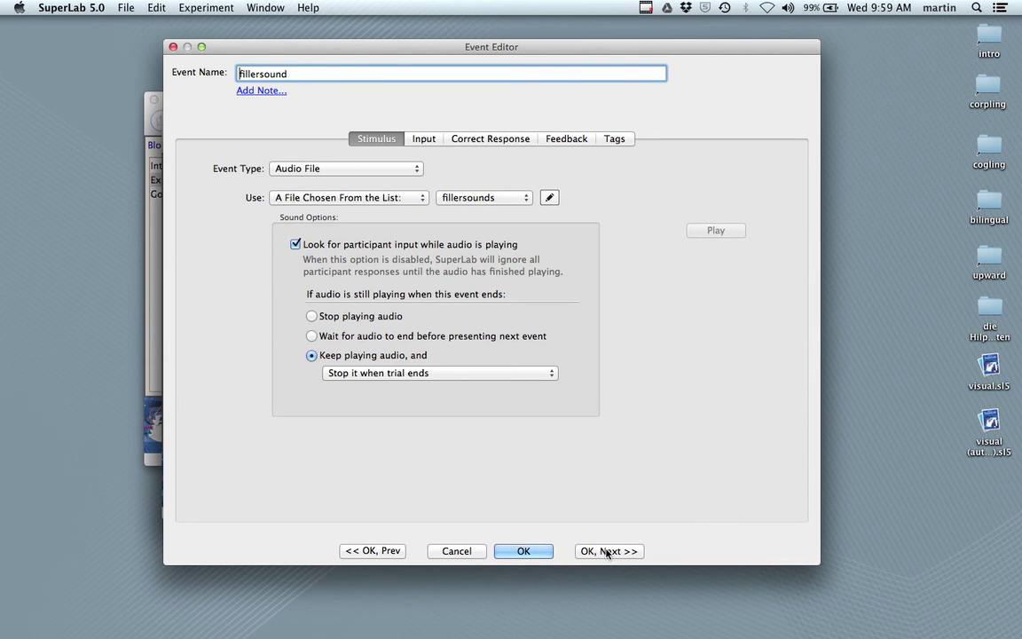
# Step: Keep the upper right critical stimulus invisible in its presentation options and save the event
pyautogui.click(606, 614)
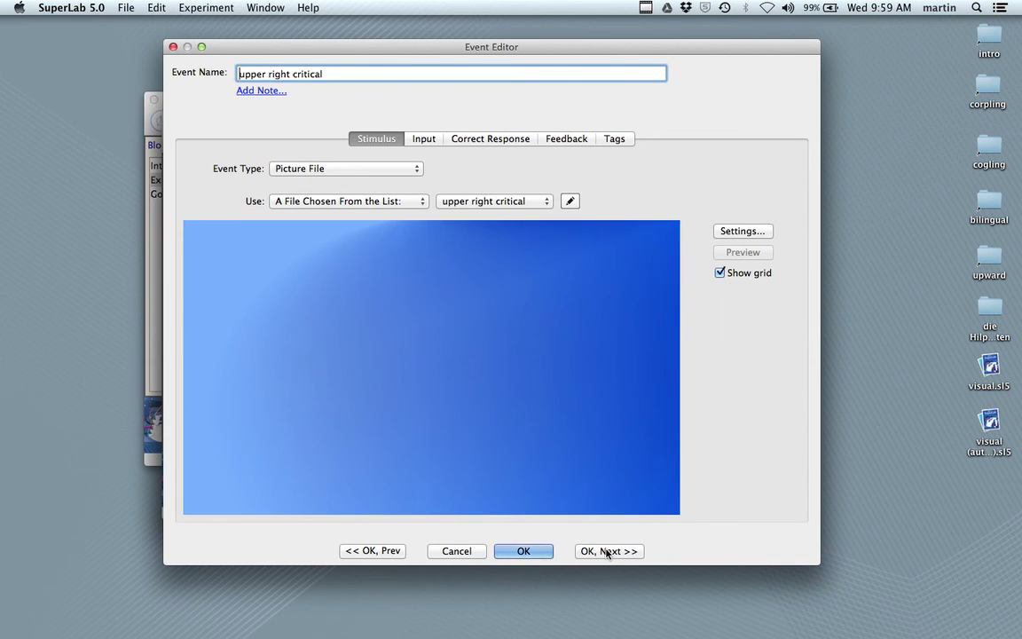
pyautogui.click(743, 232)
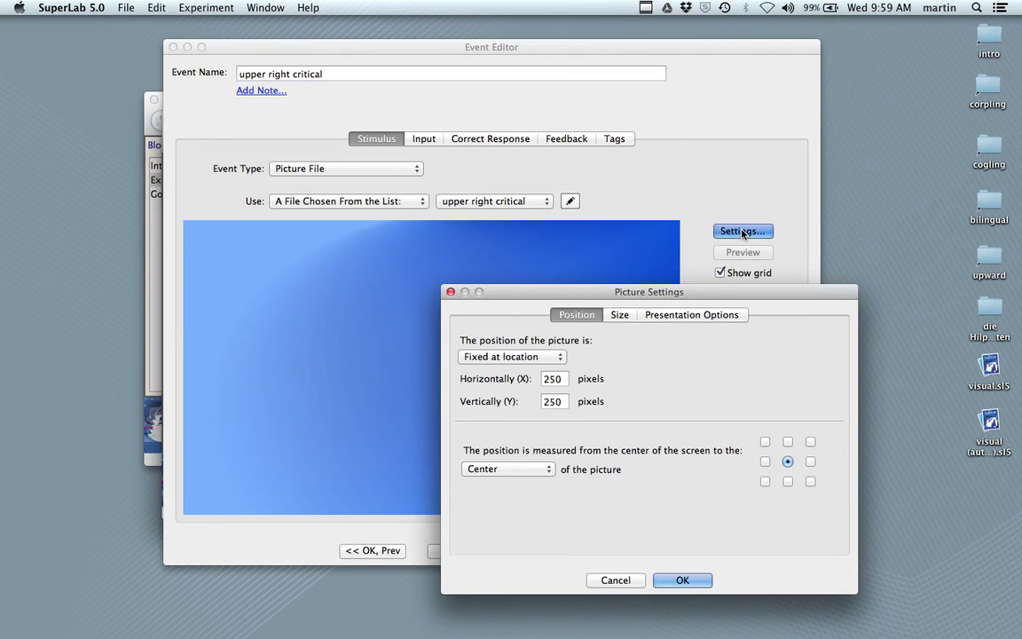
pyautogui.click(693, 317)
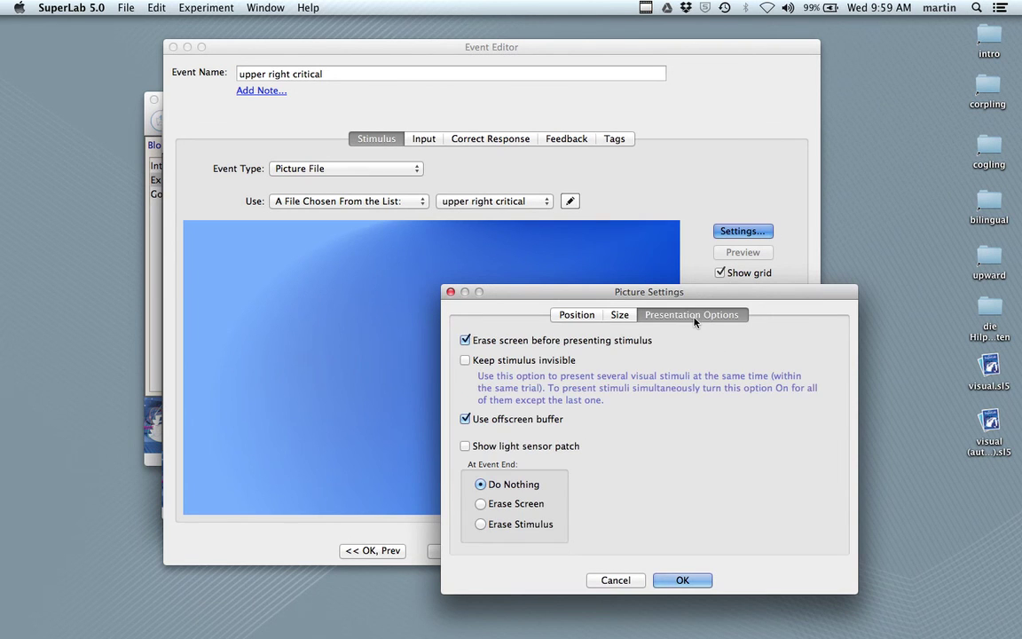
pyautogui.click(466, 361)
pyautogui.click(683, 580)
pyautogui.click(606, 551)
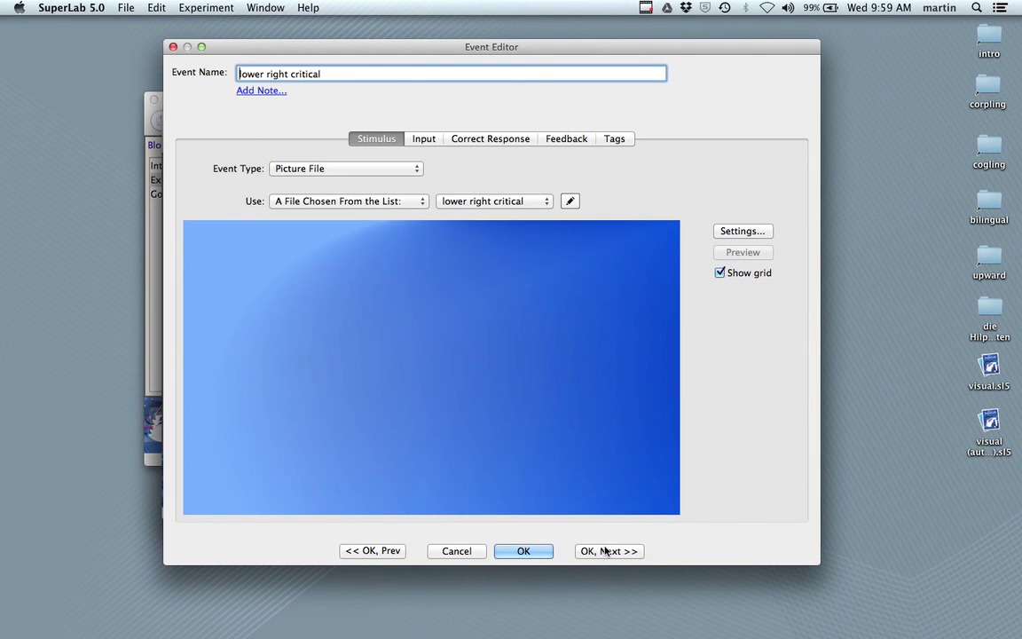
# Step: For lower right critical, disable erasing the screen before presentation, keep the stimulus invisible, and save the event
pyautogui.click(738, 232)
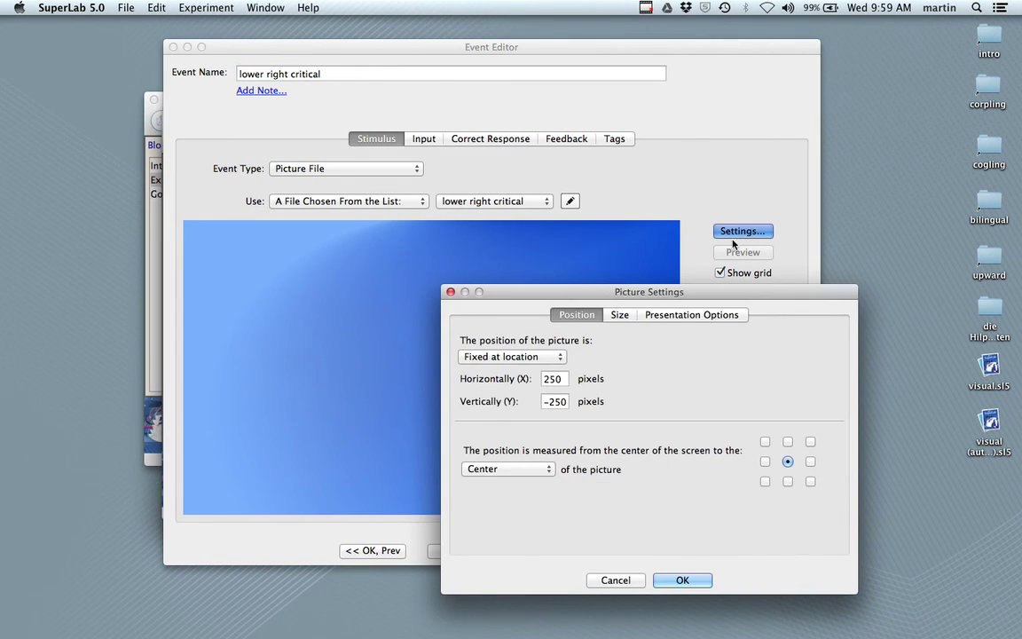
pyautogui.click(696, 315)
pyautogui.click(464, 341)
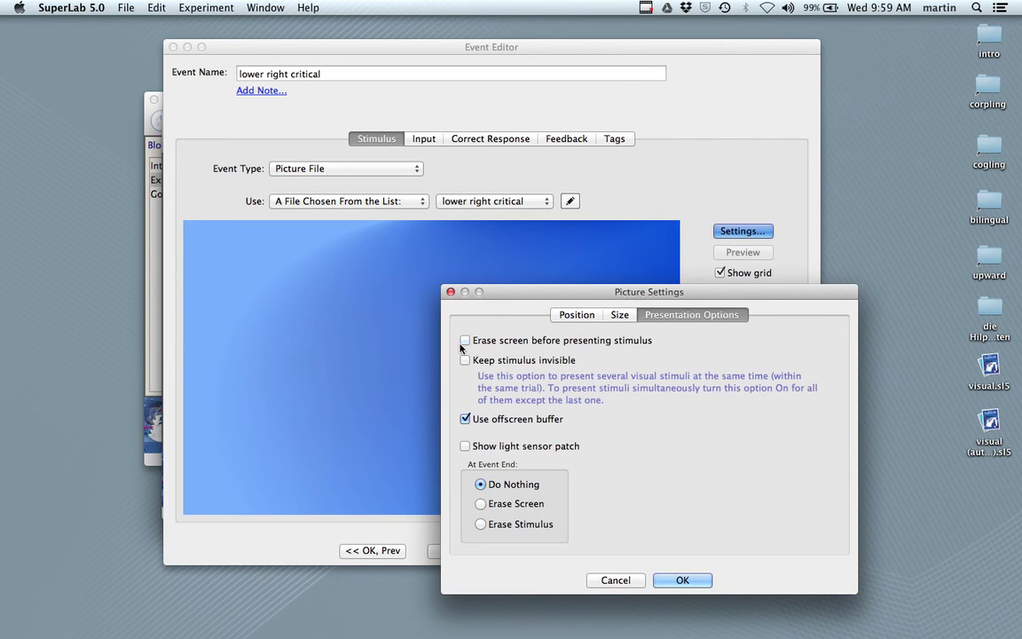
pyautogui.click(465, 360)
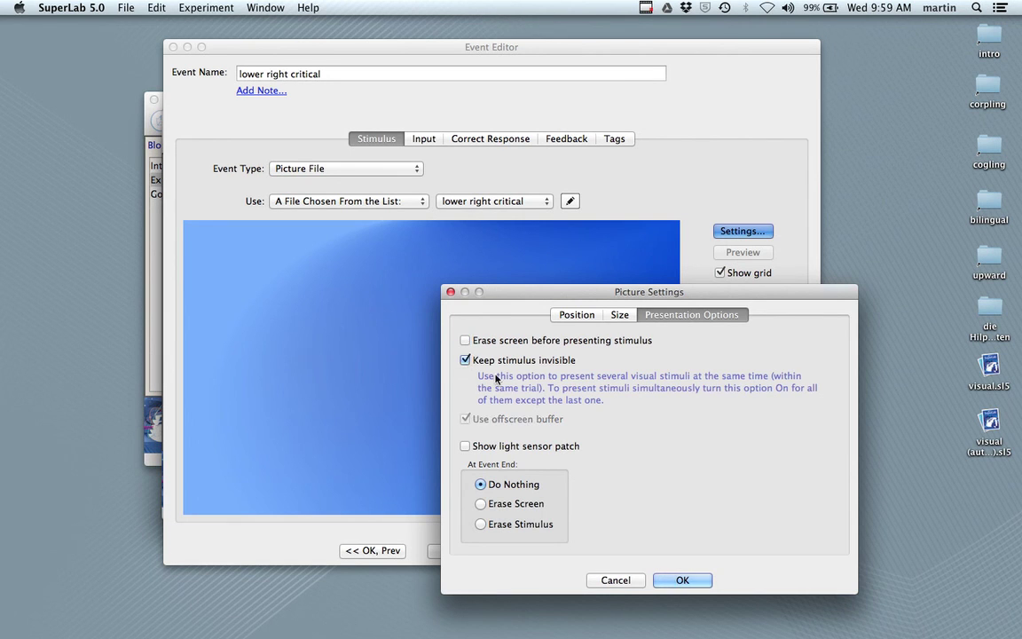
pyautogui.click(684, 580)
pyautogui.click(604, 551)
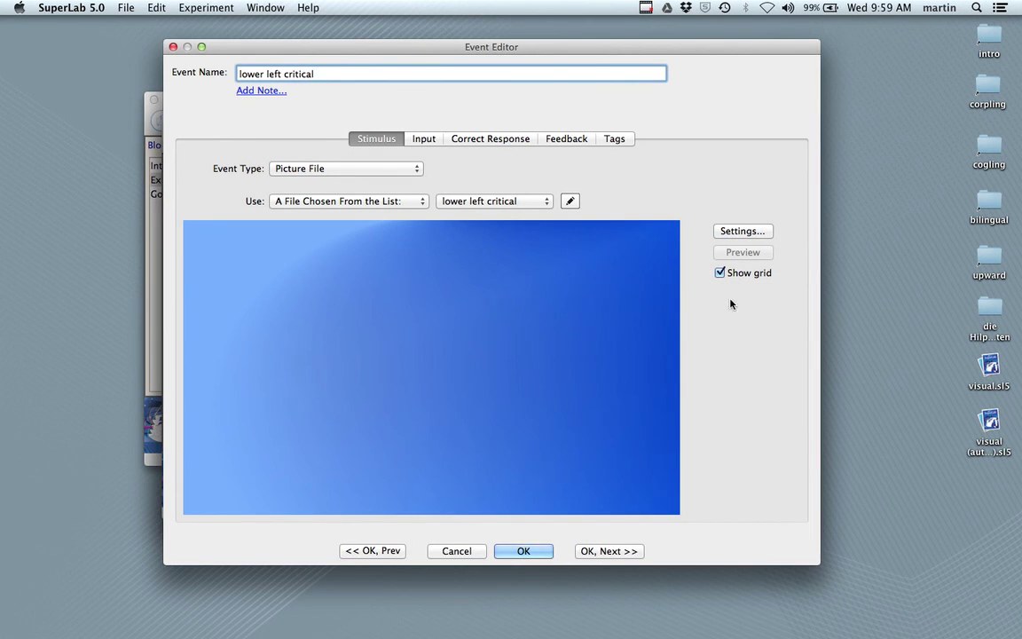
# Step: For lower left critical, disable erasing the screen before presentation, keep the stimulus invisible, and save the event
pyautogui.click(744, 230)
pyautogui.click(706, 316)
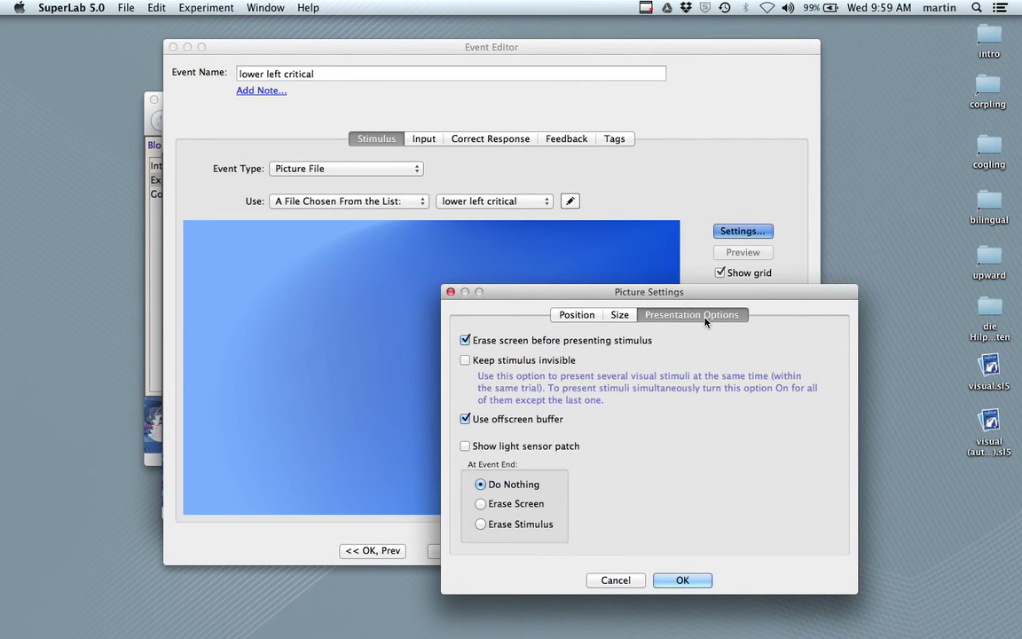
pyautogui.click(465, 341)
pyautogui.click(465, 361)
pyautogui.click(679, 581)
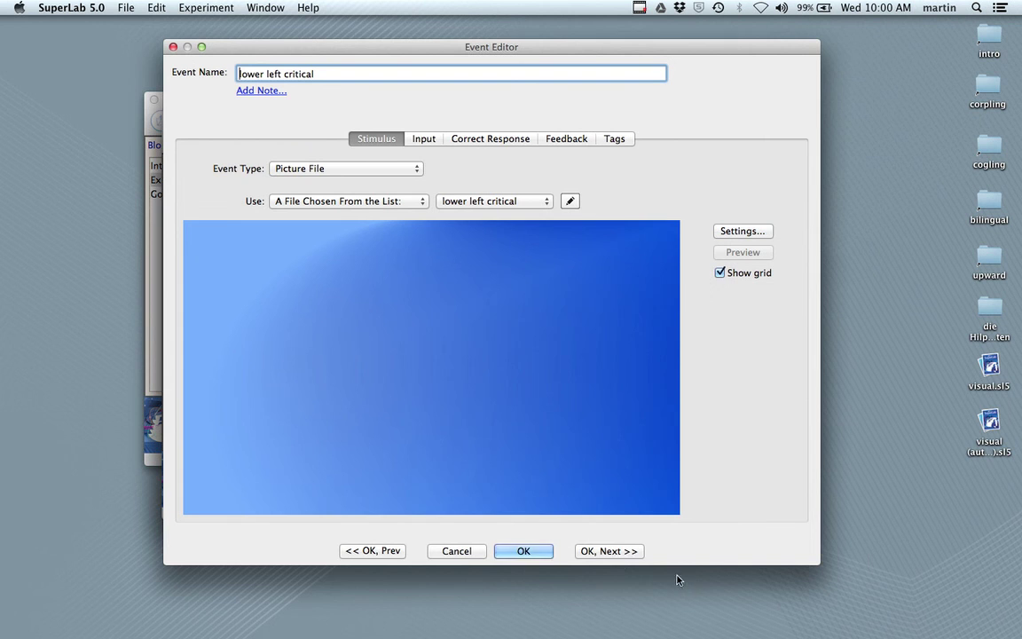
pyautogui.click(608, 552)
# Step: For upper left critical, disable erasing the screen before presenting the stimulus, and save the event and the experiment
pyautogui.click(743, 231)
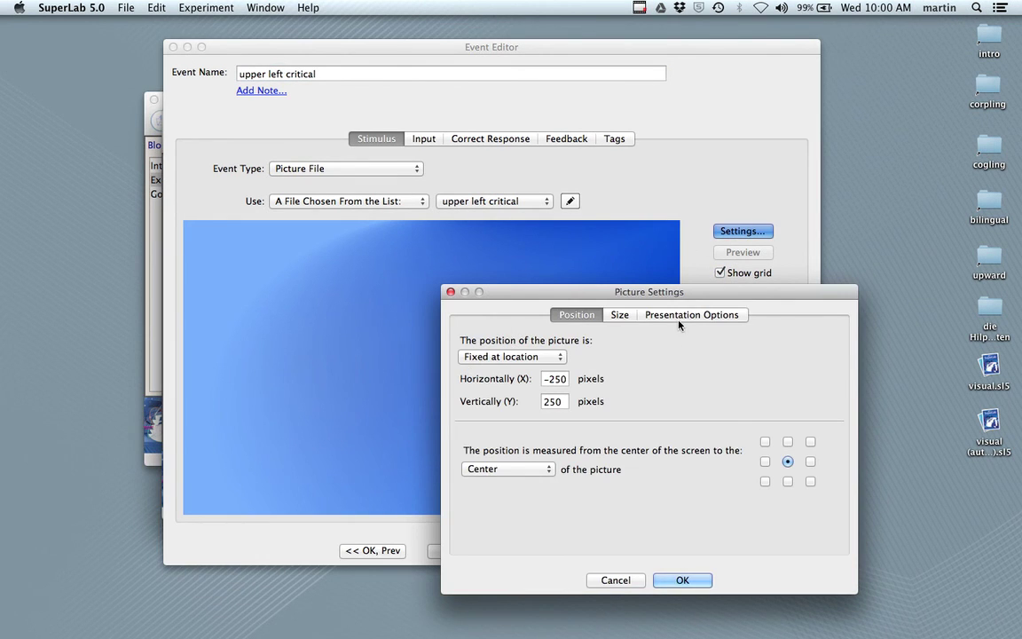
pyautogui.click(679, 319)
pyautogui.click(465, 340)
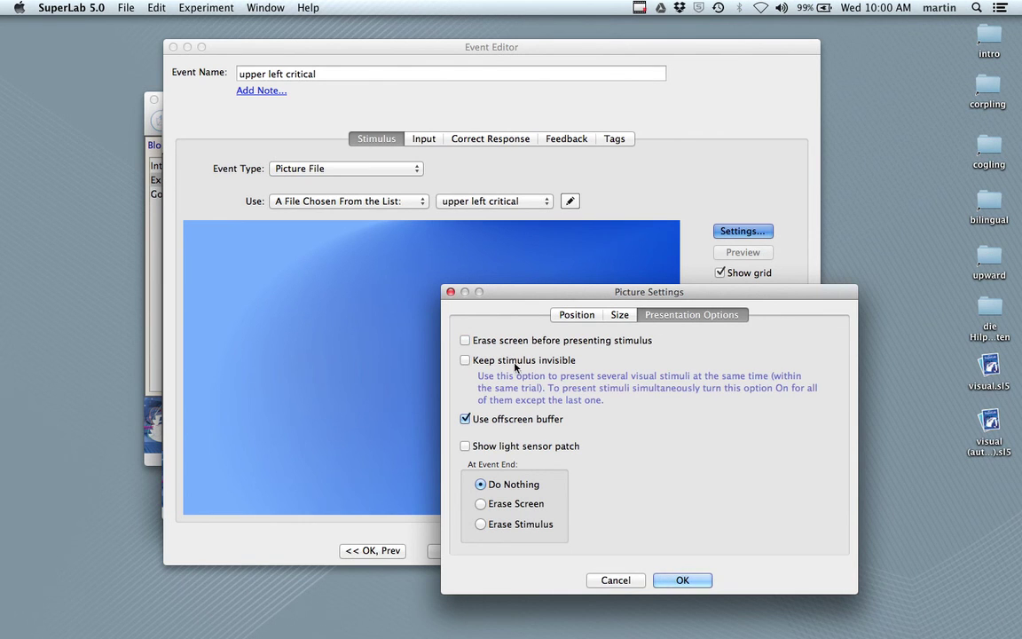
pyautogui.click(682, 579)
pyautogui.click(520, 550)
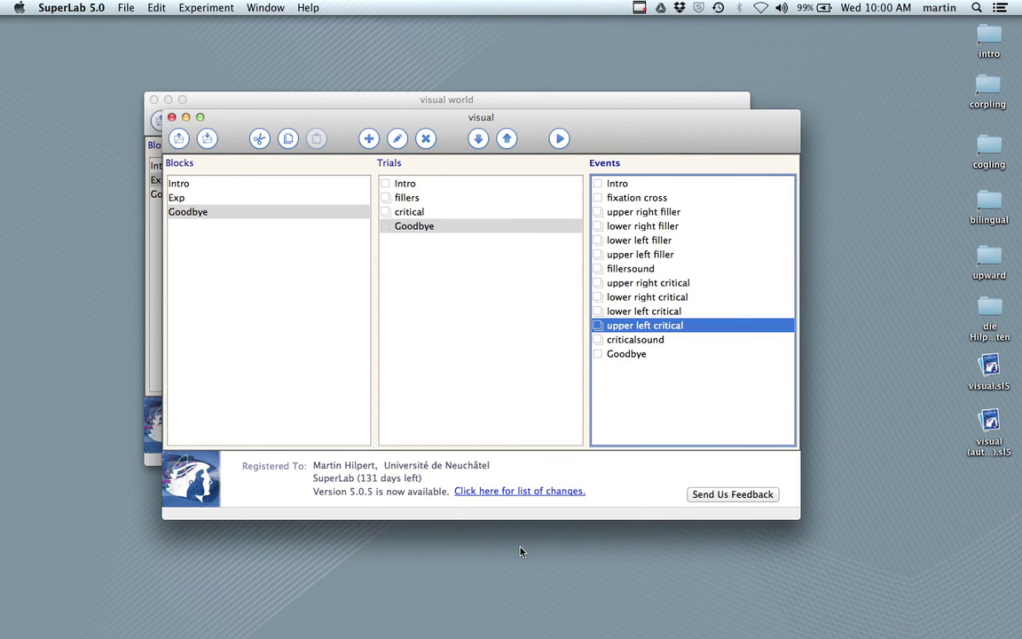
pyautogui.click(207, 145)
# Step: Select the Intro block and run the whole experiment with saving of collected data turned off
pyautogui.click(183, 183)
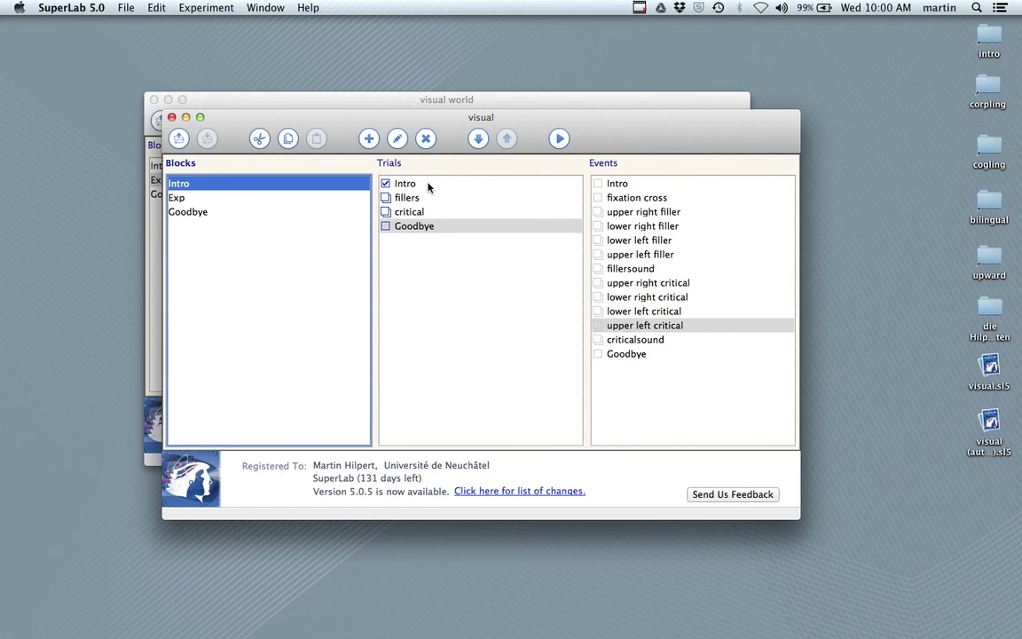
pyautogui.click(559, 140)
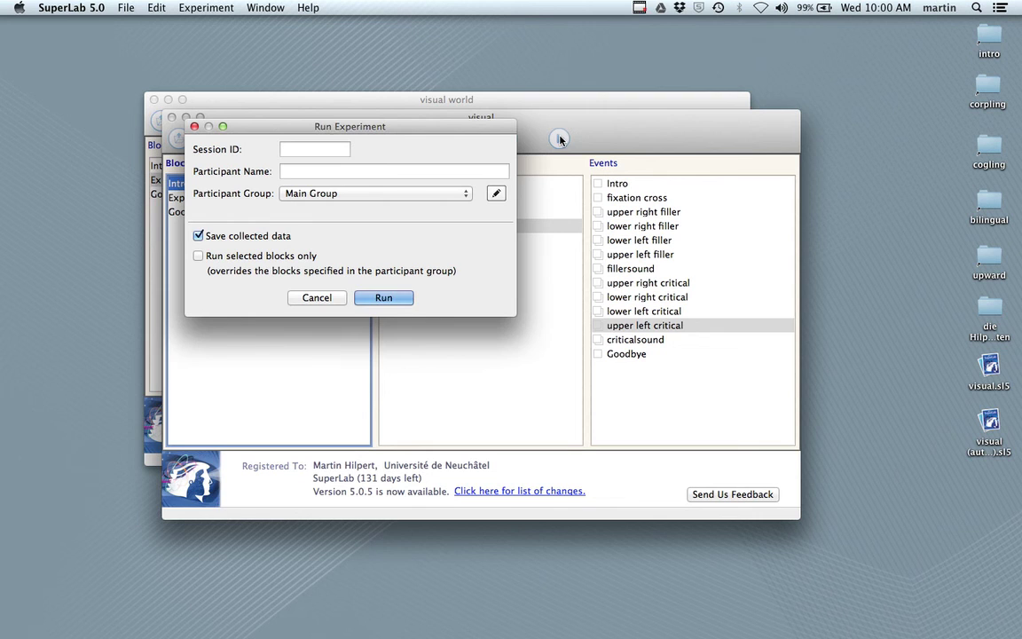
pyautogui.click(199, 236)
pyautogui.click(392, 299)
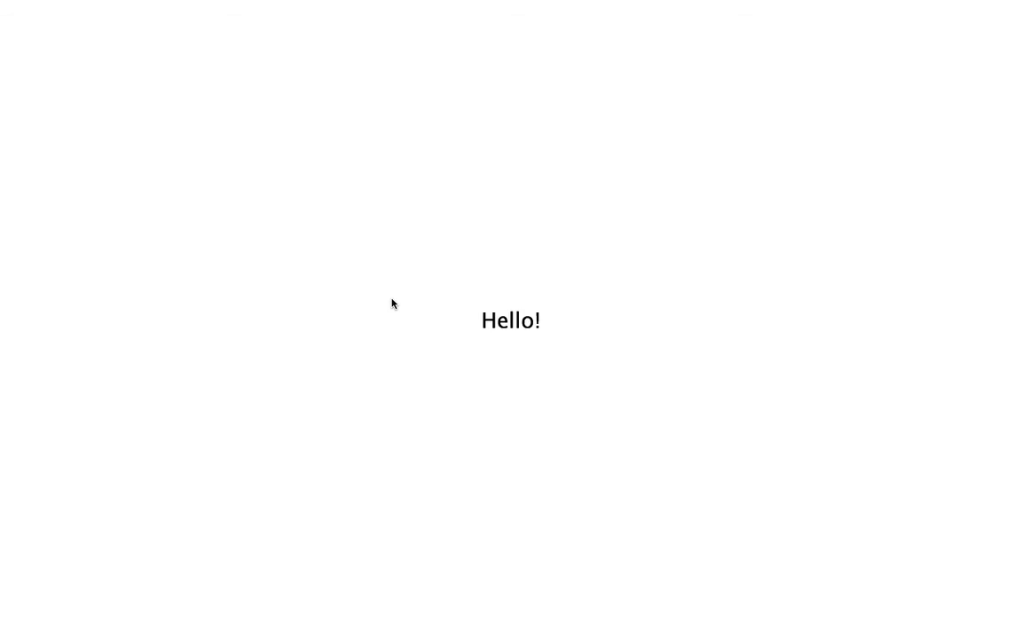